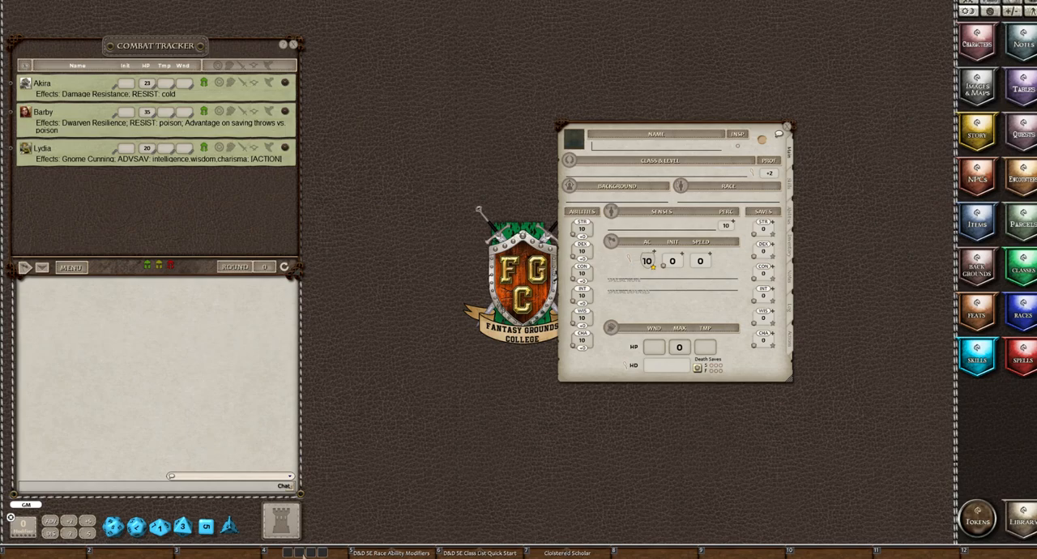
Roll four six-sided dice six times into the chat to generate the ability scores
left_click_drag(306, 554, 110, 369)
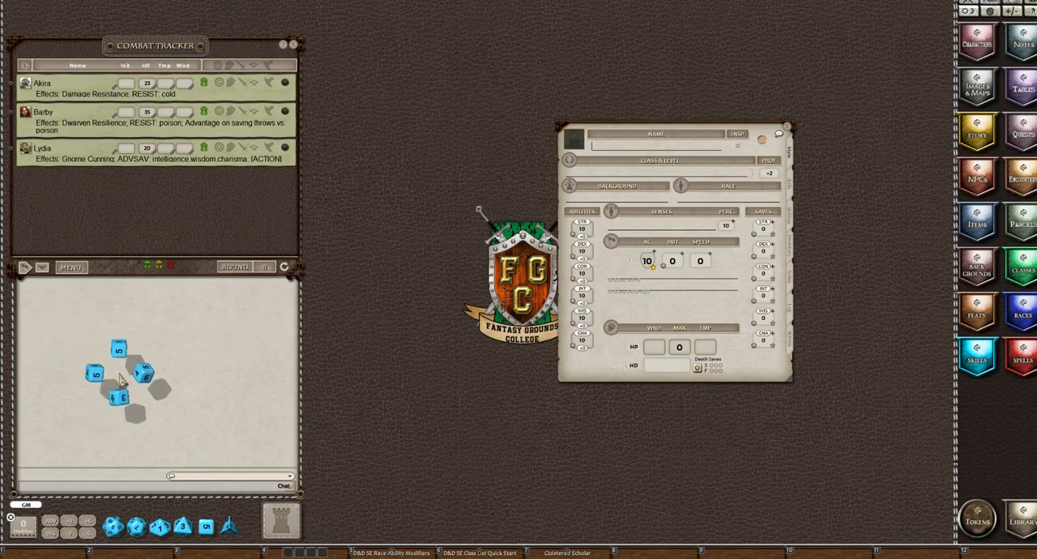
left_click_drag(120, 375, 121, 375)
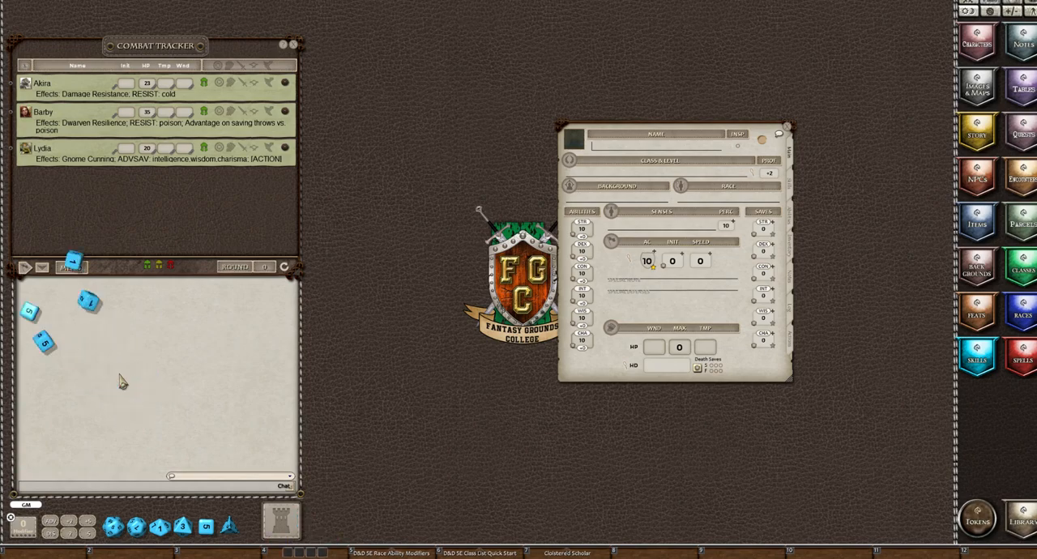
left_click(301, 555)
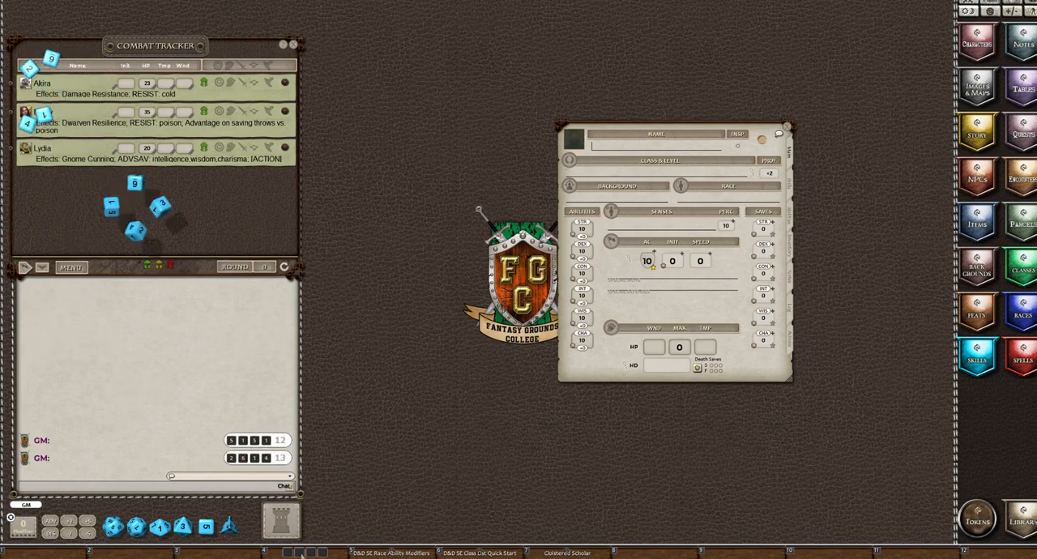
left_click(302, 555)
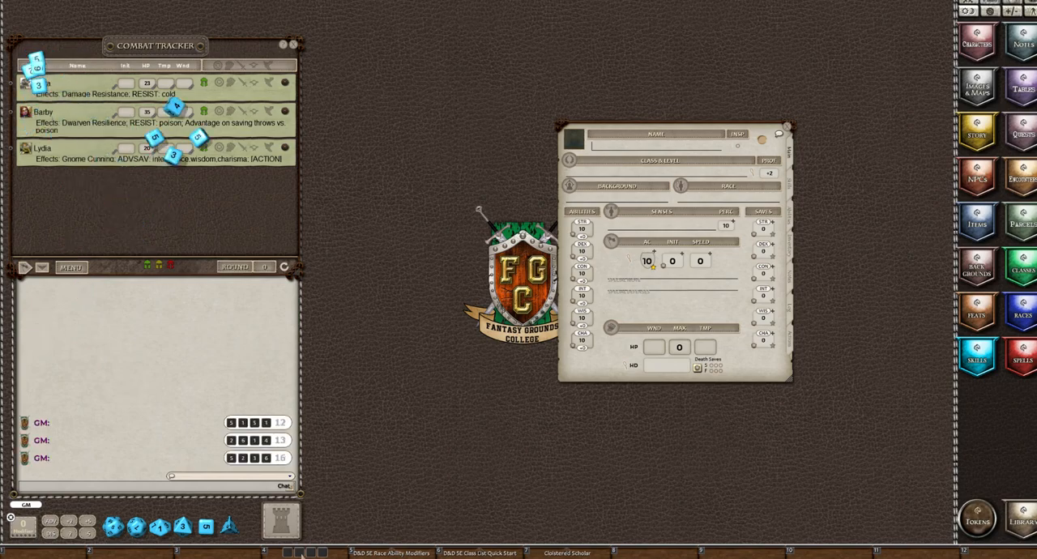
left_click(301, 555)
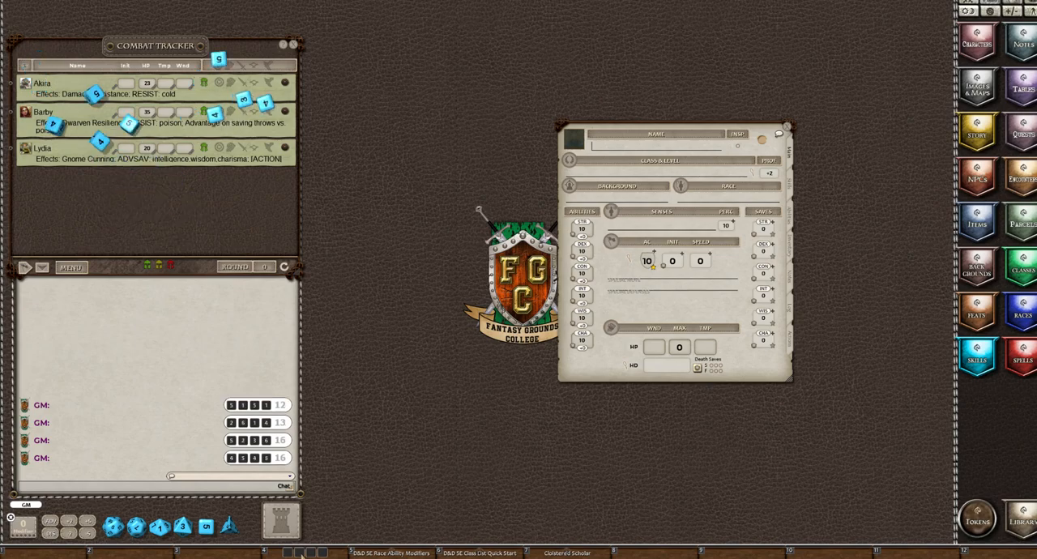
left_click(301, 555)
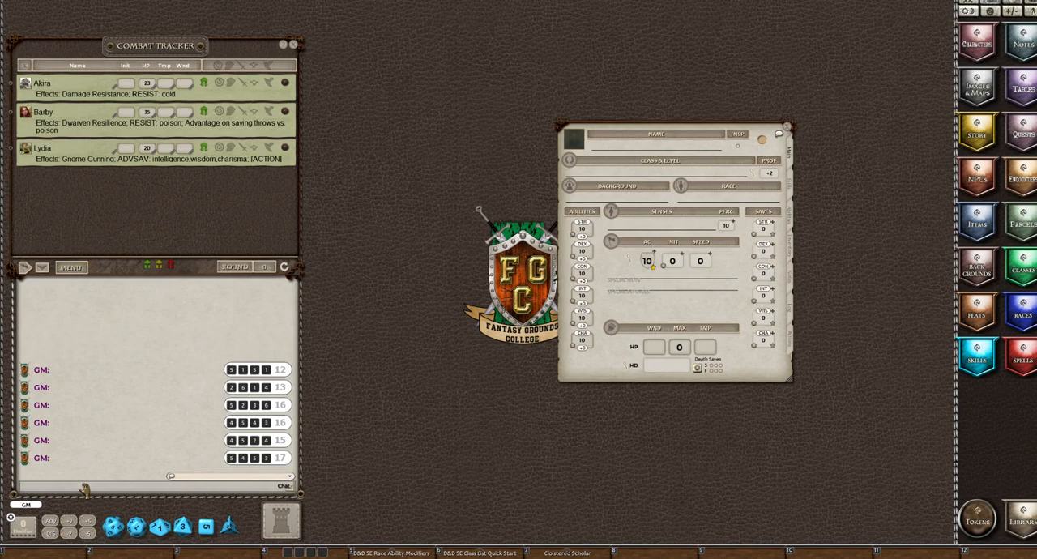
type("11 12 14 13 14 14")
key("Return")
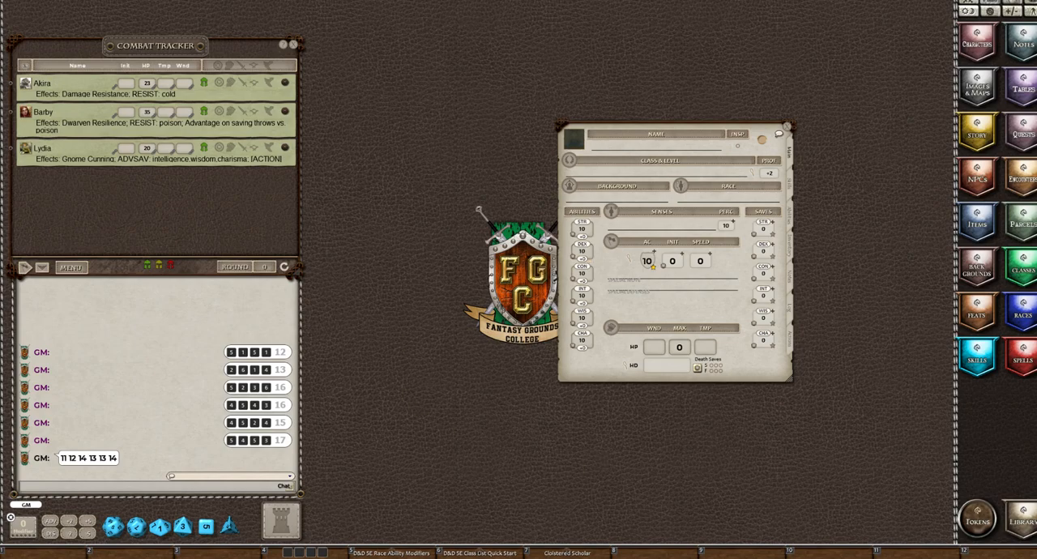
Consult the main abilities in the D&D 5E Class List Quick Start, and set the character's Dexterity and Intelligence to 14
left_click(478, 553)
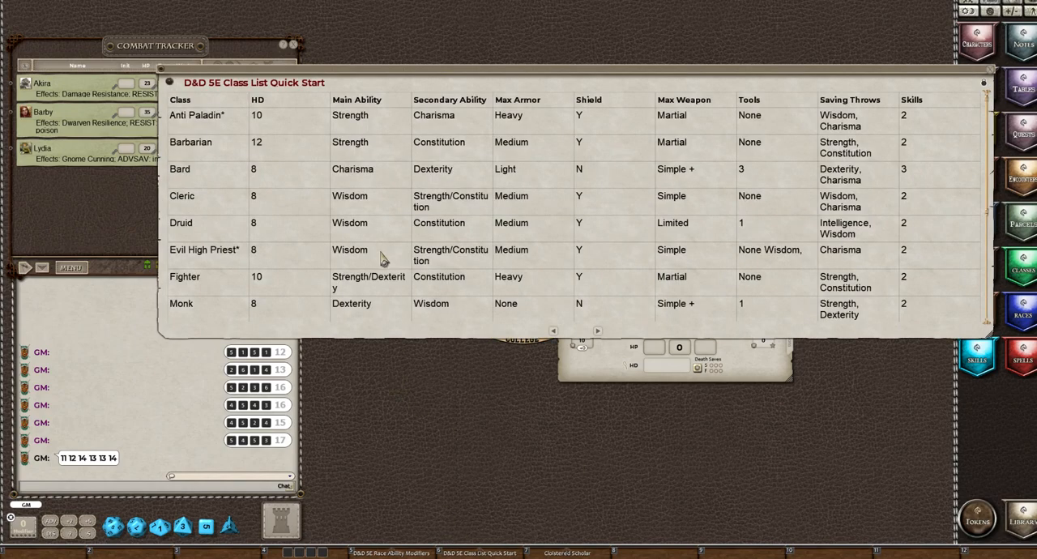
scroll(383, 258, "down", 5)
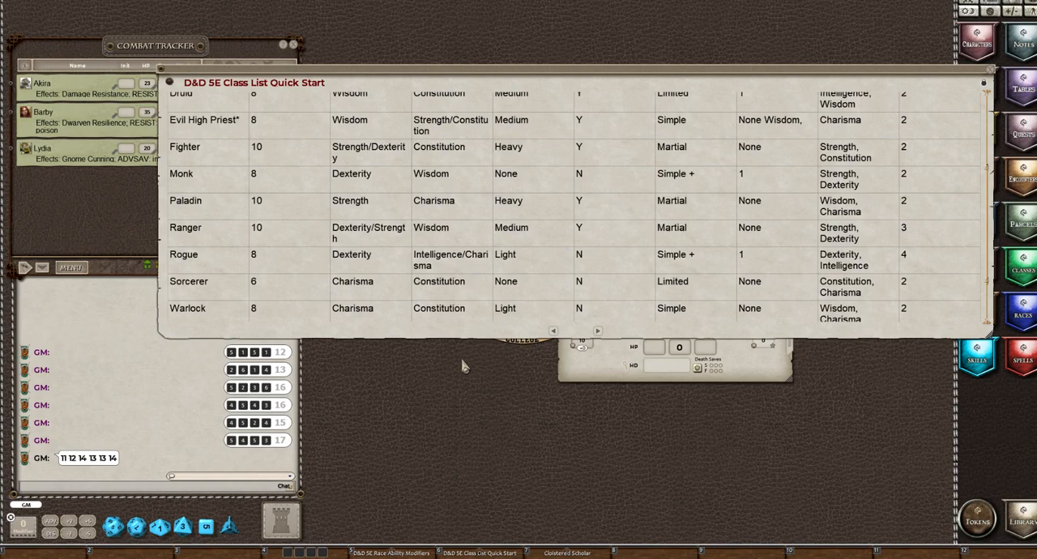
left_click(995, 77)
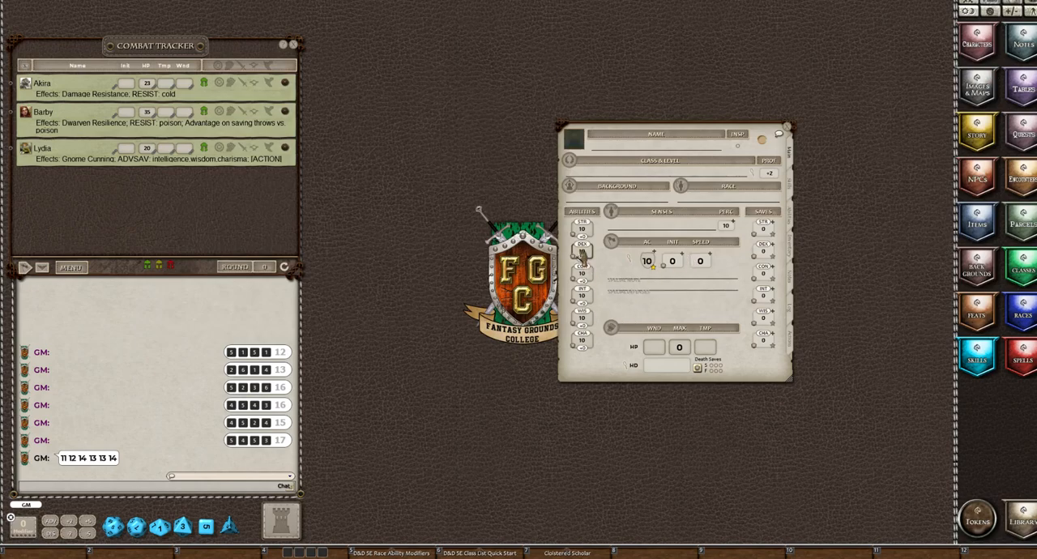
scroll(582, 252, "up", 4)
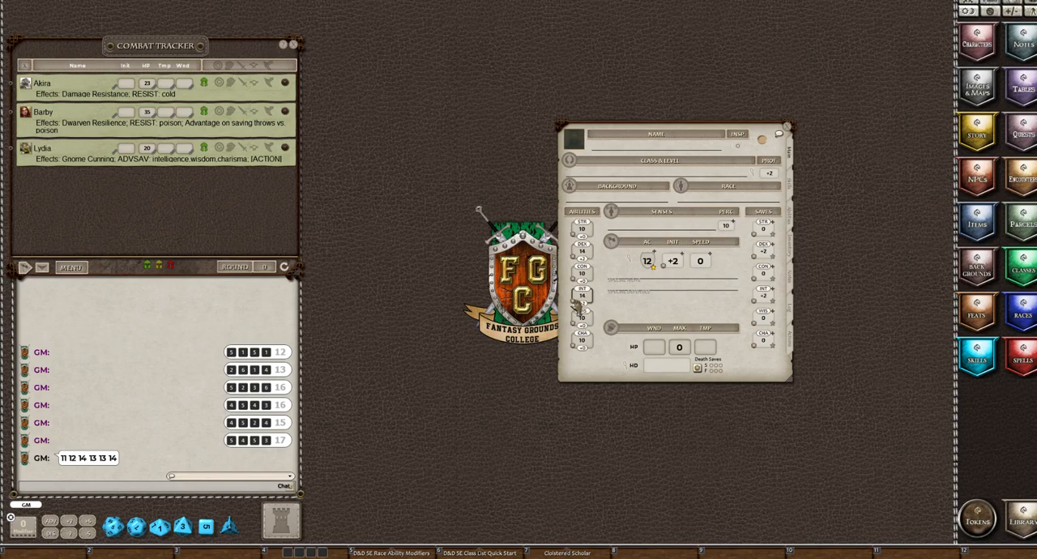
Recheck the class list and set Strength to 12, Constitution to 13, Wisdom to 11 and Charisma to 13 on the character sheet
left_click(484, 553)
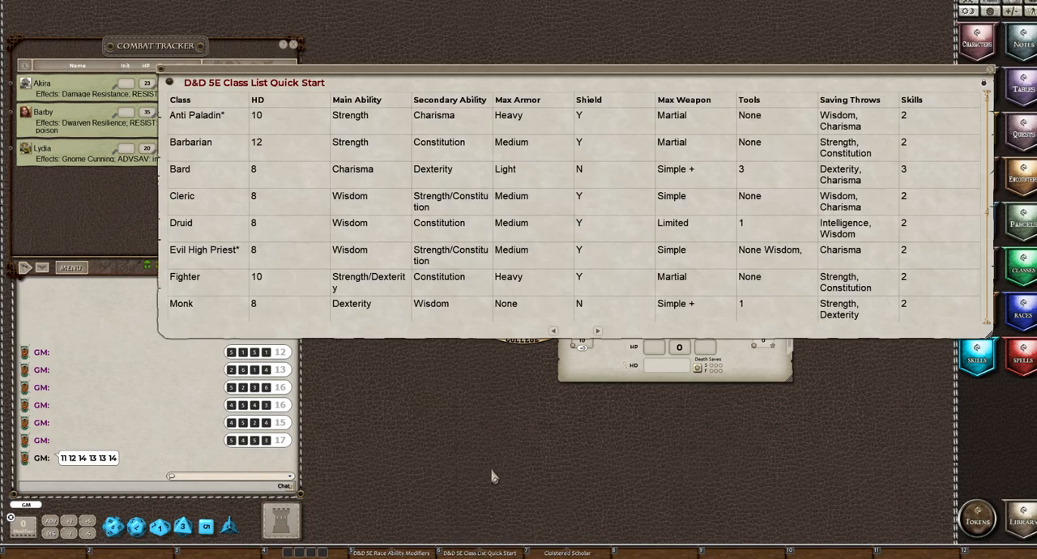
scroll(533, 257, "down", 5)
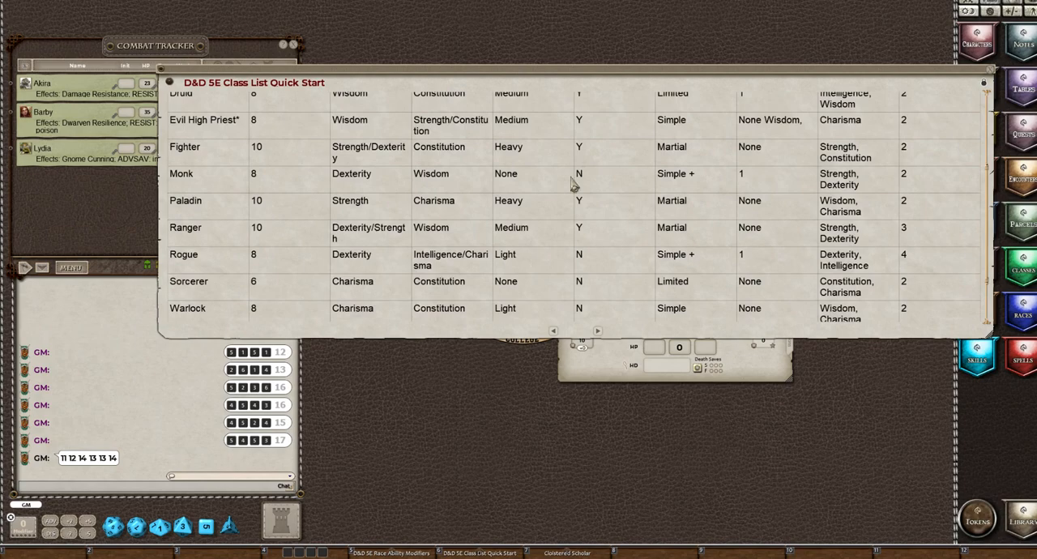
left_click(995, 79)
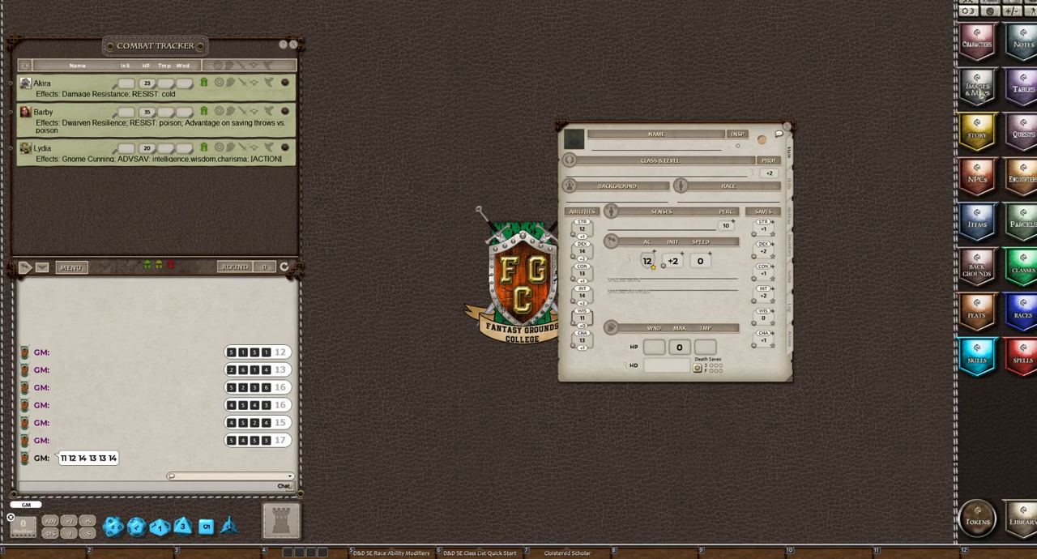
Find the Faction Agent entry in the backgrounds list and open its description beside the character sheet
left_click(981, 264)
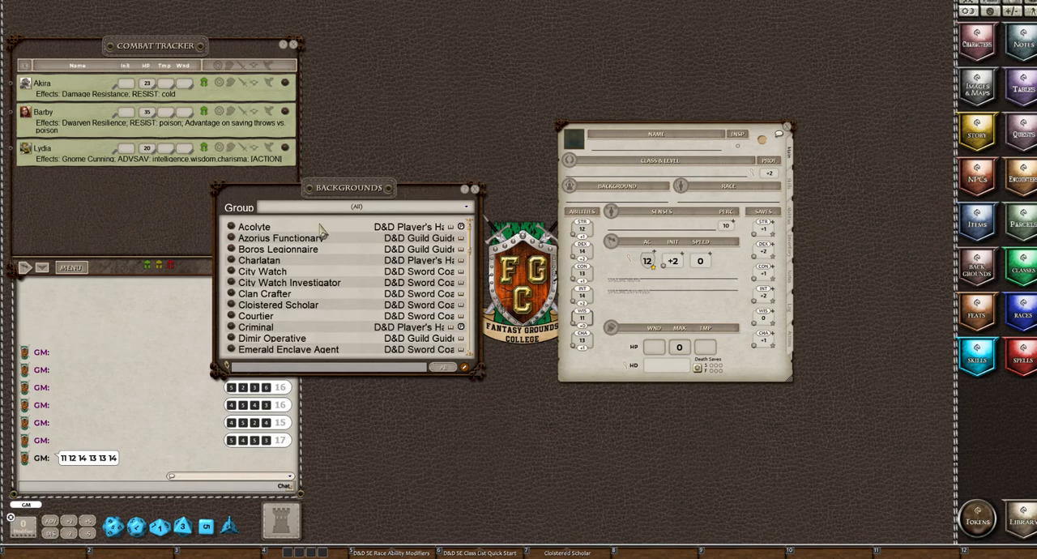
scroll(309, 247, "down", 1)
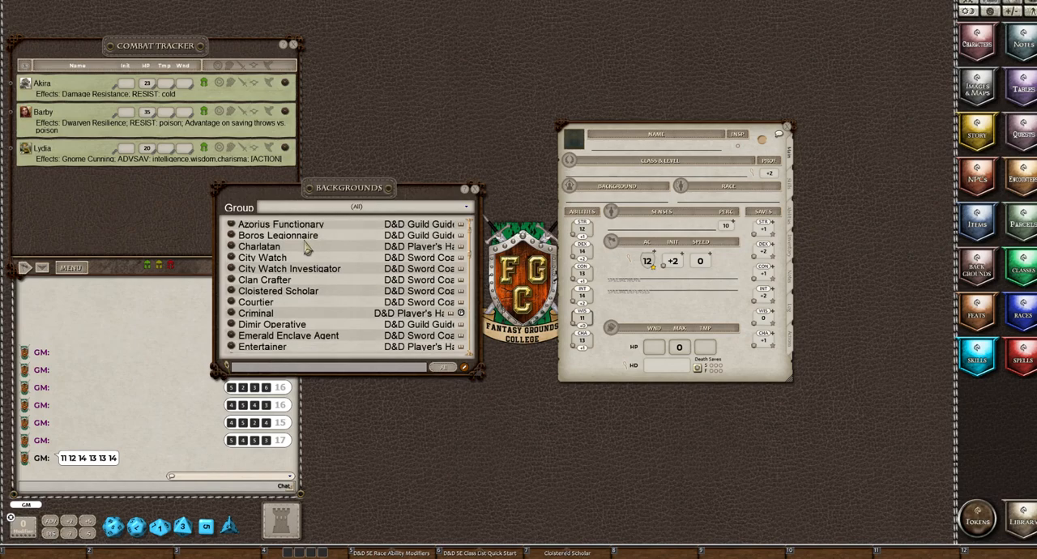
scroll(306, 249, "down", 2)
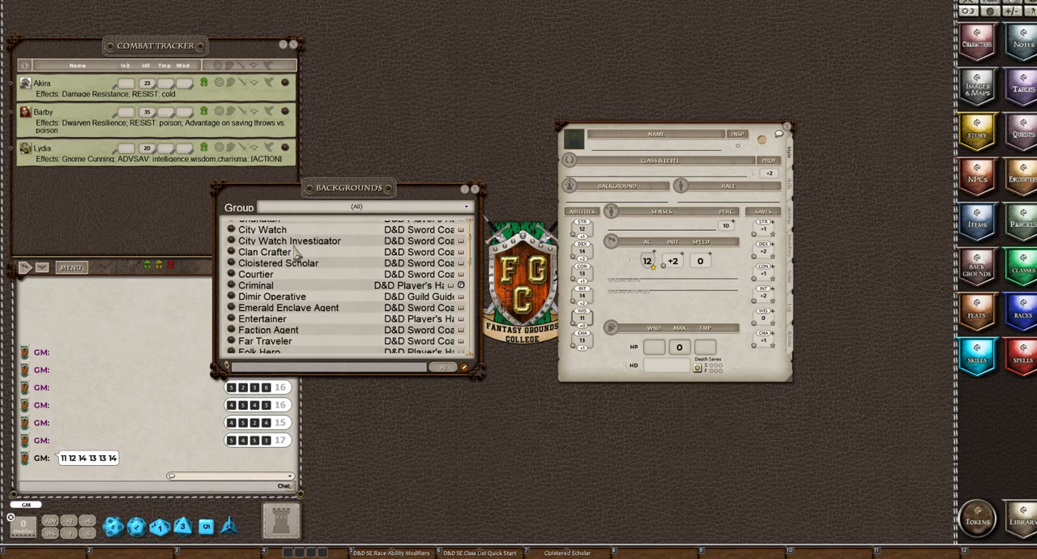
scroll(297, 253, "down", 1)
scroll(297, 255, "down", 1)
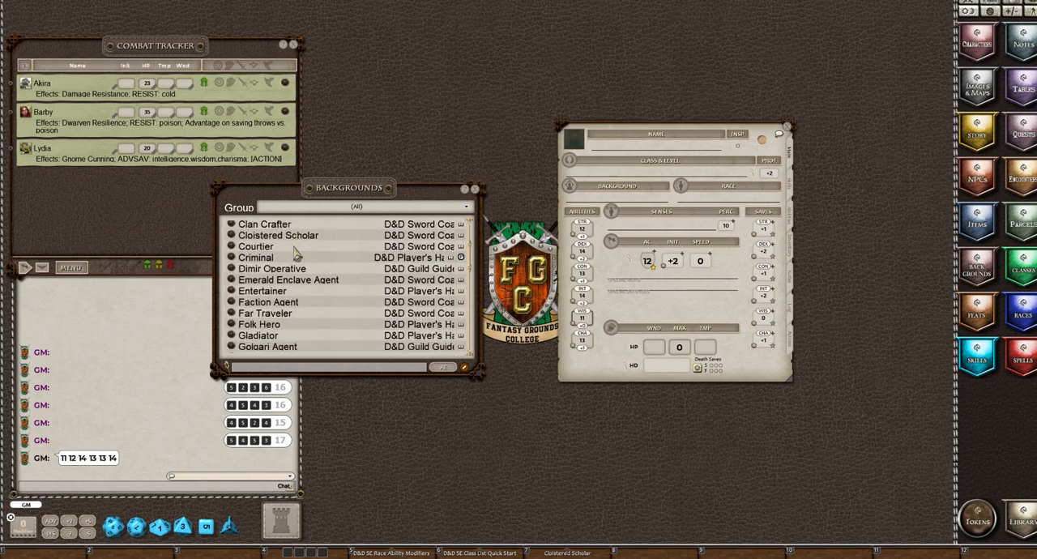
scroll(297, 254, "down", 2)
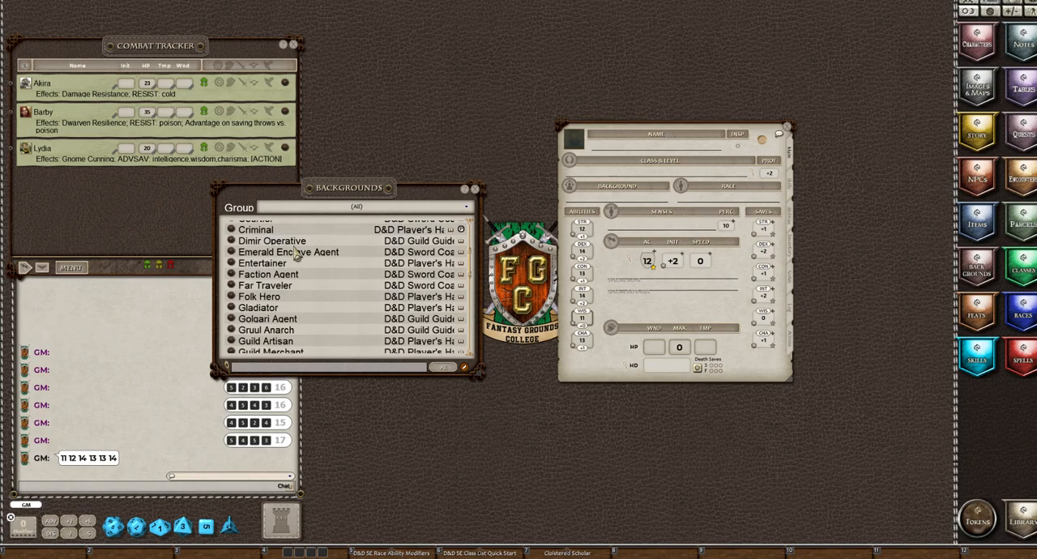
scroll(297, 253, "down", 1)
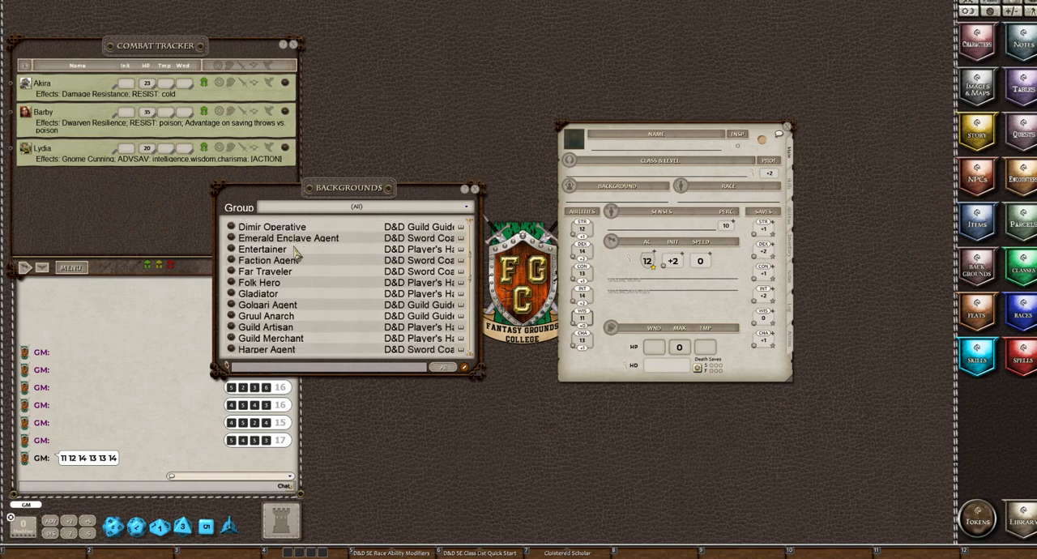
left_click(231, 260)
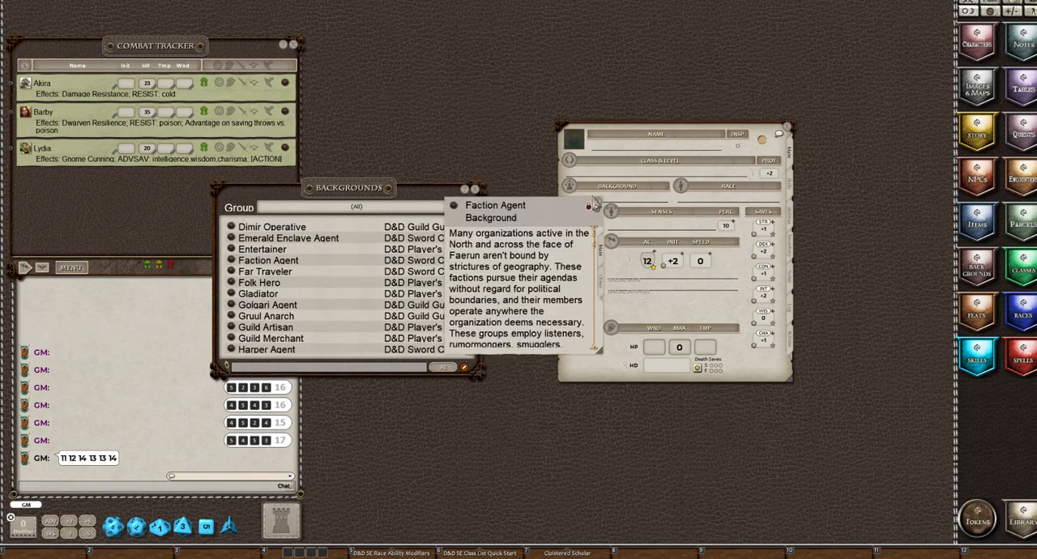
left_click_drag(510, 217, 435, 128)
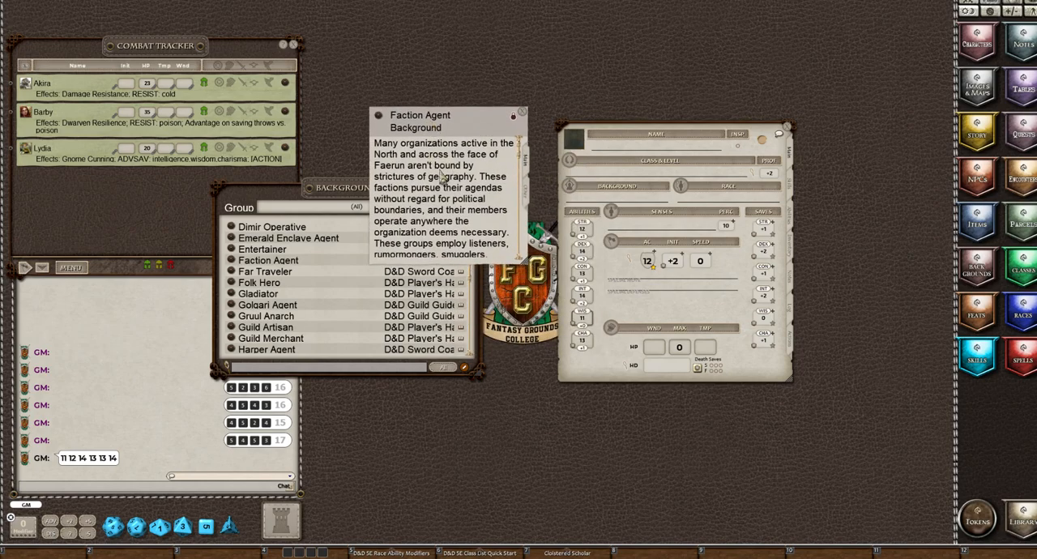
scroll(441, 176, "down", 2)
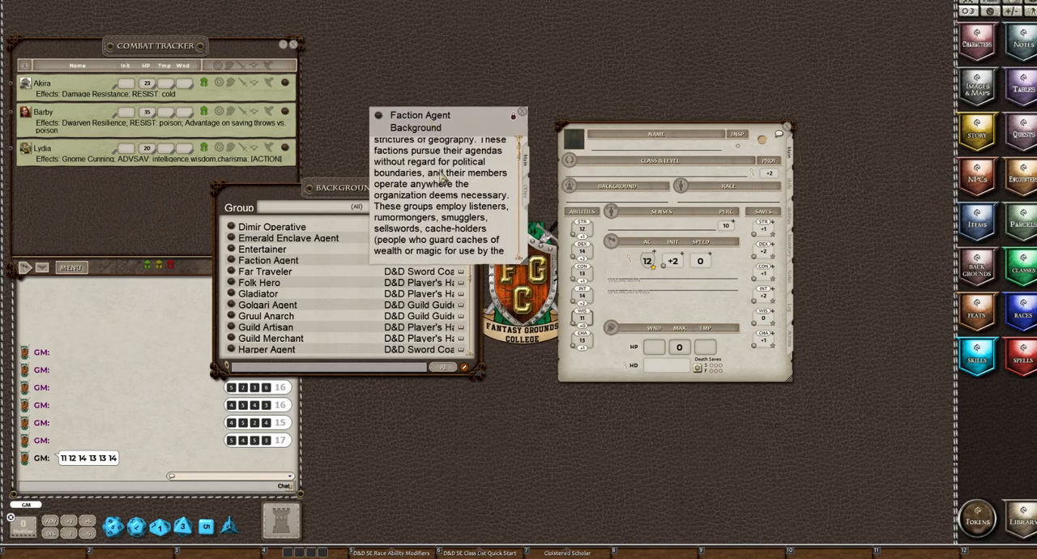
Add the Faction Agent background to the character sheet, closing the backgrounds list and the background's description
left_click(358, 200)
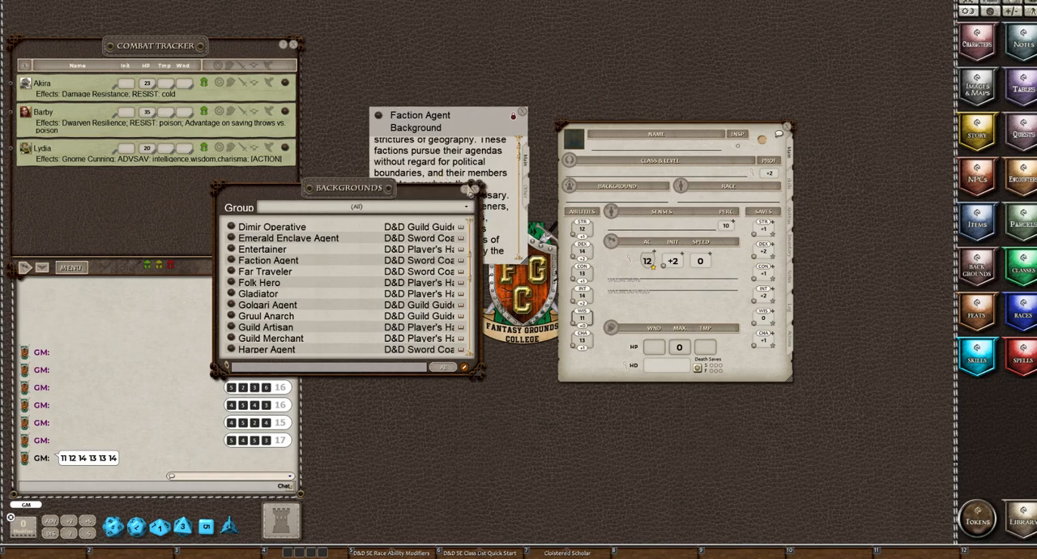
left_click(471, 190)
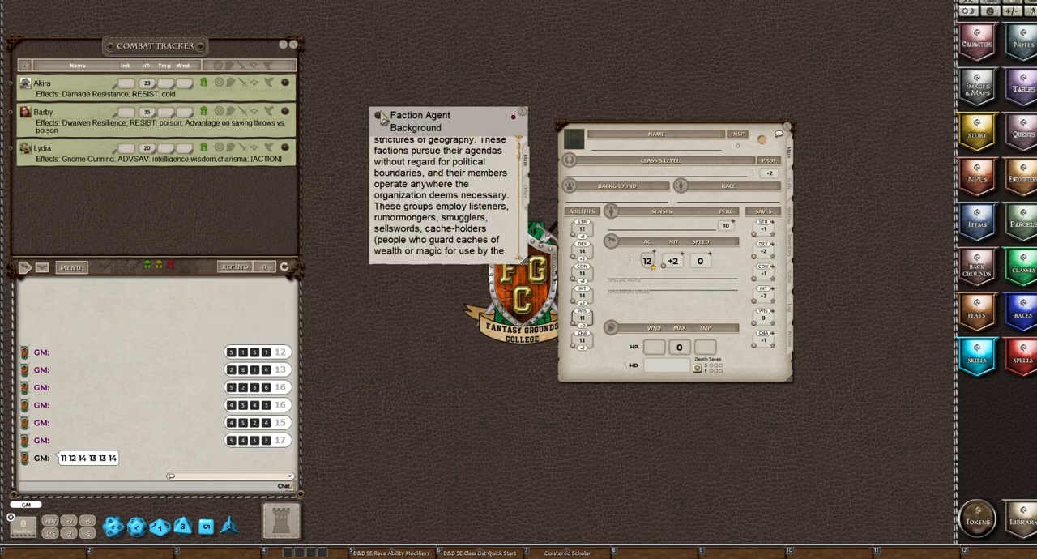
left_click_drag(380, 120, 588, 201)
left_click(523, 117)
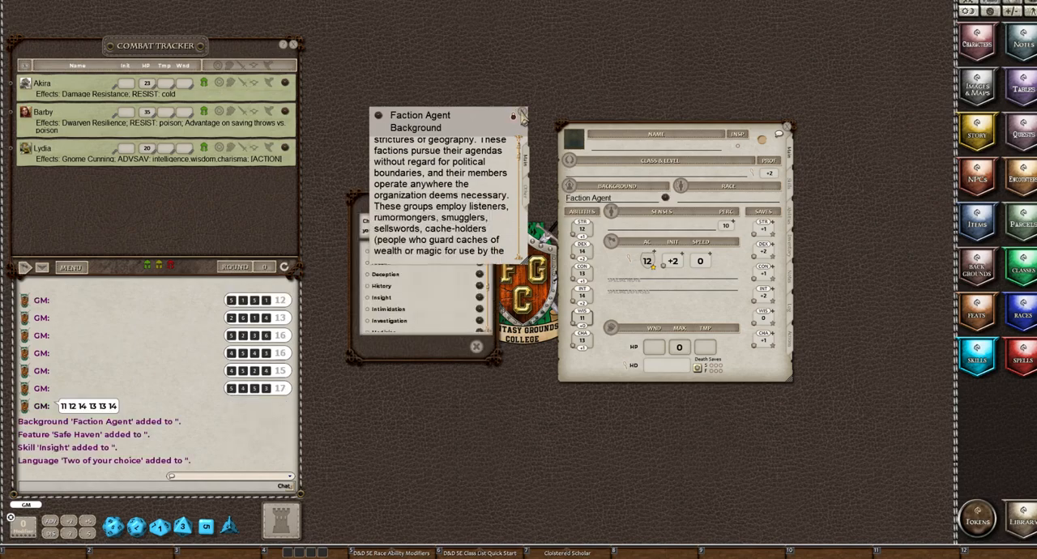
left_click(522, 117)
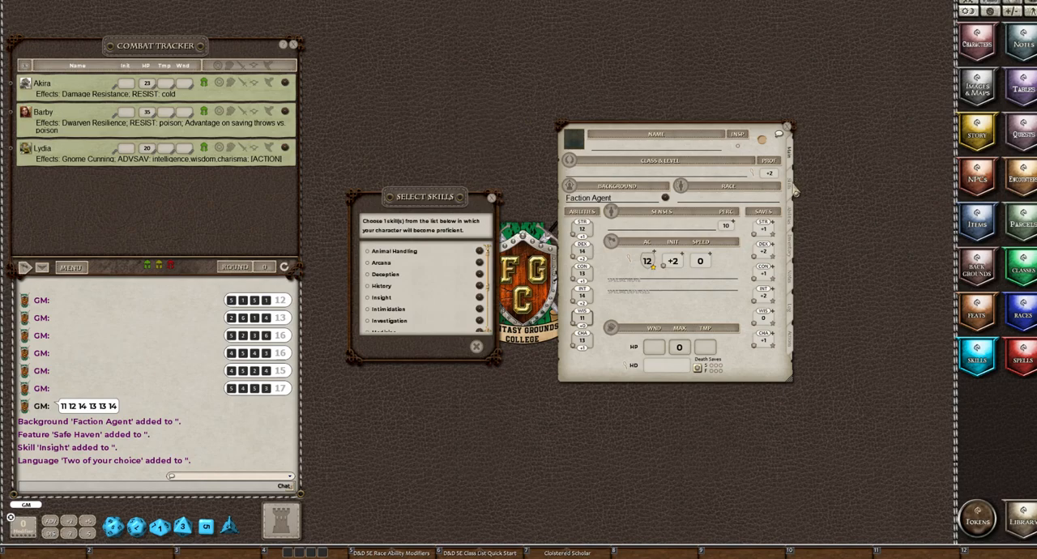
Compare the character's skills with the selectable ones and choose Intimidation as the background's additional skill proficiency
left_click(793, 188)
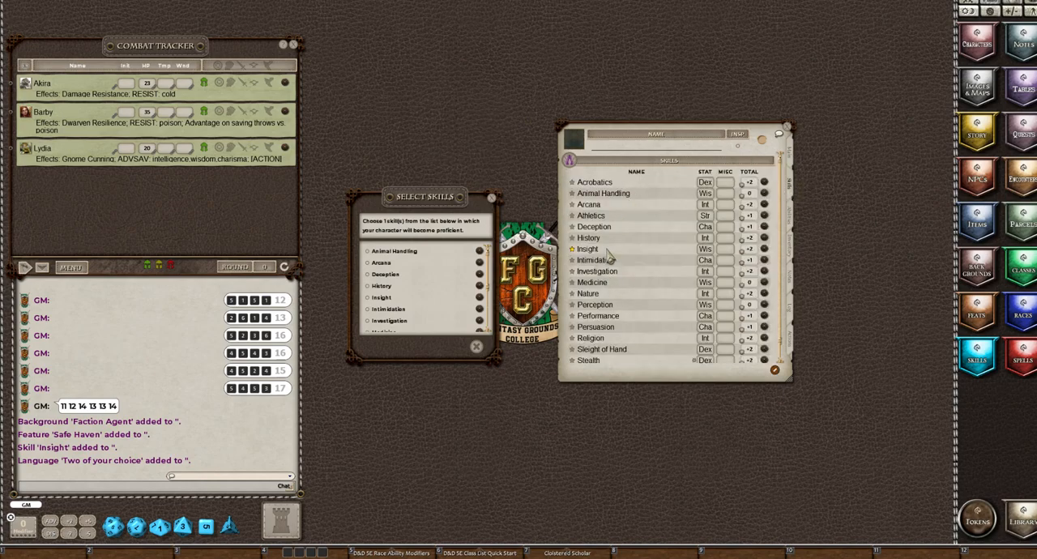
scroll(609, 256, "down", 1)
scroll(609, 256, "up", 1)
scroll(414, 313, "down", 3)
scroll(415, 313, "down", 1)
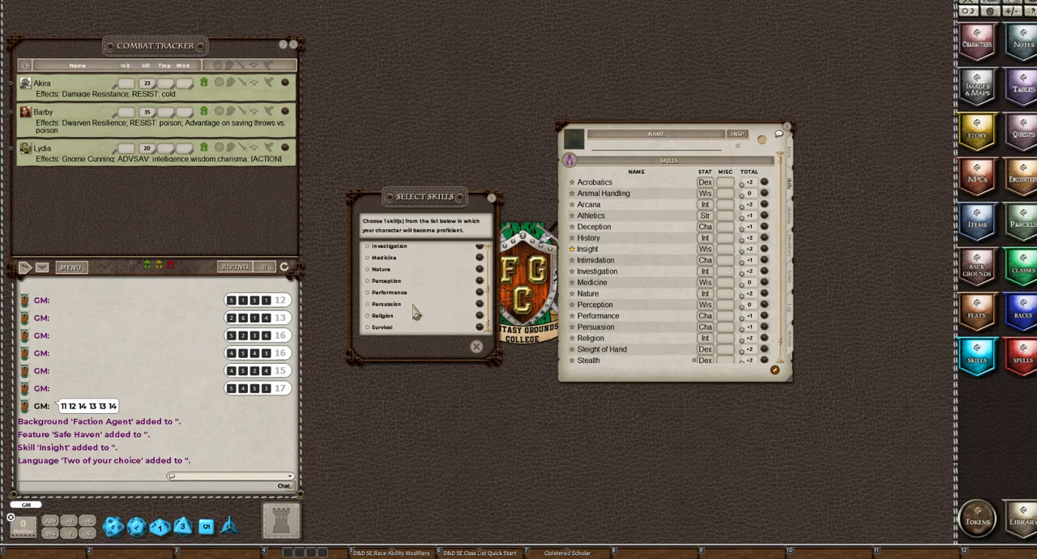
scroll(413, 313, "up", 3)
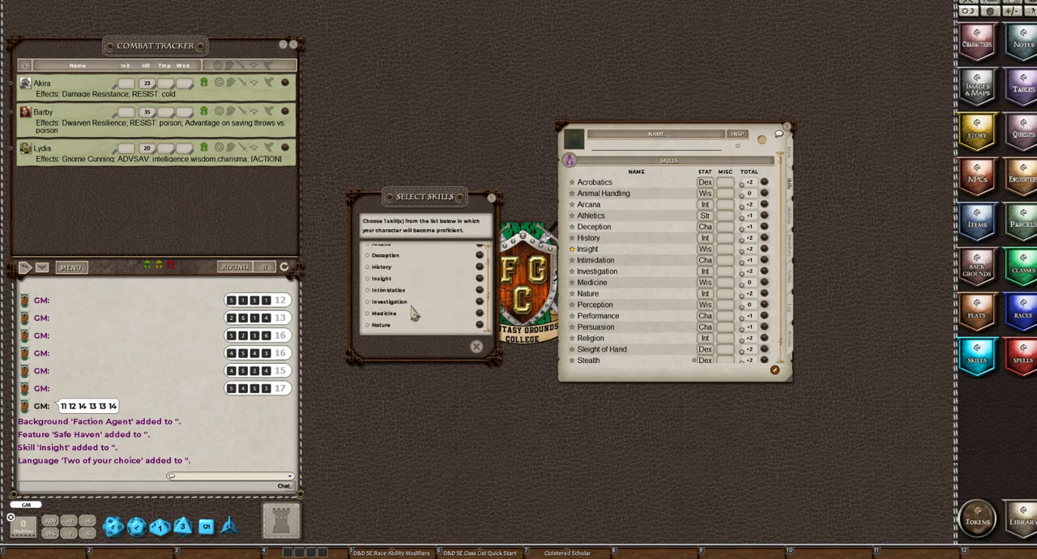
scroll(414, 313, "up", 1)
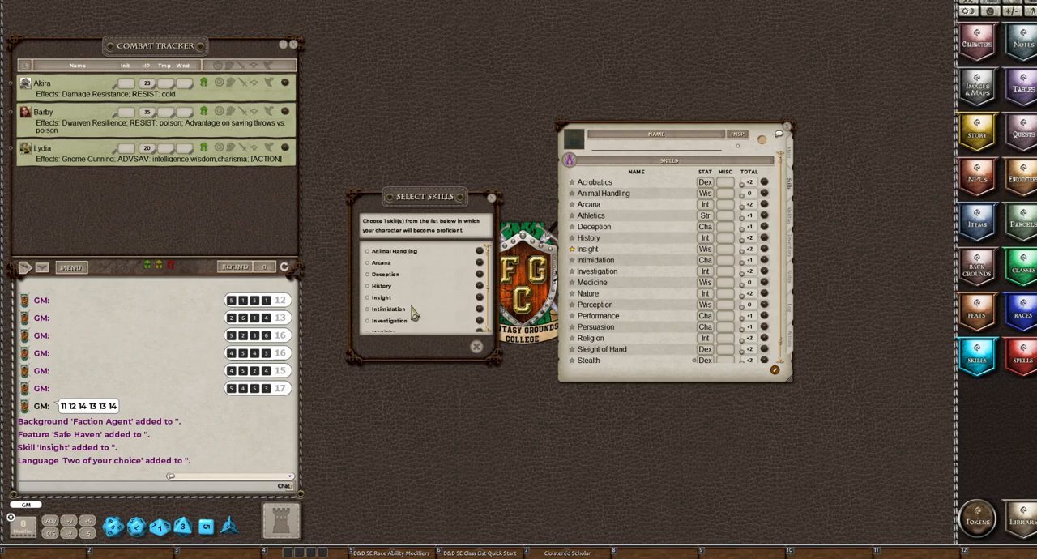
left_click(369, 311)
left_click(460, 347)
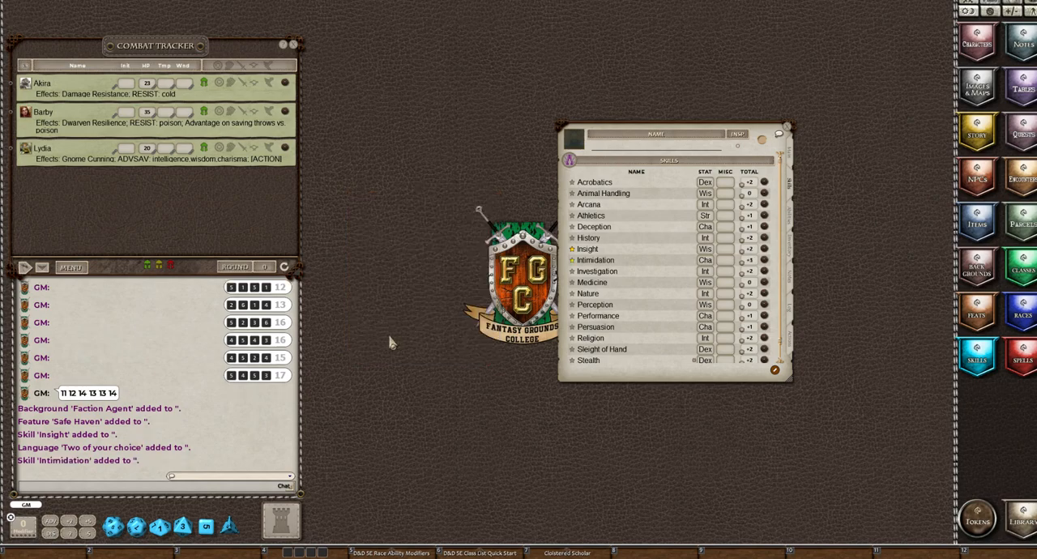
Add the Warforged race to the main page of the character sheet and close the races list
left_click(791, 156)
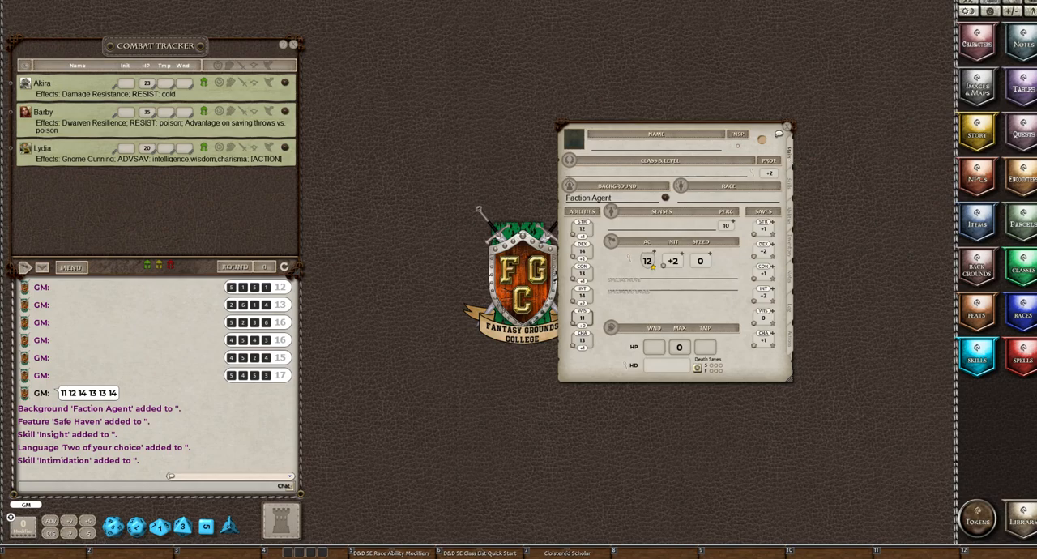
left_click(1025, 324)
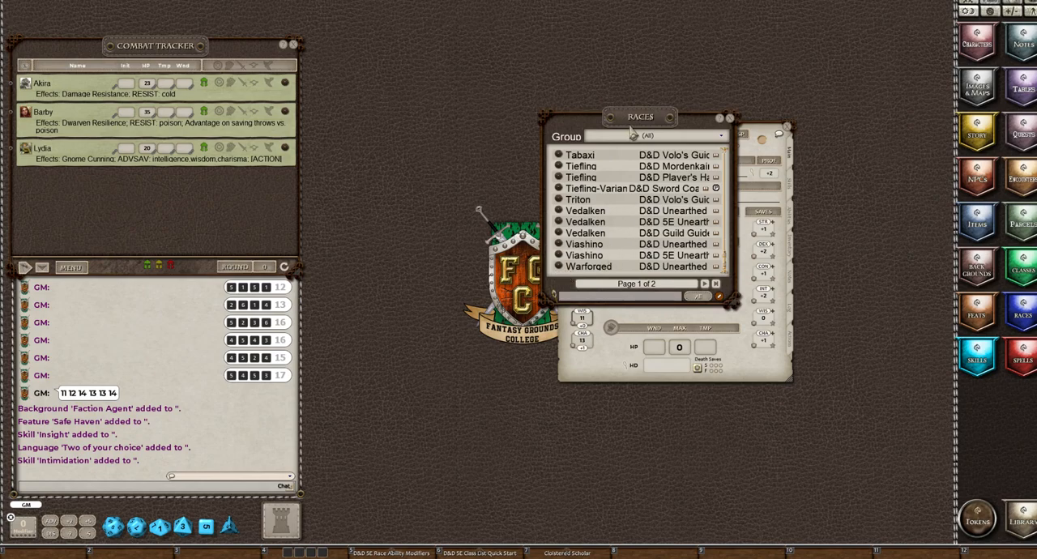
left_click_drag(631, 130, 428, 125)
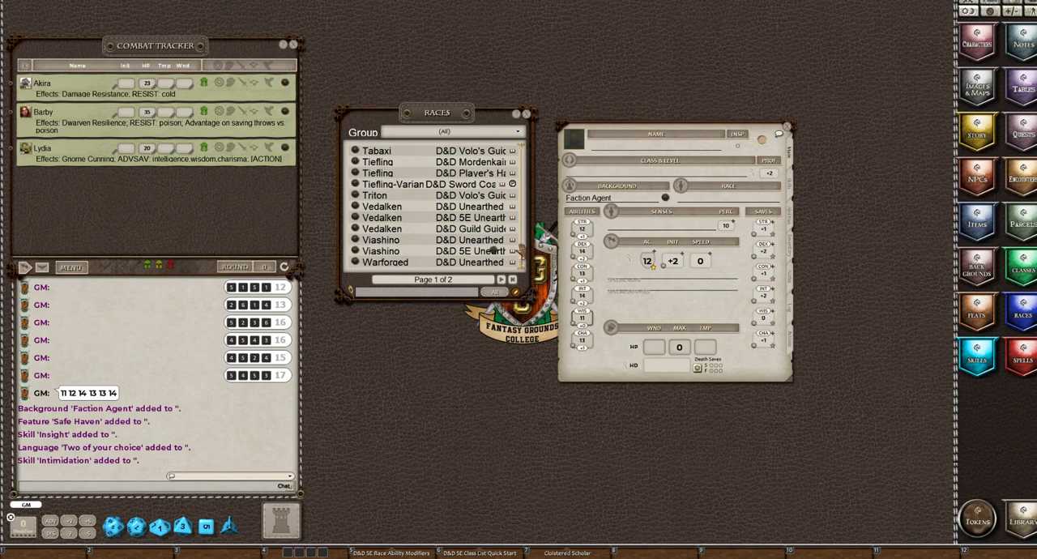
left_click_drag(515, 257, 716, 204)
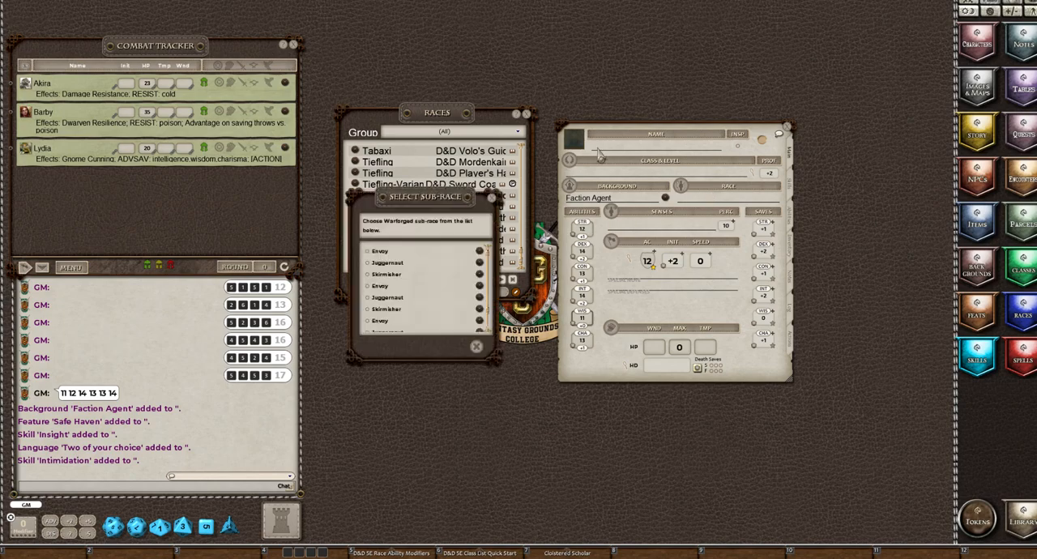
left_click(526, 114)
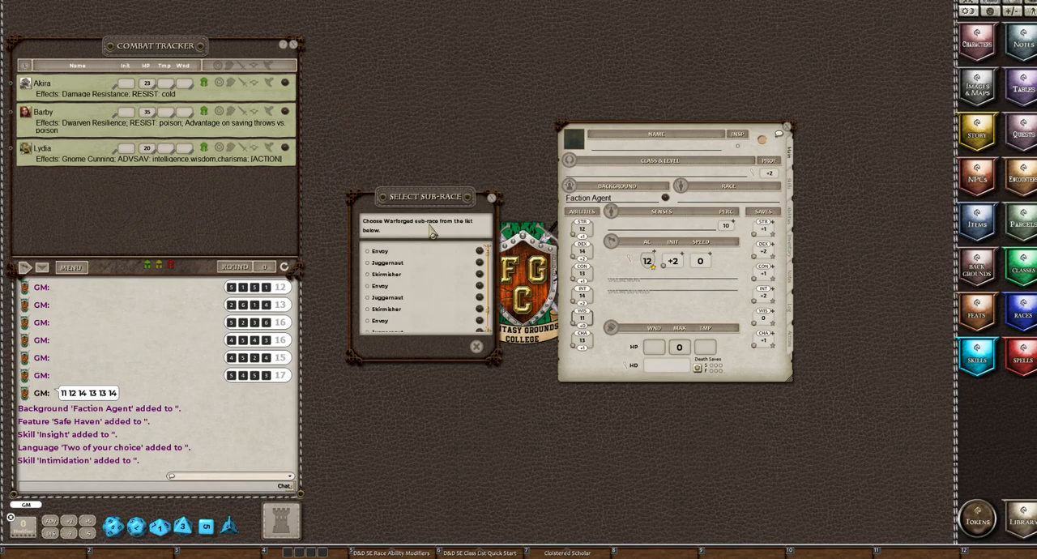
Read the Skirmisher subrace and its Ability Score Increase trait, then choose Skirmisher as the Warforged sub-race
left_click(480, 277)
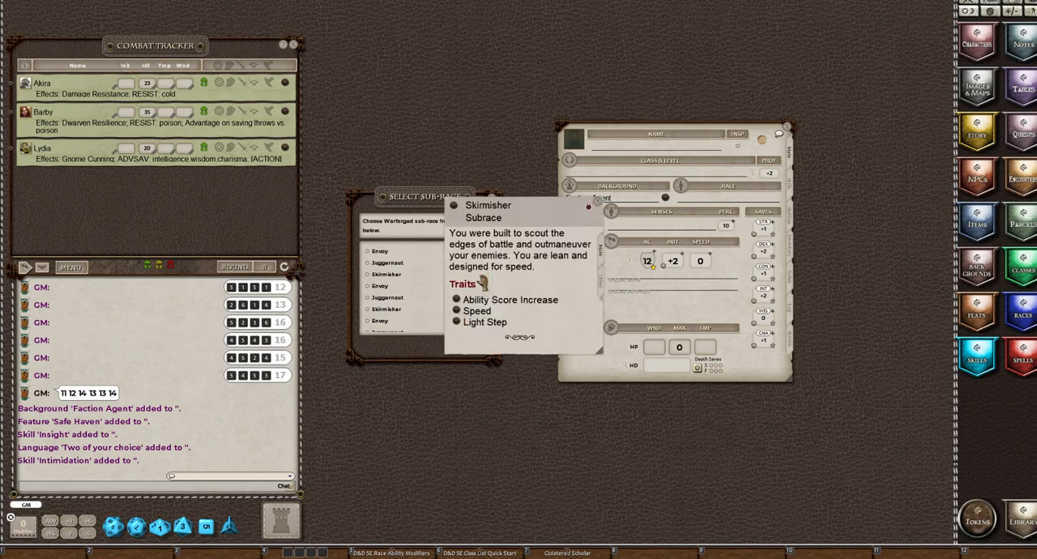
left_click(456, 302)
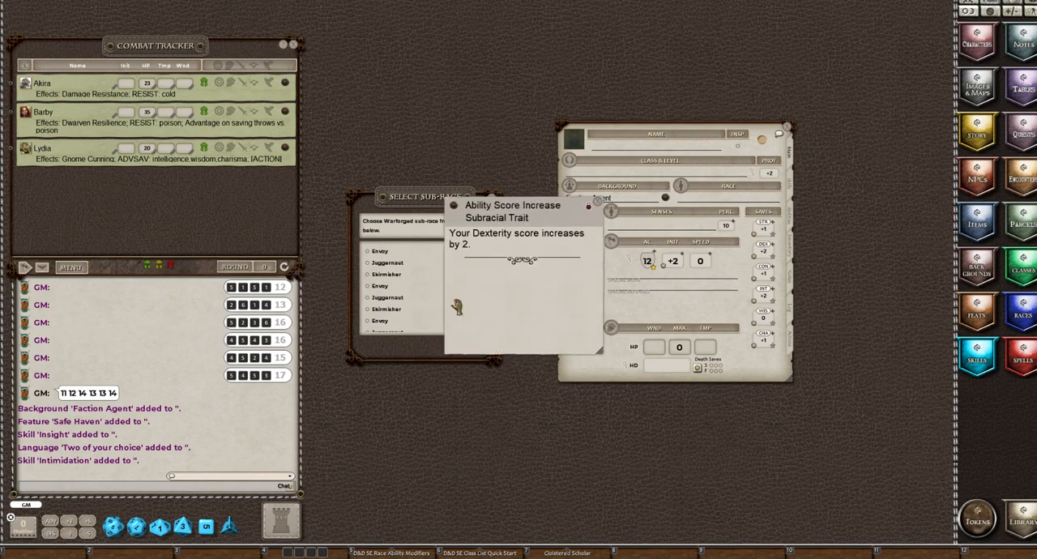
left_click(600, 208)
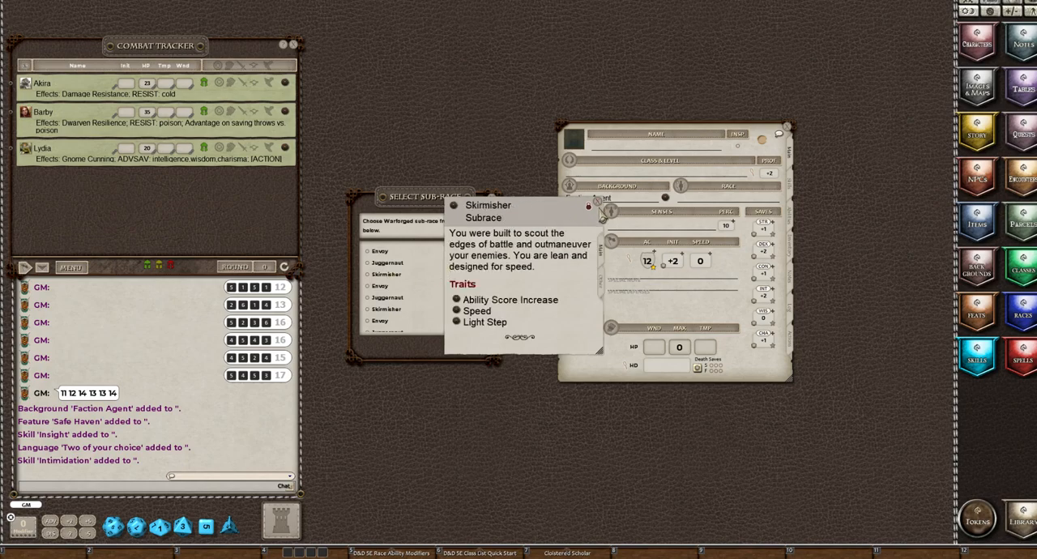
left_click(600, 208)
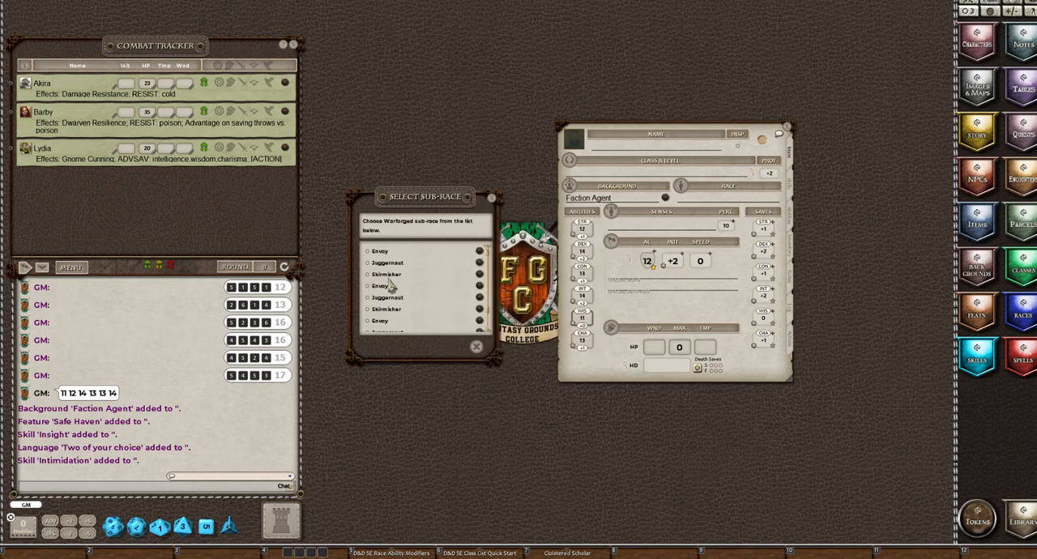
left_click(368, 275)
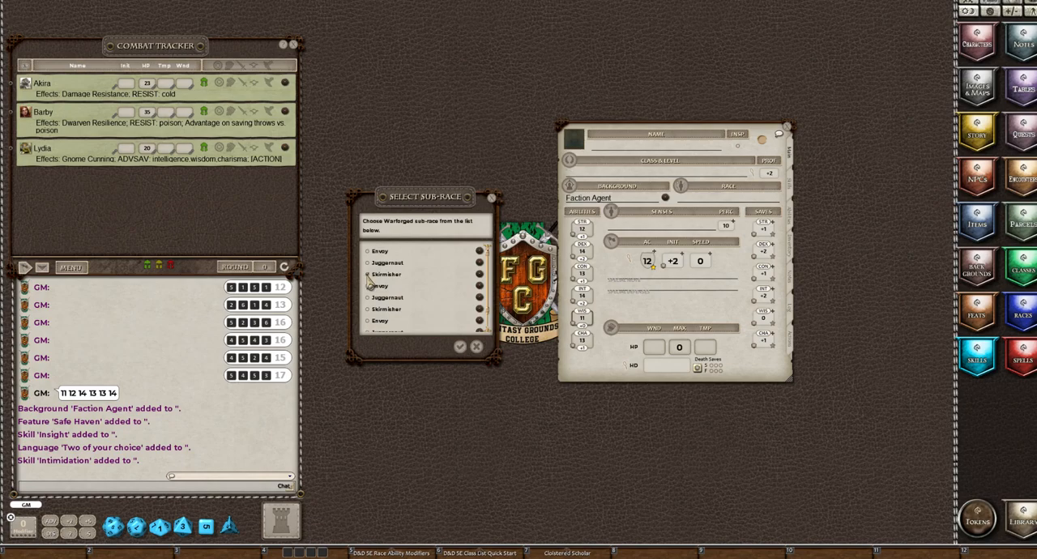
left_click(459, 347)
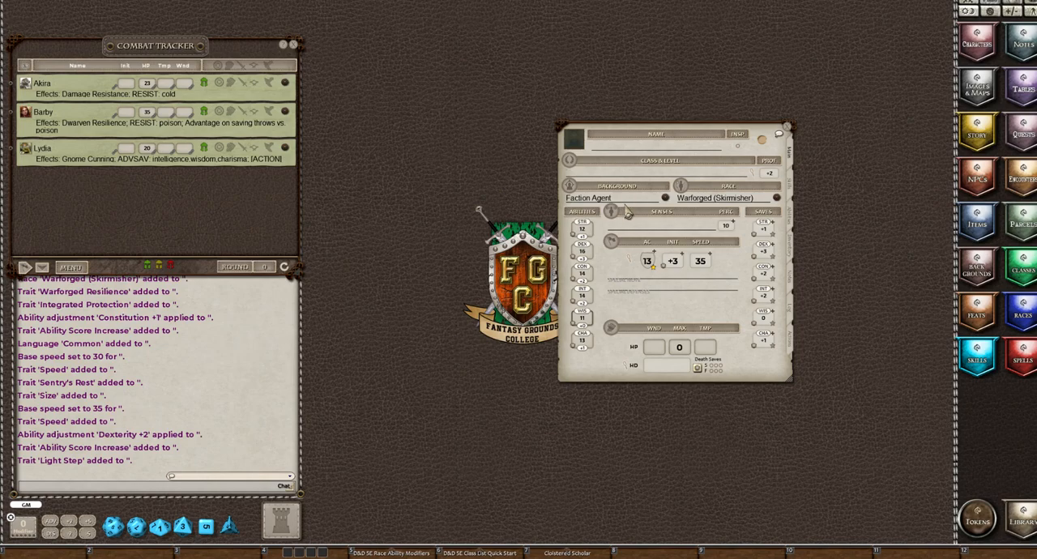
Find the Player's Handbook Rogue in the classes list, add it to the character sheet and close the list
left_click(1022, 275)
scroll(405, 301, "down", 5)
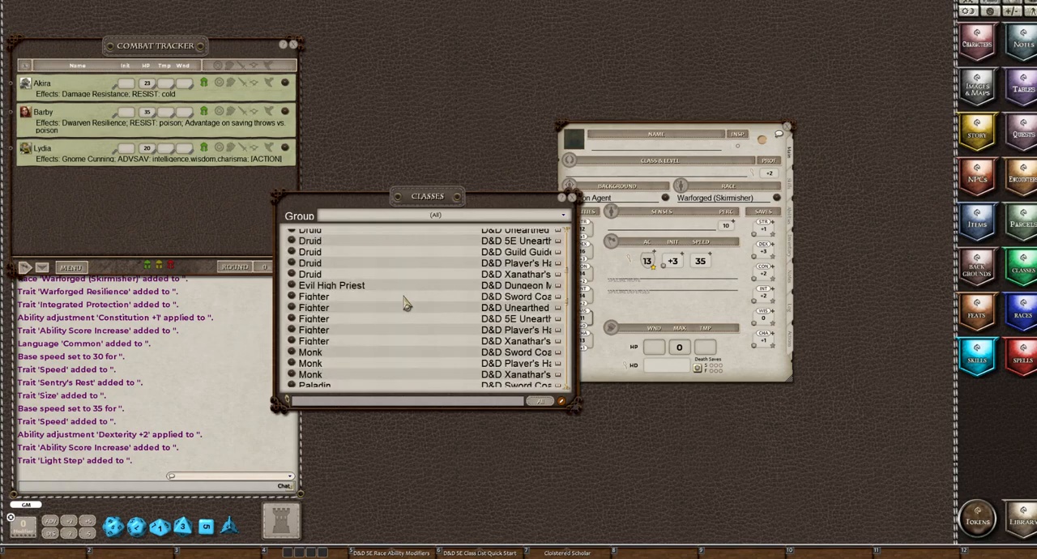
scroll(405, 302, "down", 4)
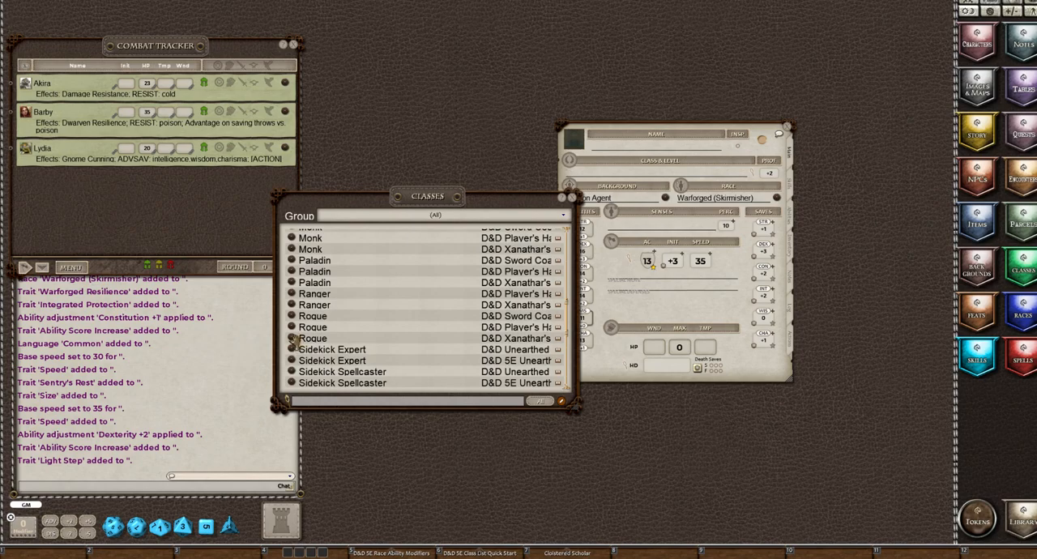
left_click_drag(296, 327, 687, 182)
left_click(572, 198)
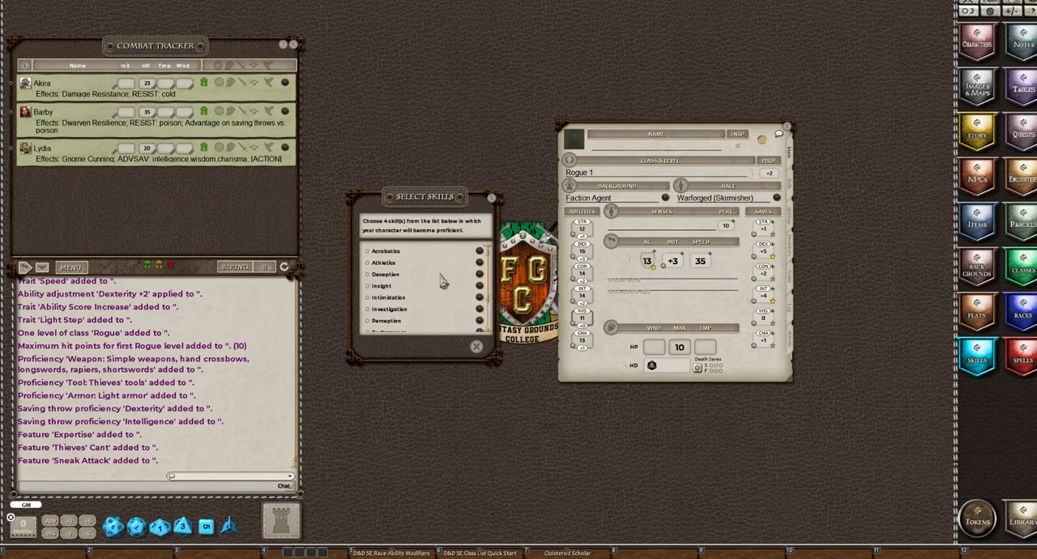
Compare the character's skills with the Rogue's selectable ones and select Stealth, Persuasion and Perception
left_click(789, 189)
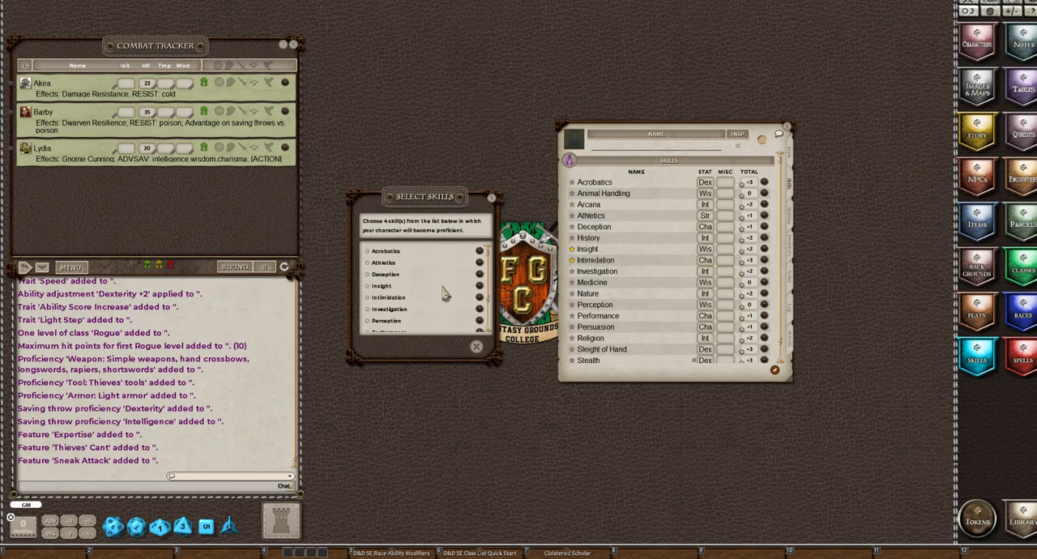
scroll(429, 298, "down", 2)
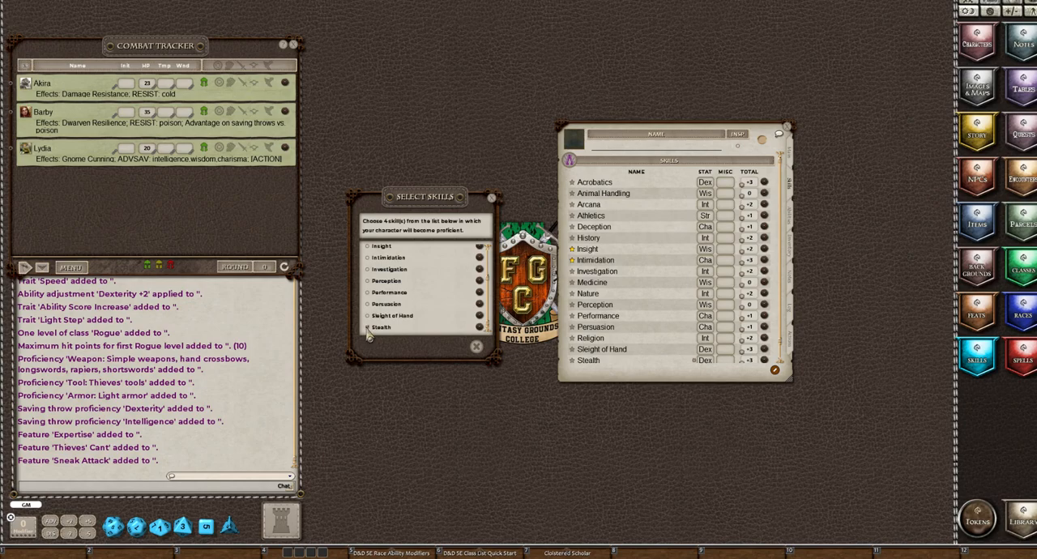
left_click(367, 328)
left_click(367, 304)
scroll(370, 274, "up", 2)
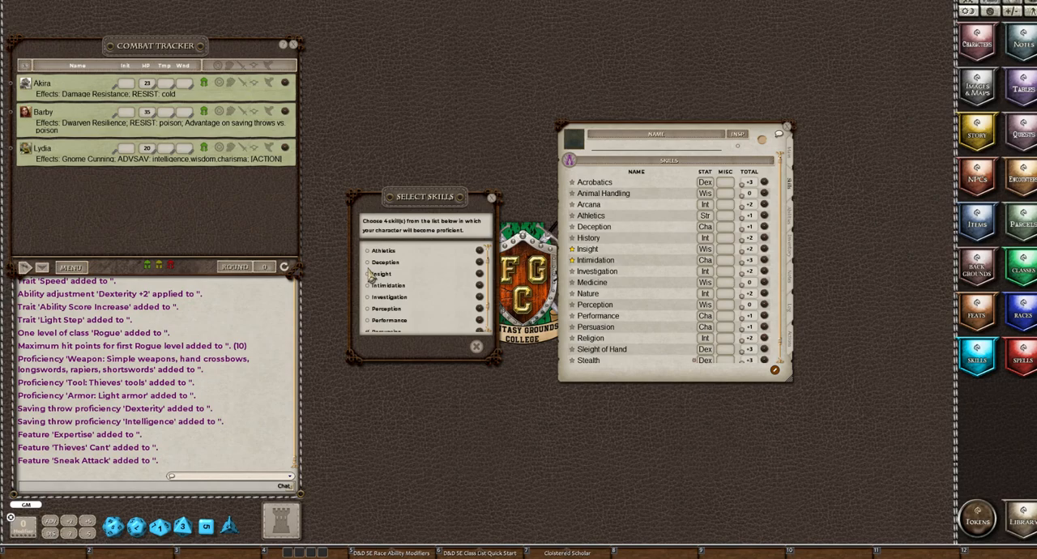
left_click(368, 310)
Replace Perception with Investigation, add Acrobatics after viewing its description, and confirm the four Rogue skill proficiencies
left_click(790, 160)
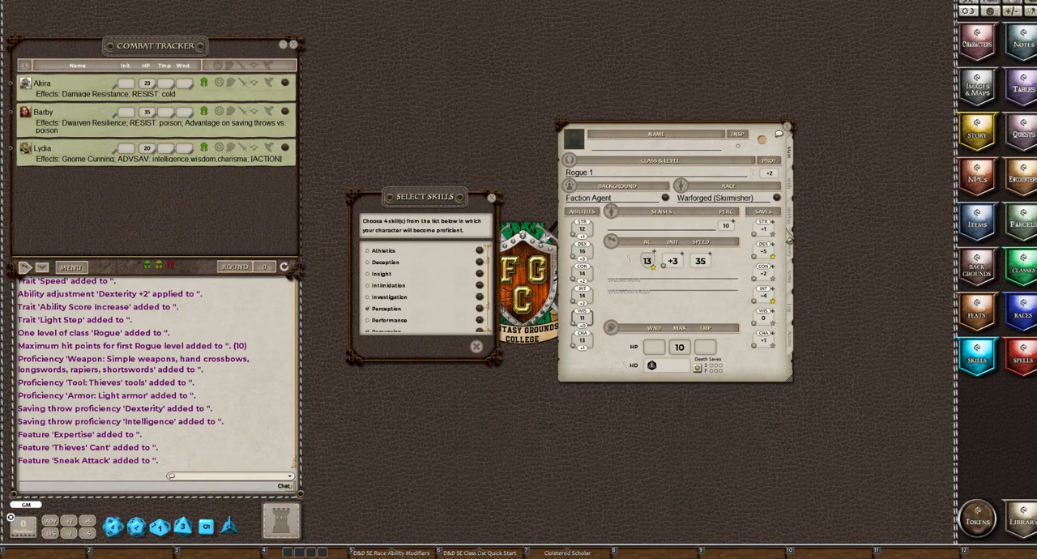
scroll(383, 312, "down", 1)
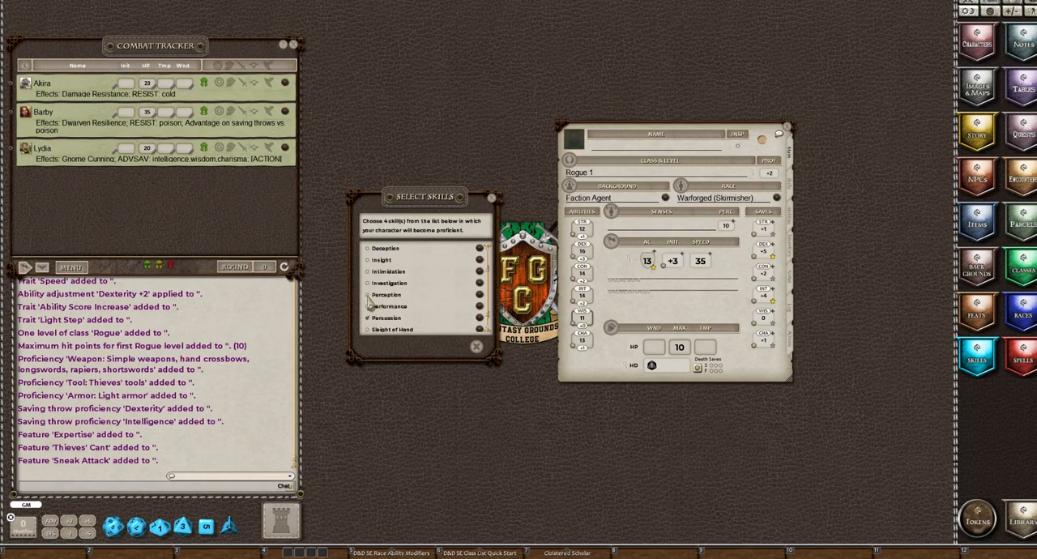
scroll(483, 253, "up", 2)
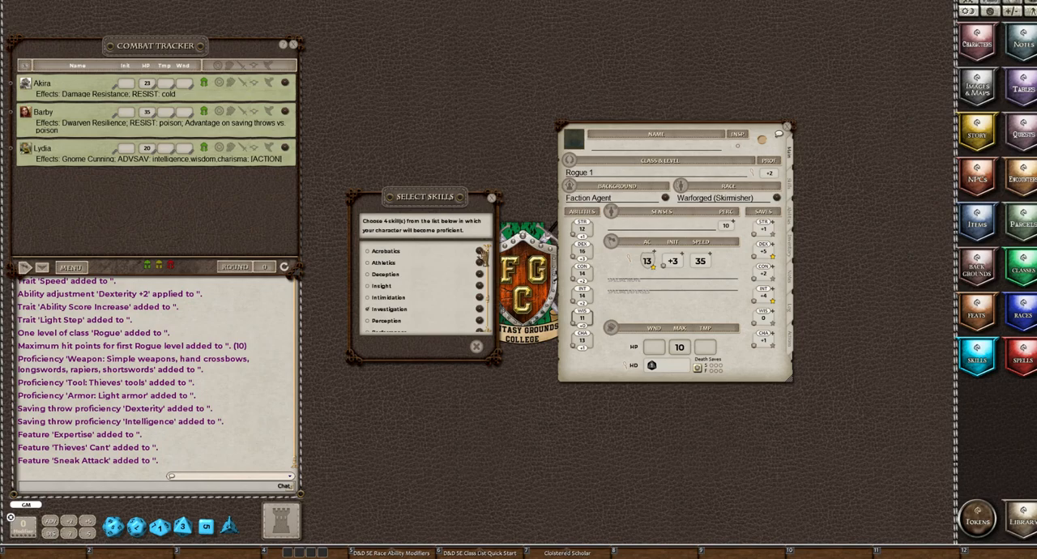
left_click(483, 255)
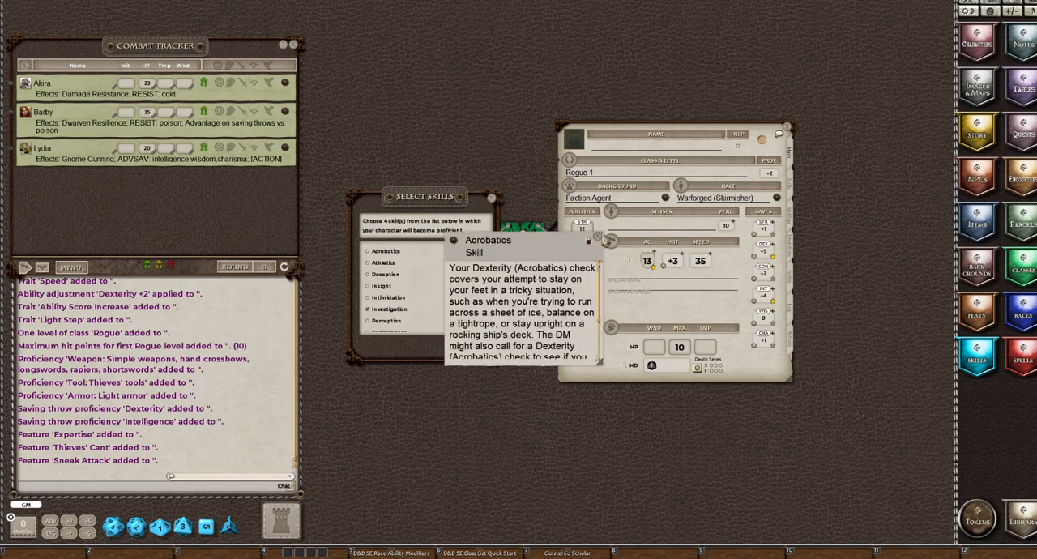
left_click(598, 240)
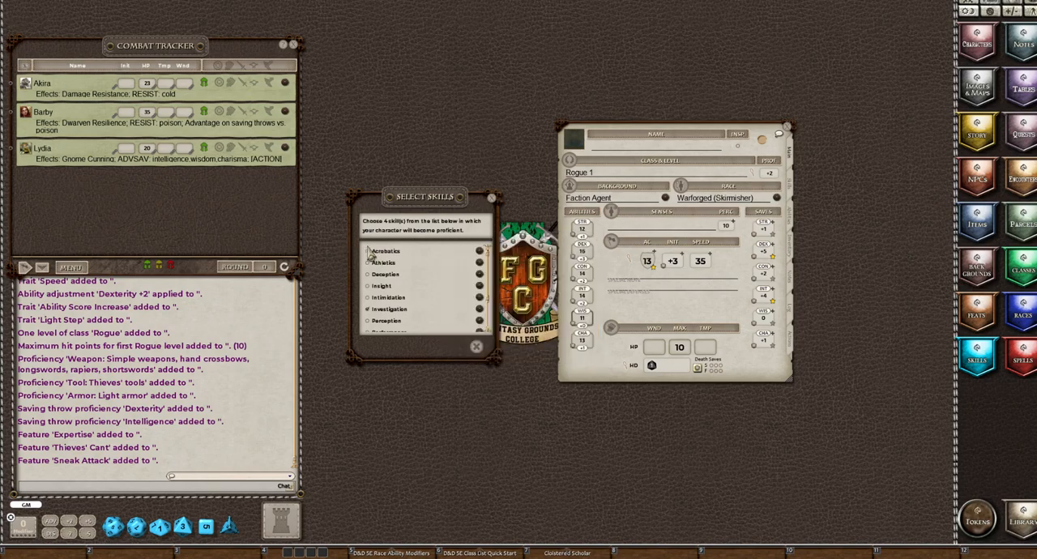
left_click(367, 252)
left_click(458, 348)
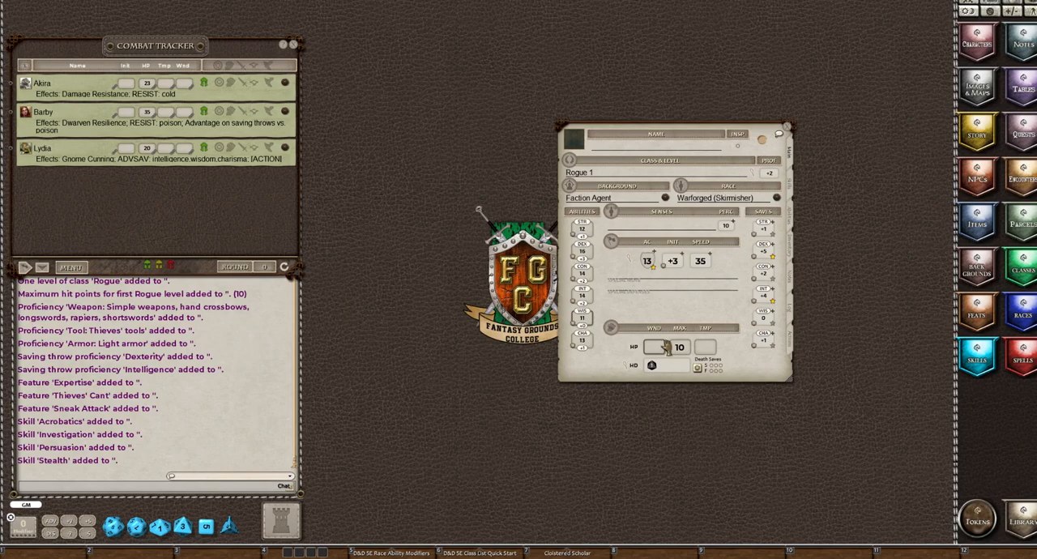
Enter the character's name and add two more Rogue levels to reach level 3, closing the class and level details
left_click(610, 150)
type("Carter")
left_click(753, 174)
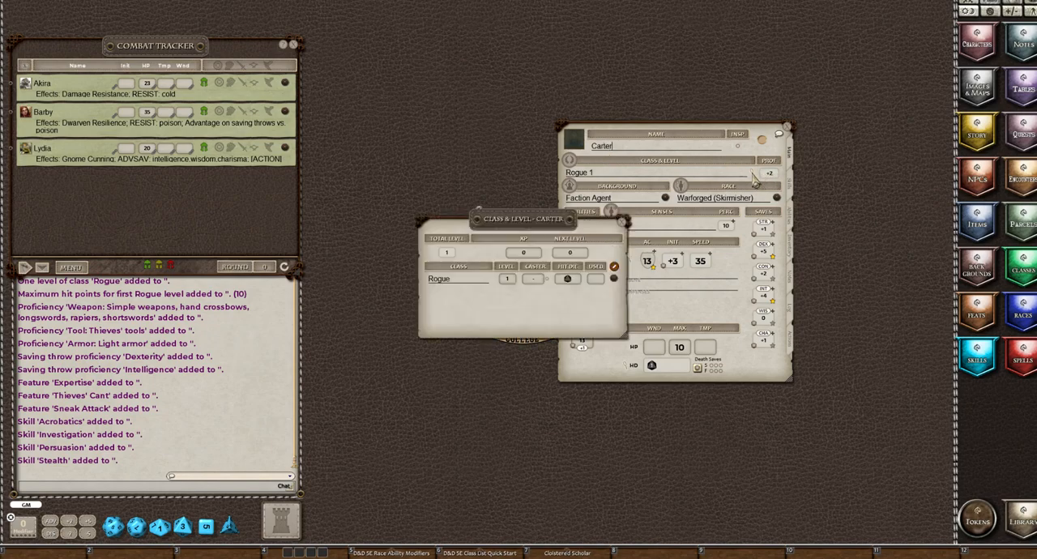
left_click_drag(506, 221, 357, 141)
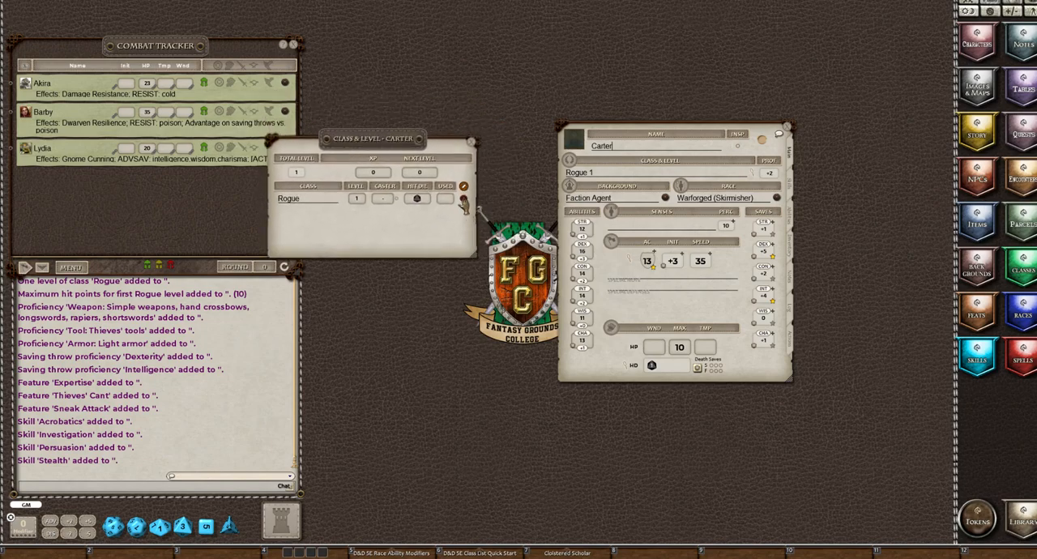
left_click_drag(463, 199, 443, 220)
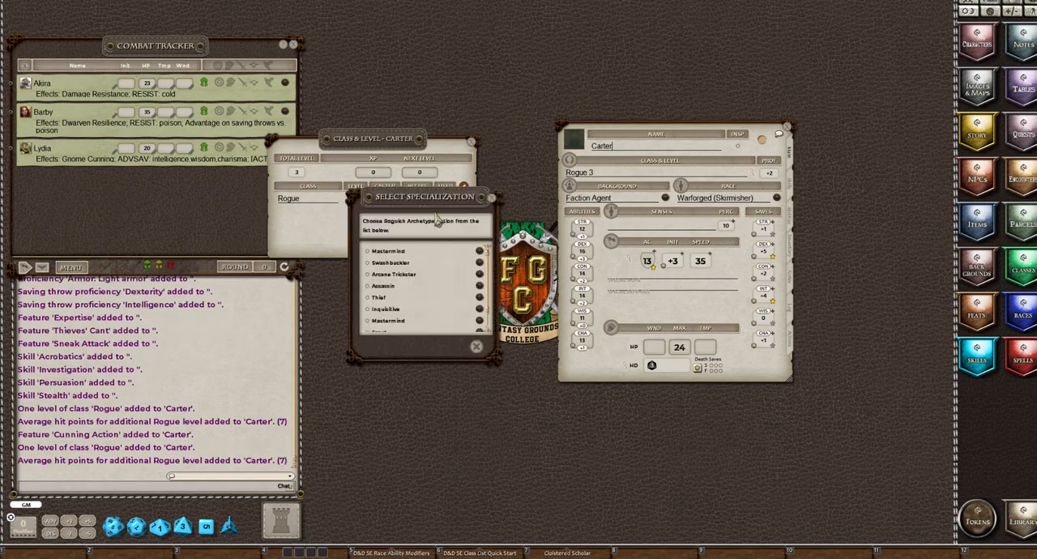
left_click(472, 142)
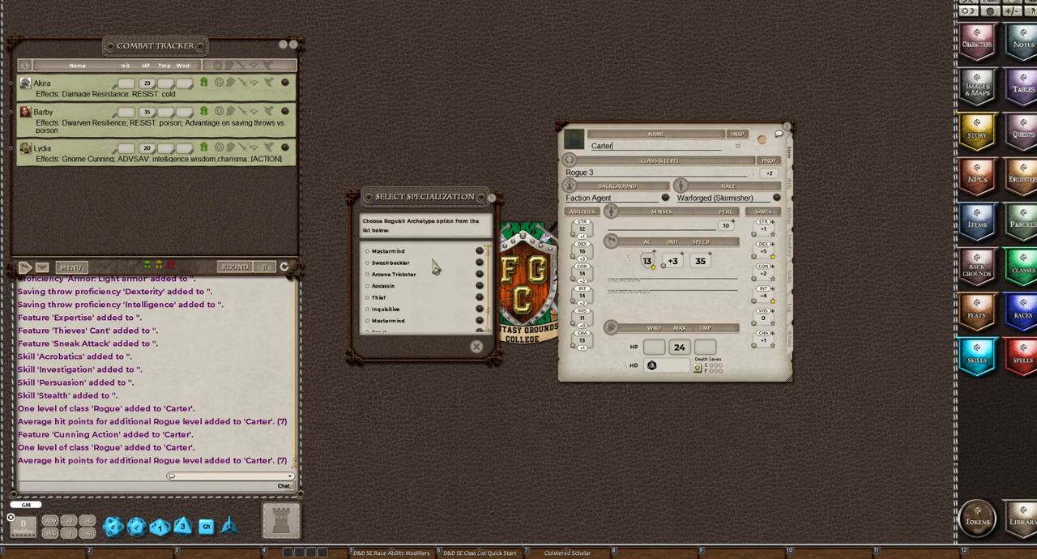
Look through the Roguish Archetype options and choose Assassin as the character's specialization
scroll(435, 269, "down", 1)
scroll(435, 269, "down", 1)
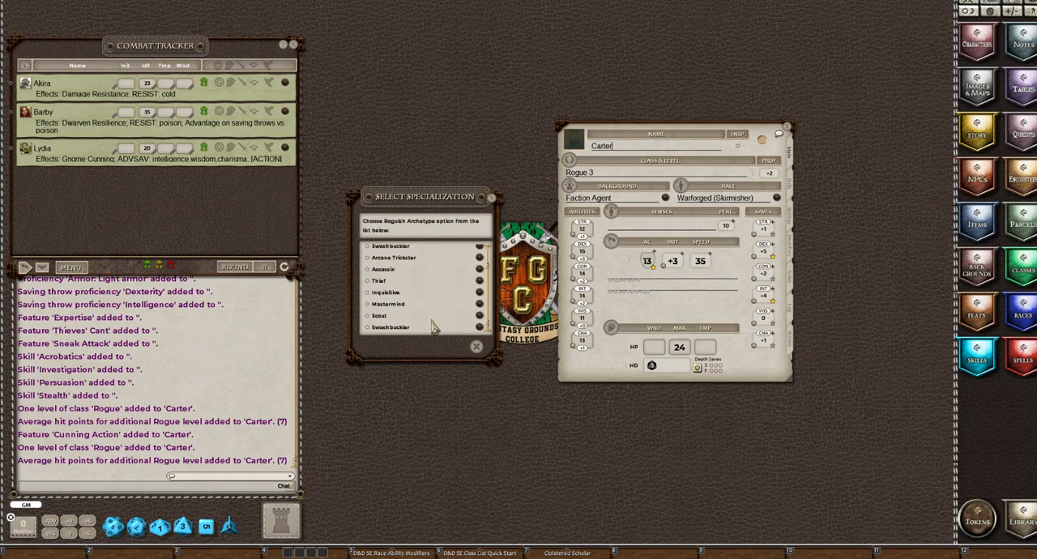
scroll(433, 322, "up", 1)
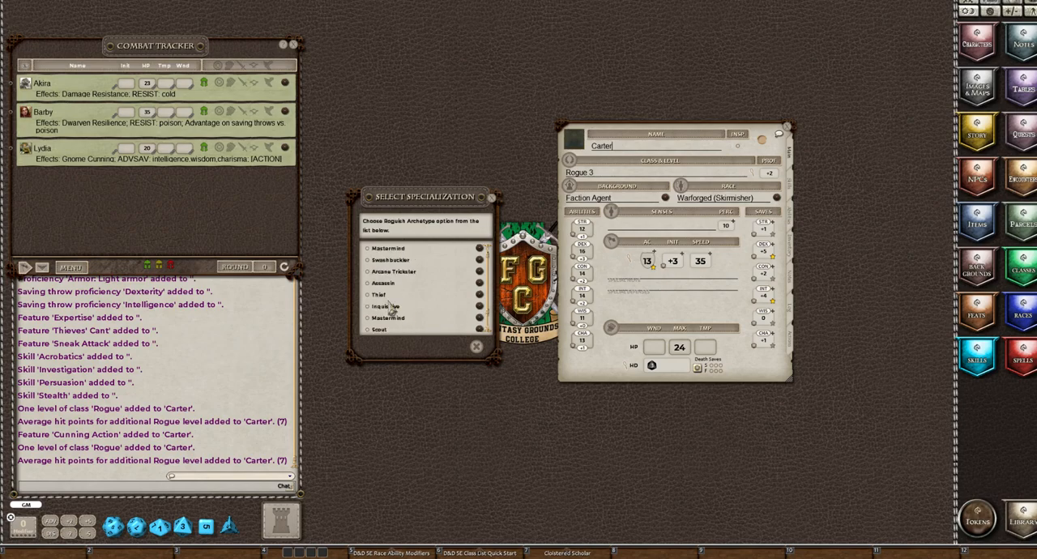
left_click(367, 283)
left_click(460, 348)
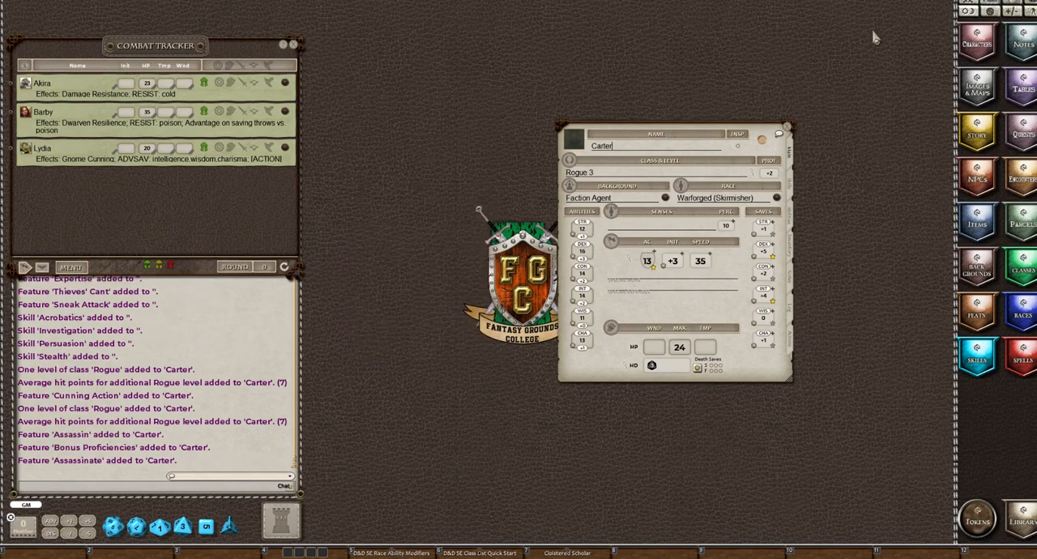
Review the character's skills and abilities, and read the Assassin feature's description beside the character sheet
left_click(791, 184)
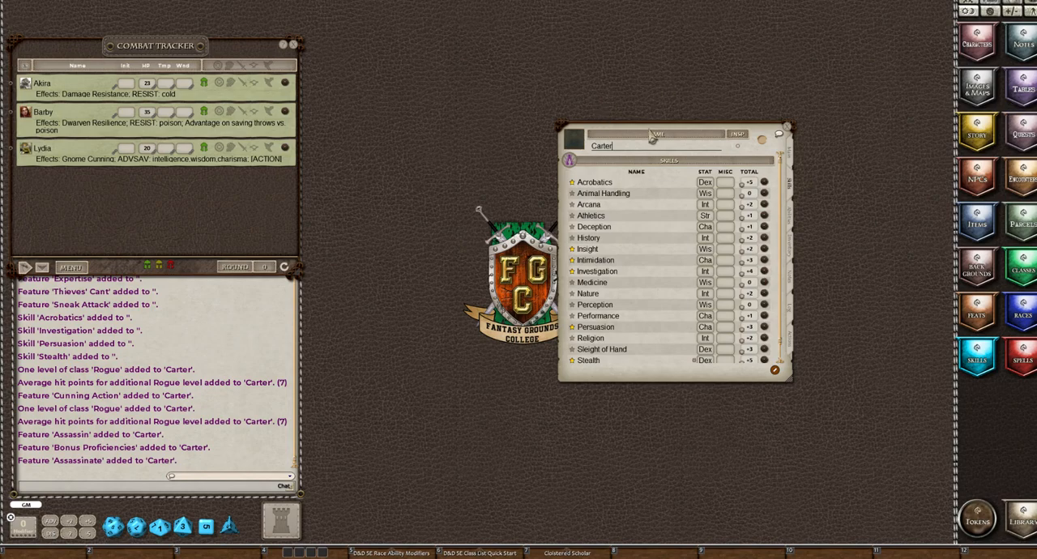
left_click_drag(669, 138, 398, 131)
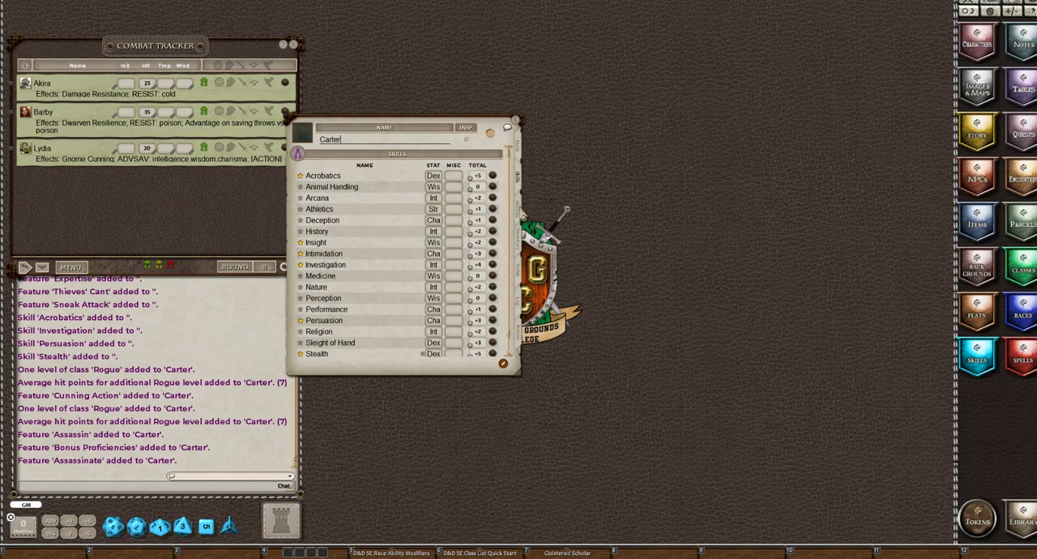
left_click(518, 208)
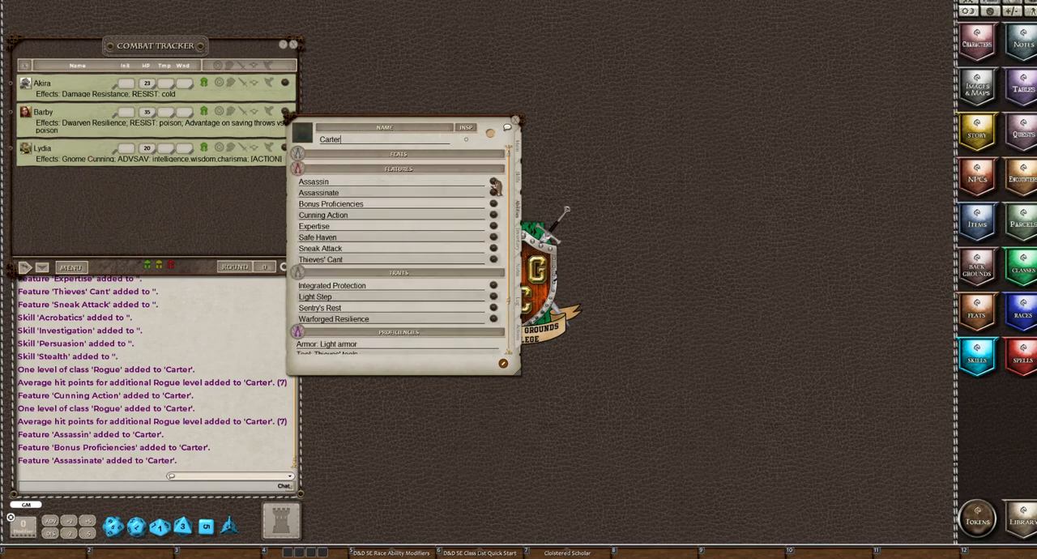
left_click(494, 187)
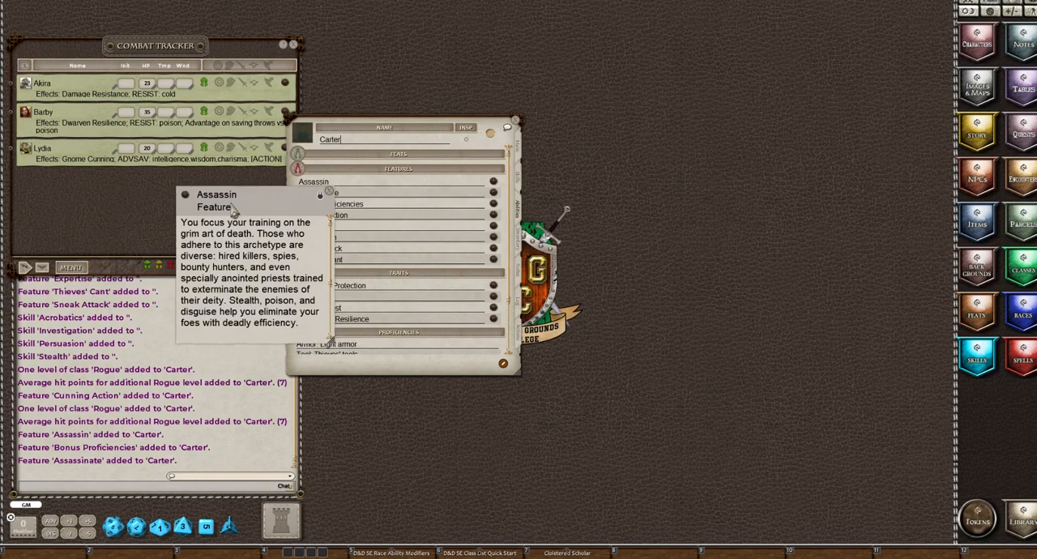
left_click_drag(233, 209, 609, 58)
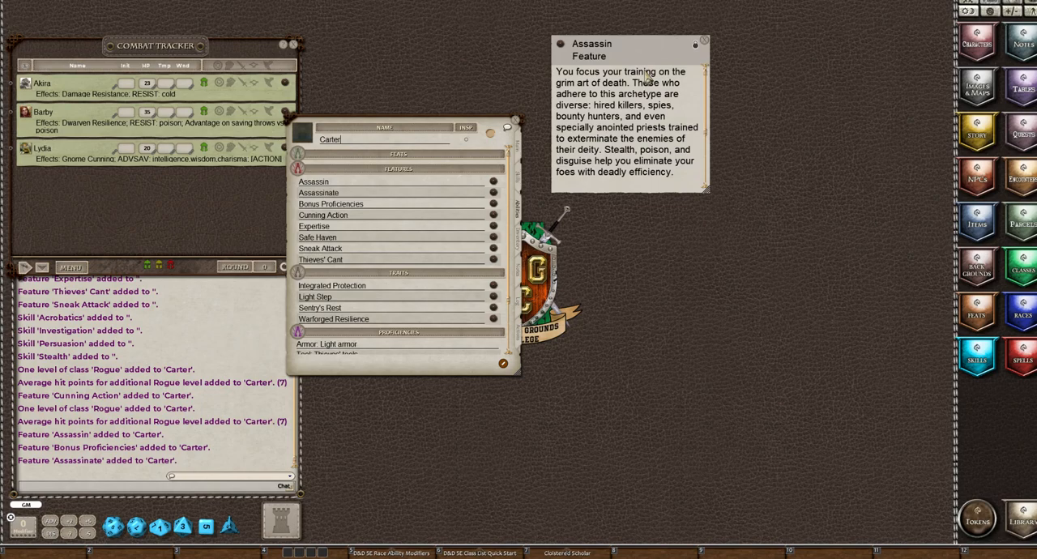
scroll(639, 118, "down", 1)
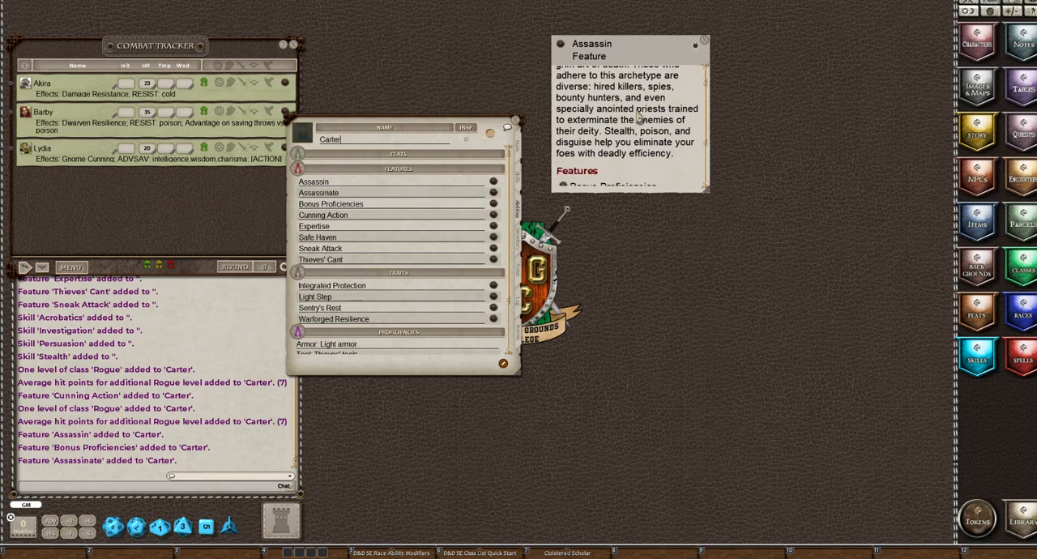
Finish reading the Assassin feature, then read the Assassinate and Bonus Proficiencies descriptions, keeping both beside the character sheet
scroll(639, 119, "down", 2)
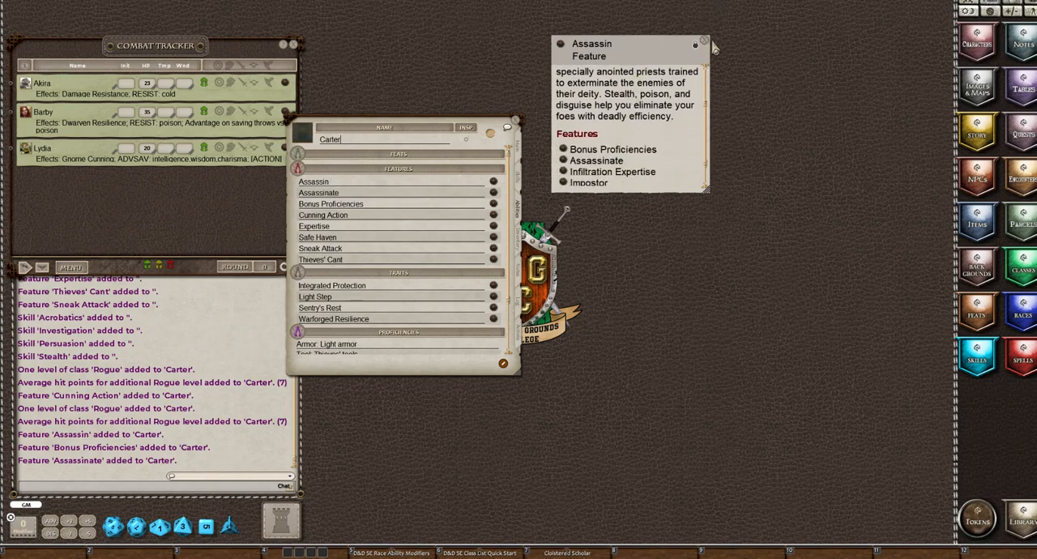
left_click(705, 46)
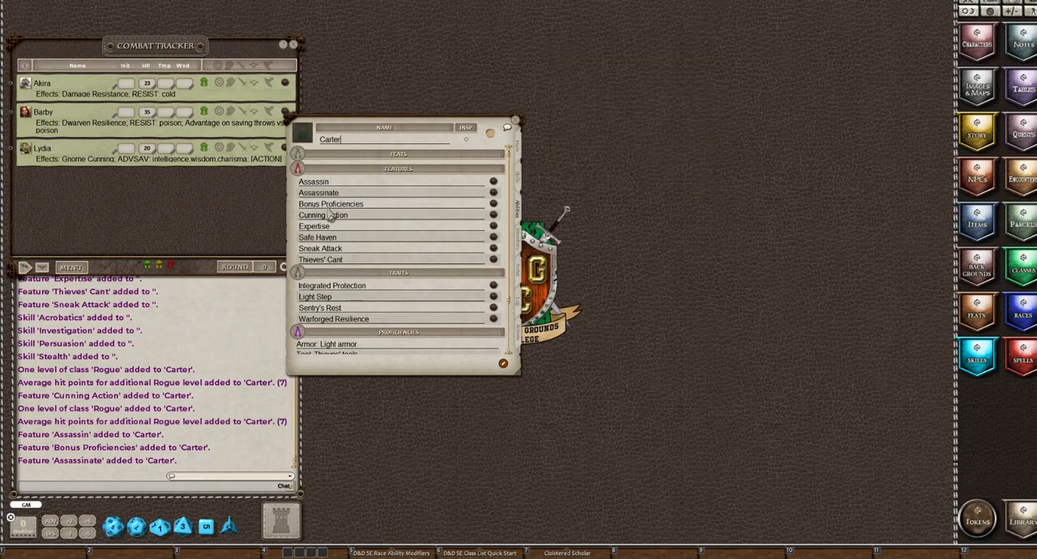
left_click(492, 196)
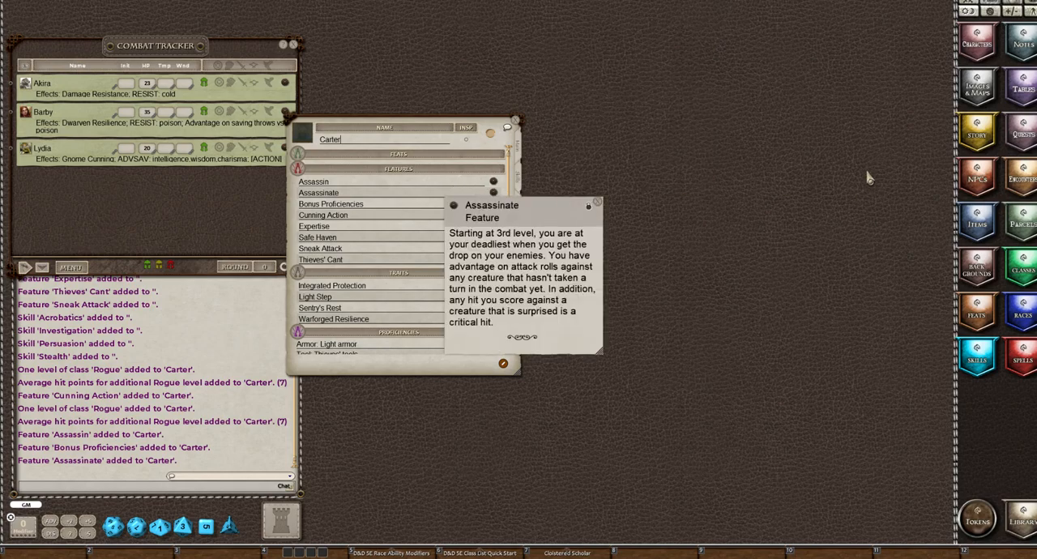
left_click_drag(527, 224, 645, 39)
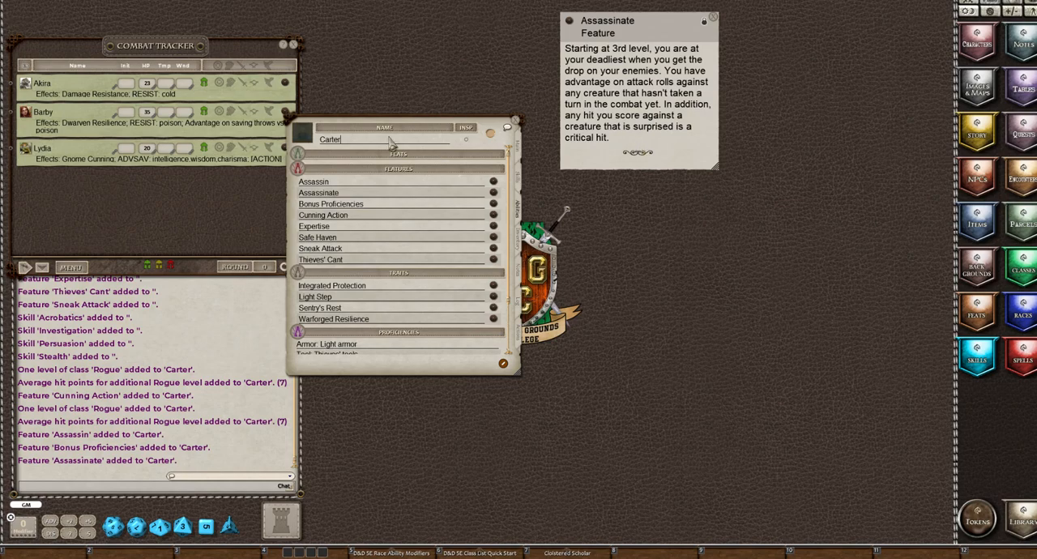
left_click(493, 205)
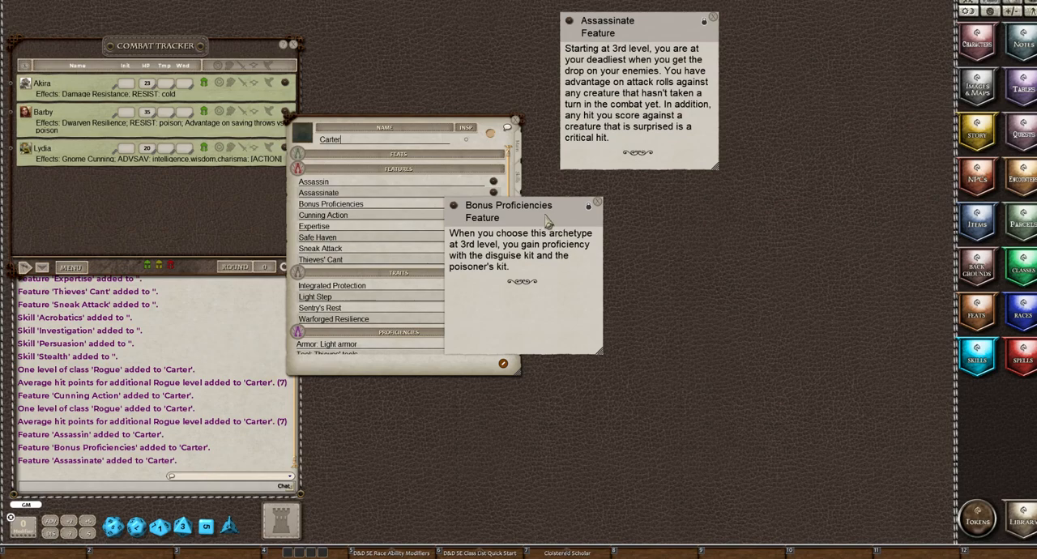
left_click_drag(546, 221, 662, 189)
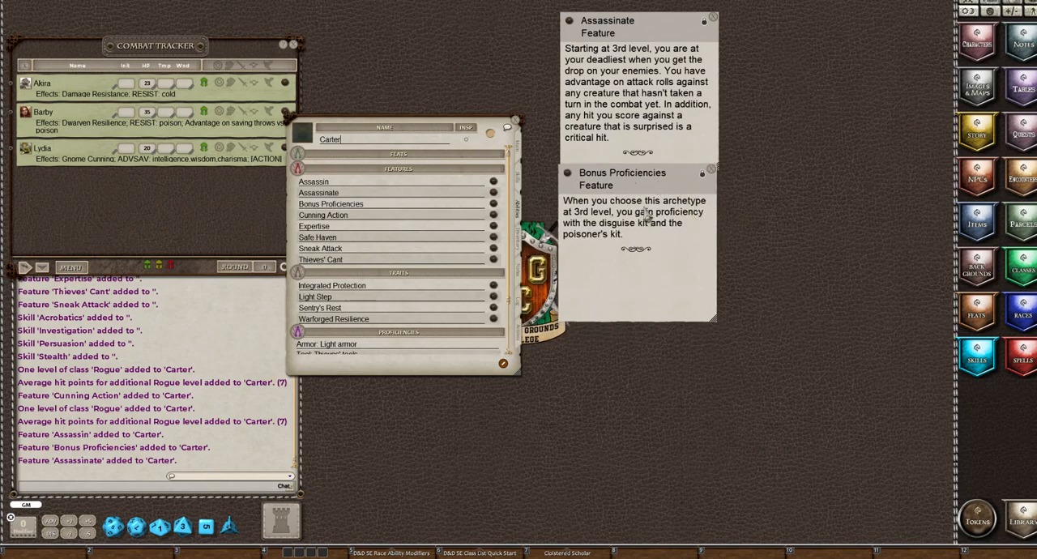
Add a custom skill named "Disguise Kit" to the skills list, marked proficient and based on Charisma
left_click(518, 181)
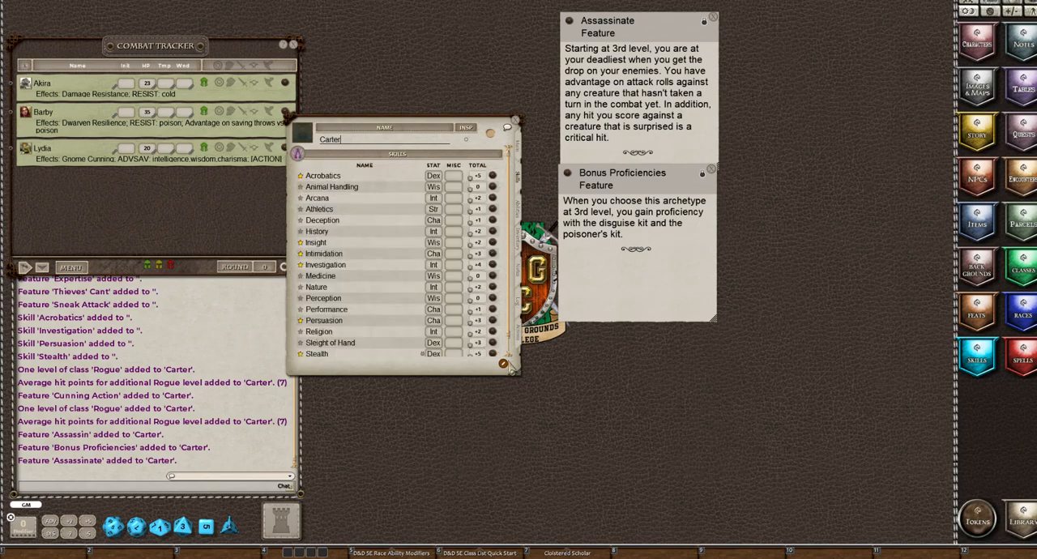
left_click(503, 364)
left_click(494, 154)
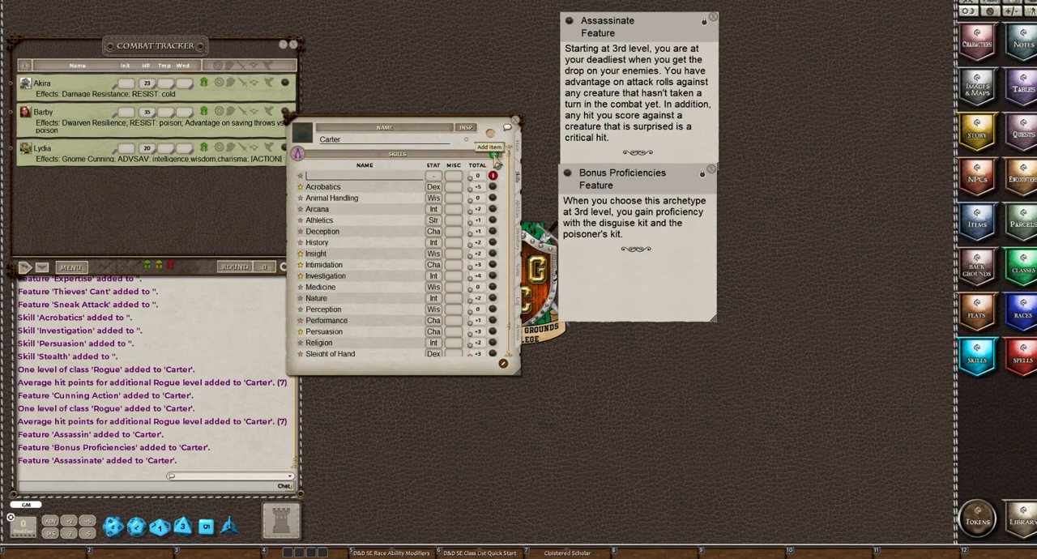
left_click(496, 155)
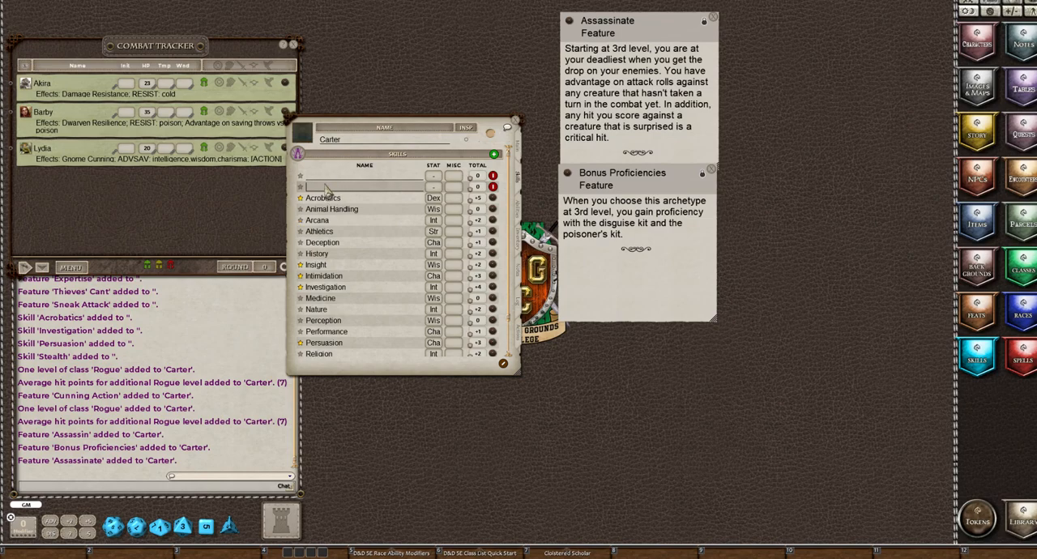
type("Disguise Kit")
left_click(300, 187)
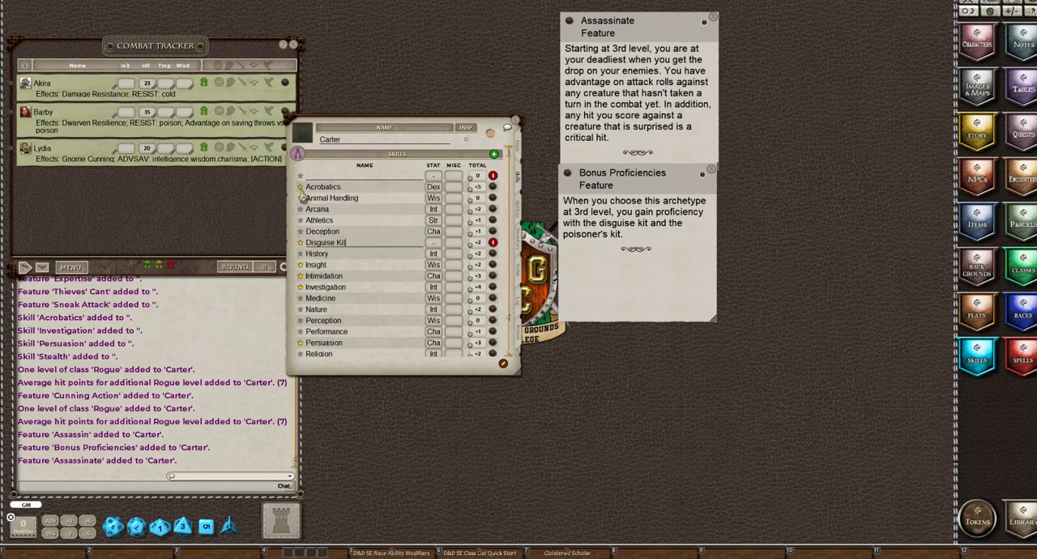
left_click(435, 247)
left_click(435, 246)
left_click(435, 246)
Name the remaining blank skill "Poisoner's Kit", with proficiency and Intelligence as its ability, and finish editing the skills list
left_click(317, 178)
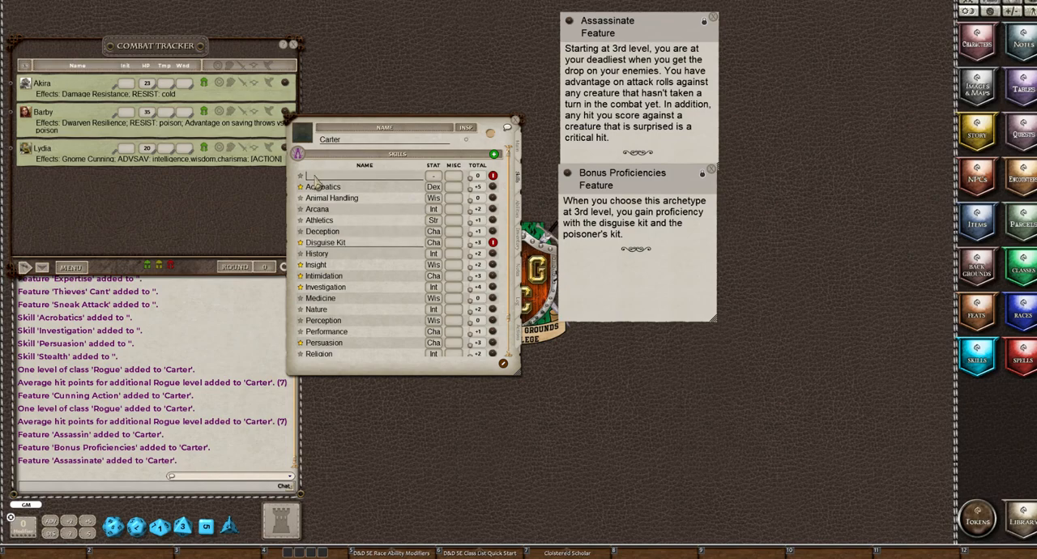
type("Poisoner's Kit")
key("Return")
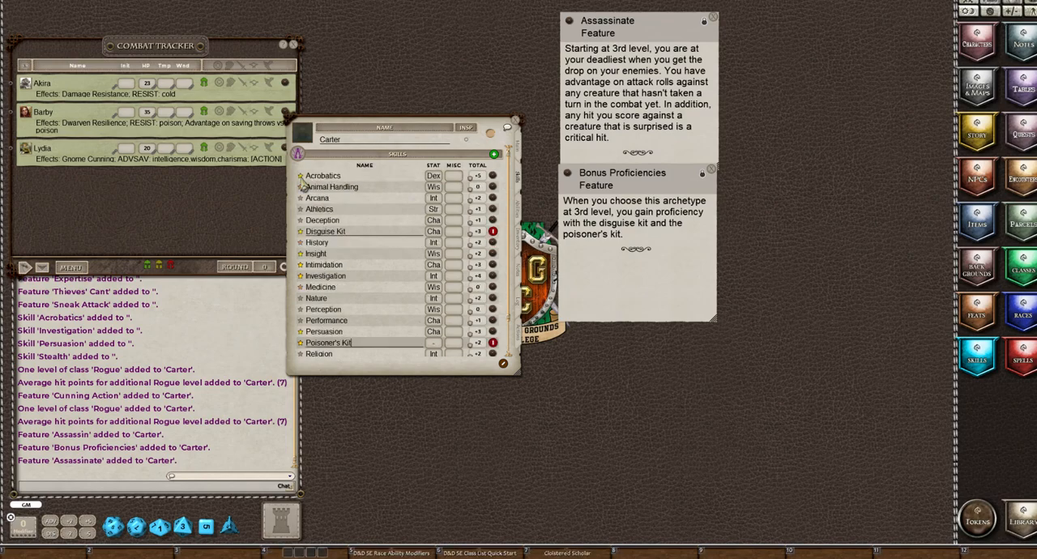
left_click(435, 344)
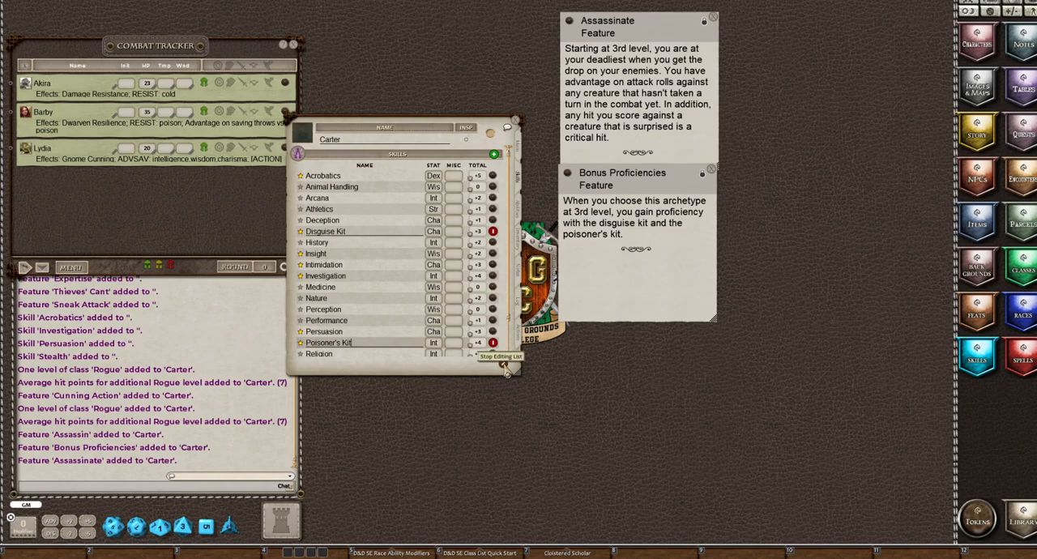
left_click(503, 365)
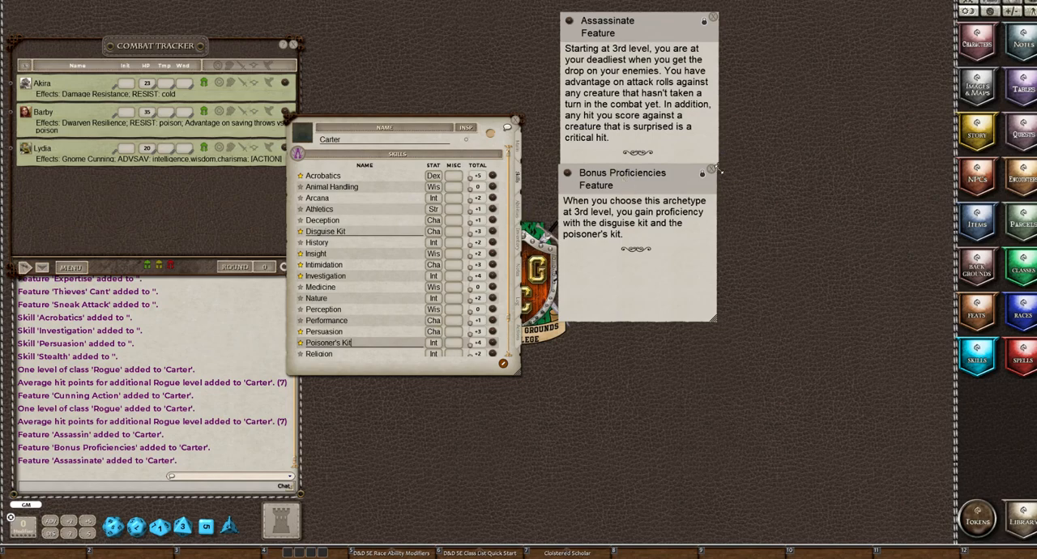
Close the Bonus Proficiencies description and place the Cunning Action description beside the Assassinate one
left_click(712, 171)
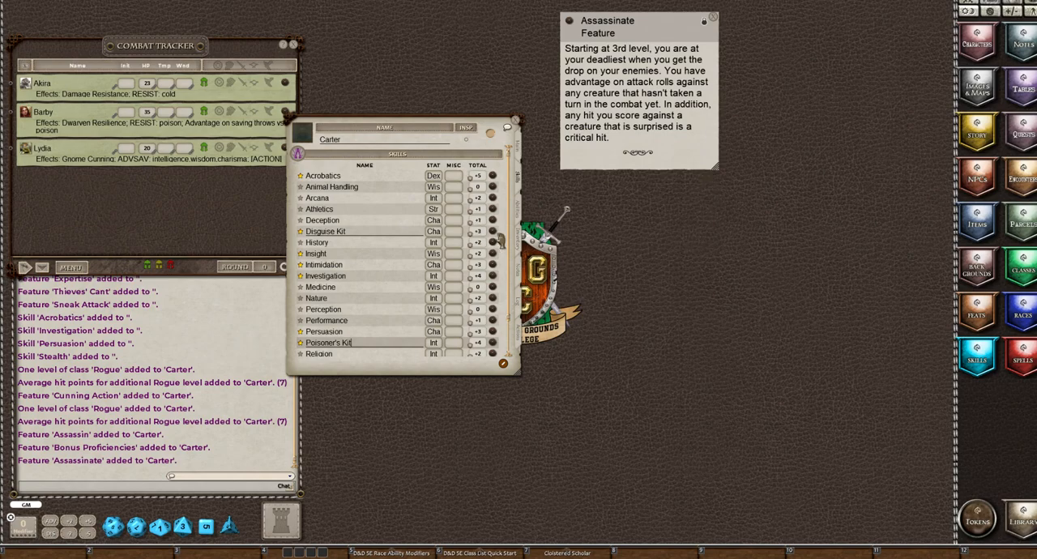
left_click(517, 212)
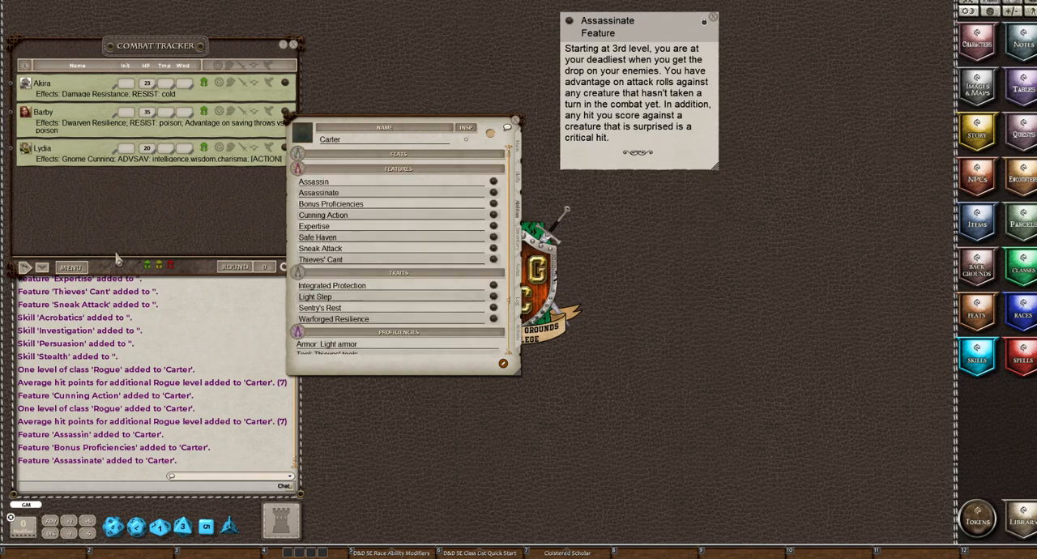
left_click(493, 216)
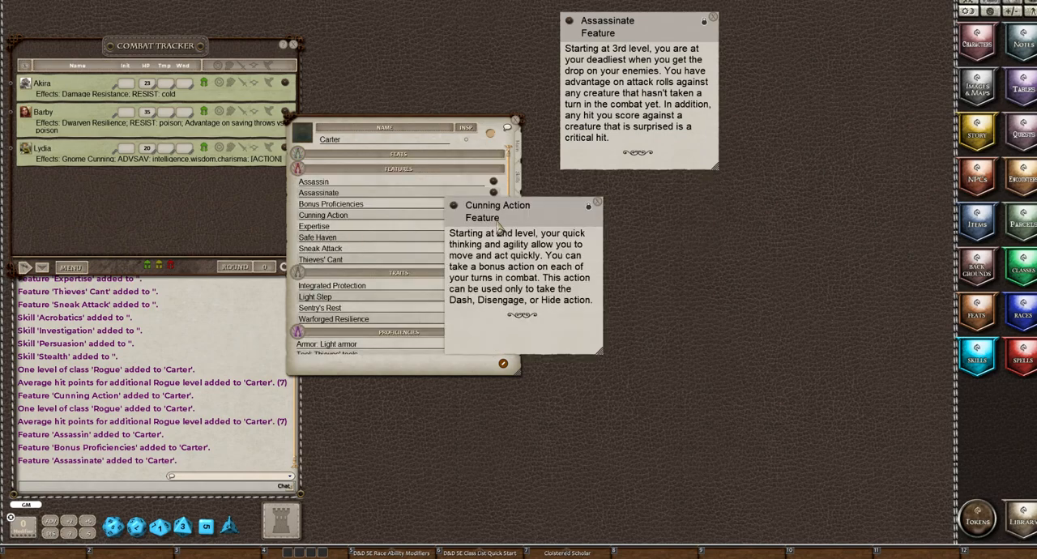
left_click_drag(528, 218, 800, 39)
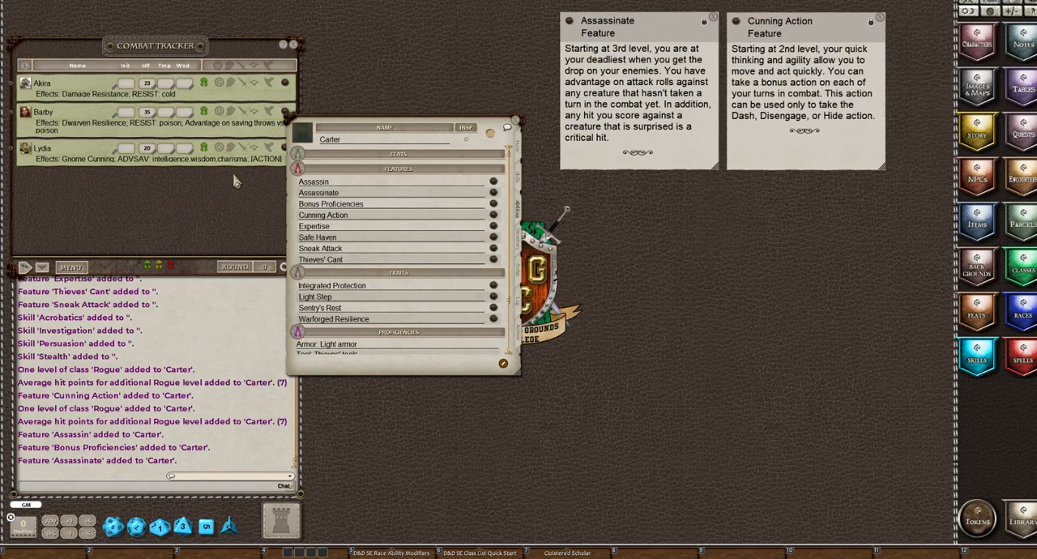
Read the Expertise feature's description alongside the character's skills list and close it
left_click(494, 230)
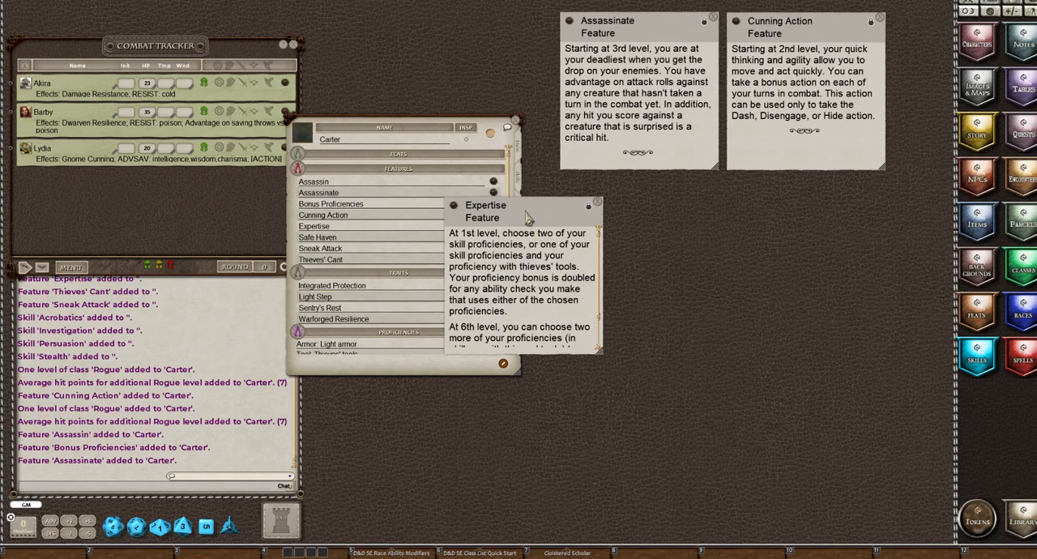
left_click_drag(527, 217, 629, 201)
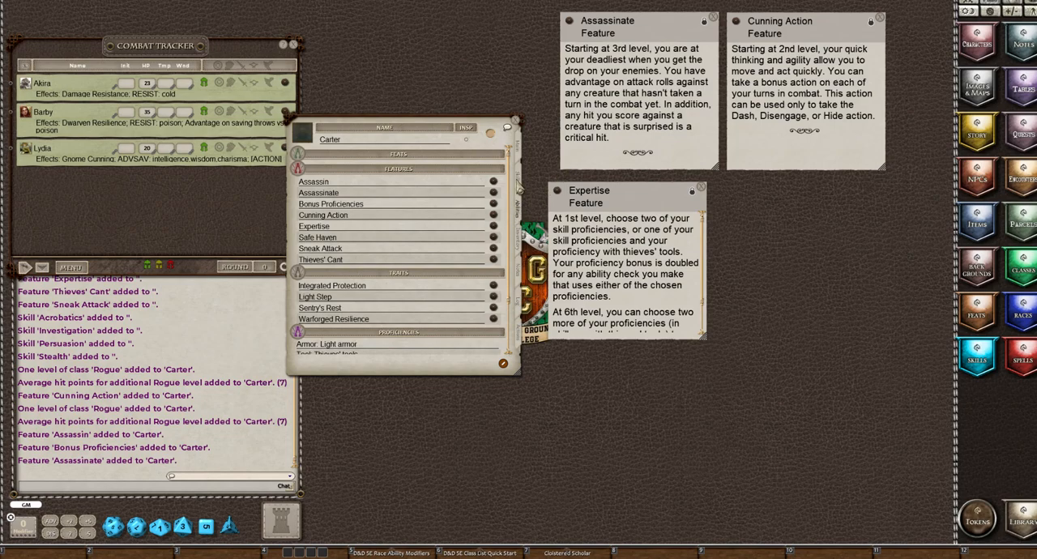
left_click(519, 187)
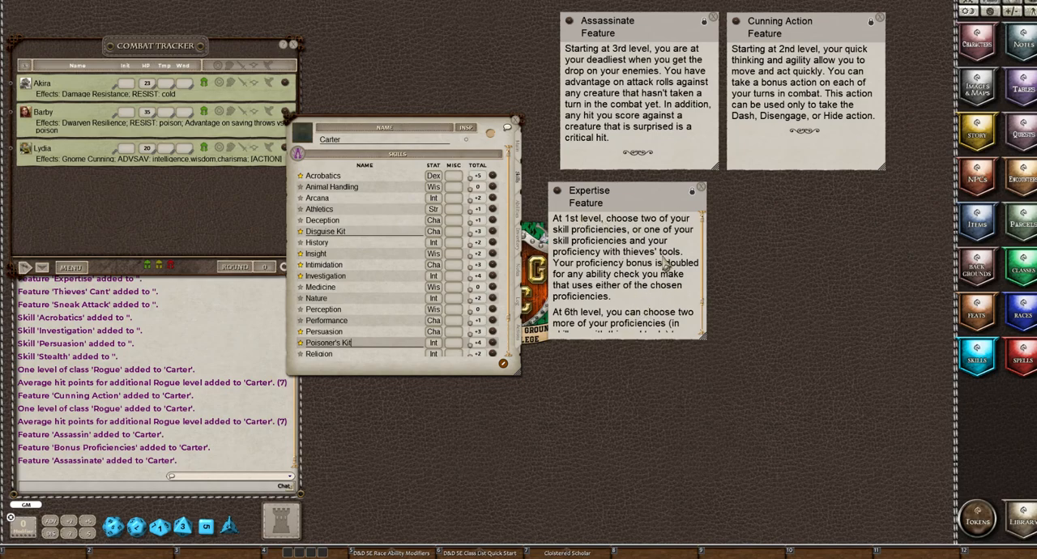
scroll(663, 261, "down", 1)
scroll(663, 261, "up", 1)
left_click(702, 189)
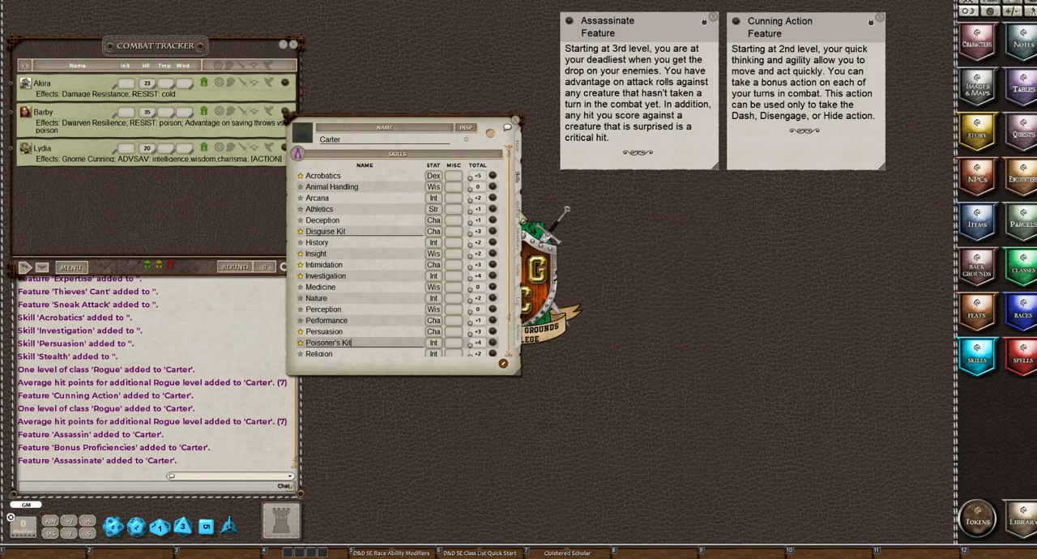
Read the Safe Haven feature and close it, then place the Sneak Attack and Thieves' Cant descriptions beside the character sheet
left_click(523, 217)
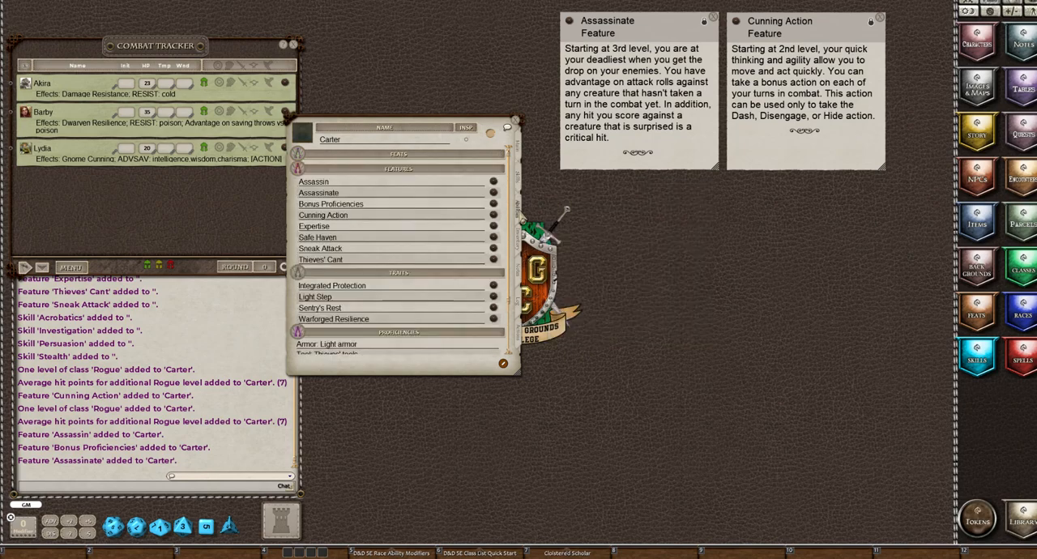
left_click(493, 237)
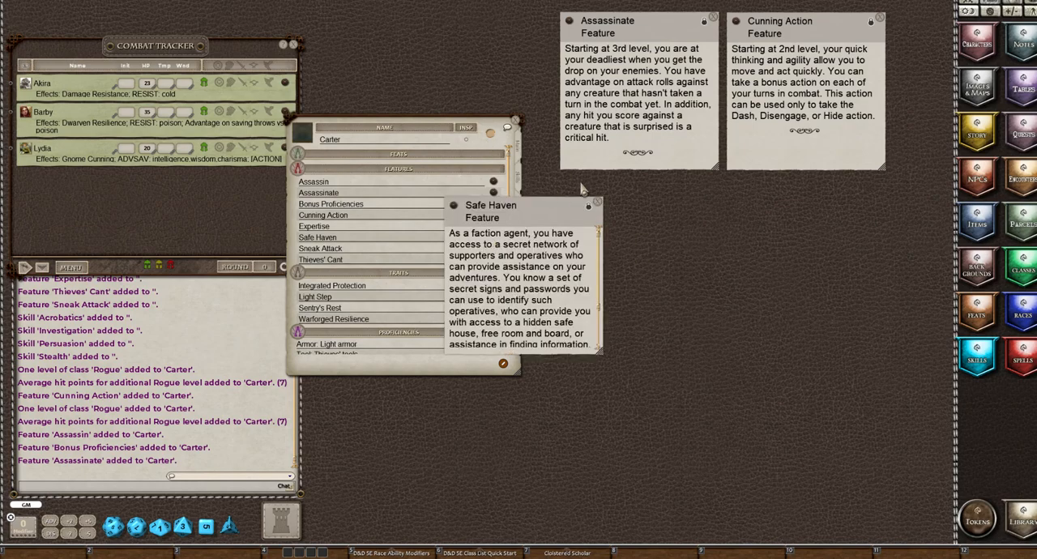
left_click(598, 202)
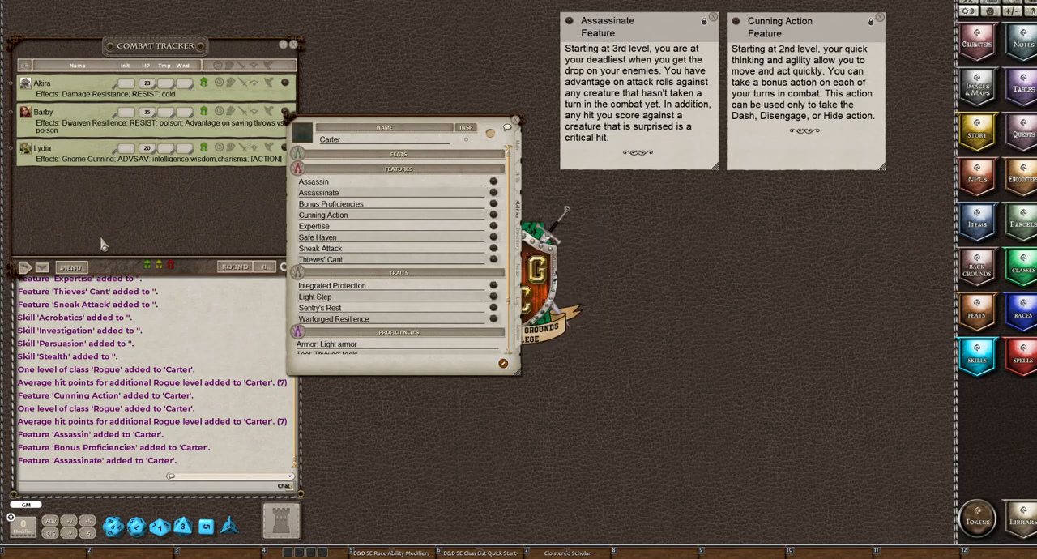
left_click(492, 249)
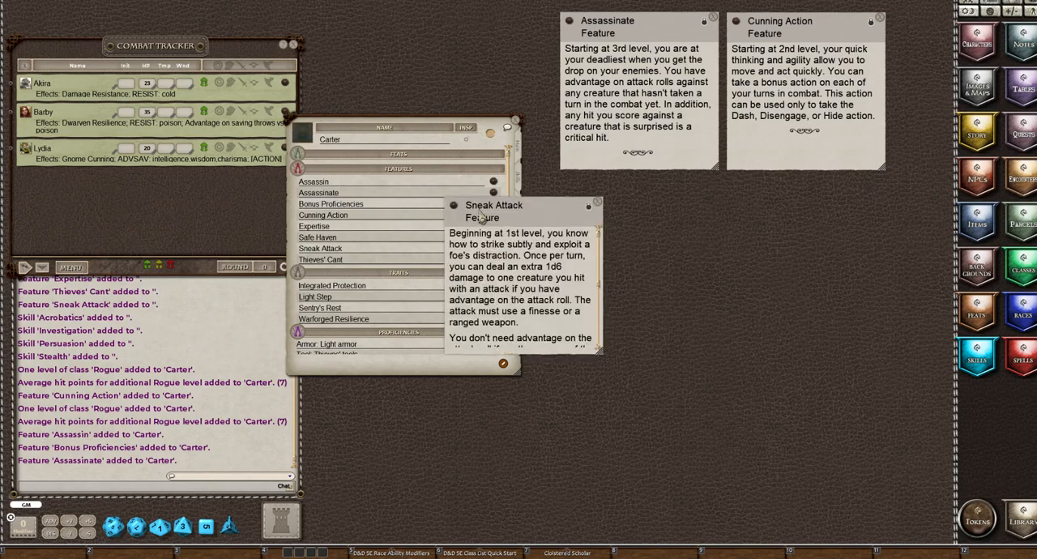
left_click_drag(514, 212, 631, 78)
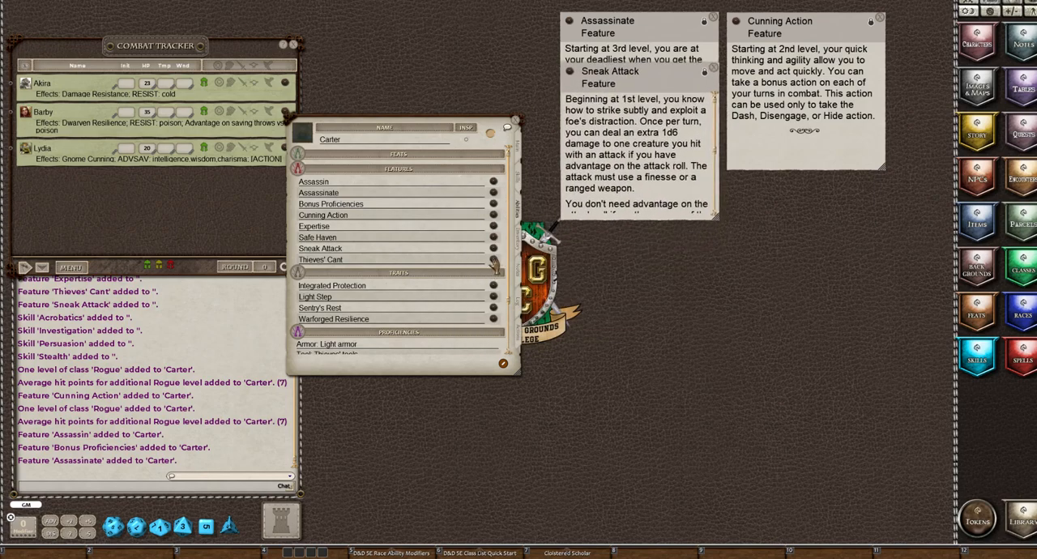
left_click(493, 260)
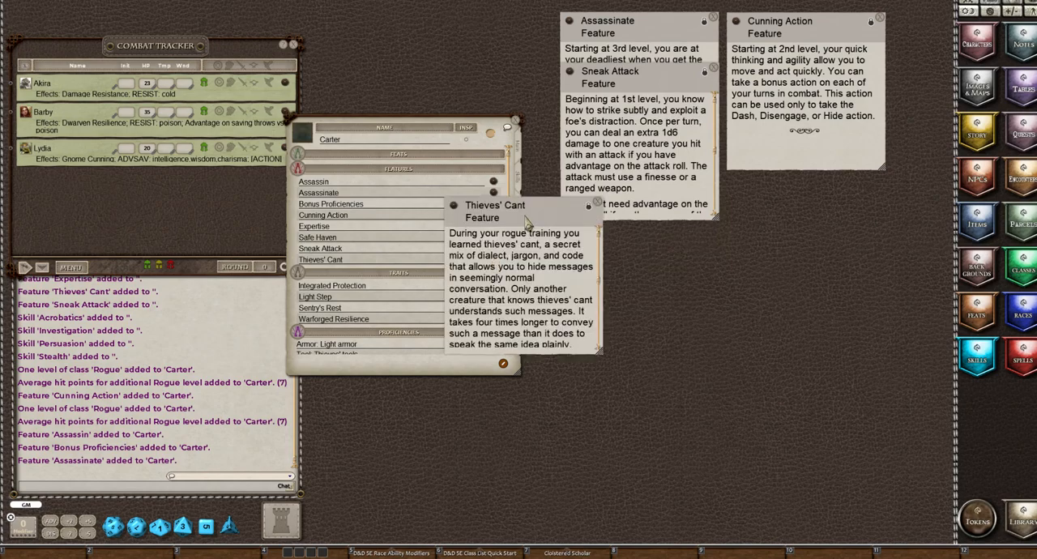
left_click_drag(526, 221, 653, 248)
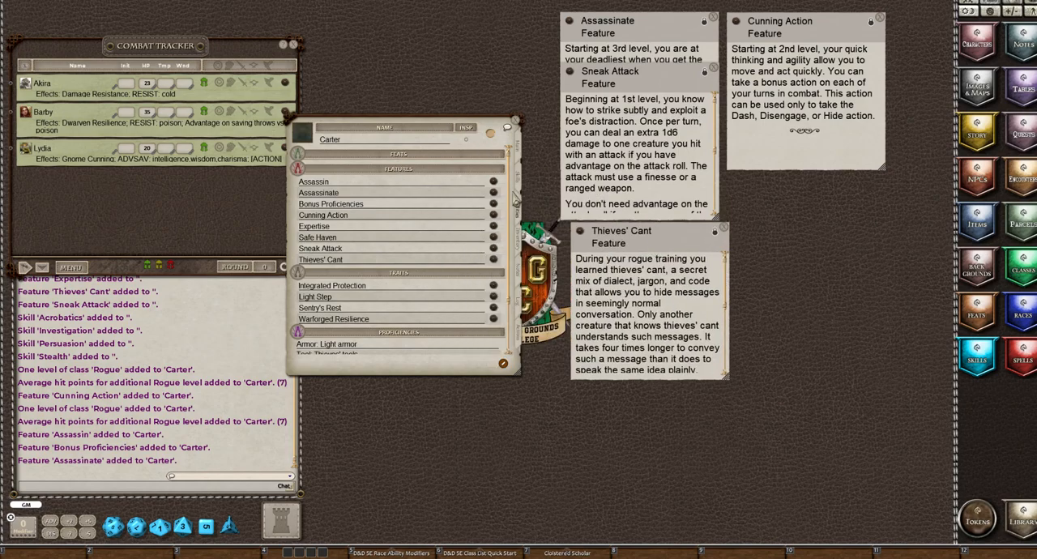
Add a custom skill named "Thieves' Cant", mark it proficient, choose its ability, and finish editing the skills list
left_click(520, 185)
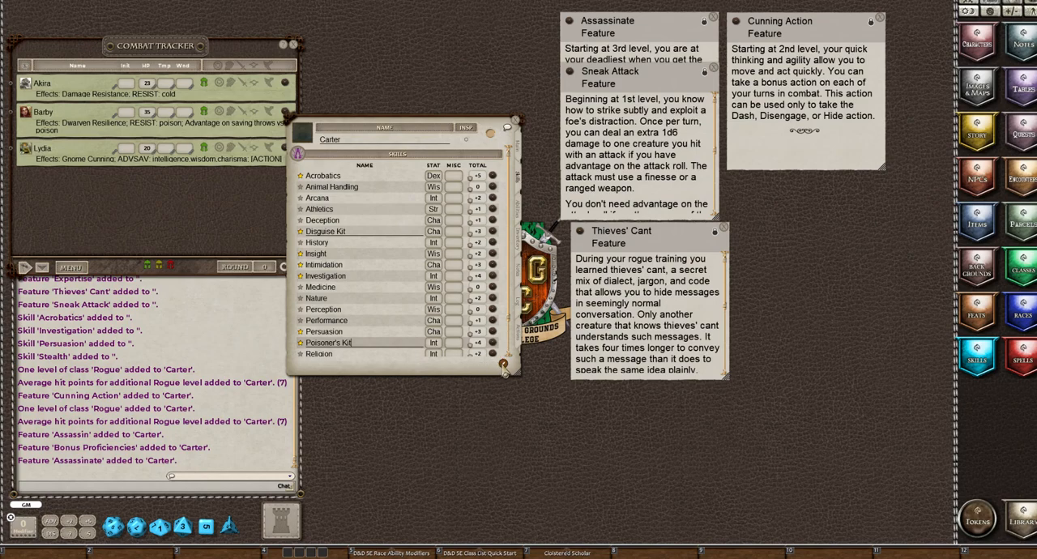
left_click(502, 364)
left_click(494, 154)
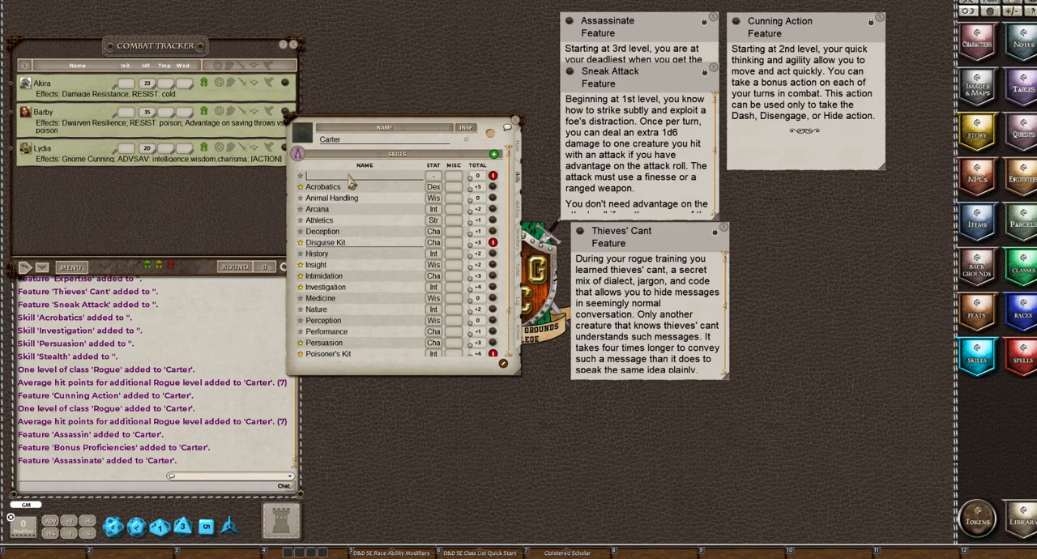
type("Thieves' Cant")
left_click(301, 176)
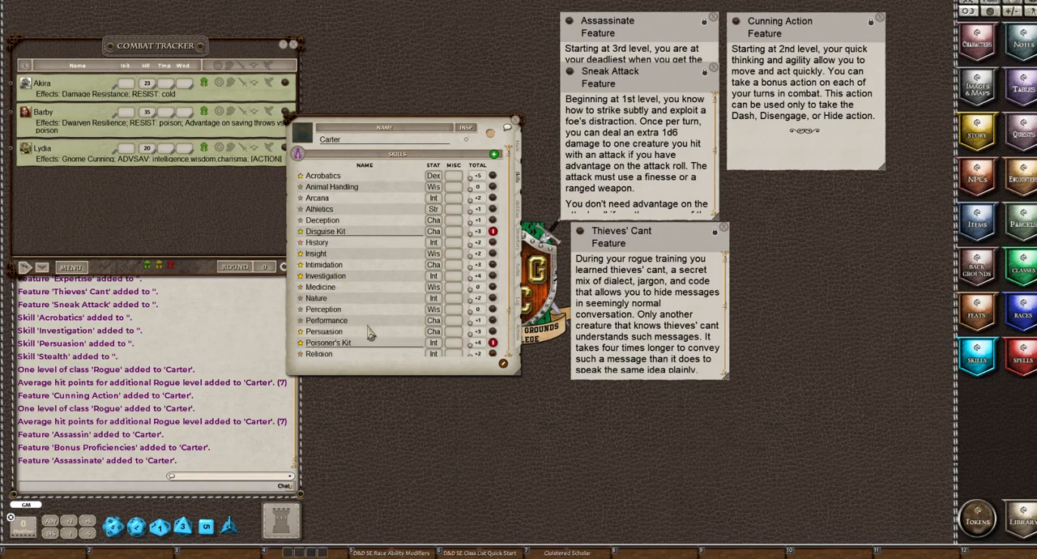
scroll(366, 283, "down", 4)
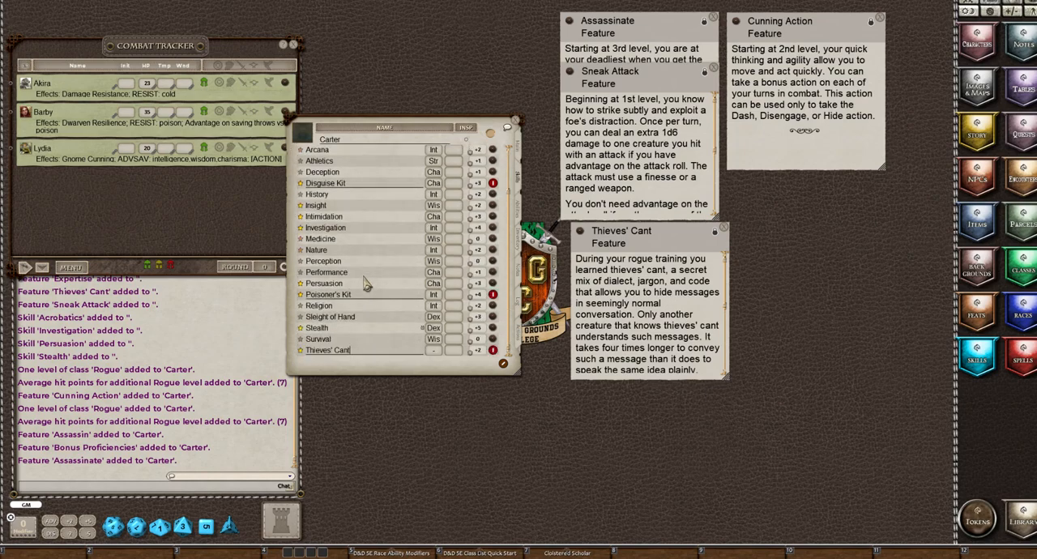
left_click(432, 351)
left_click(431, 353)
left_click(503, 365)
Replace the "Two of your choice" entry in the character's languages with Elvish and Dwarvish, and add Thieves' Cant
left_click(518, 273)
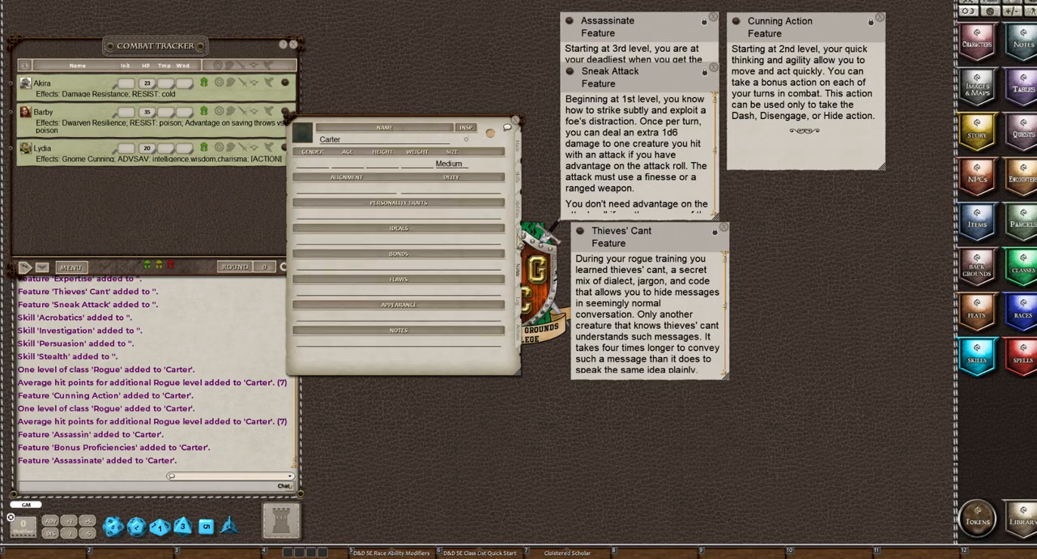
left_click(522, 214)
scroll(432, 277, "down", 2)
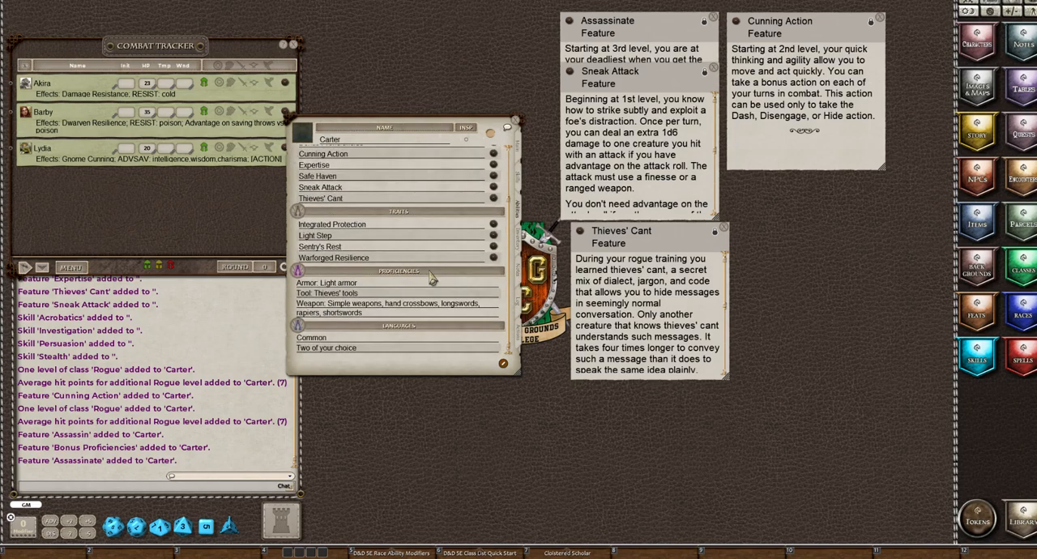
left_click(373, 357)
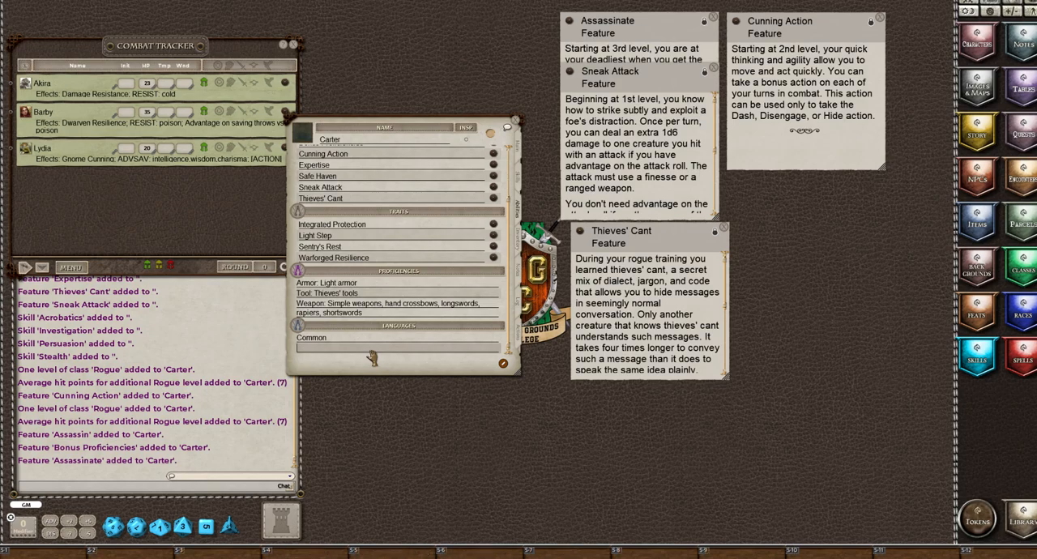
type("Elvish")
key("Return")
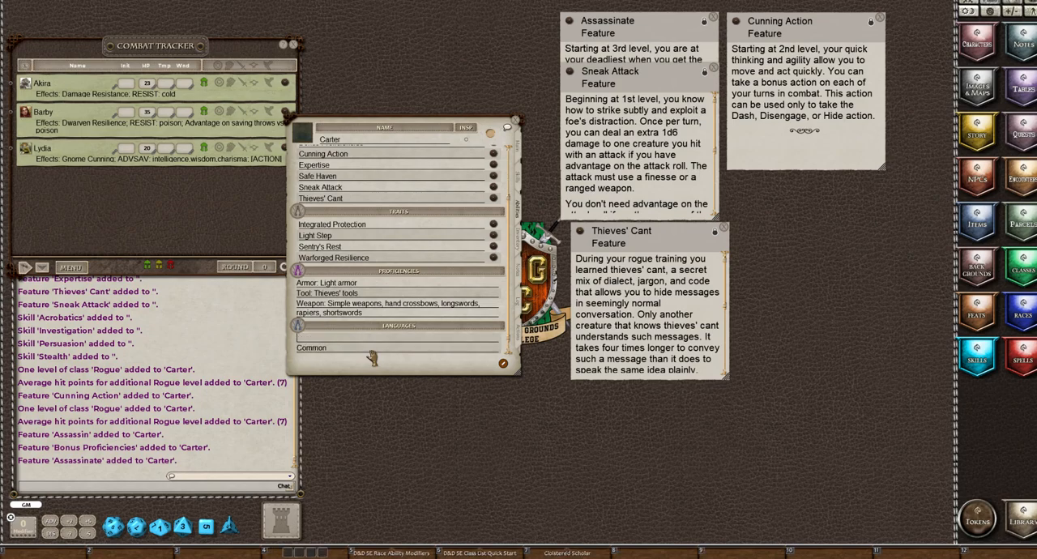
type("Dwarvish")
key("Return")
type("Thieves' Cant")
Look through the chat's list of spoken languages for Thieves' Cant
left_click(284, 479)
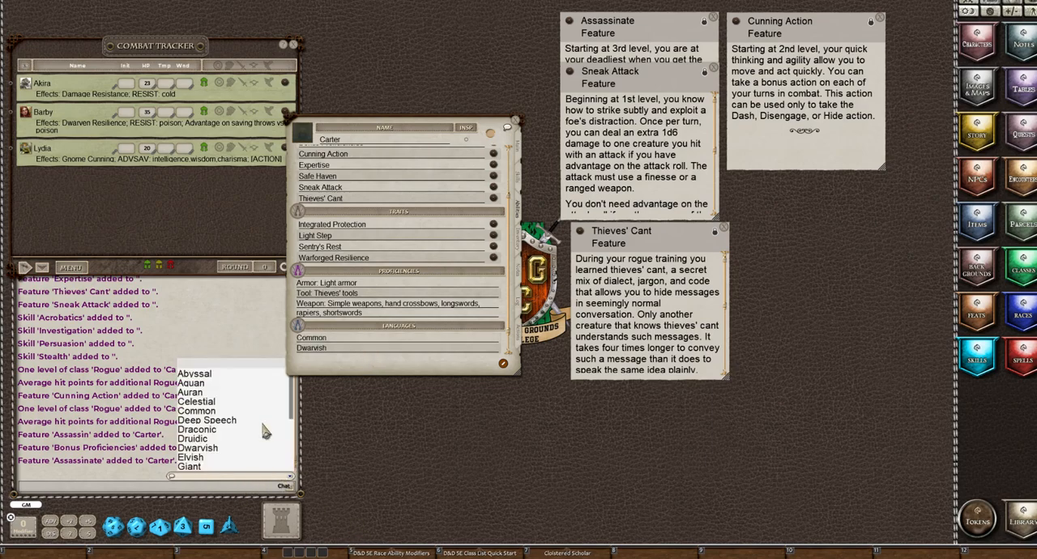
scroll(264, 419, "down", 2)
scroll(264, 419, "down", 2)
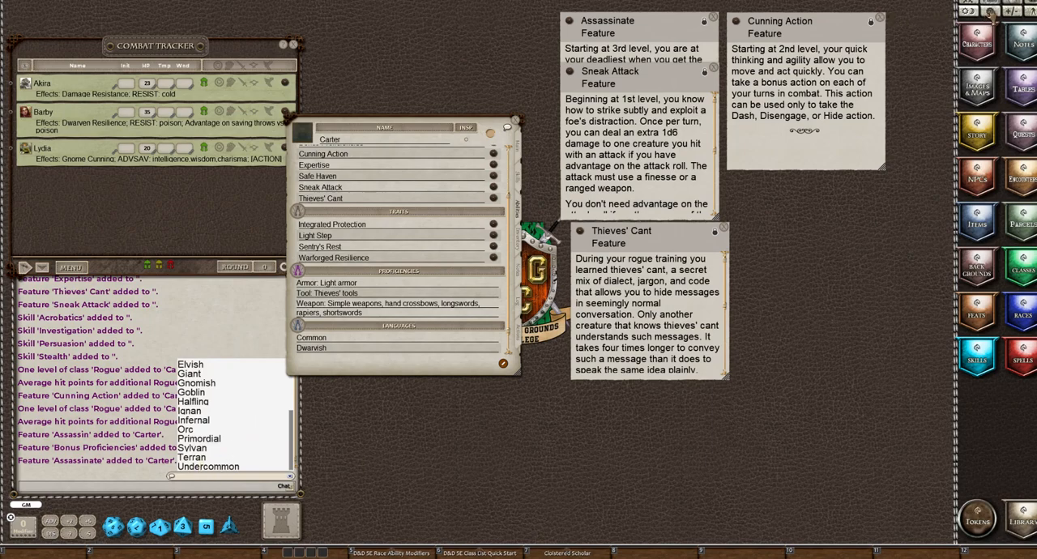
Open the campaign's language settings and add a new language named "Thieves Cant"
left_click(990, 12)
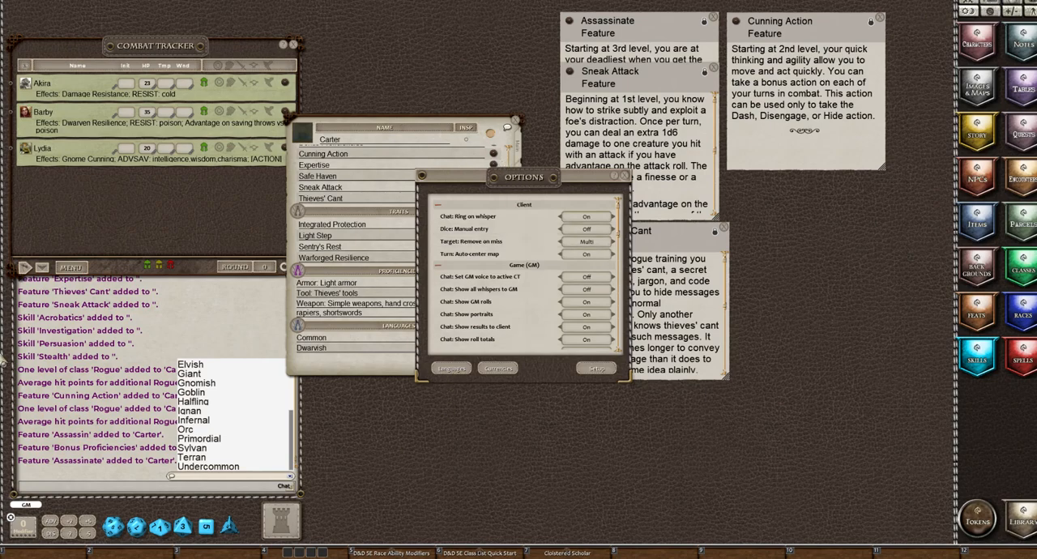
left_click(452, 369)
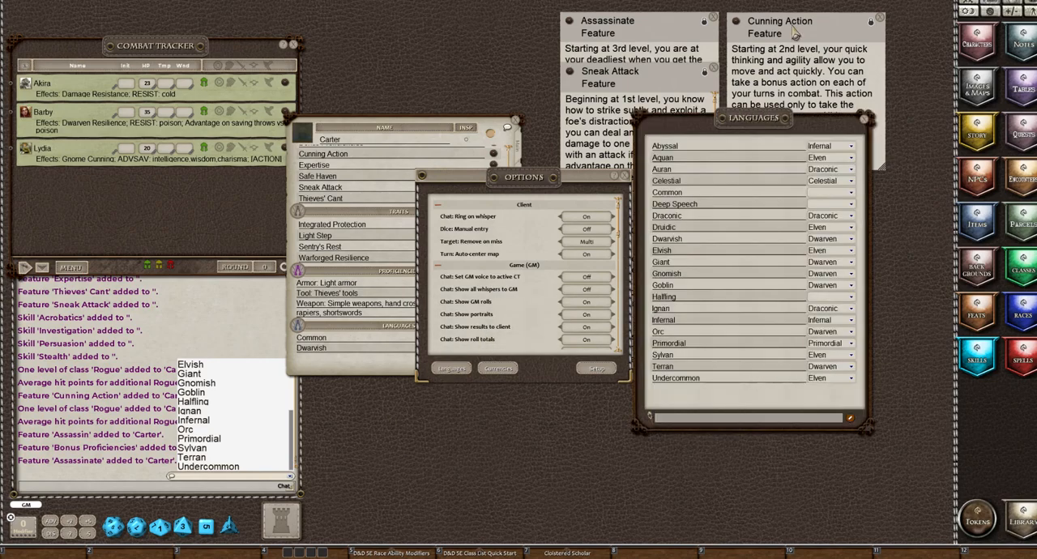
left_click(850, 420)
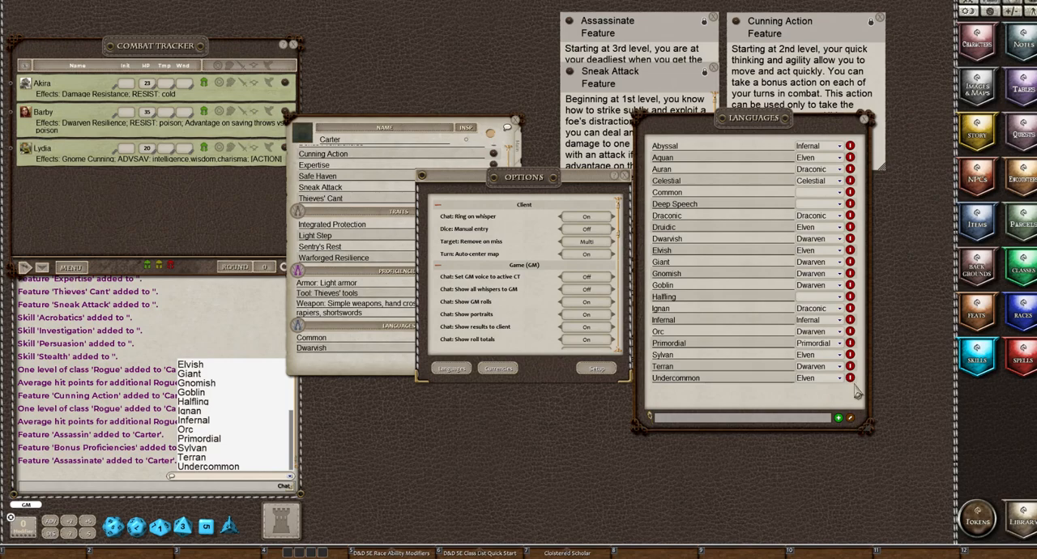
left_click(838, 418)
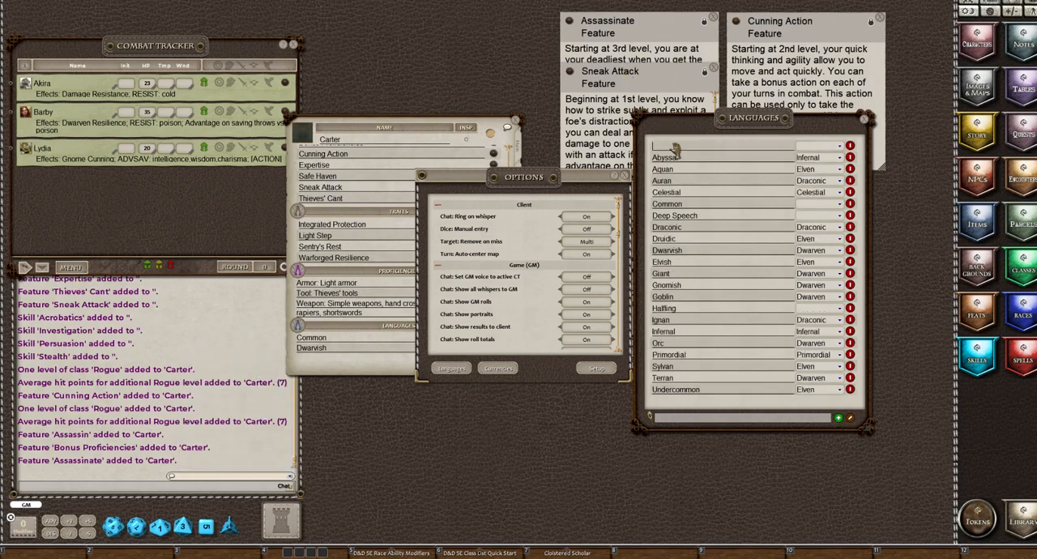
type("Thieves Cant")
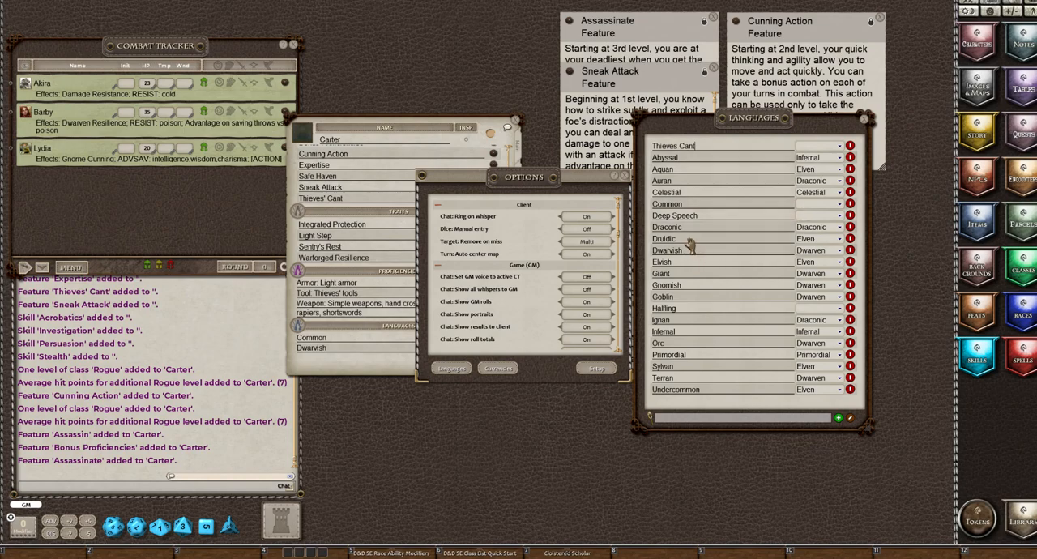
Assign the Draconic script to the Thieves Cant language, finish editing the list, and close the language settings and options
left_click(810, 151)
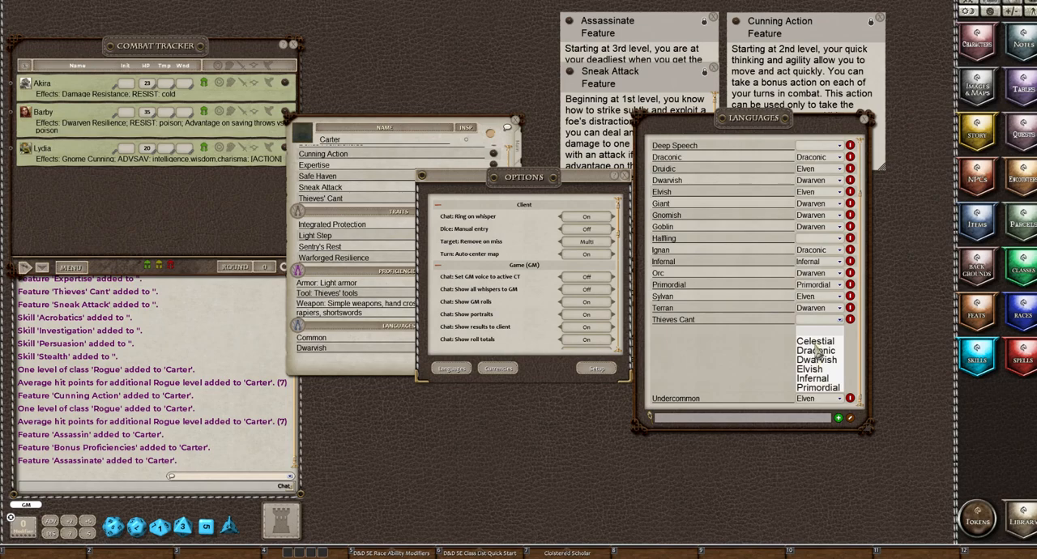
left_click(816, 350)
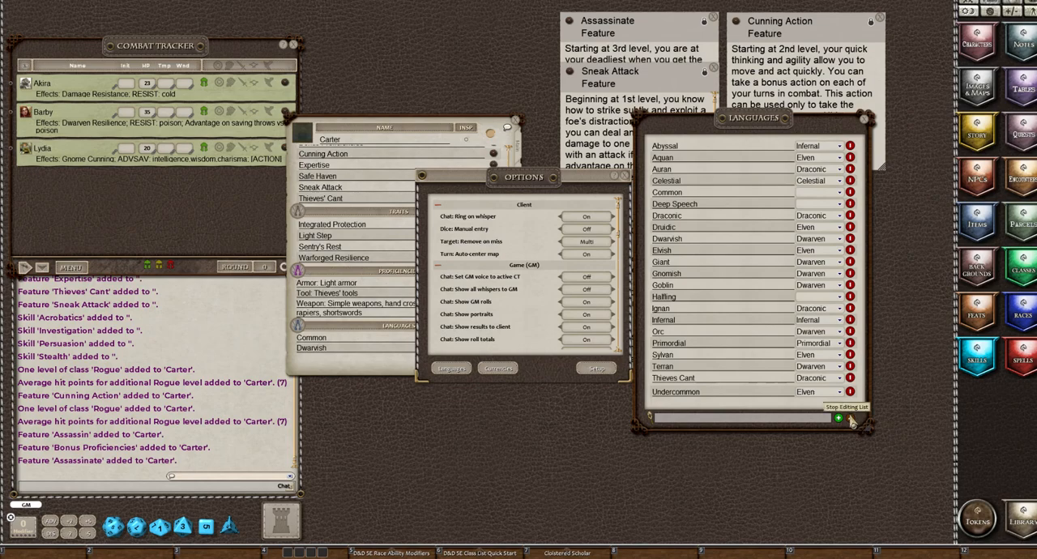
left_click(851, 418)
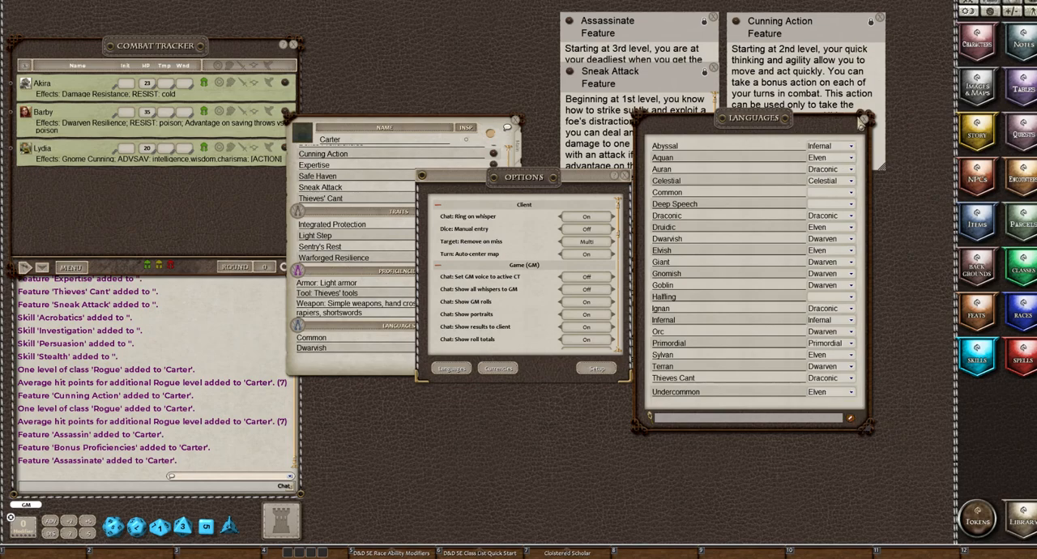
left_click(864, 121)
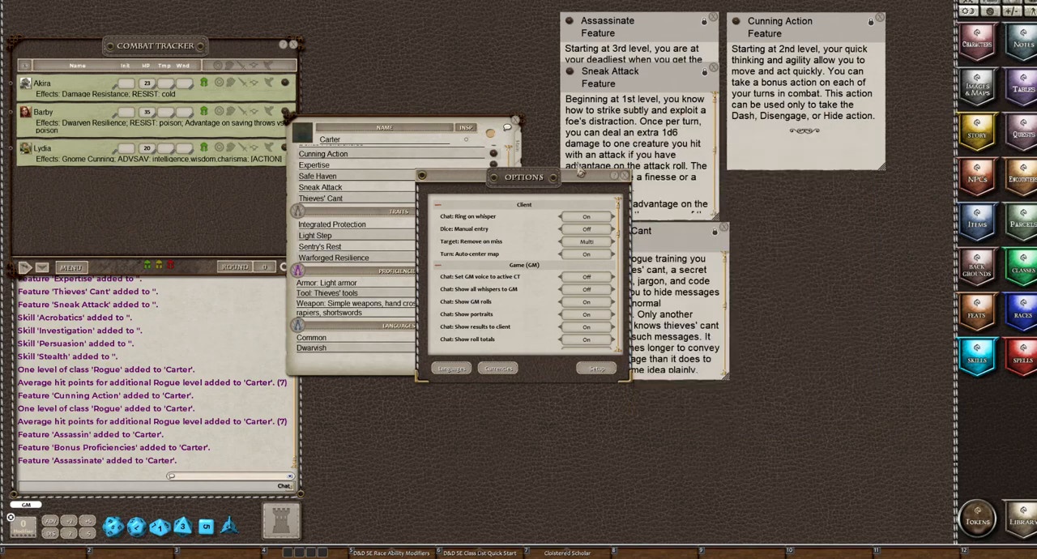
left_click(625, 176)
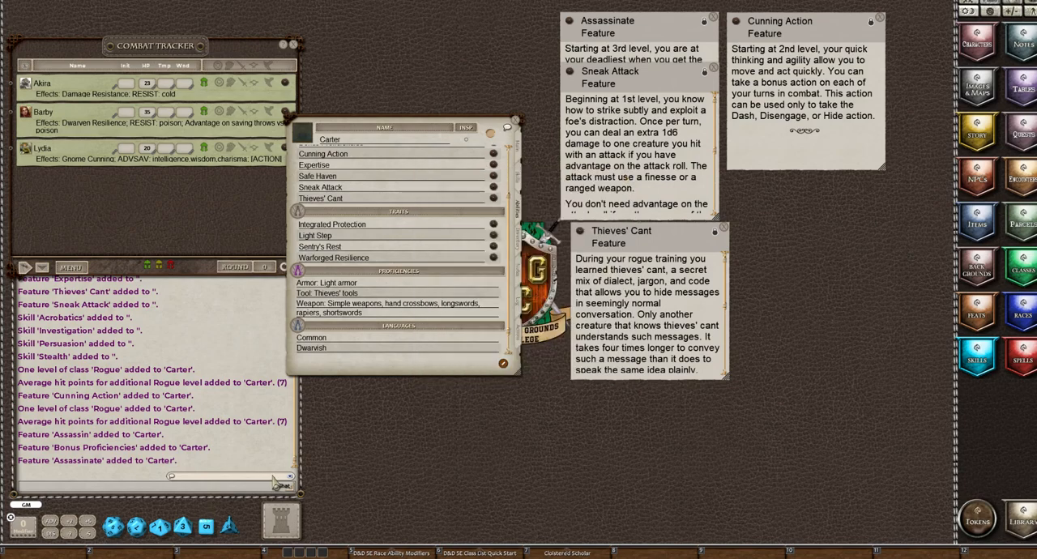
Send the test chat message "Hey There" in the Thieves Cant language
left_click(255, 484)
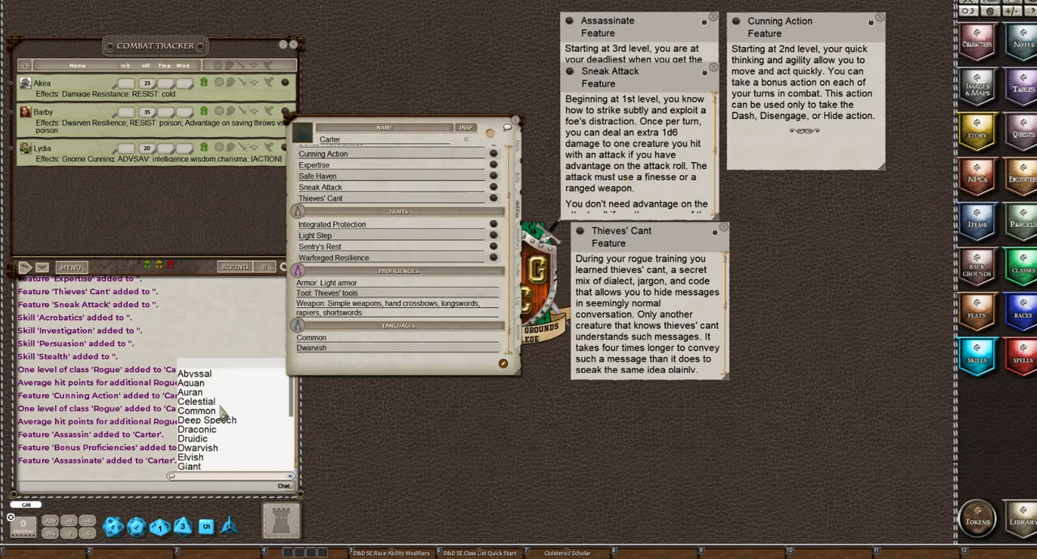
scroll(223, 414, "down", 4)
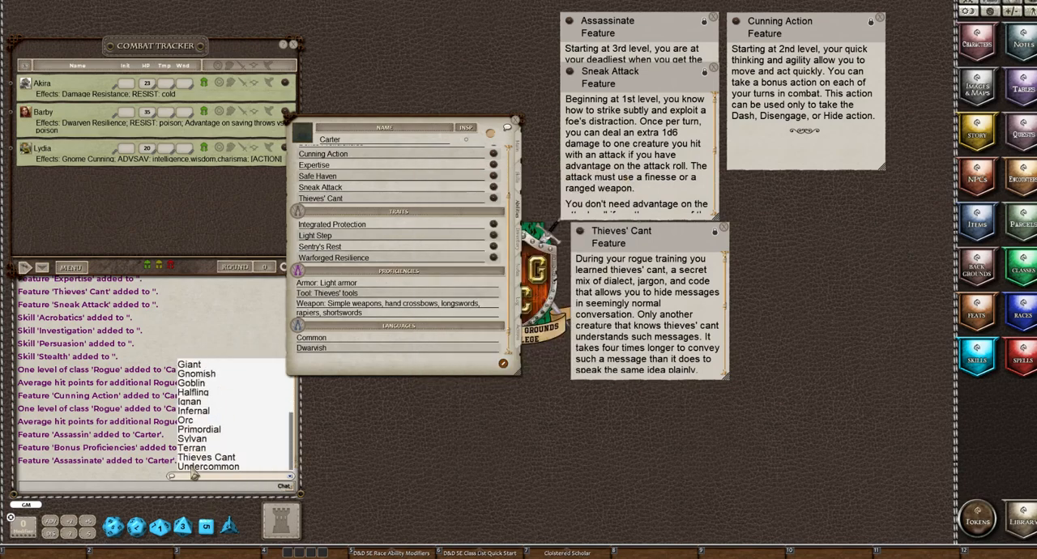
left_click(198, 458)
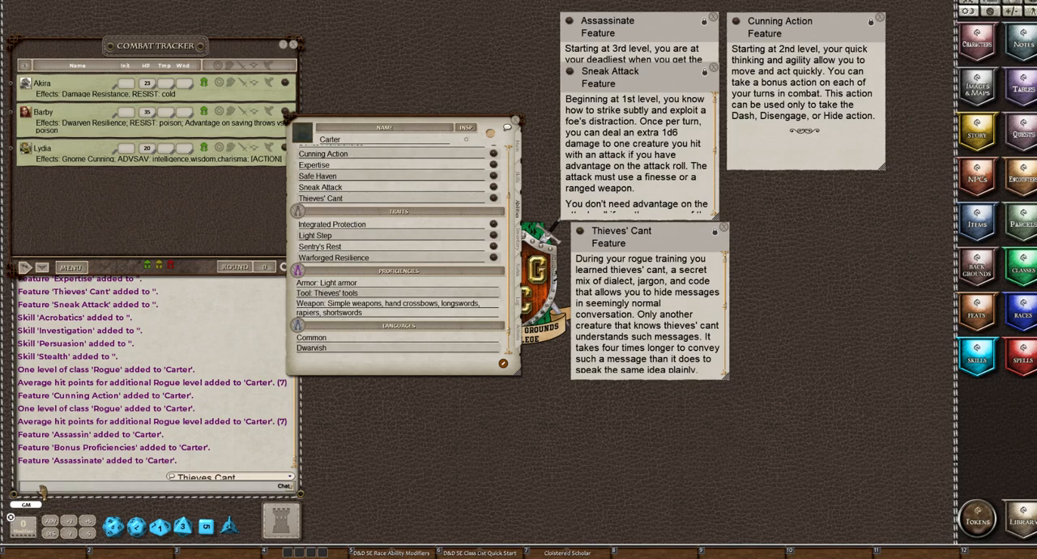
type("Hey There")
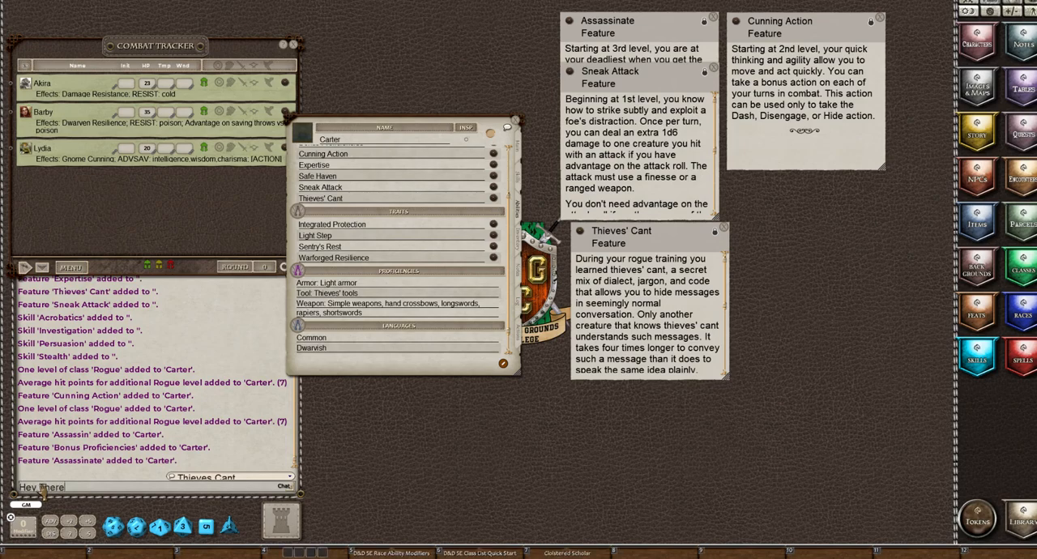
key("Return")
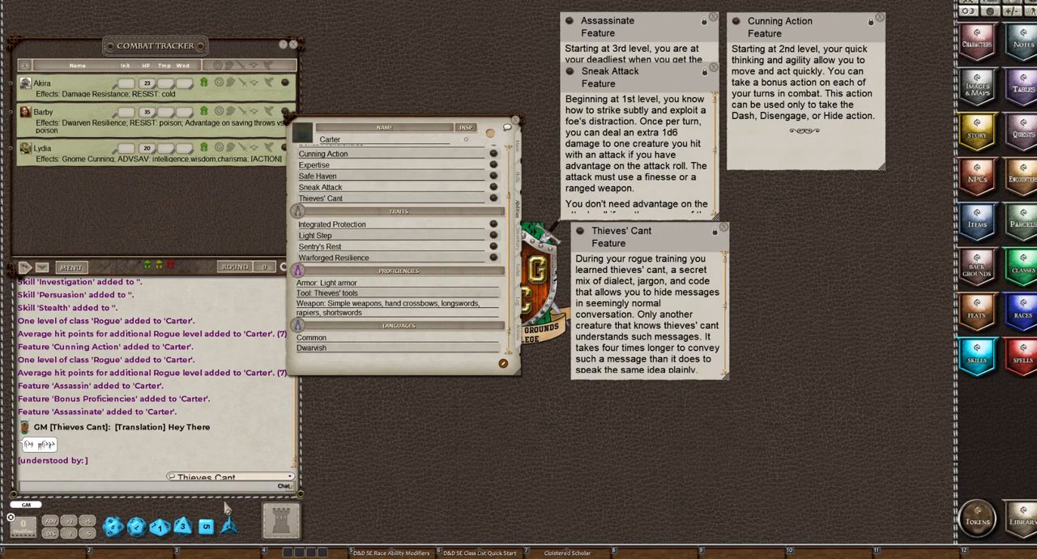
Reset the chat language to blank and clear the chat history
left_click(209, 477)
scroll(198, 371, "up", 3)
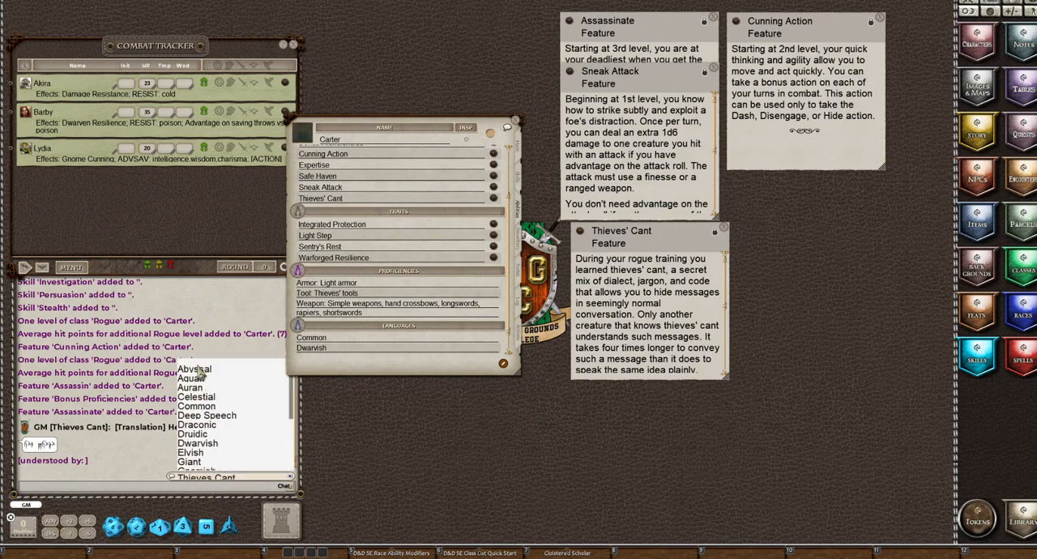
left_click(198, 371)
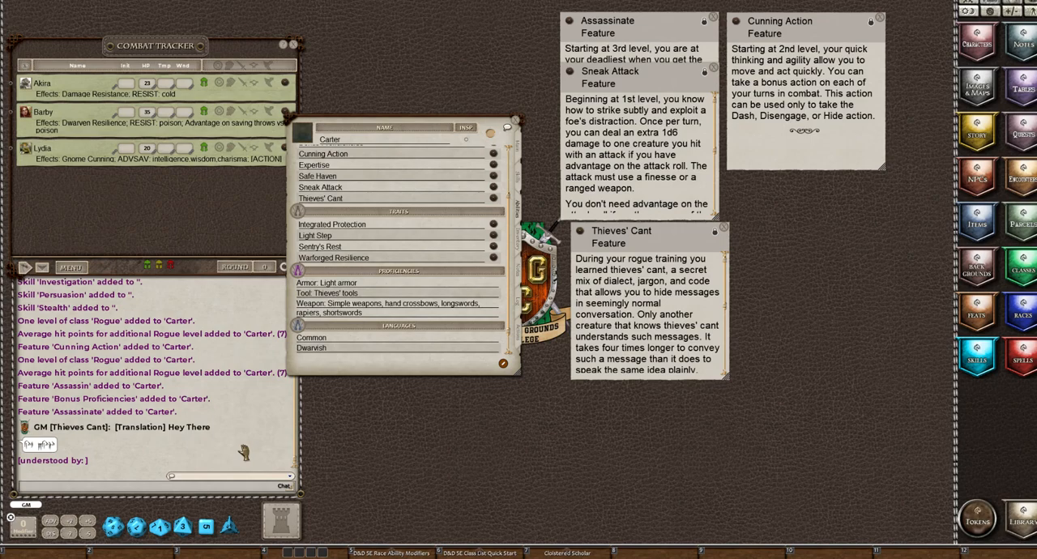
right_click(233, 397)
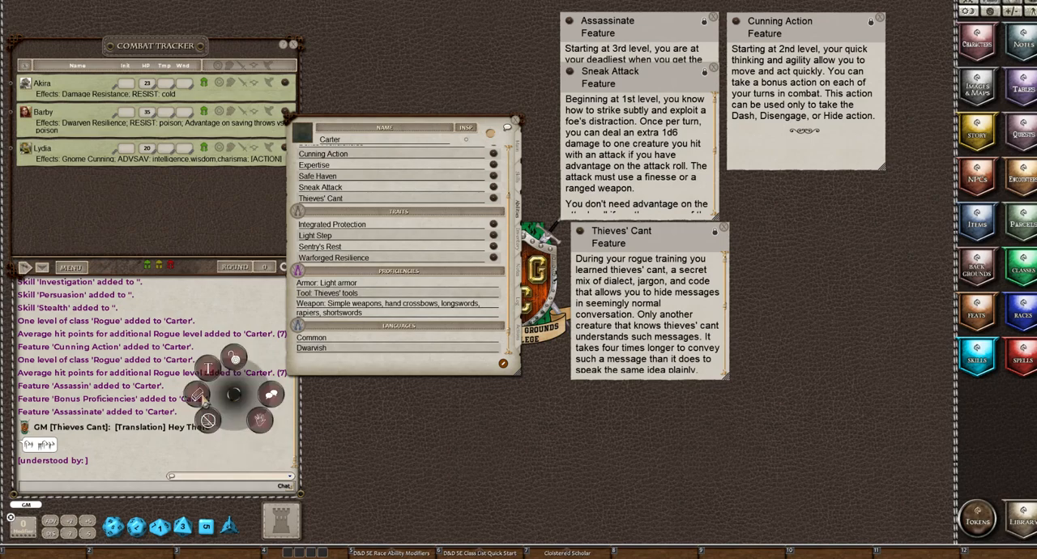
left_click(201, 397)
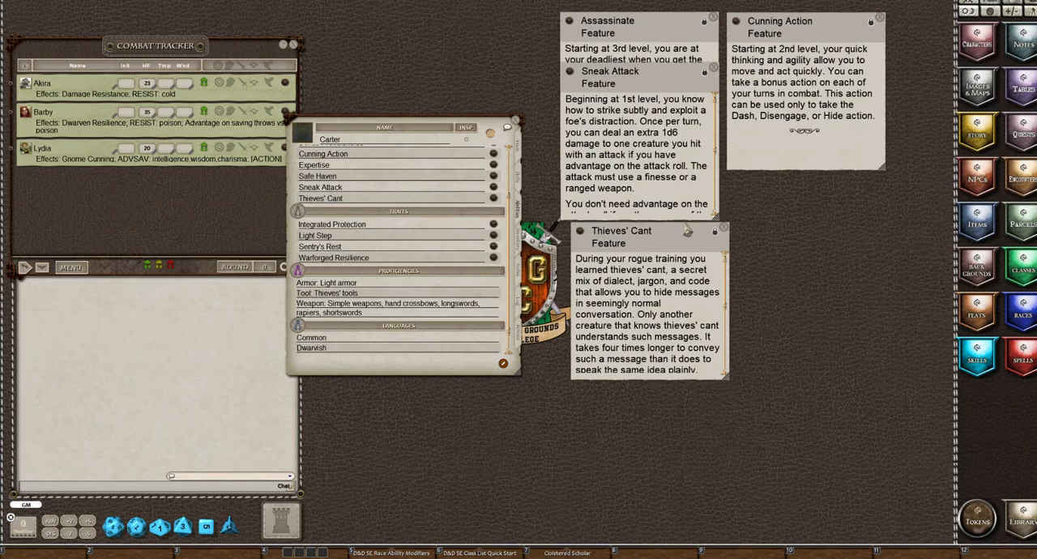
Close the Thieves' Cant description and read the Integrated Protection trait's rules on defensive modes
left_click(724, 230)
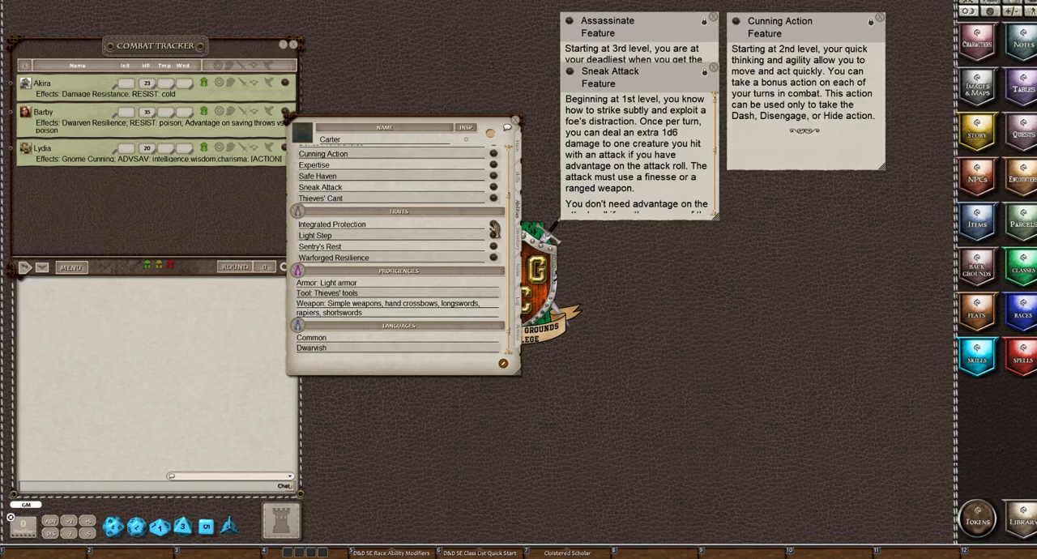
left_click(493, 230)
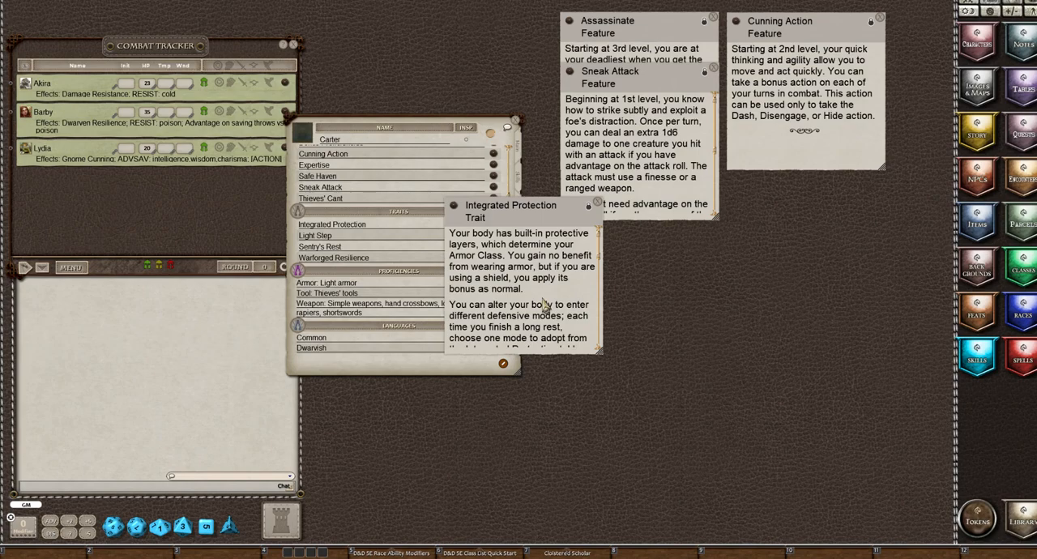
scroll(558, 266, "down", 2)
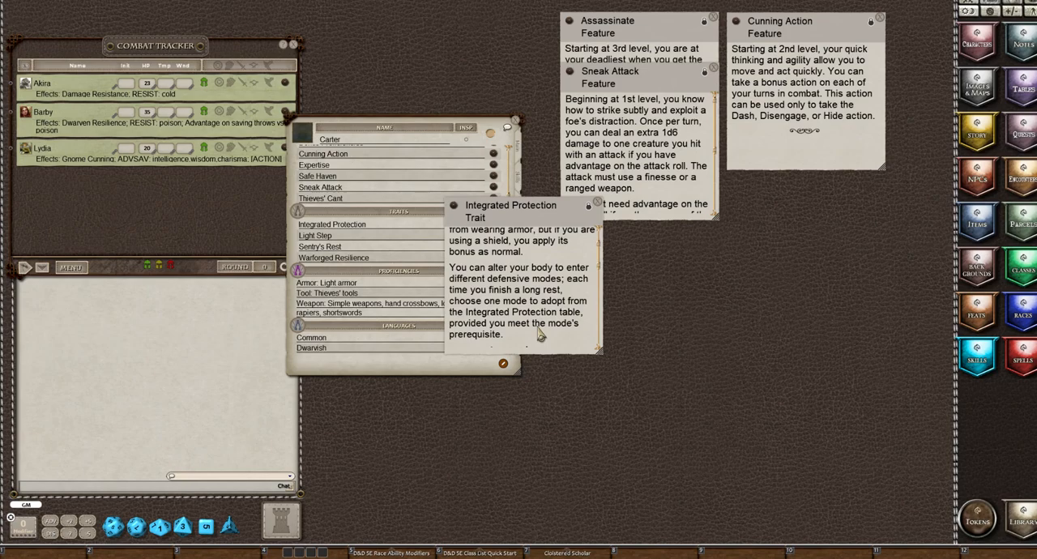
scroll(542, 344, "down", 3)
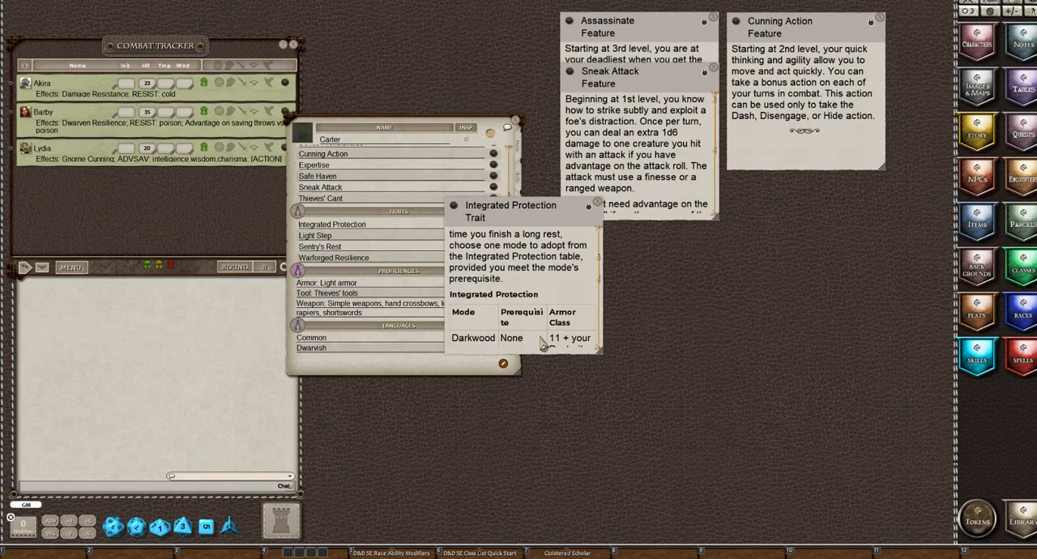
scroll(543, 344, "down", 2)
scroll(543, 344, "down", 2)
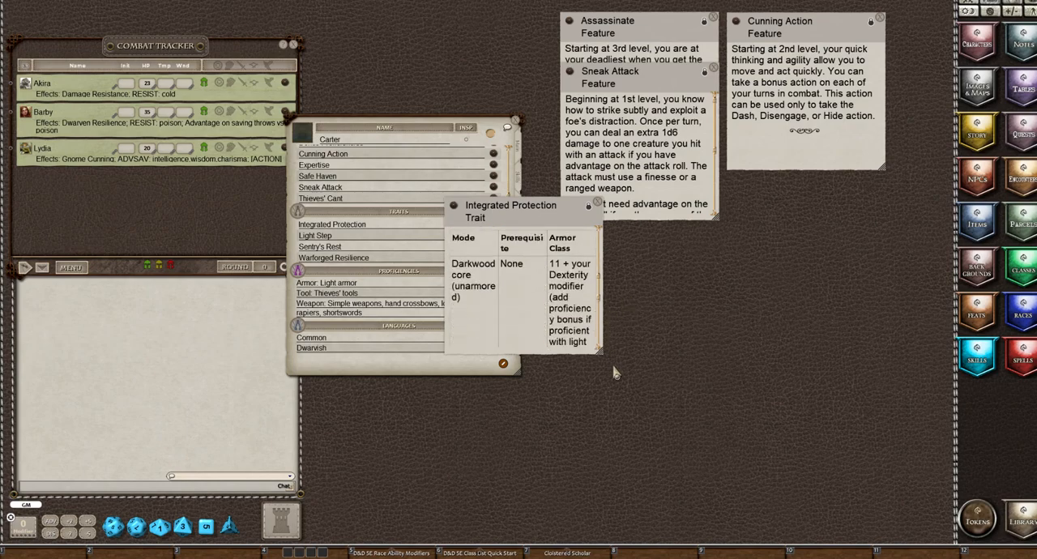
Enlarge the Integrated Protection description, read its mode table, and compare it with the armor class on the character's main page
left_click_drag(600, 352, 701, 391)
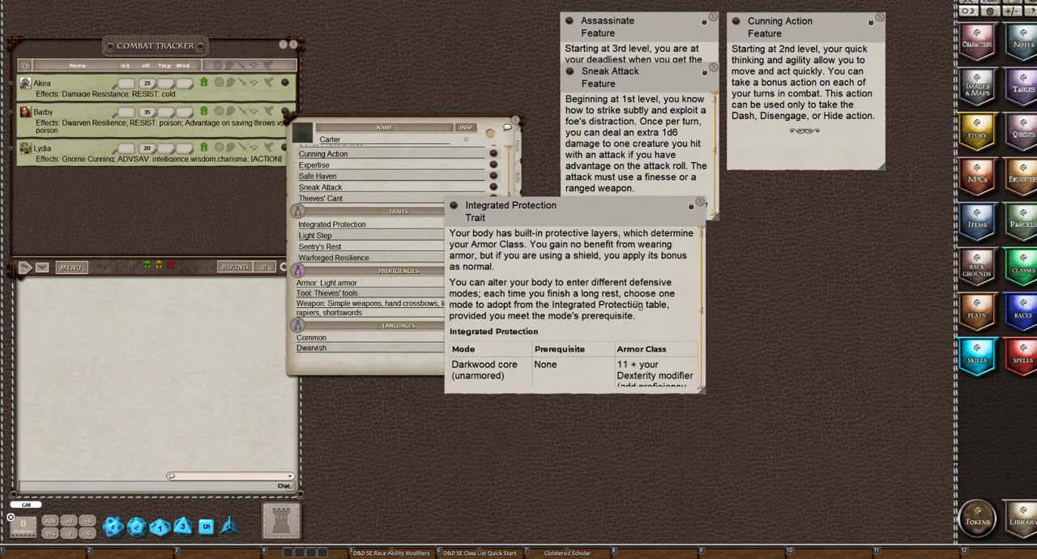
scroll(640, 306, "down", 4)
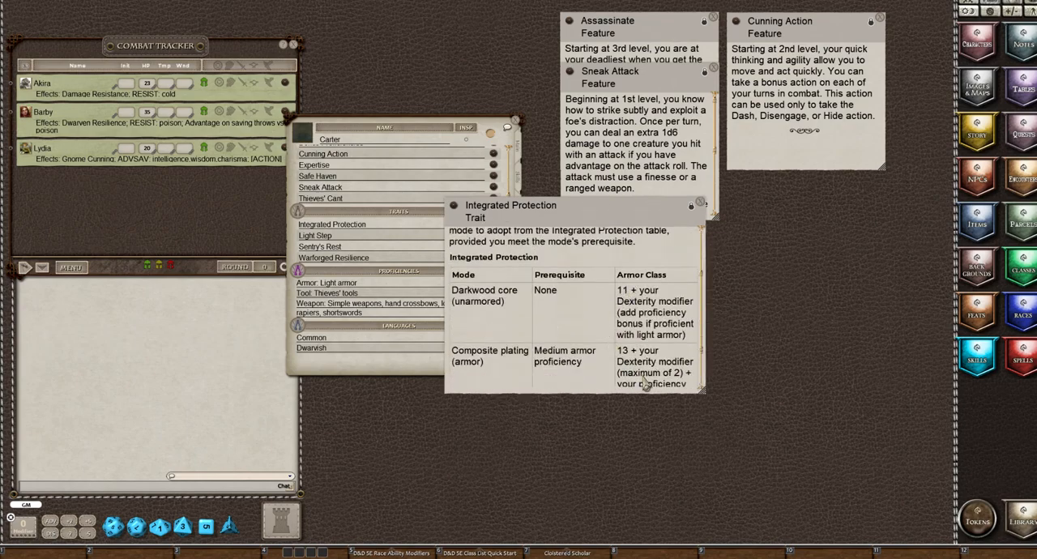
scroll(550, 384, "down", 2)
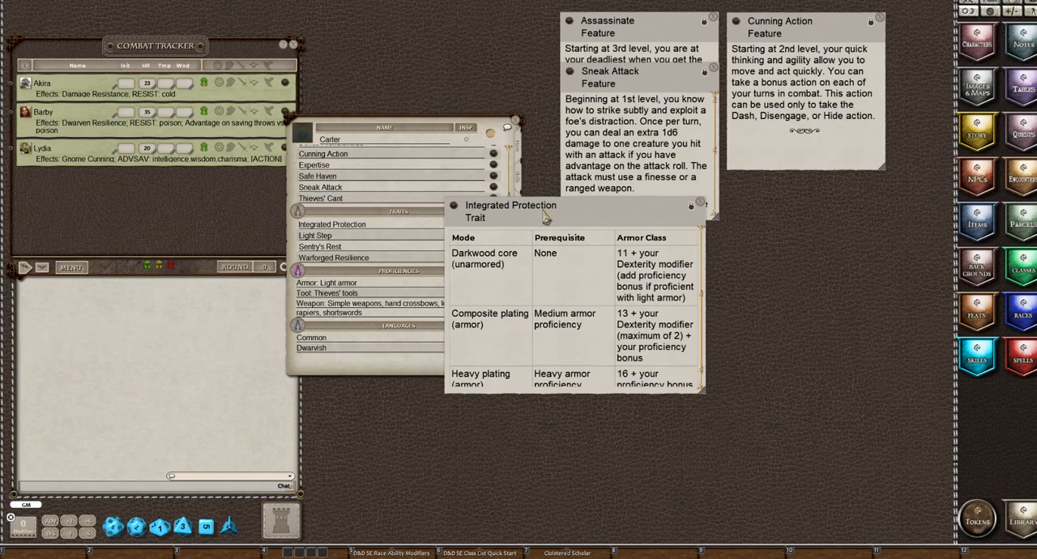
left_click_drag(544, 217, 585, 217)
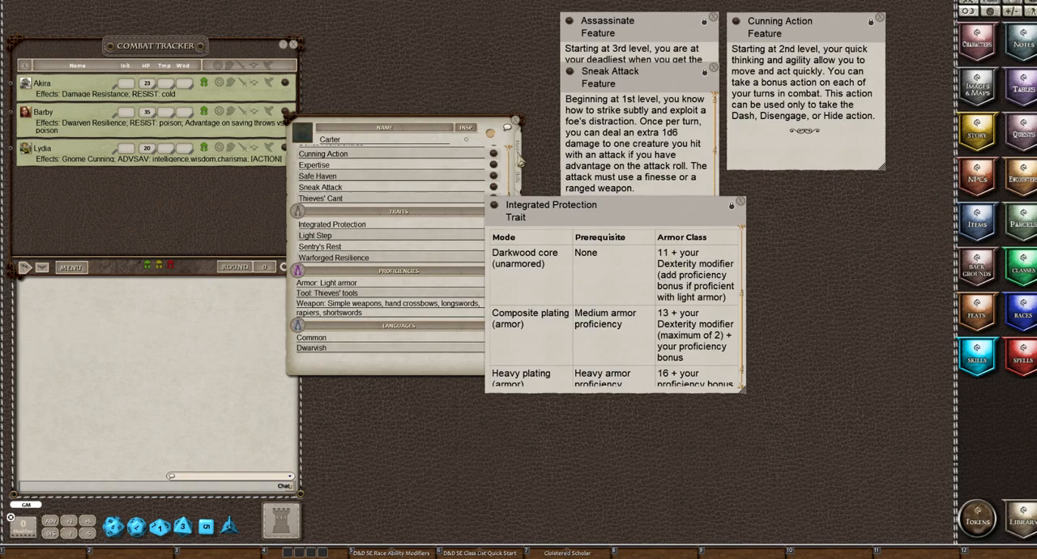
left_click(519, 153)
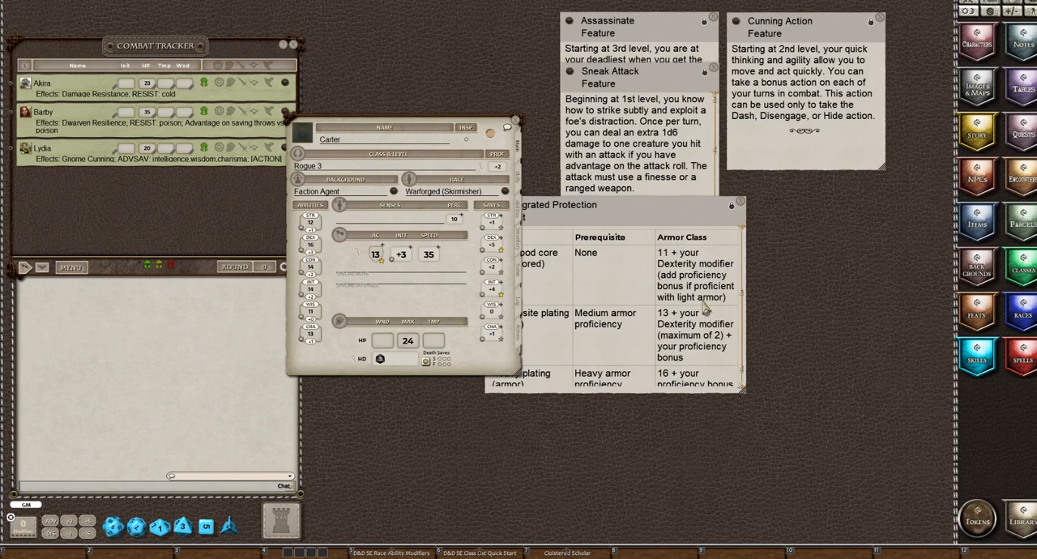
Narrow the Integrated Protection description and place it beside the Sneak Attack description
left_click(627, 292)
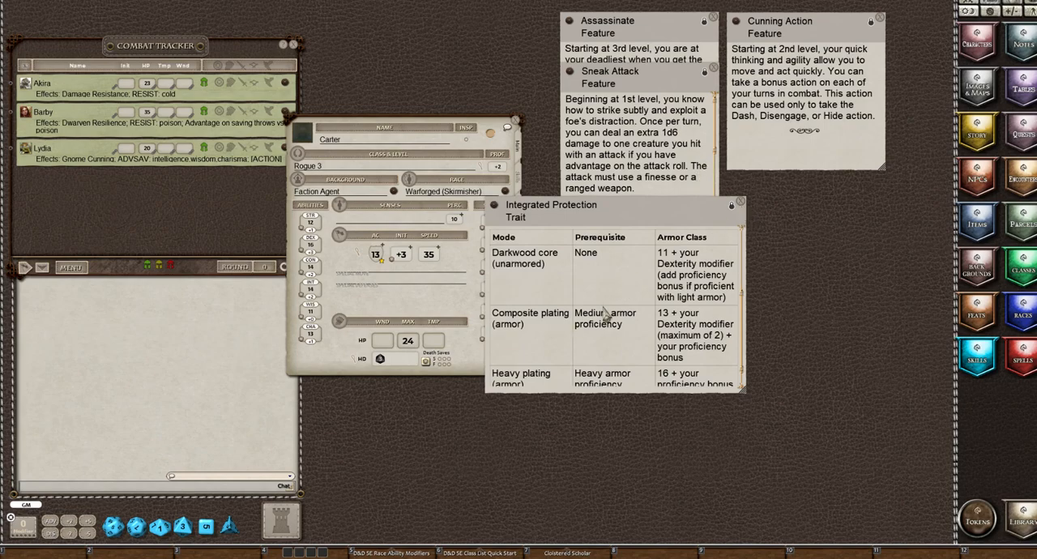
scroll(611, 308, "up", 2)
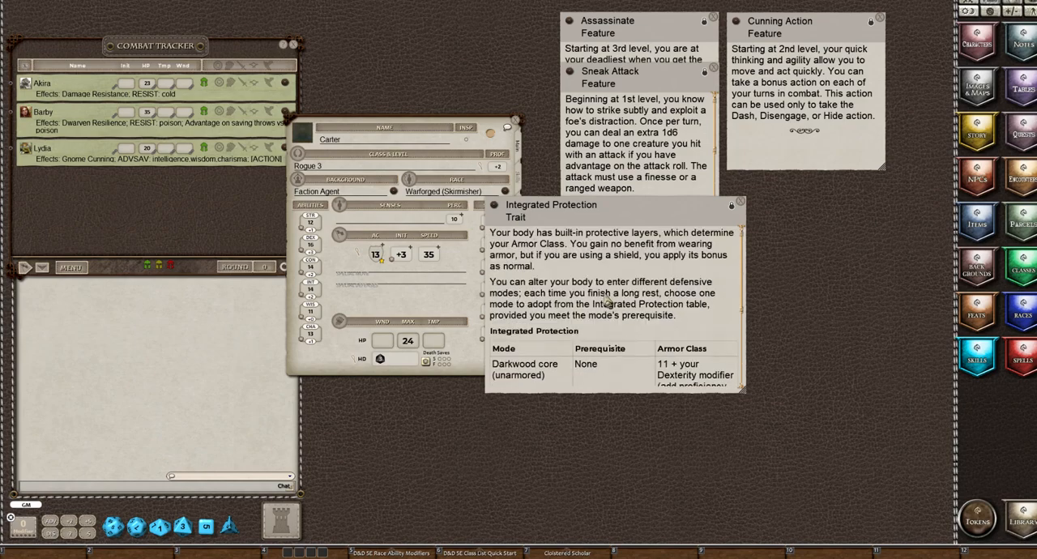
left_click_drag(747, 391, 662, 392)
left_click_drag(517, 220, 753, 85)
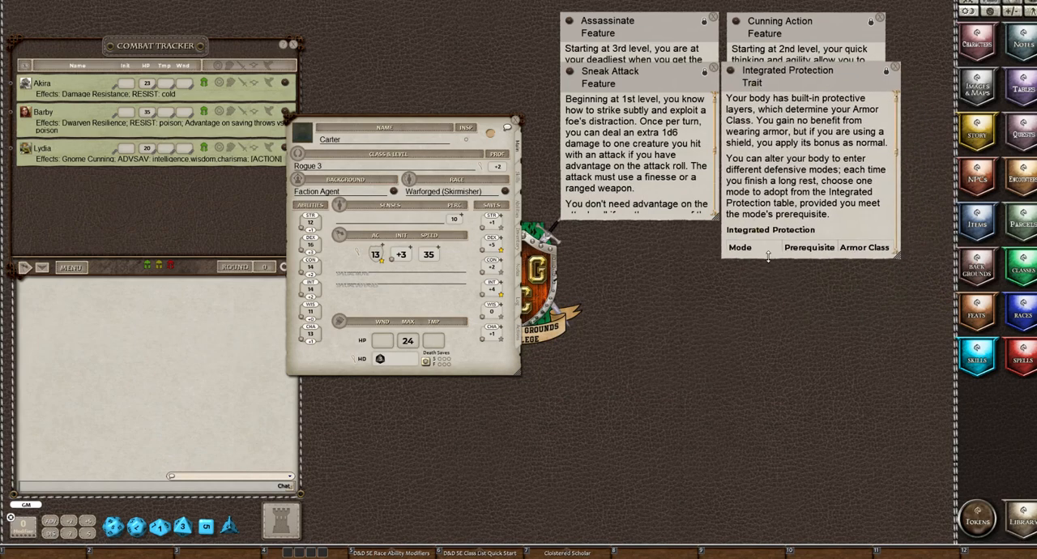
Read through the Integrated Protection mode table, then shrink its description and align it beneath the Cunning Action heading
scroll(798, 178, "down", 5)
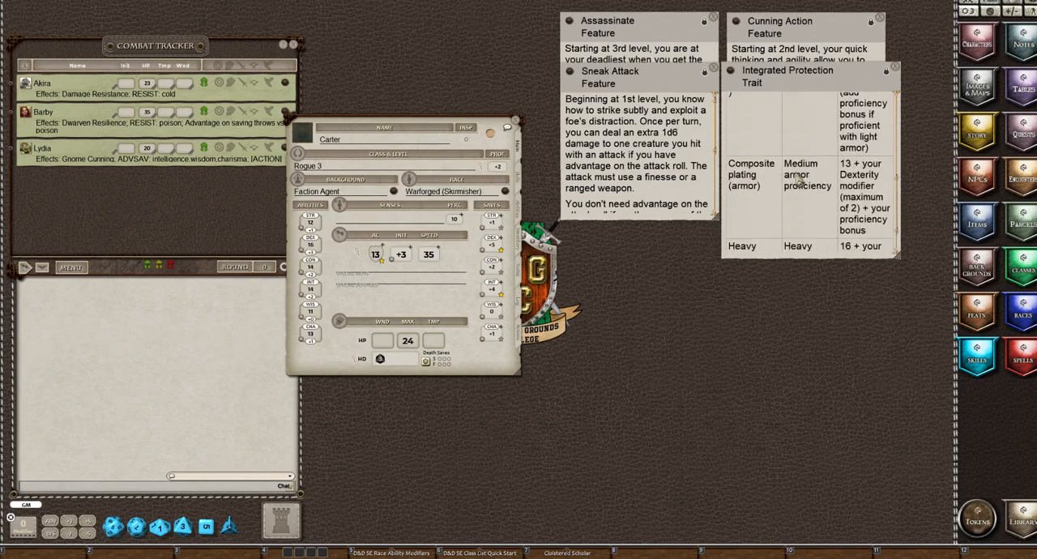
scroll(799, 178, "down", 1)
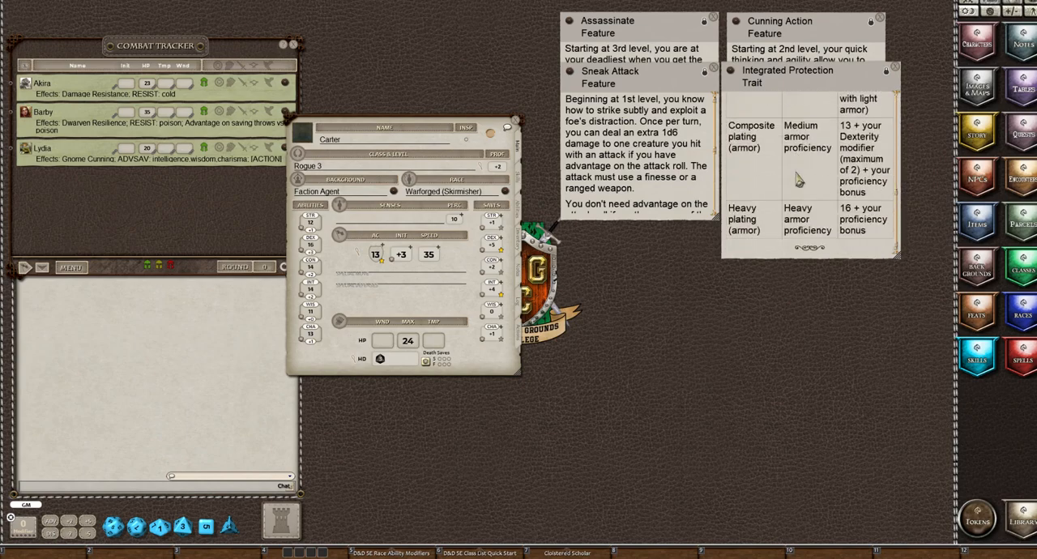
scroll(799, 180, "up", 3)
scroll(799, 180, "down", 2)
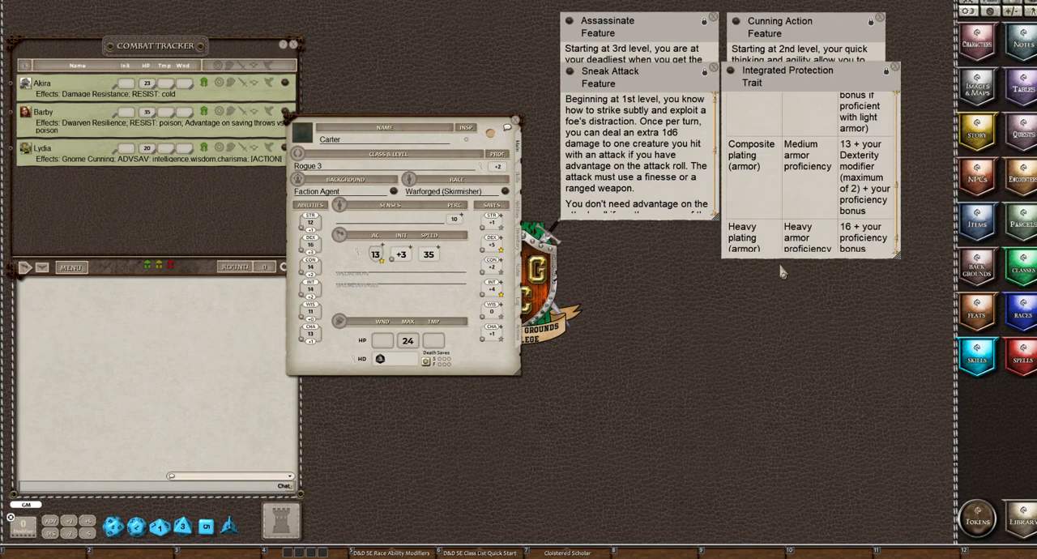
left_click_drag(780, 257, 783, 224)
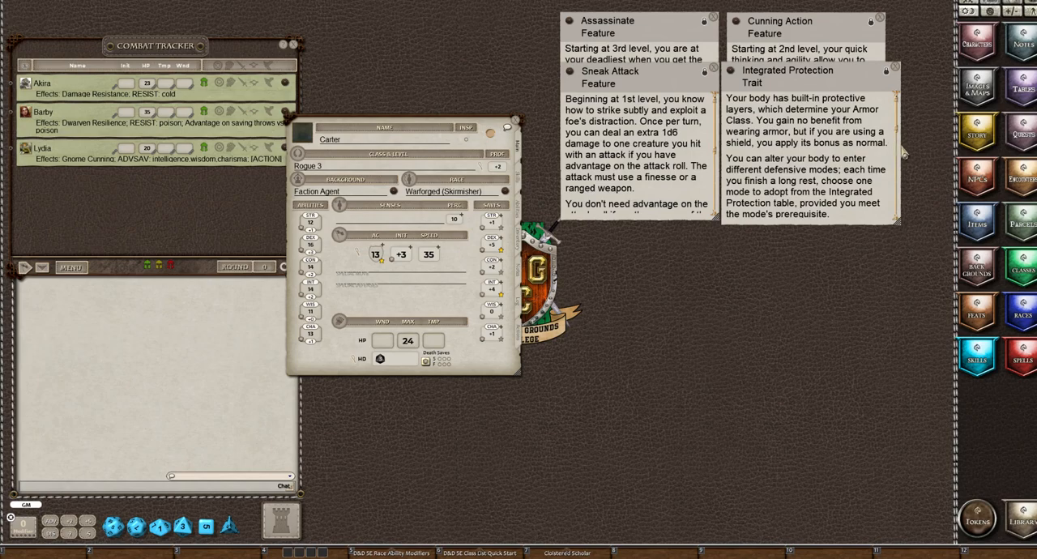
scroll(898, 150, "down", 3)
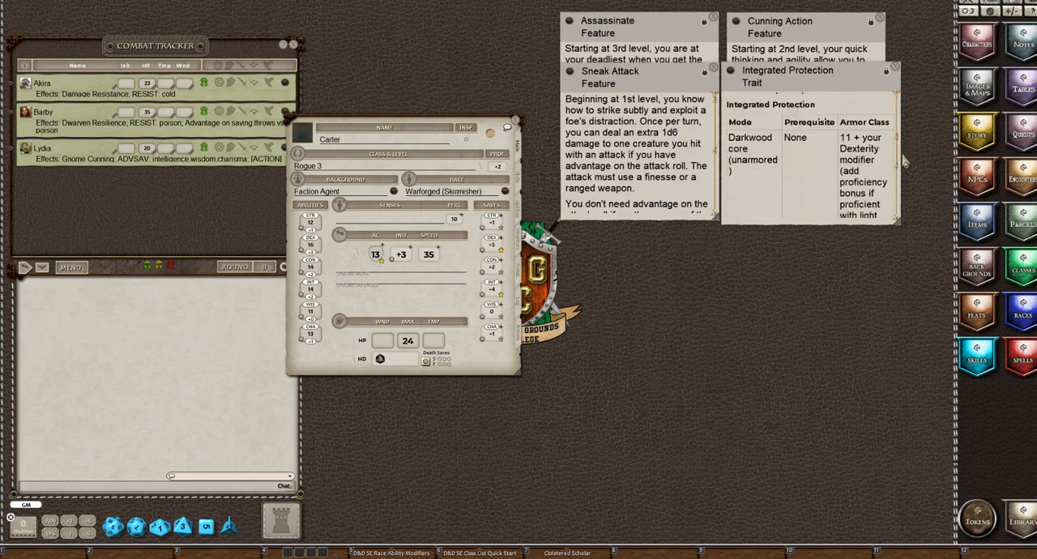
left_click_drag(899, 165, 881, 165)
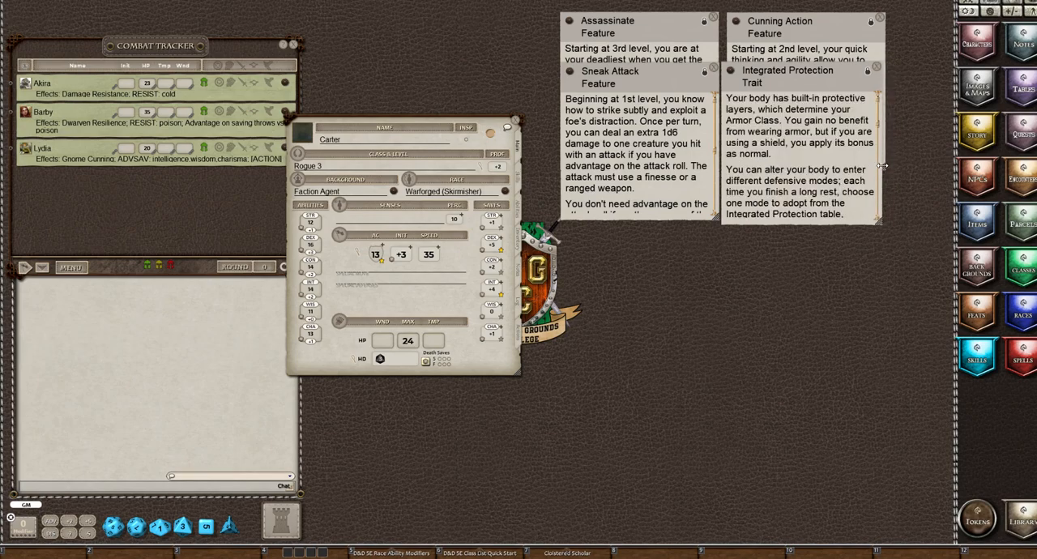
left_click_drag(793, 84, 797, 80)
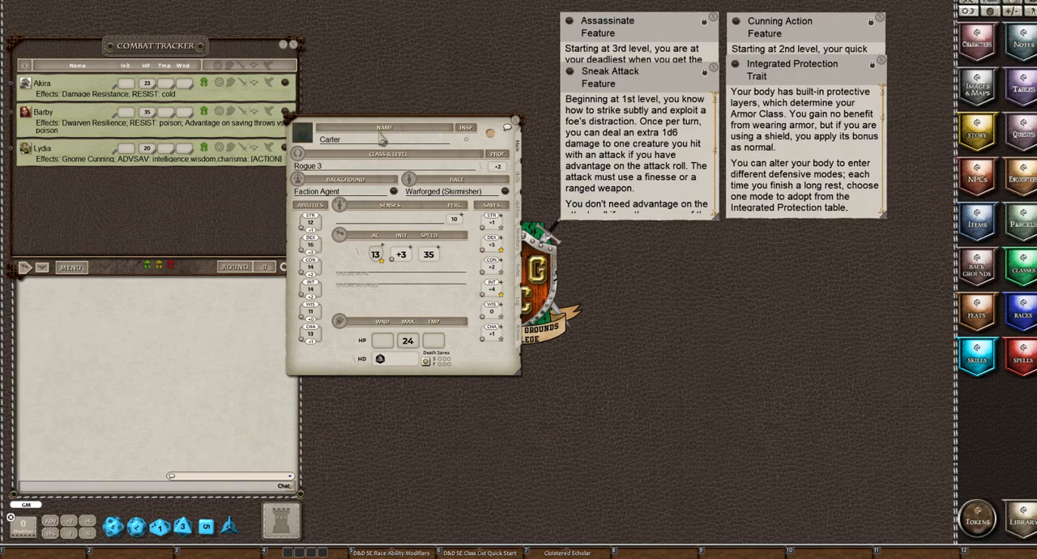
Read the Light Step trait and stack its description below the Sneak Attack heading, then read and close Sentry's Rest
left_click(519, 215)
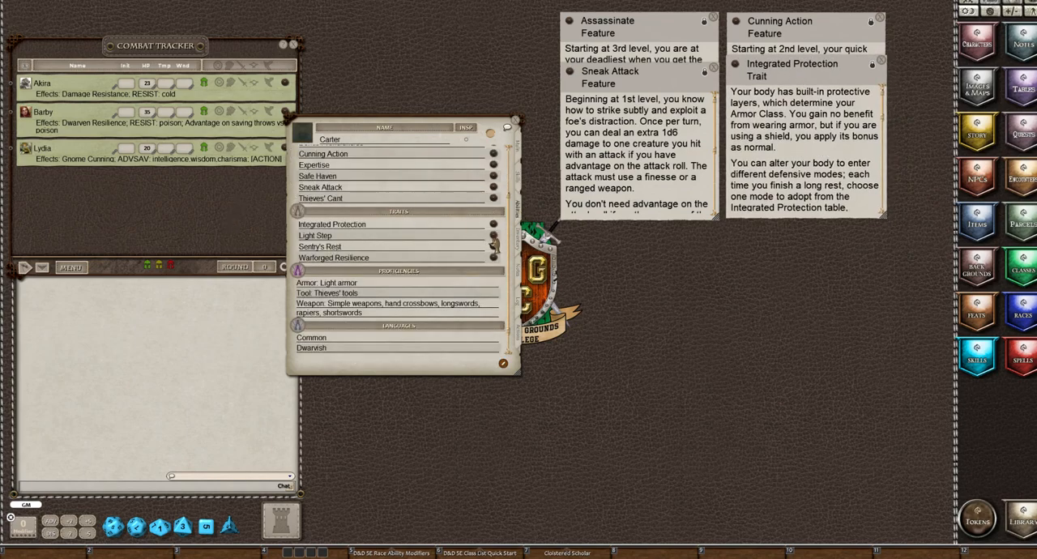
left_click(492, 236)
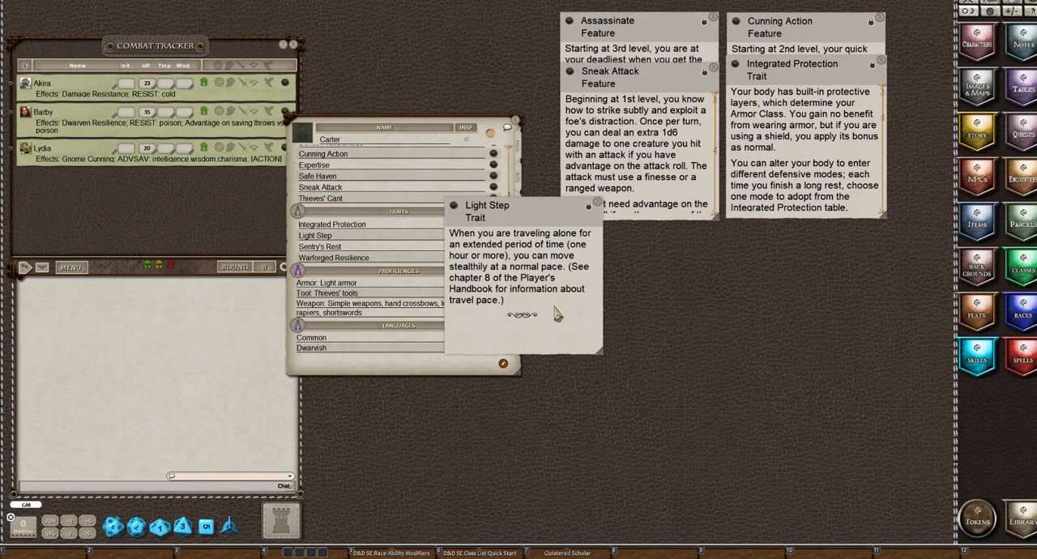
left_click_drag(516, 222, 631, 139)
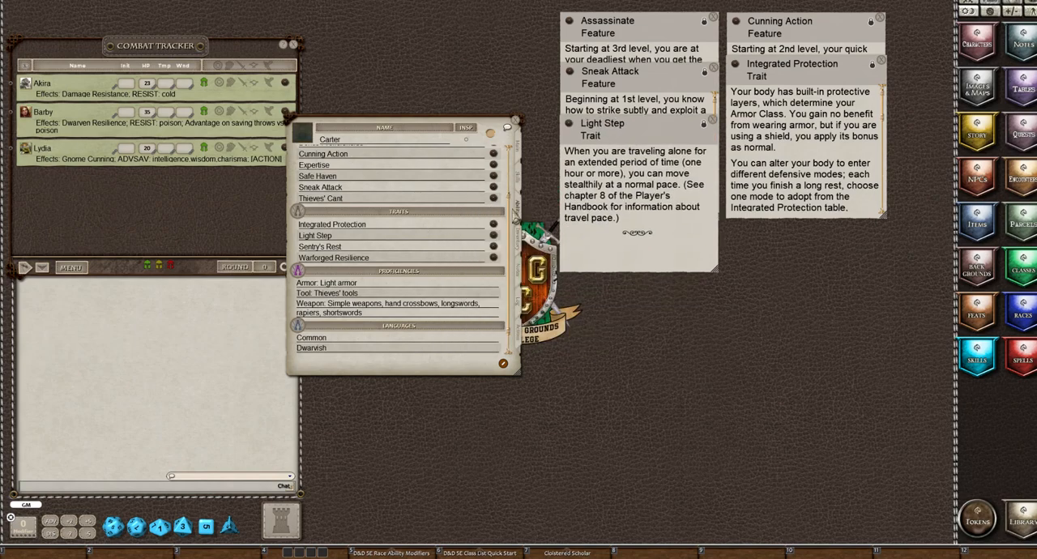
left_click(495, 250)
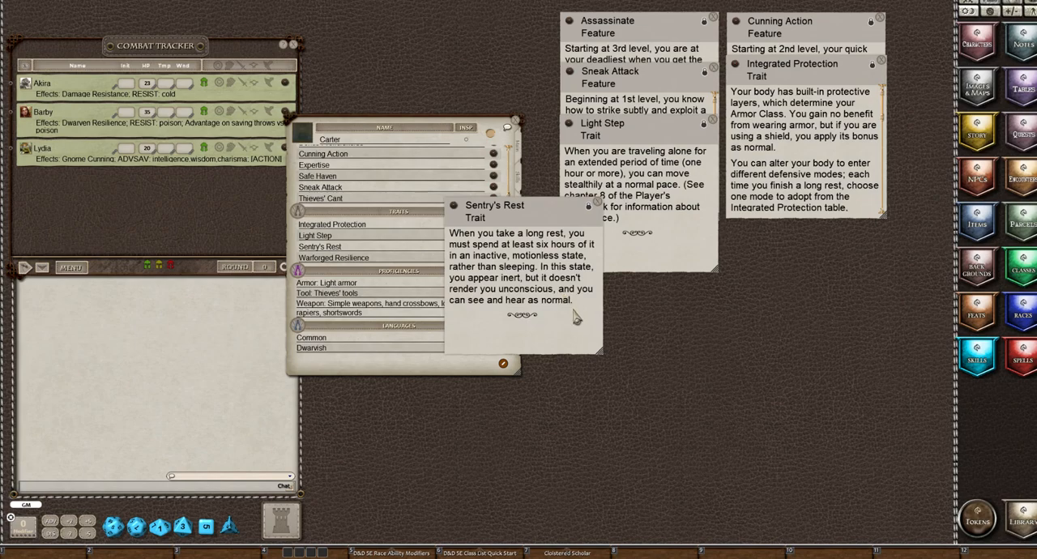
left_click(599, 204)
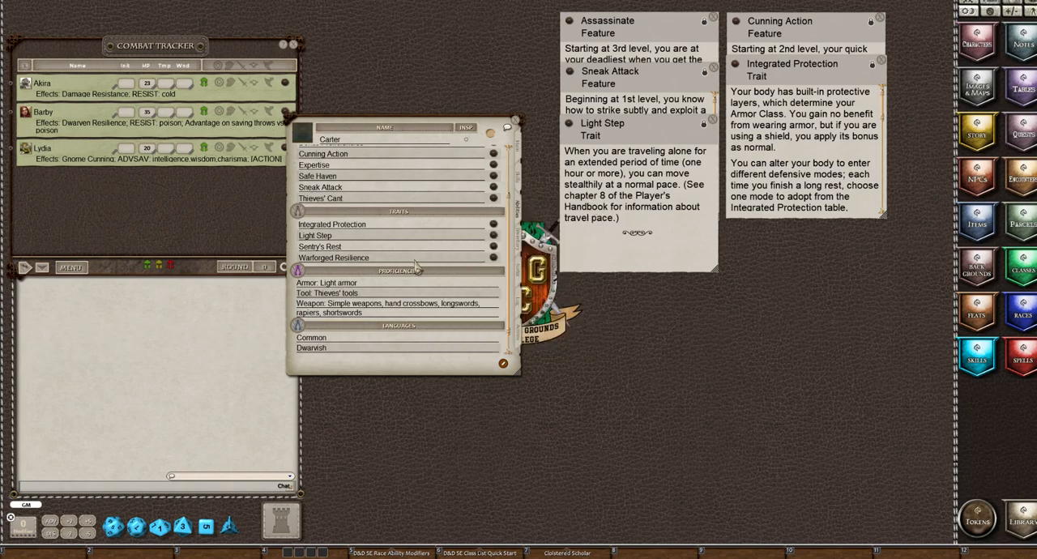
Read the Warforged Resilience trait's benefits and stack its description below the Integrated Protection heading
left_click(493, 258)
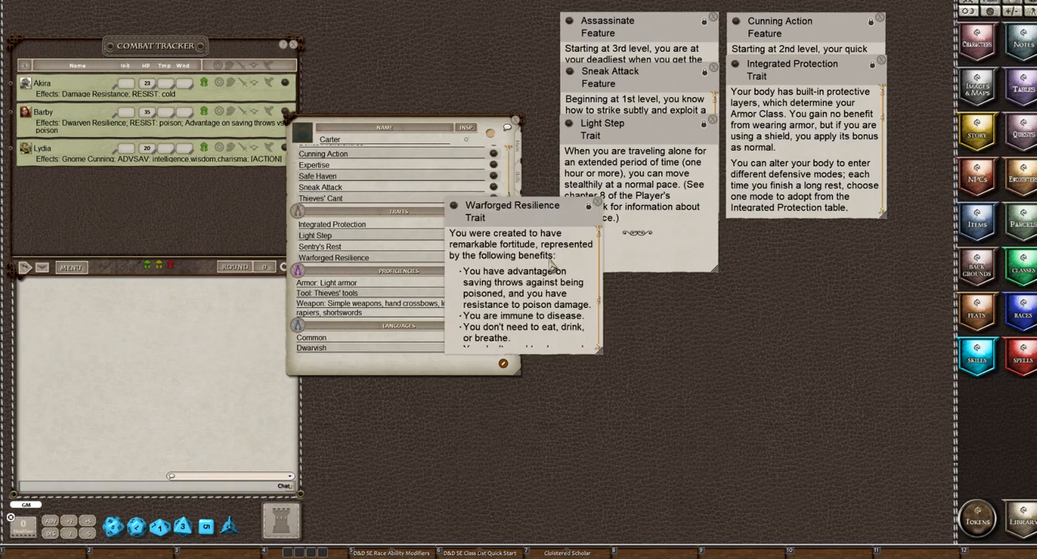
scroll(549, 264, "down", 1)
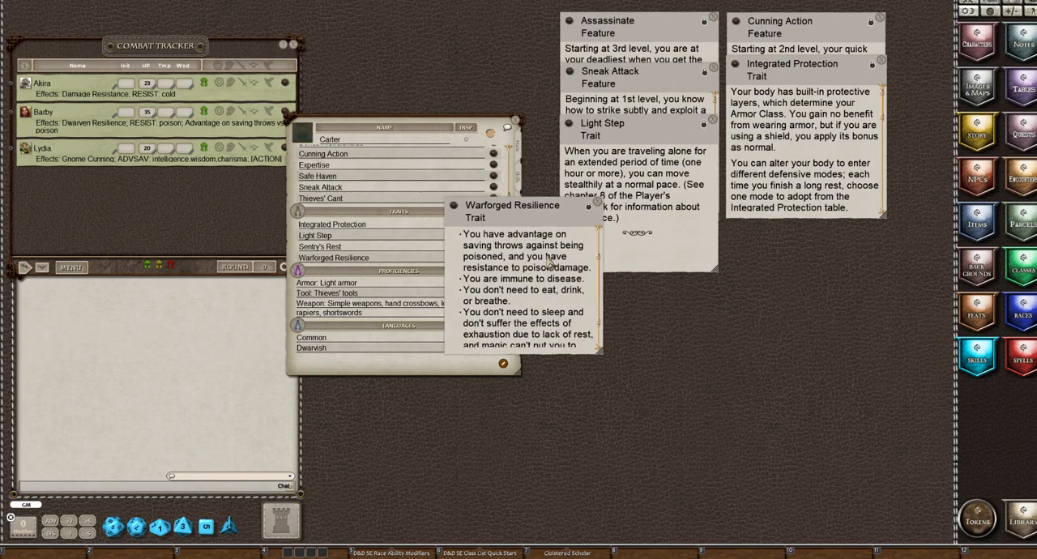
scroll(549, 264, "down", 1)
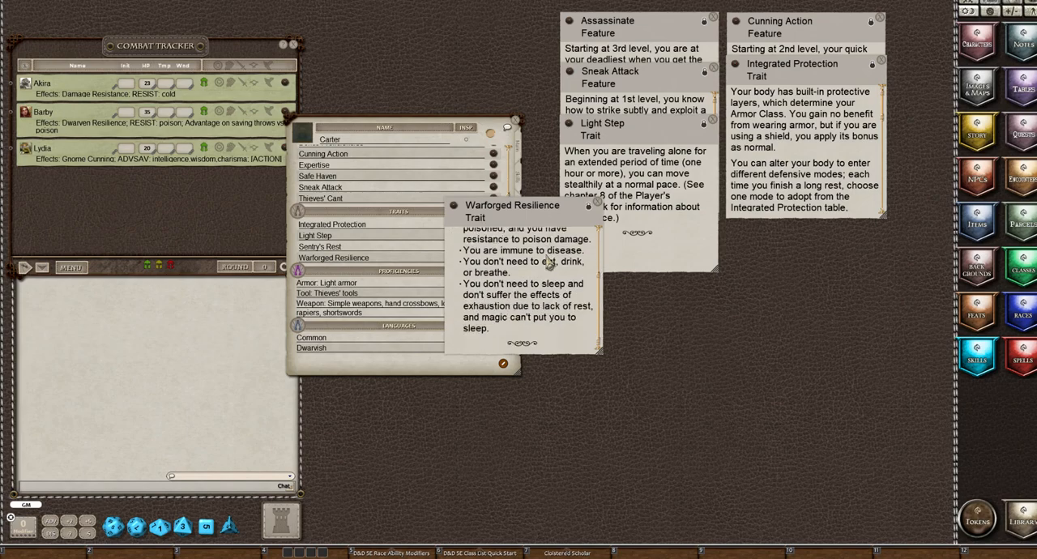
scroll(549, 264, "up", 2)
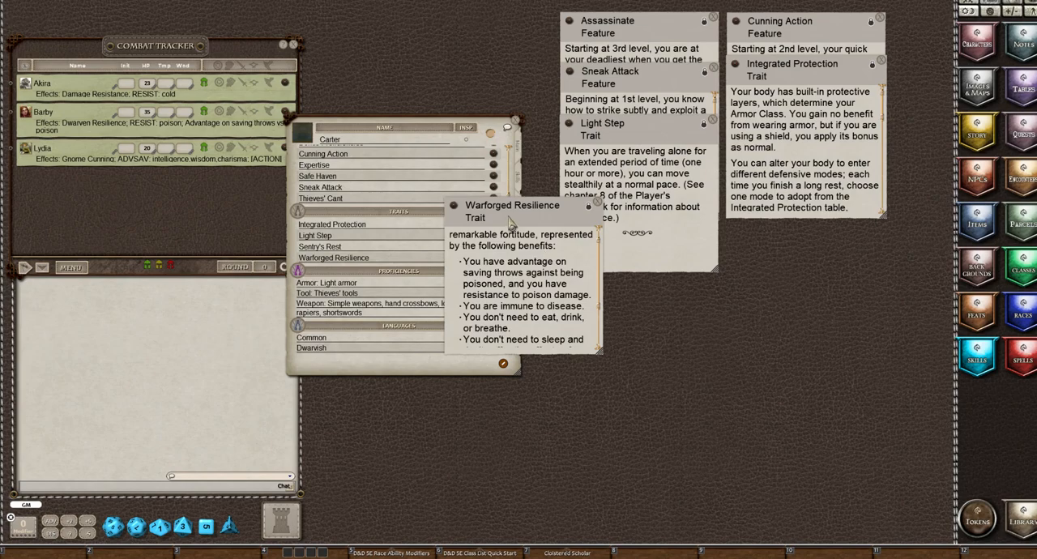
left_click_drag(510, 221, 789, 135)
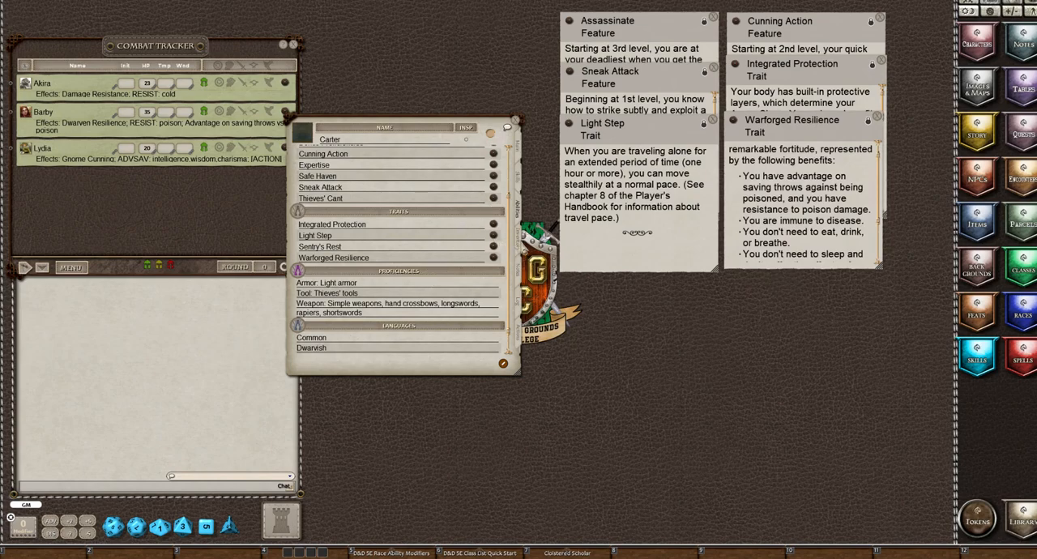
Replace the Cloistered Scholar shortcut in the hotkey bar with the character's Faction Agent background, and close the background's description
left_click(518, 238)
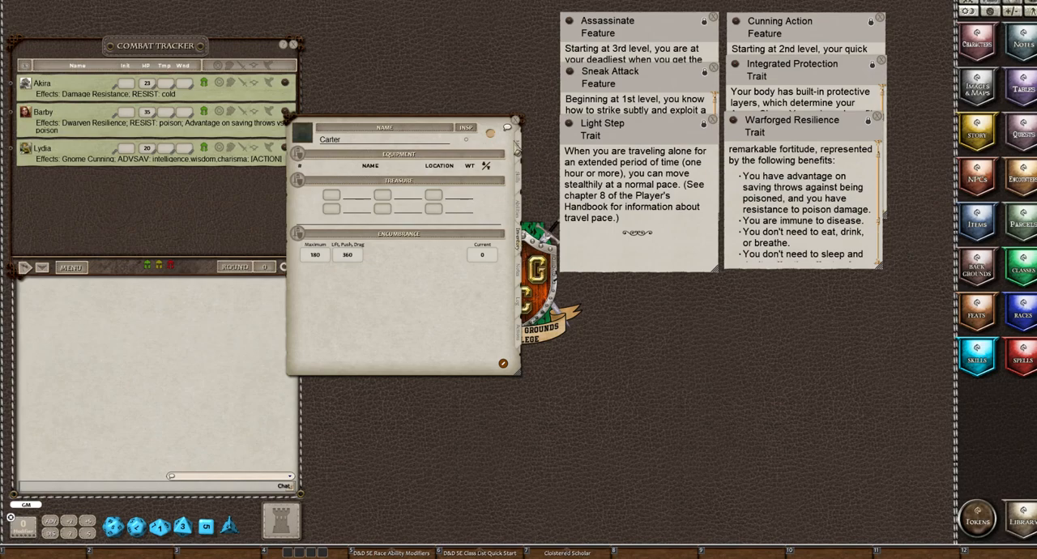
left_click(519, 150)
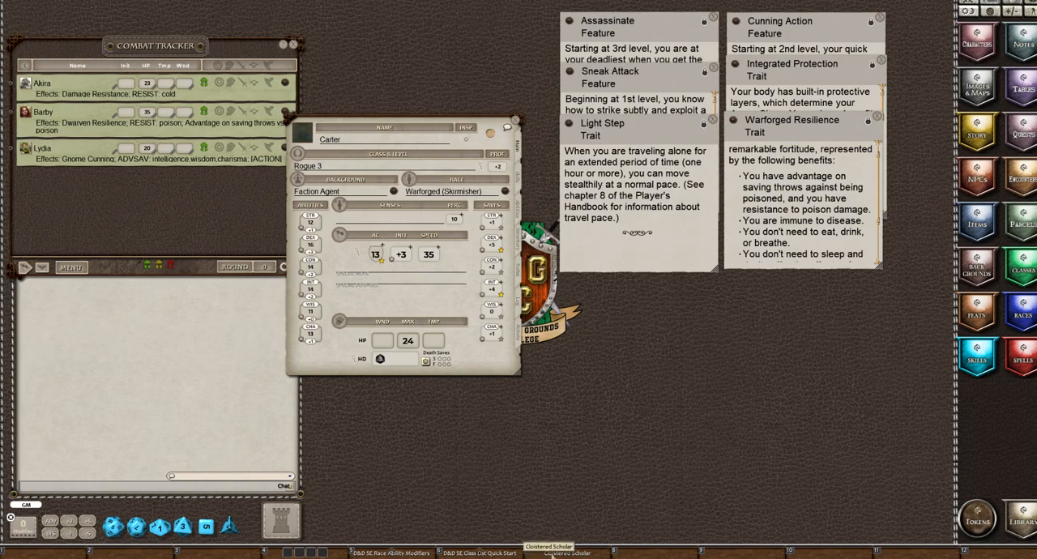
left_click_drag(549, 552, 553, 506)
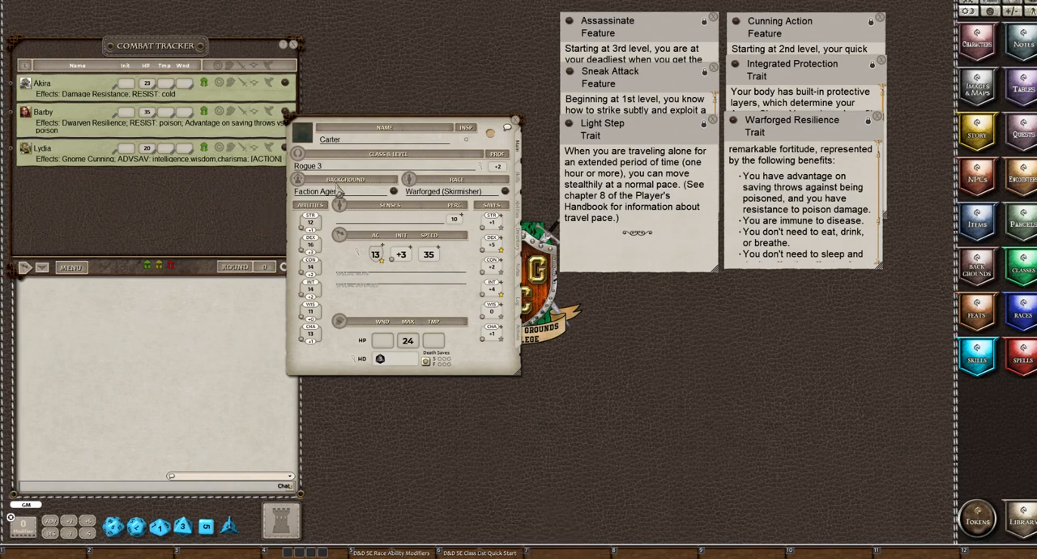
left_click(394, 195)
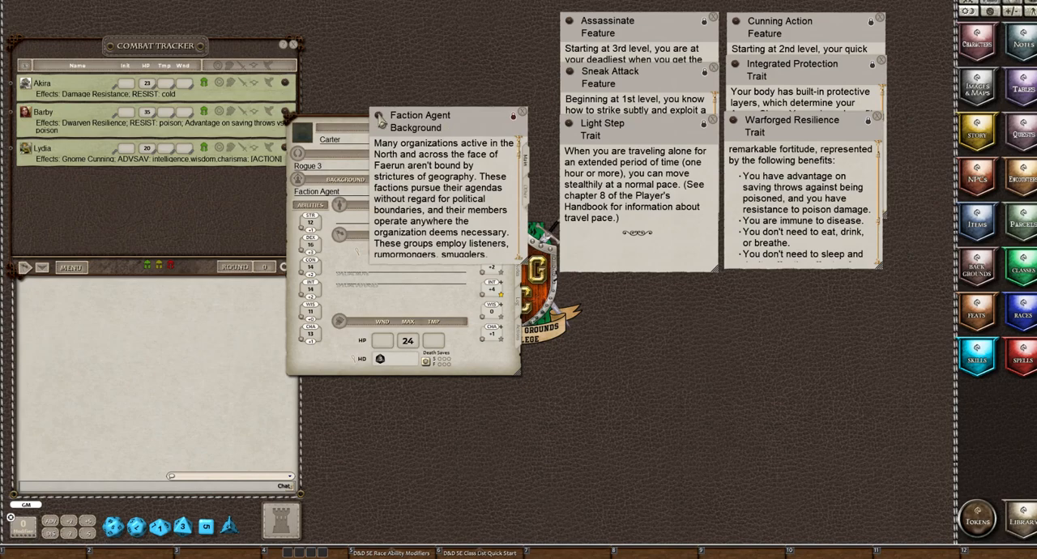
left_click_drag(378, 119, 473, 273)
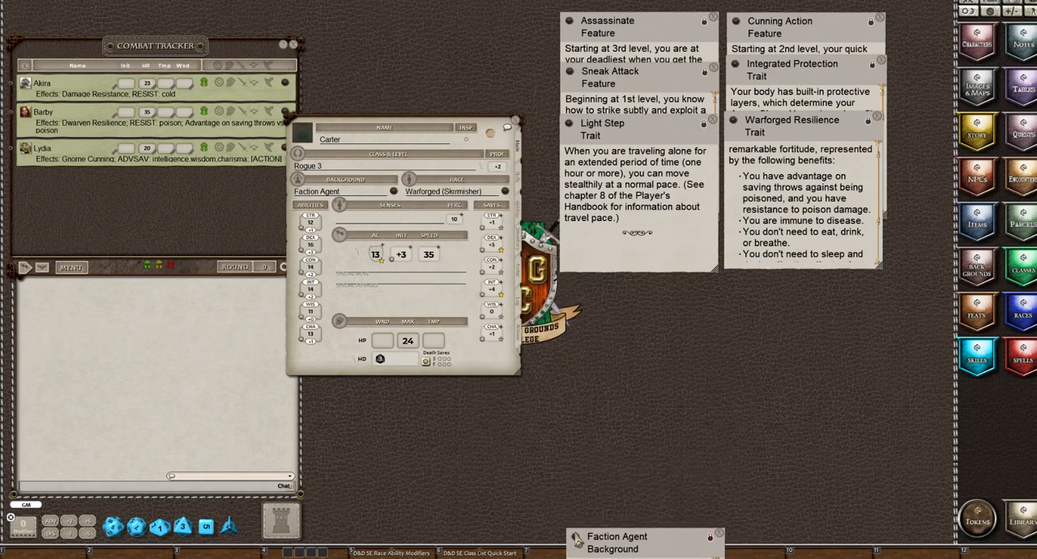
left_click_drag(591, 520, 551, 552)
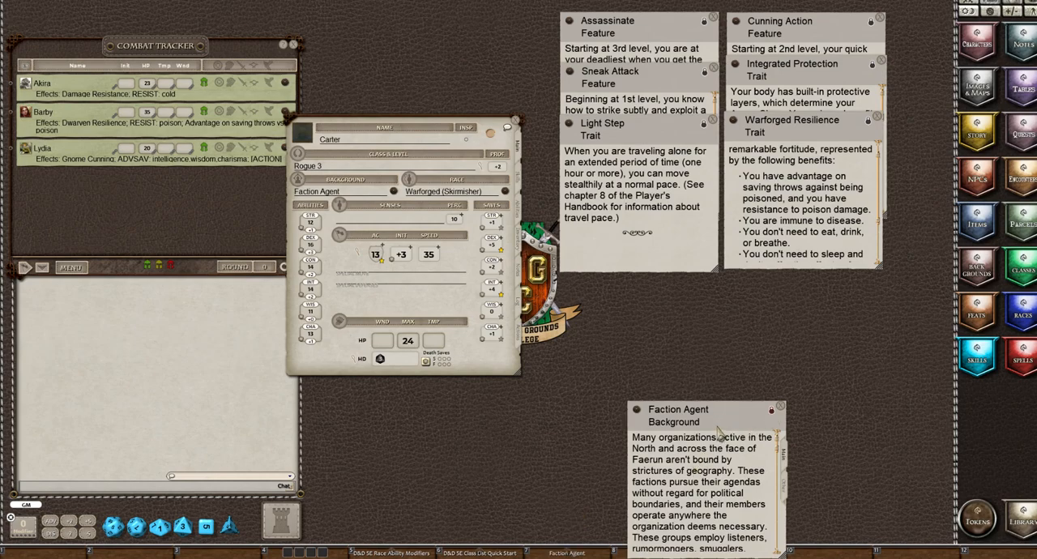
left_click(780, 406)
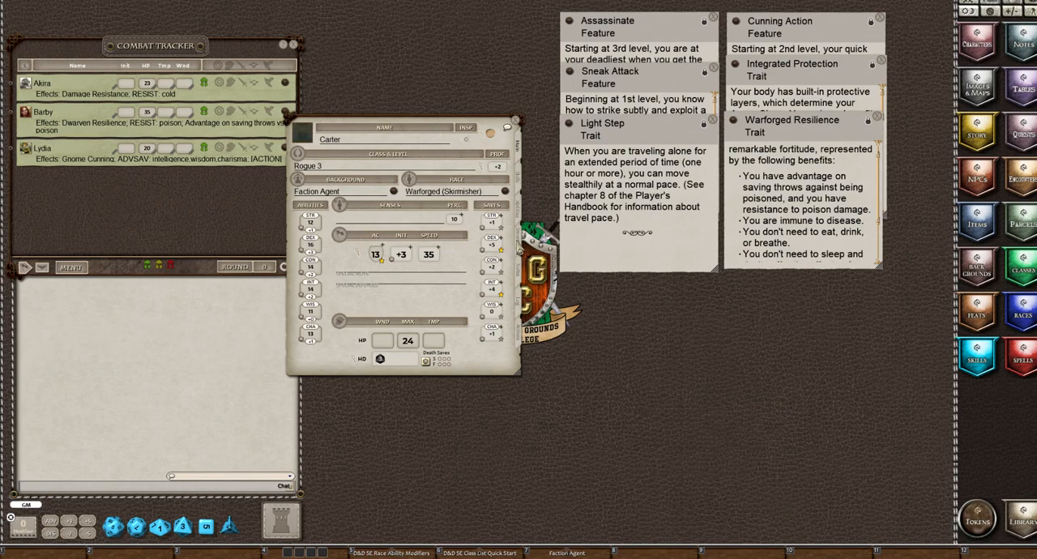
Show the character's inventory and check the module library for the 5E Background & Class Equipment Bundles, then close the library
left_click(517, 237)
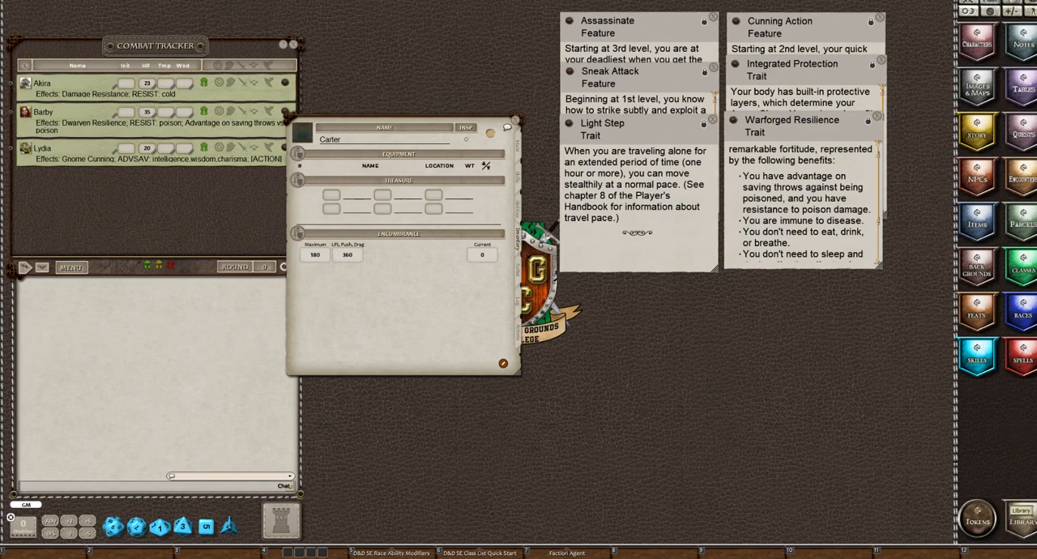
left_click(1021, 516)
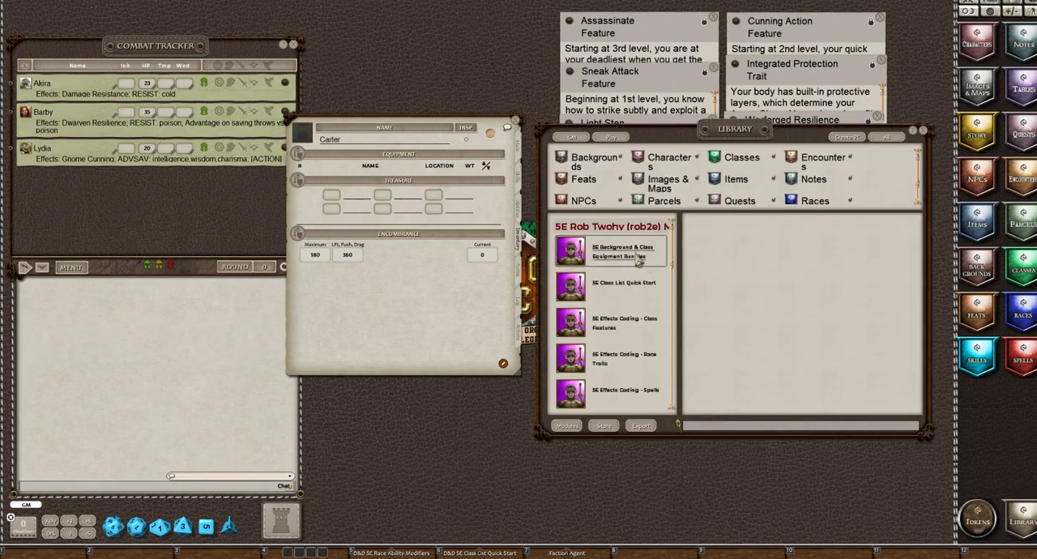
left_click(924, 131)
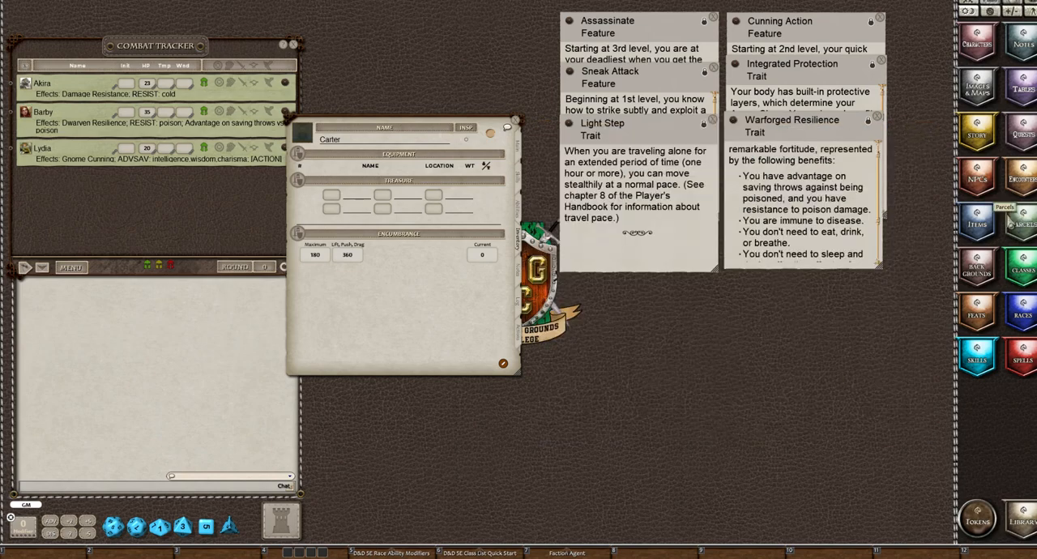
Search the items list for "Heal", add a Potion of Healing to the character's inventory, and close the list
left_click(978, 228)
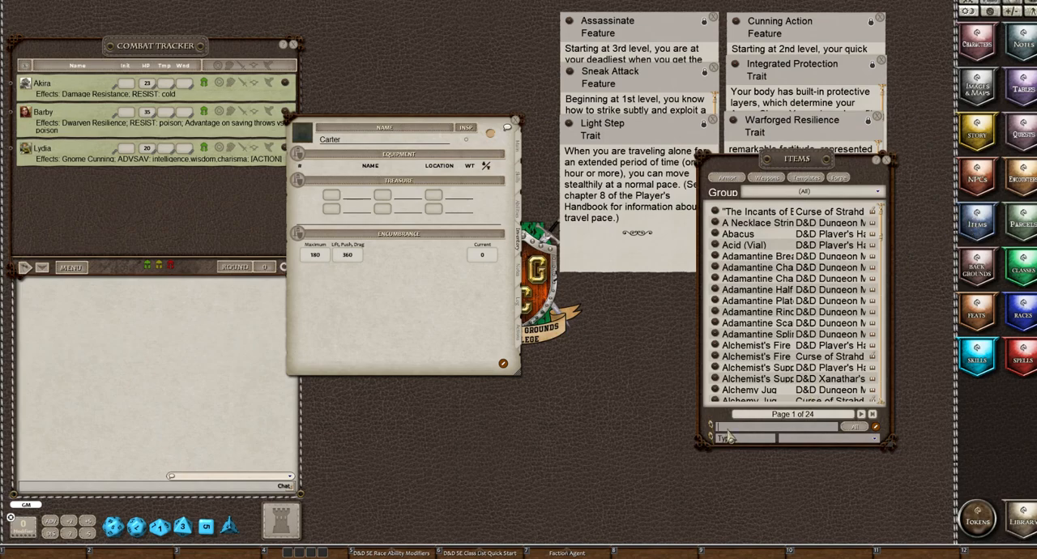
key("shift")
type("Heal")
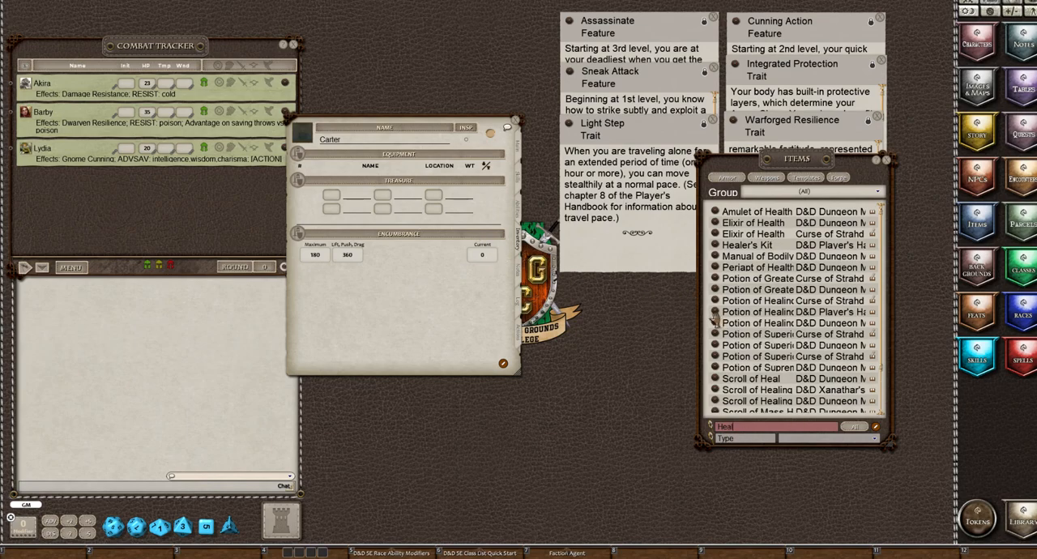
mouse_move(517, 237)
left_mouse_down()
mouse_move(309, 165)
mouse_move(335, 178)
left_mouse_up()
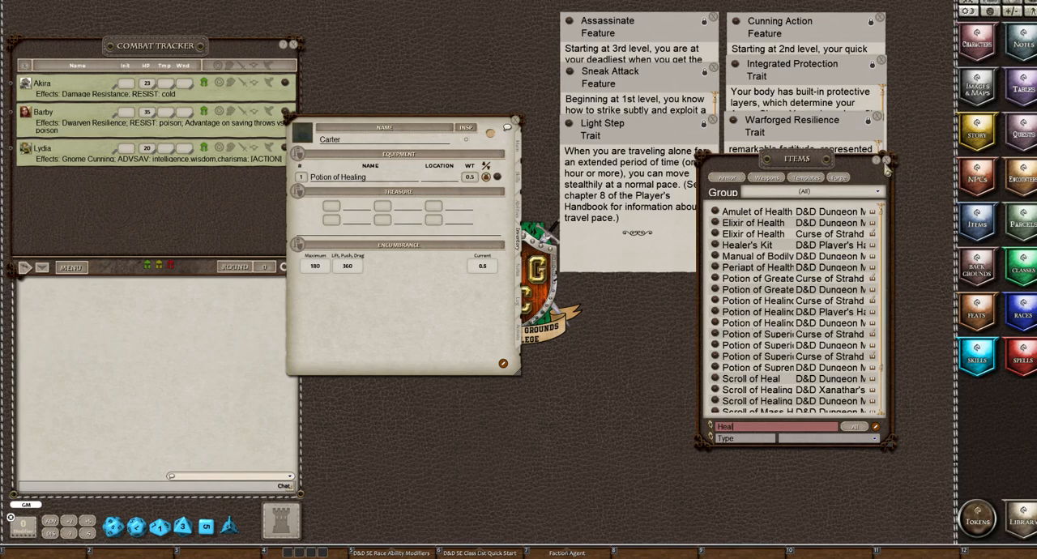
left_click(885, 162)
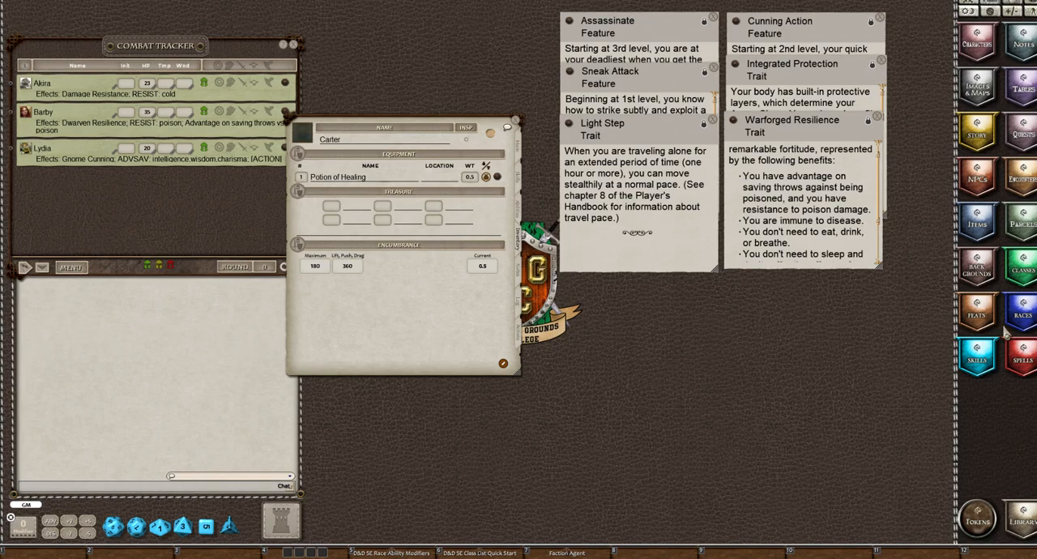
Filter the parcels to the 5E Background & Class Equipment Bundles group and add Background Equipment: Faction Agent to the character's inventory
left_click(1024, 228)
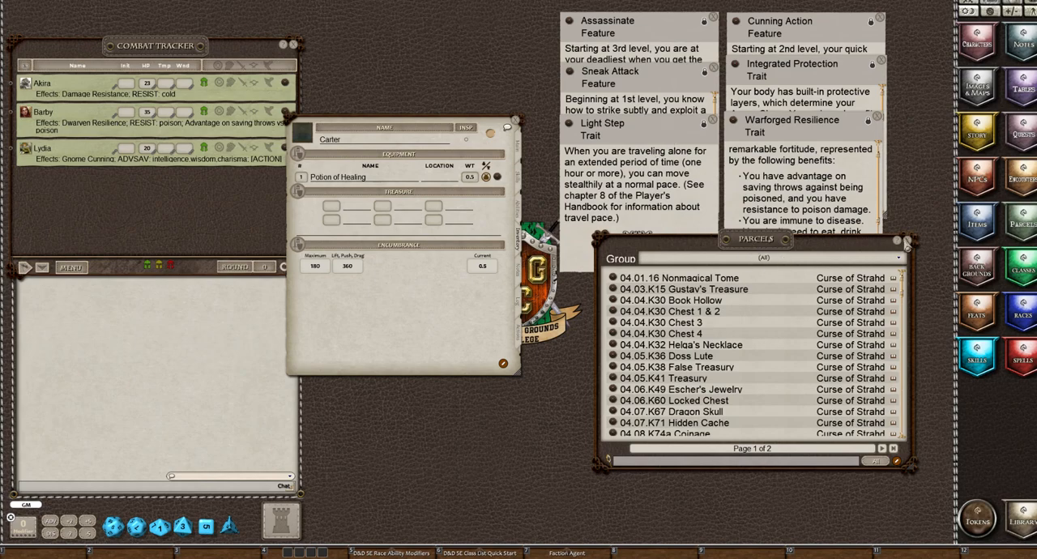
left_click(712, 259)
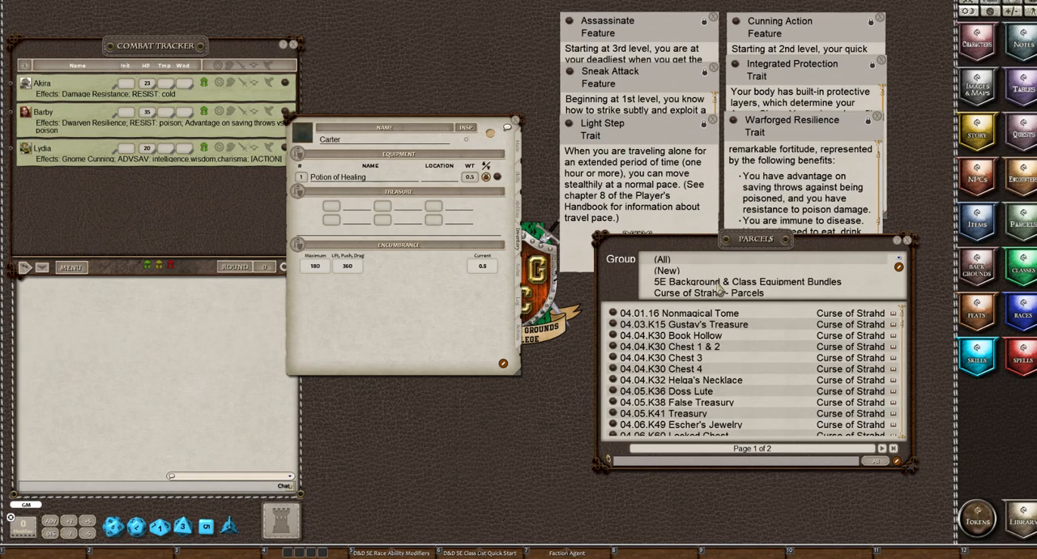
left_click(719, 286)
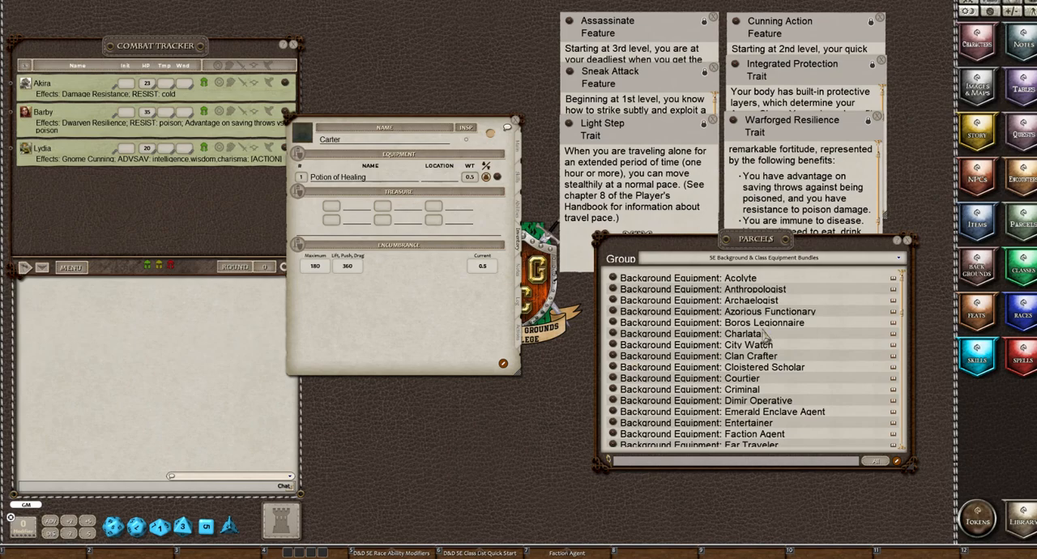
scroll(765, 340, "down", 2)
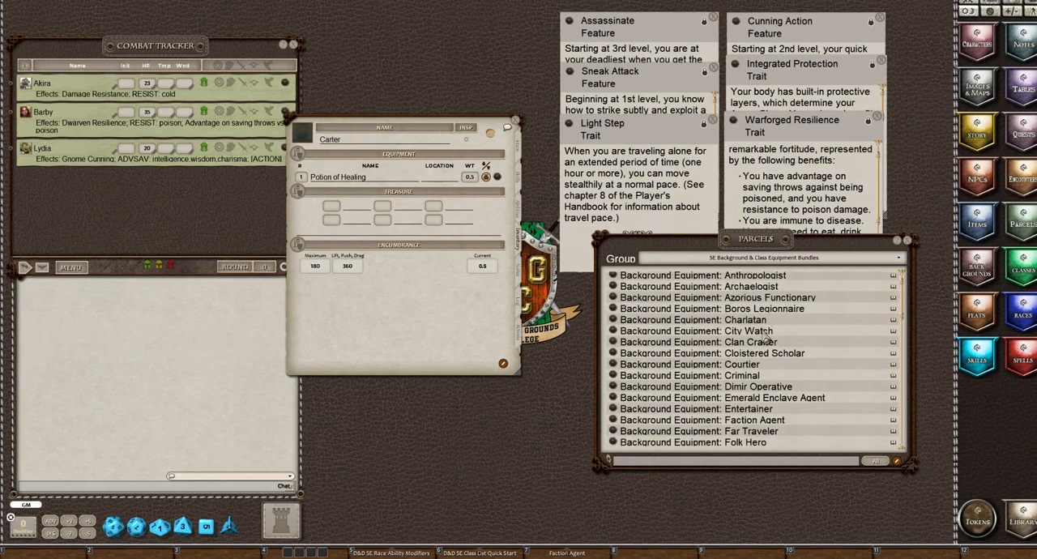
scroll(764, 340, "down", 3)
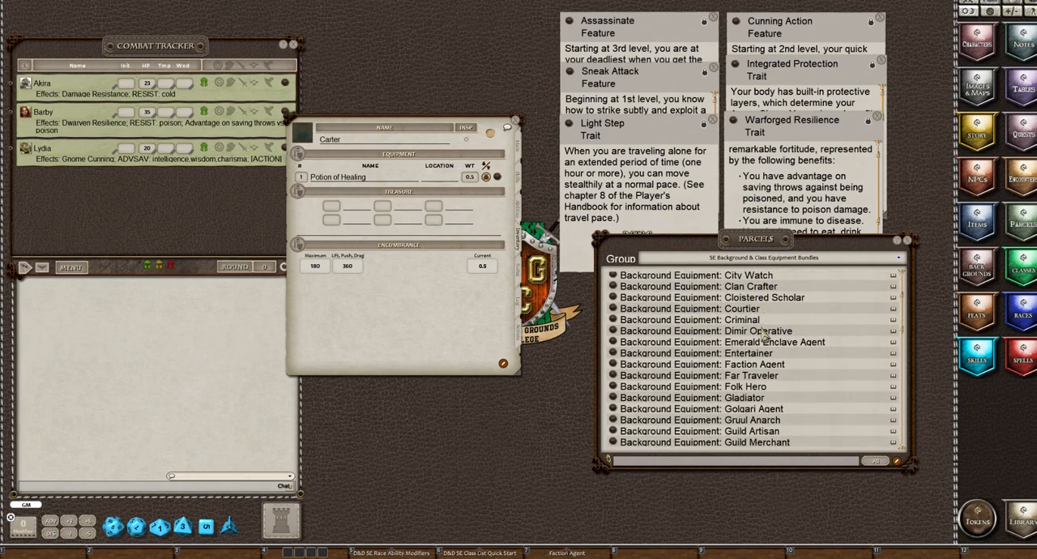
scroll(763, 341, "down", 1)
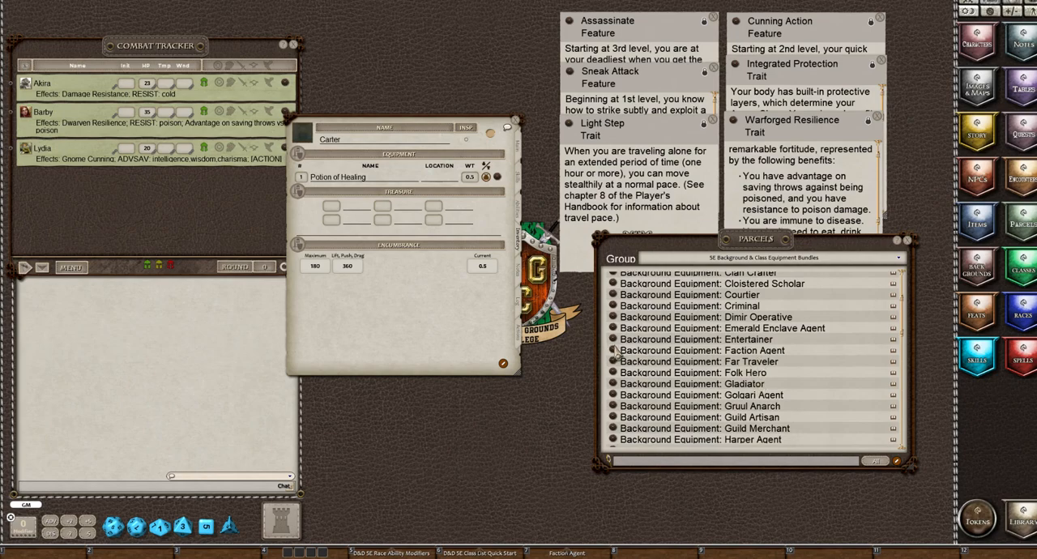
left_click_drag(567, 312, 394, 209)
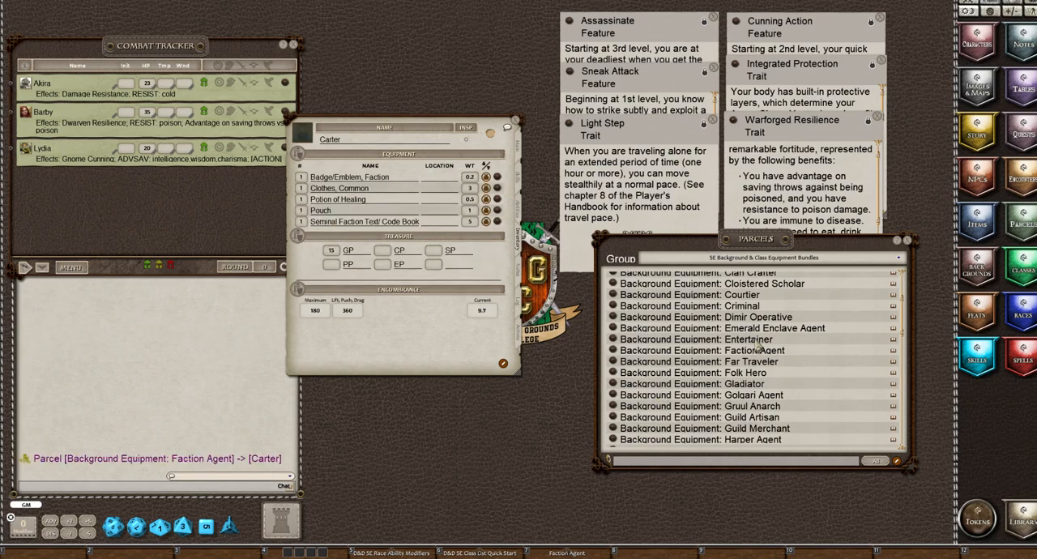
Add the Starting Equipment: Rogue parcel to the character's inventory and close the parcels list
scroll(757, 342, "down", 7)
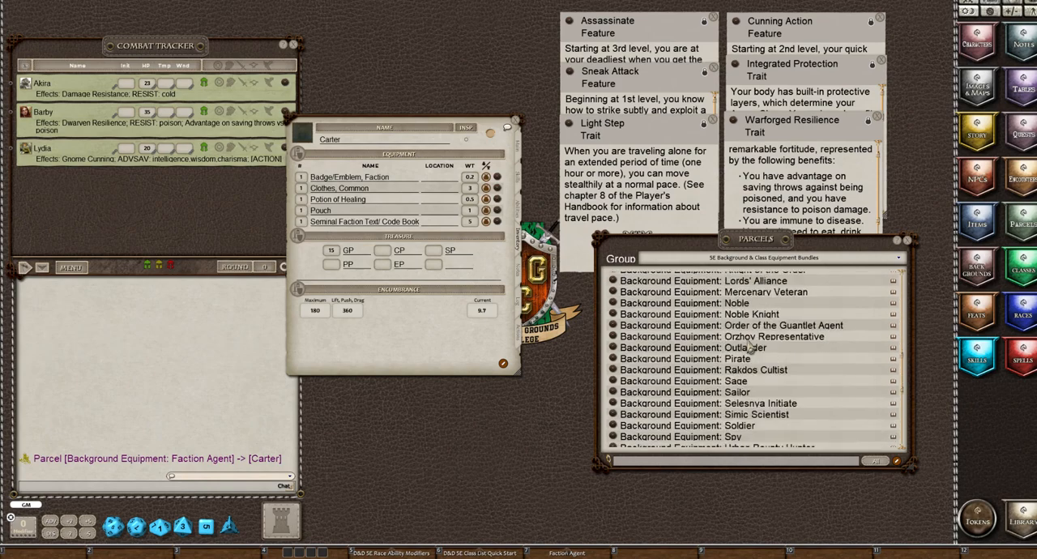
scroll(748, 347, "down", 6)
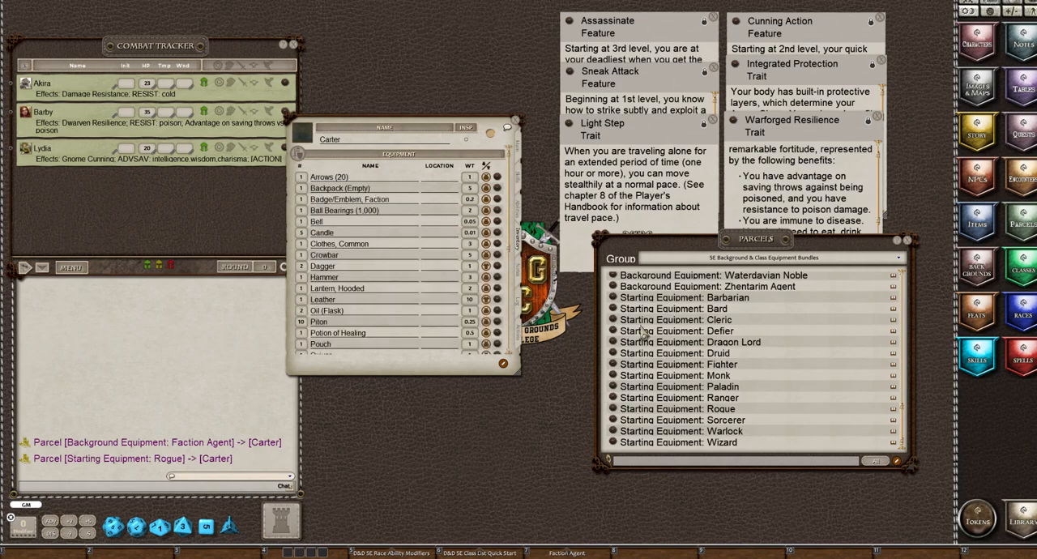
left_click(908, 242)
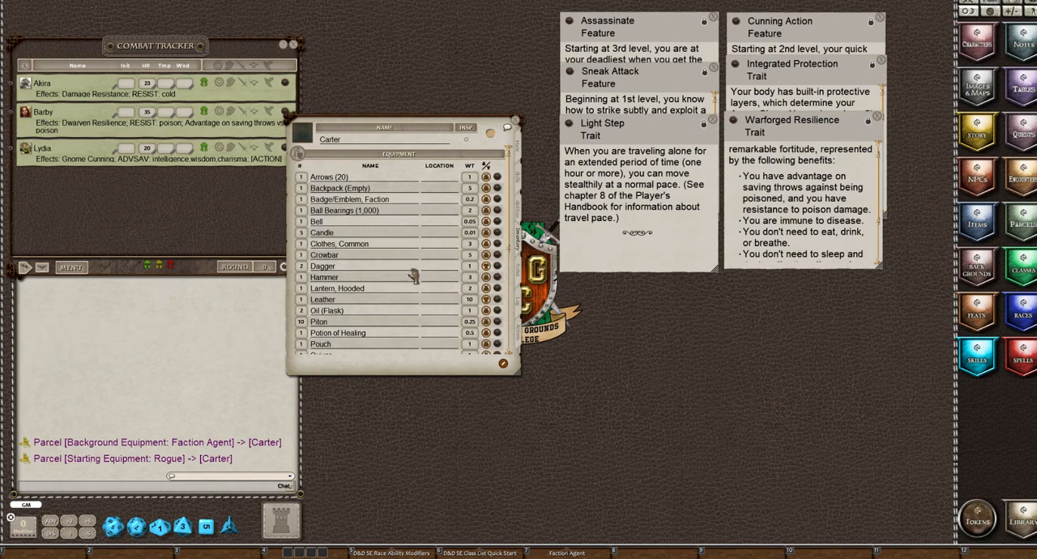
Review the character's complete equipment list down to the treasure section
scroll(413, 275, "down", 5)
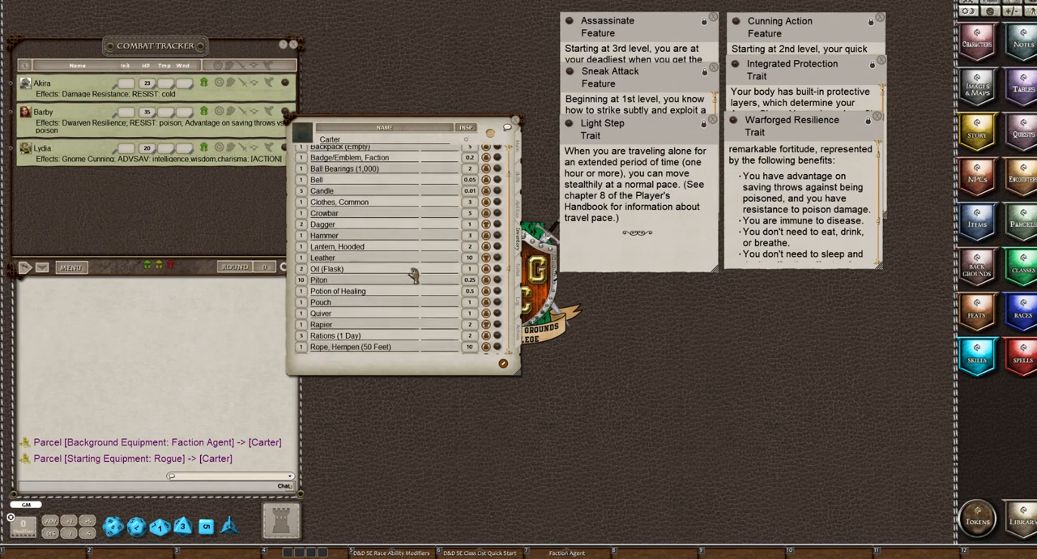
scroll(411, 276, "down", 2)
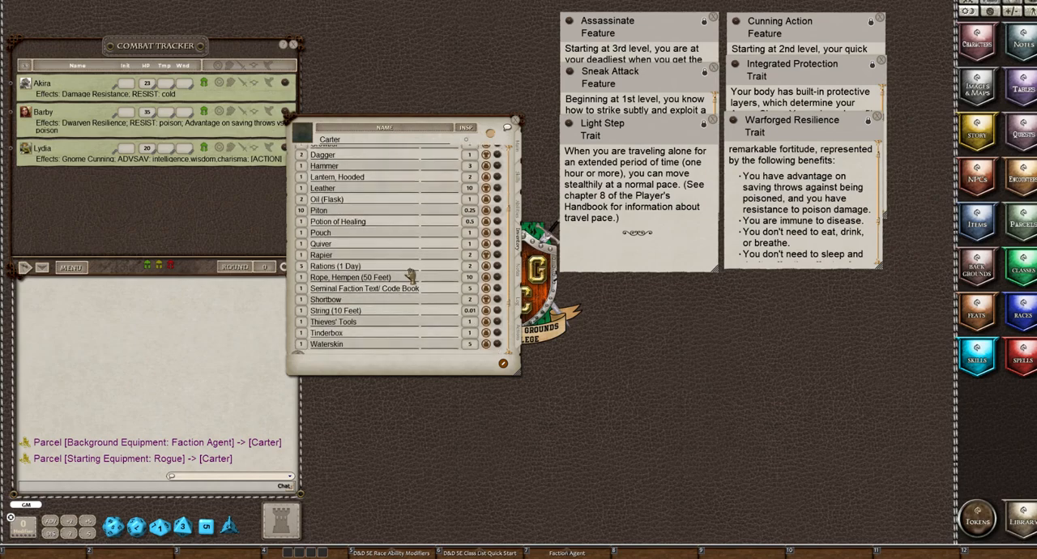
scroll(411, 277, "down", 2)
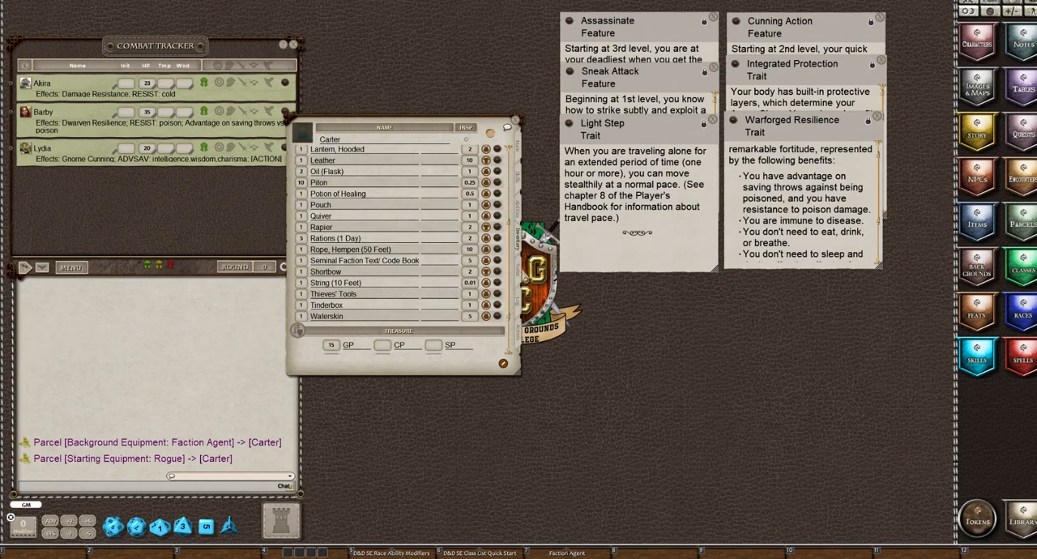
Show the character's personal notes page and open the Faction Agent background description in the free space beside it
left_click(520, 277)
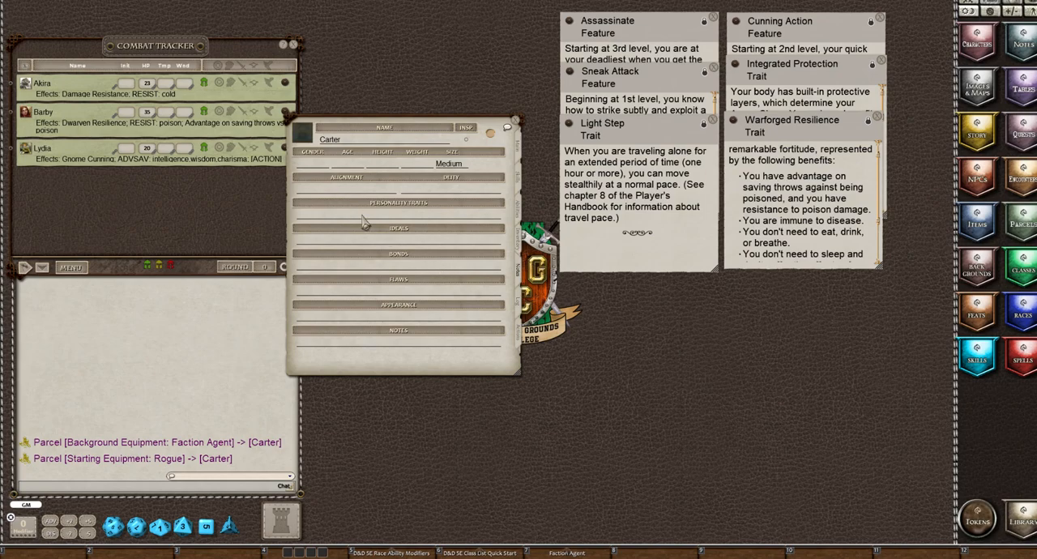
left_click(567, 552)
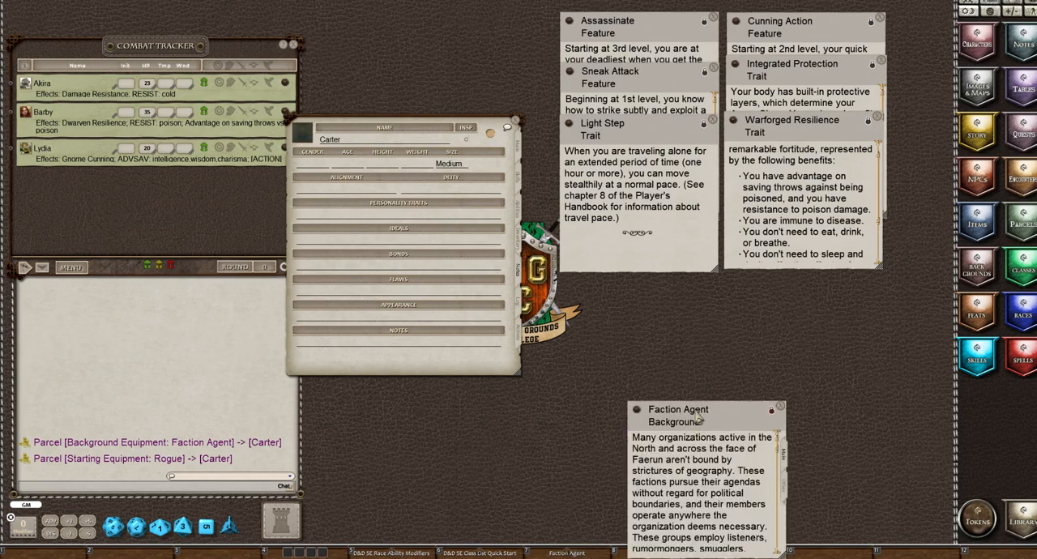
left_click_drag(700, 417, 698, 314)
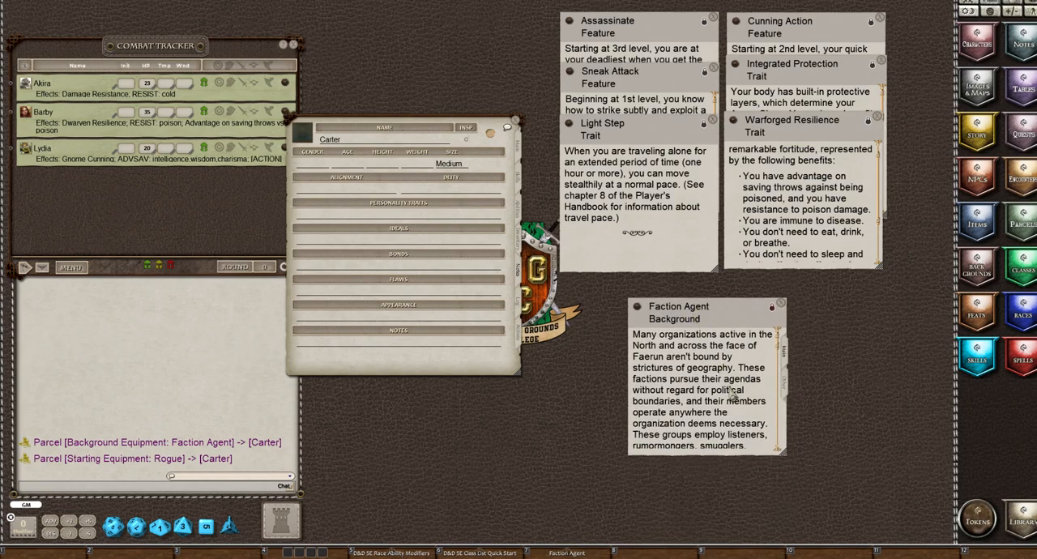
Read through the Faction Agent background, enlarging its window, as far as the suggested characteristics tables
scroll(731, 393, "down", 5)
scroll(731, 392, "down", 10)
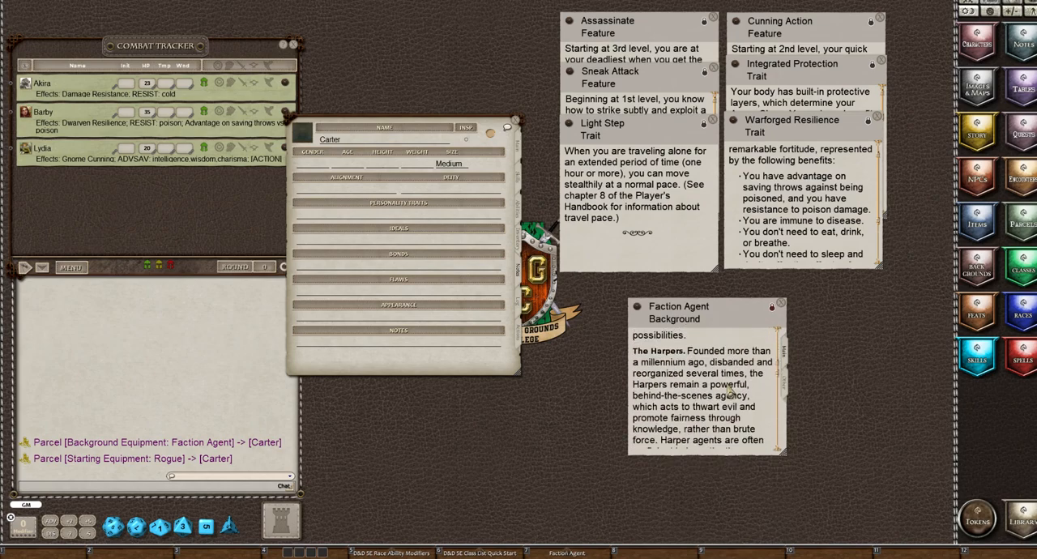
scroll(731, 392, "down", 2)
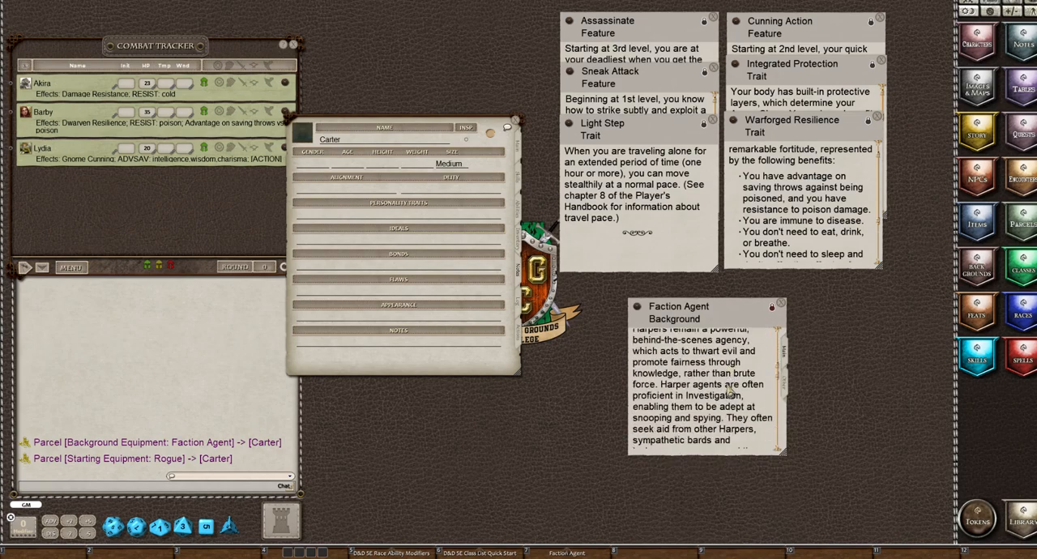
scroll(731, 392, "down", 2)
scroll(731, 391, "down", 10)
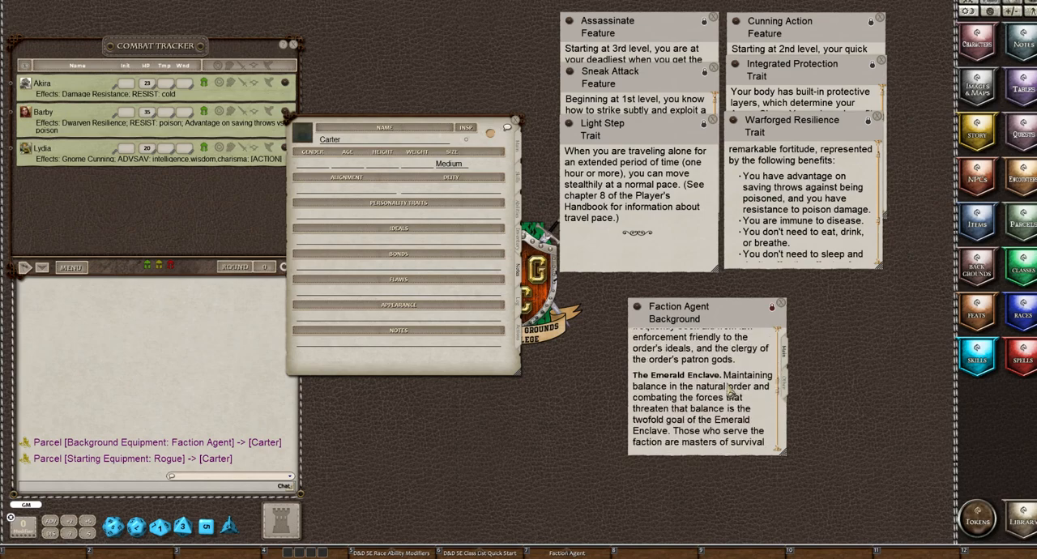
scroll(729, 392, "down", 5)
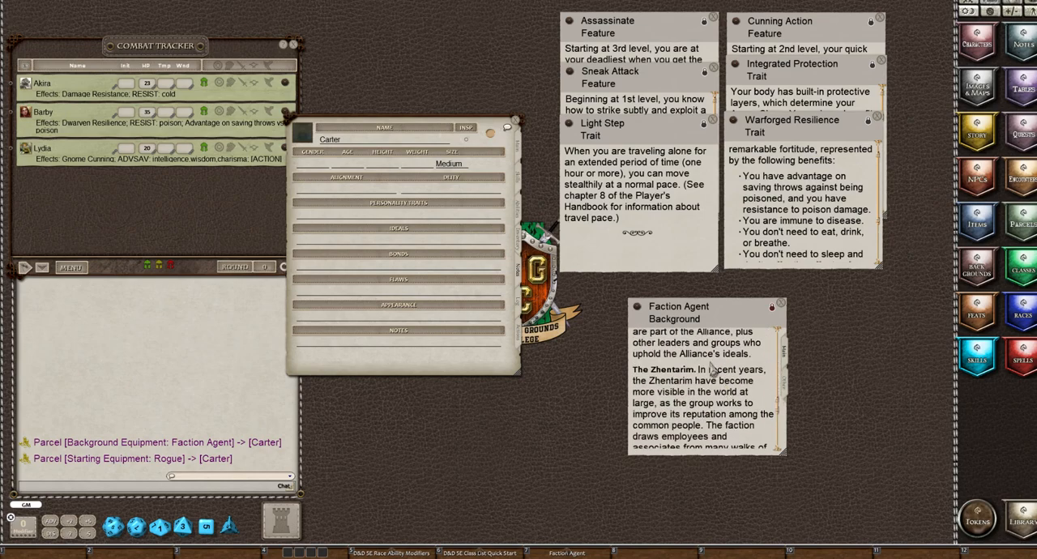
left_click_drag(687, 312, 639, 229)
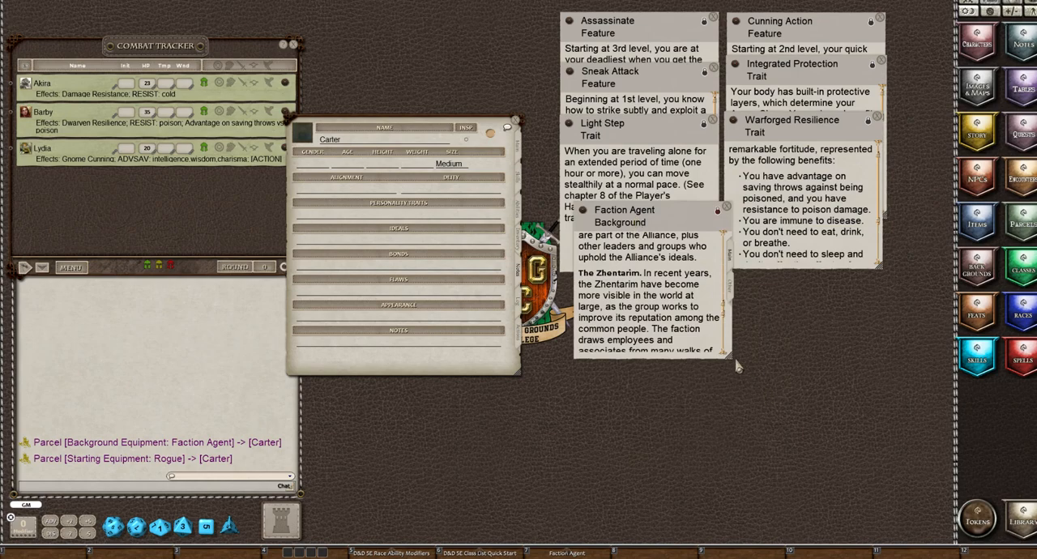
left_click_drag(728, 356, 892, 465)
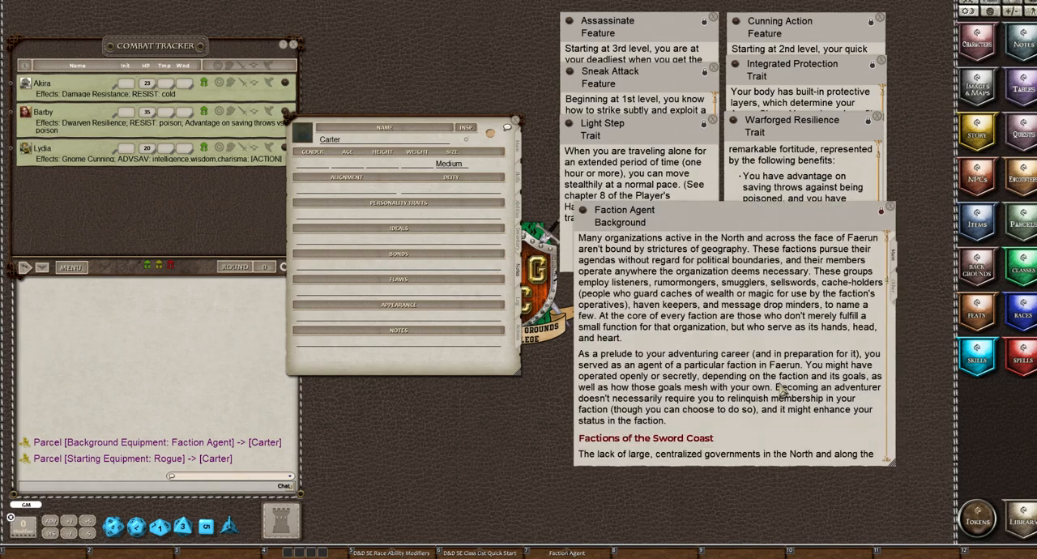
scroll(781, 391, "down", 1)
scroll(782, 391, "down", 12)
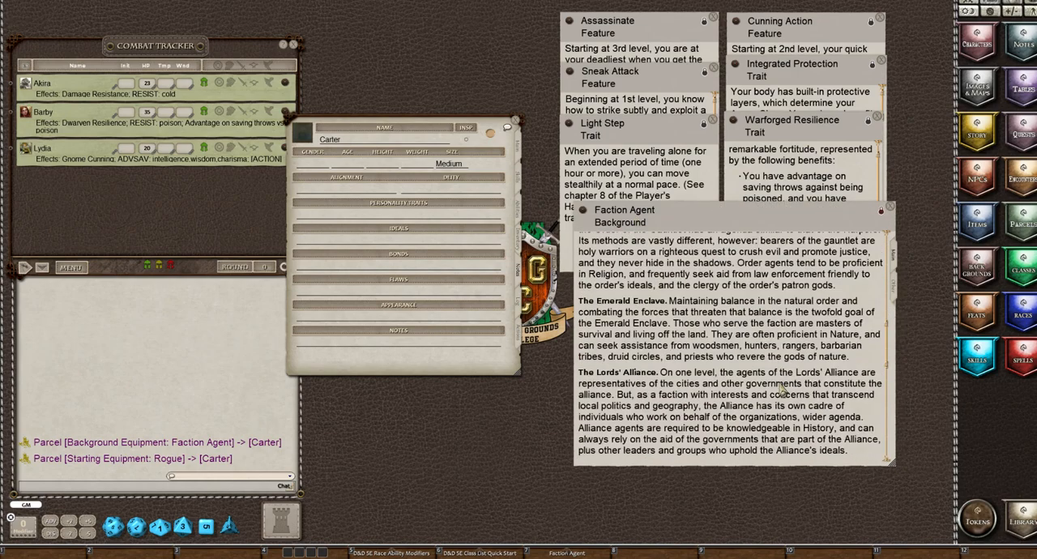
scroll(781, 392, "down", 8)
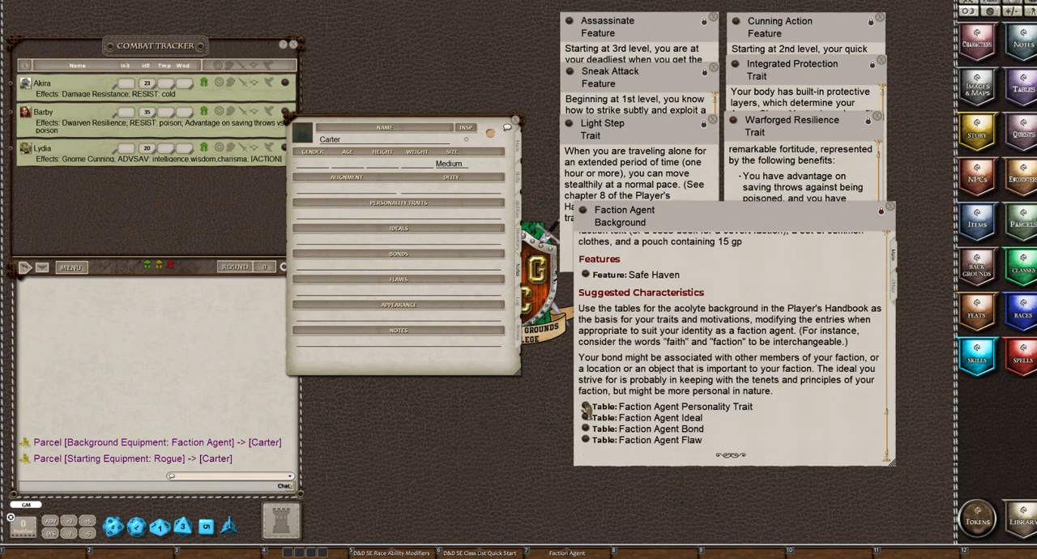
Open the Faction Agent Personality Trait table, clear the chat log, and roll on the table
left_click(586, 409)
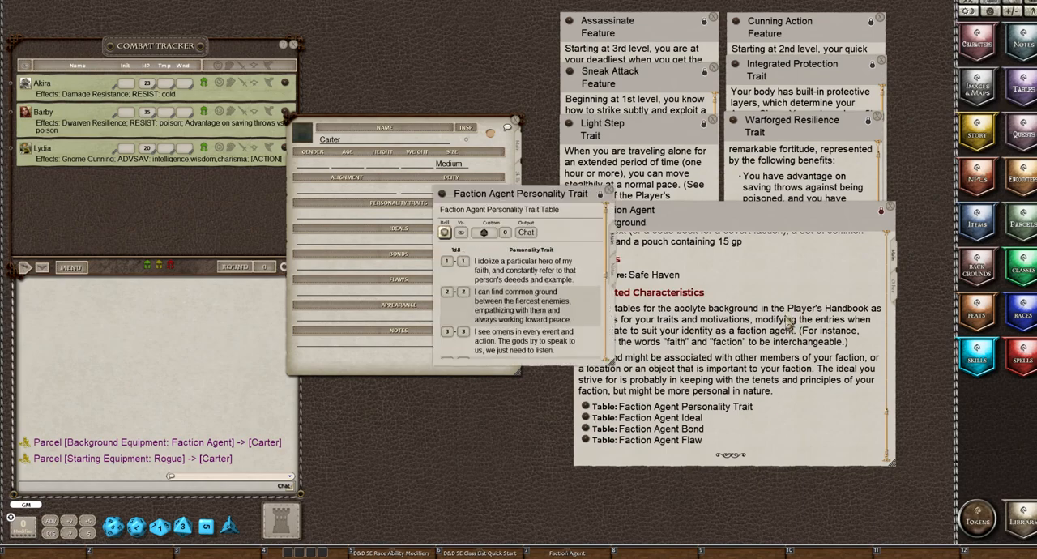
left_click(480, 232)
right_click(135, 347)
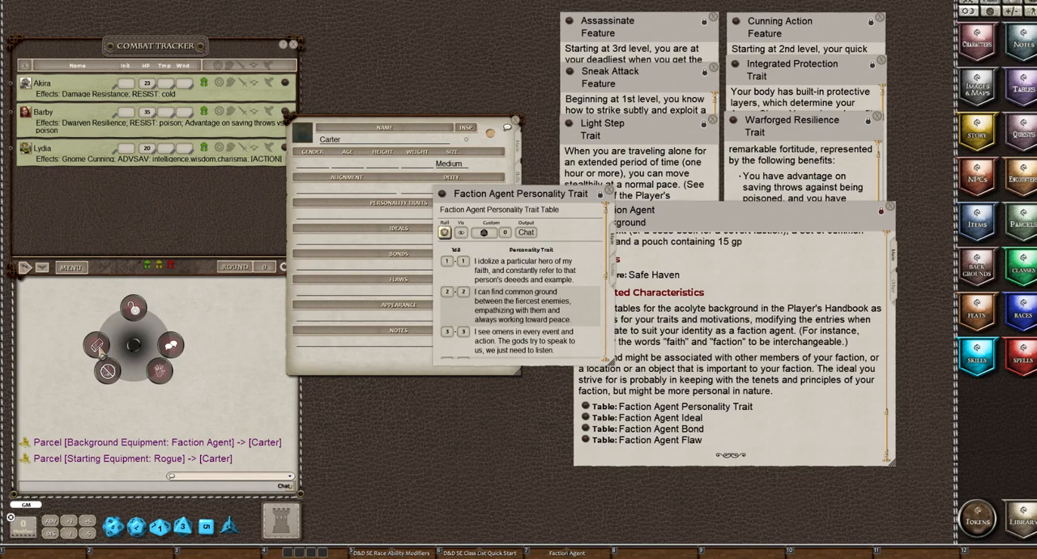
left_click(97, 347)
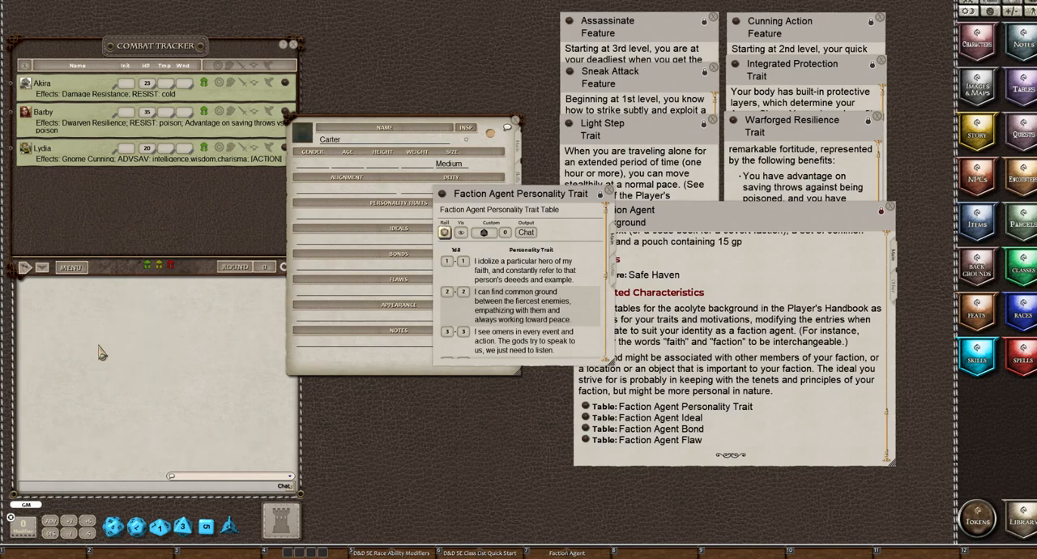
left_click(444, 234)
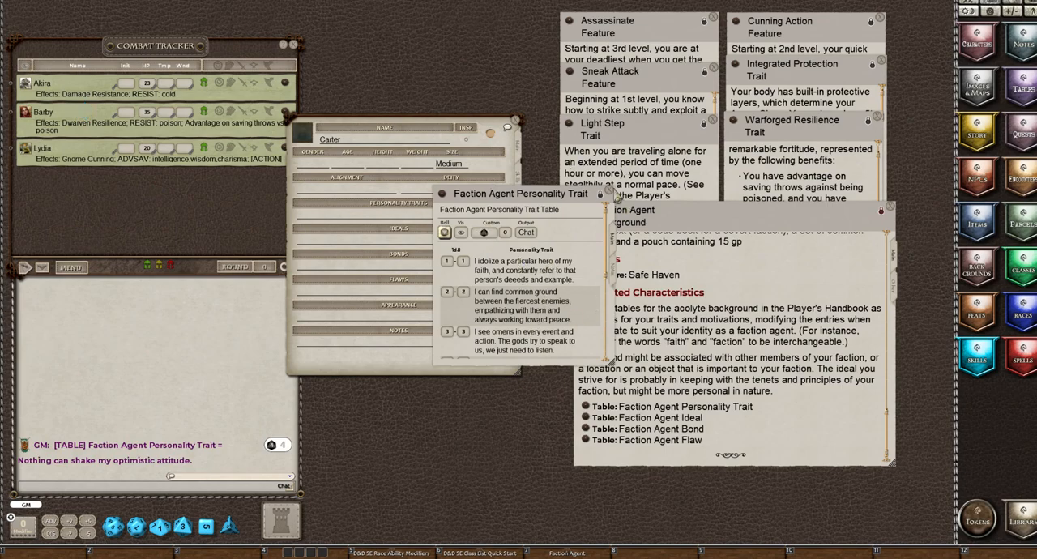
Close the personality trait table and copy "Nothing can shake my optimistic attitude." from the chat into the character's Personality Traits
left_click(608, 192)
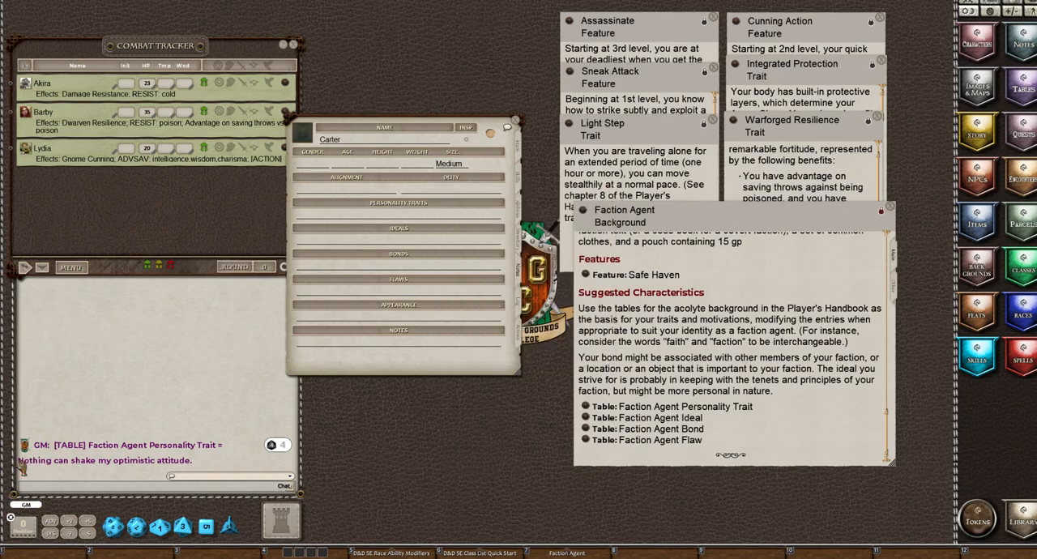
left_click_drag(24, 462, 343, 247)
left_click_drag(298, 195, 301, 212)
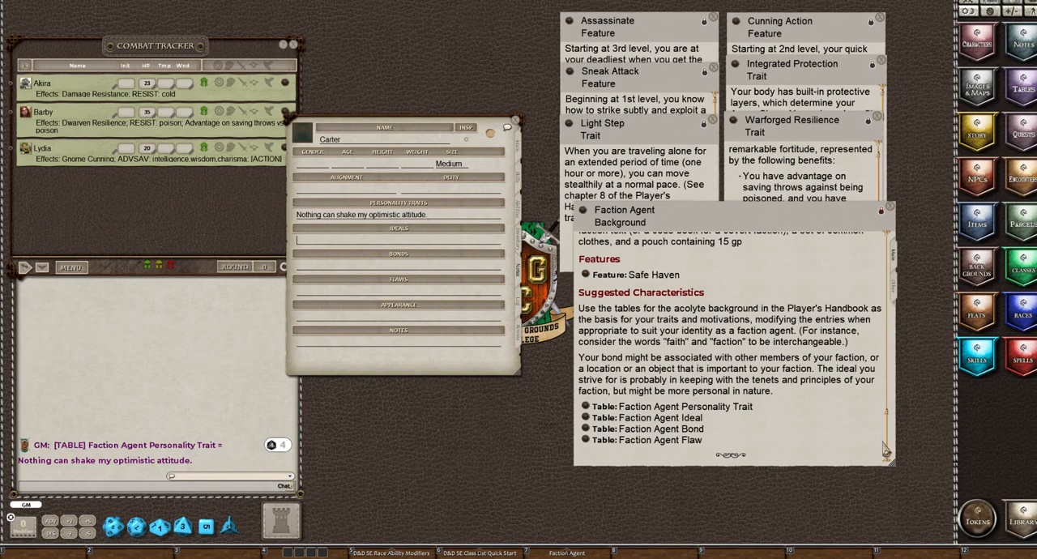
Roll on the Faction Agent Ideal table and copy the resulting Charity ideal from the chat into the character's Ideals
left_click(587, 418)
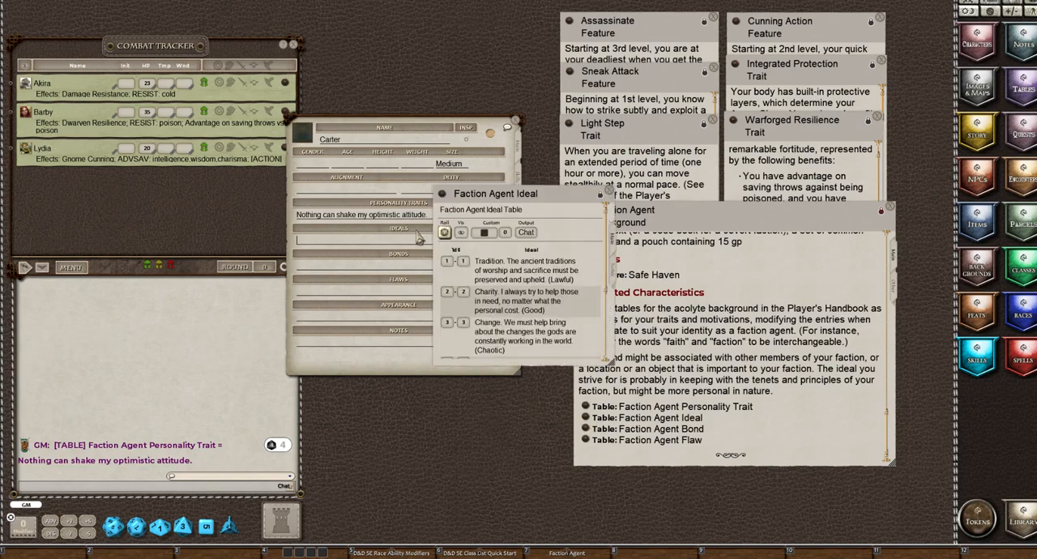
left_click_drag(444, 233, 281, 60)
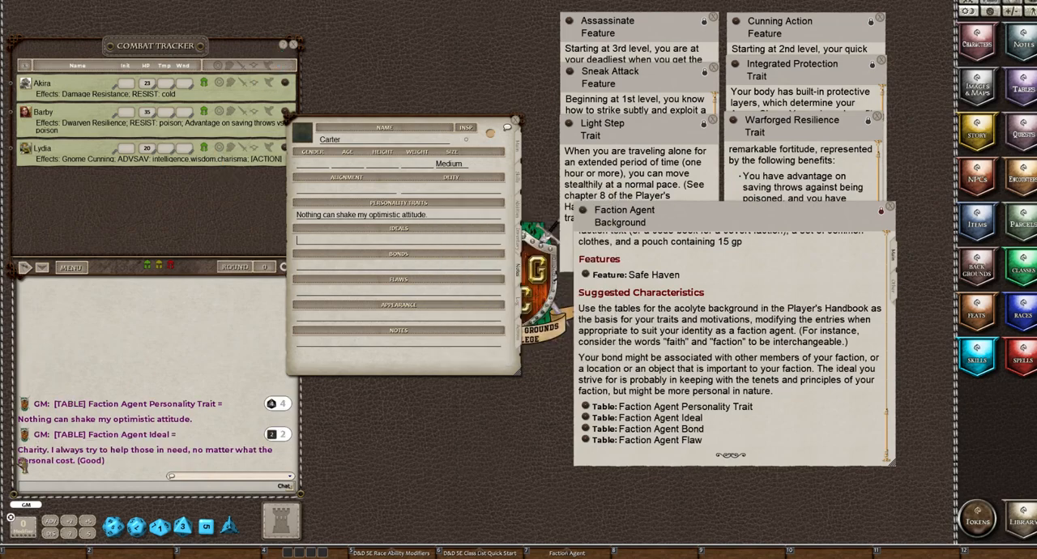
left_click_drag(24, 455, 398, 243)
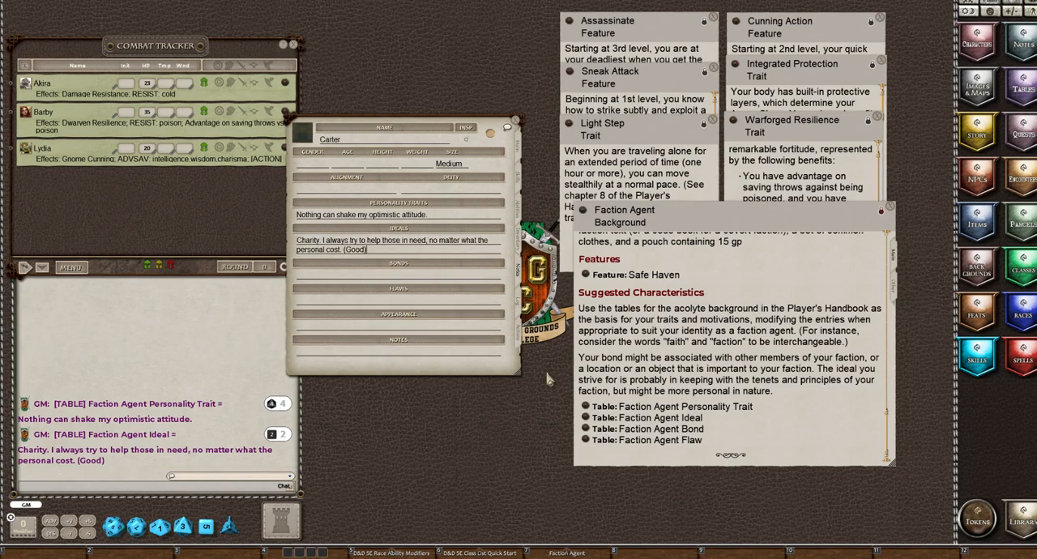
Roll on the Faction Agent Bond table and copy the resulting sacred text bond from the chat into the character's Bonds
left_click(601, 429)
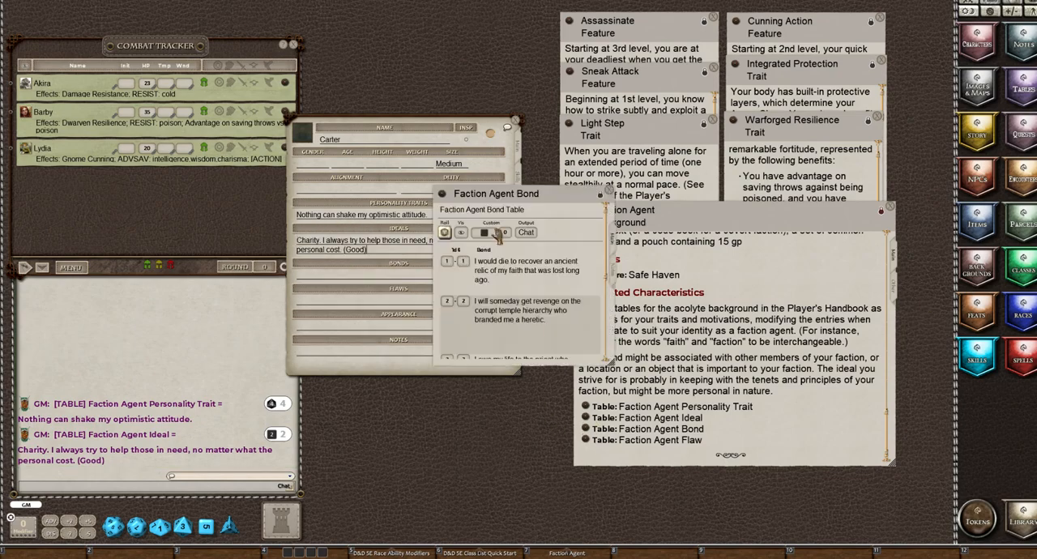
left_click(444, 232)
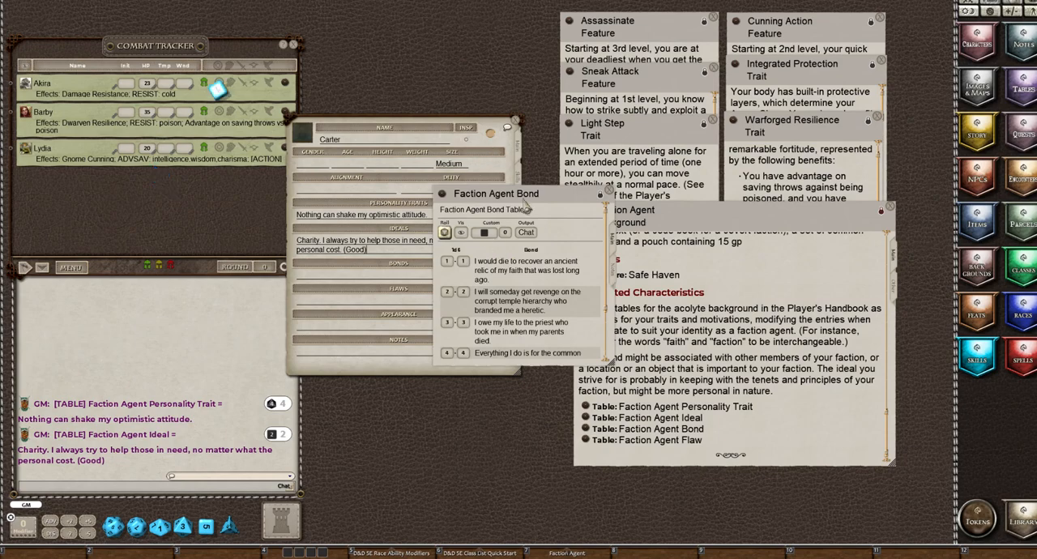
left_click(601, 194)
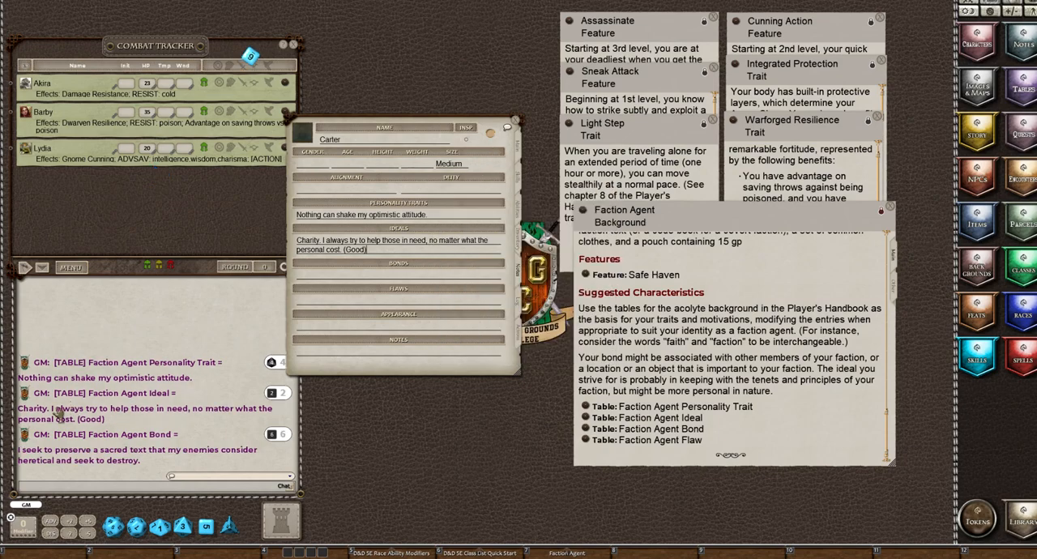
left_click_drag(28, 449, 381, 276)
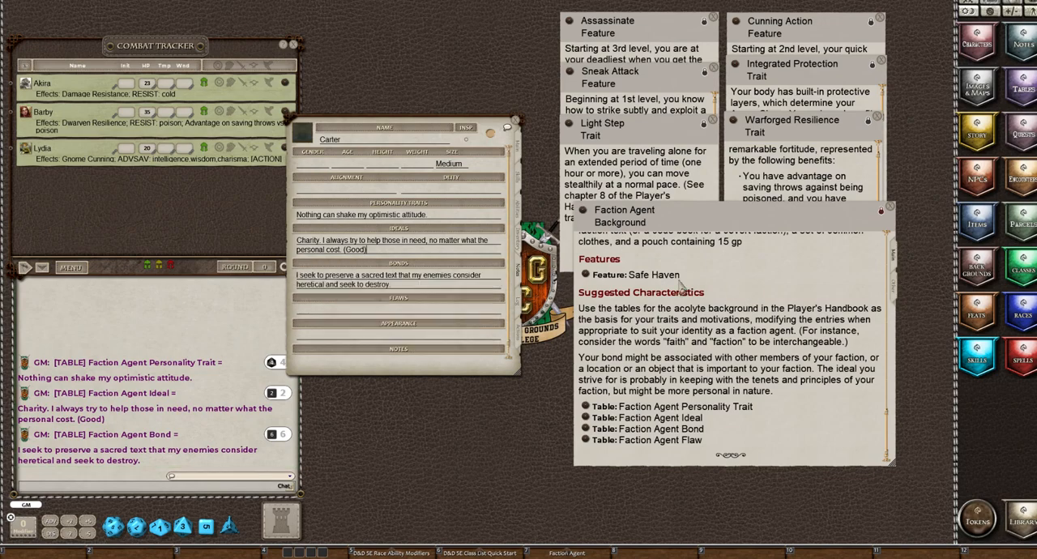
Roll on the Faction Agent Flaw table and copy "I am inflexible in my thinking." from the chat into the character's Flaws
left_click(586, 440)
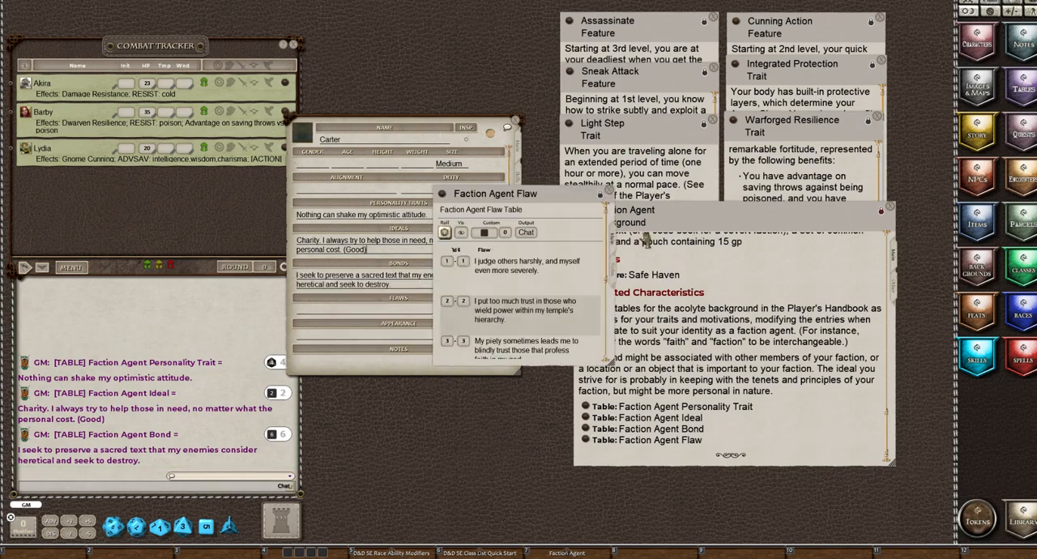
left_click(444, 233)
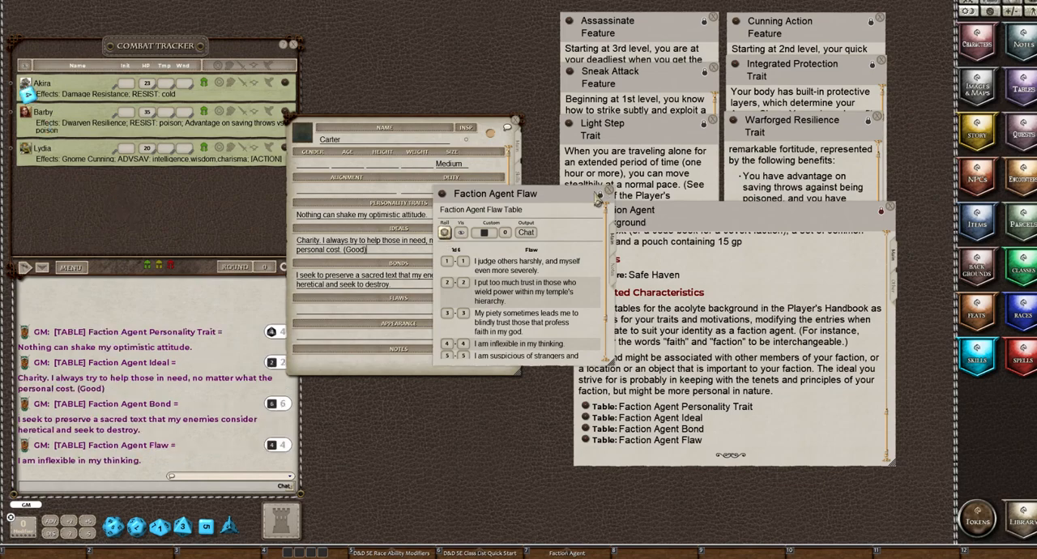
left_click(609, 191)
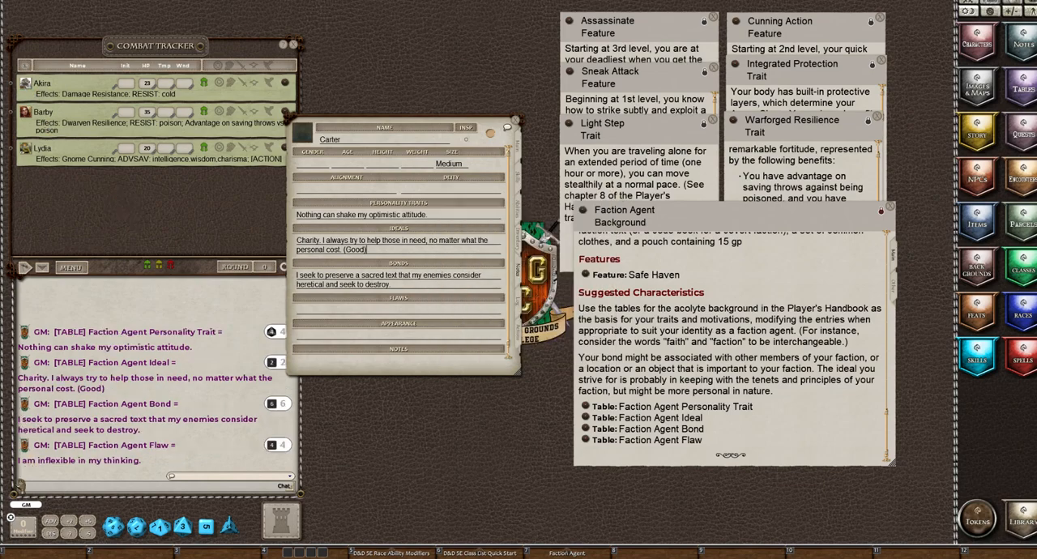
left_click_drag(22, 466, 363, 318)
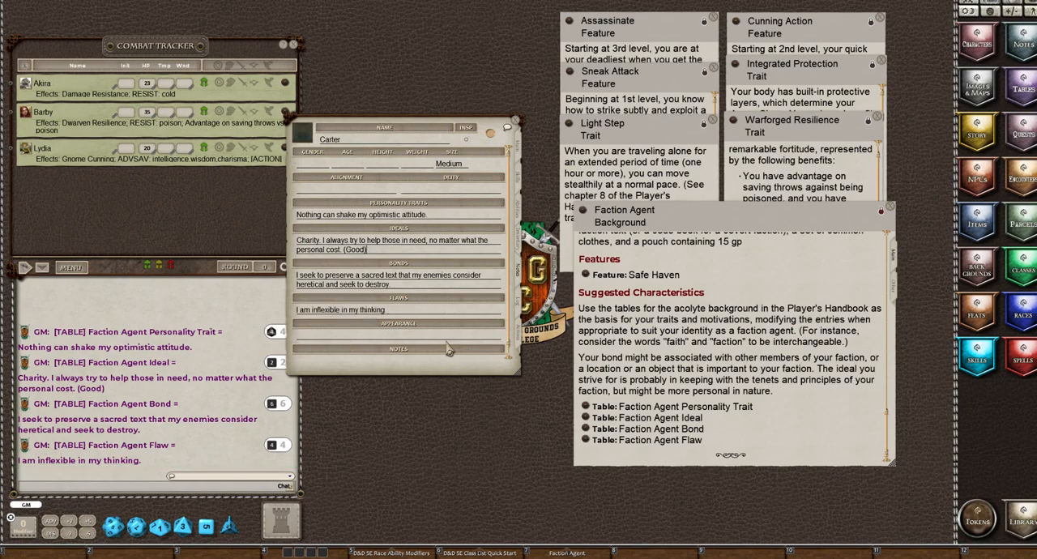
Review the rest of the character's notes, the adventure log and the list of weapon actions
scroll(457, 327, "down", 1)
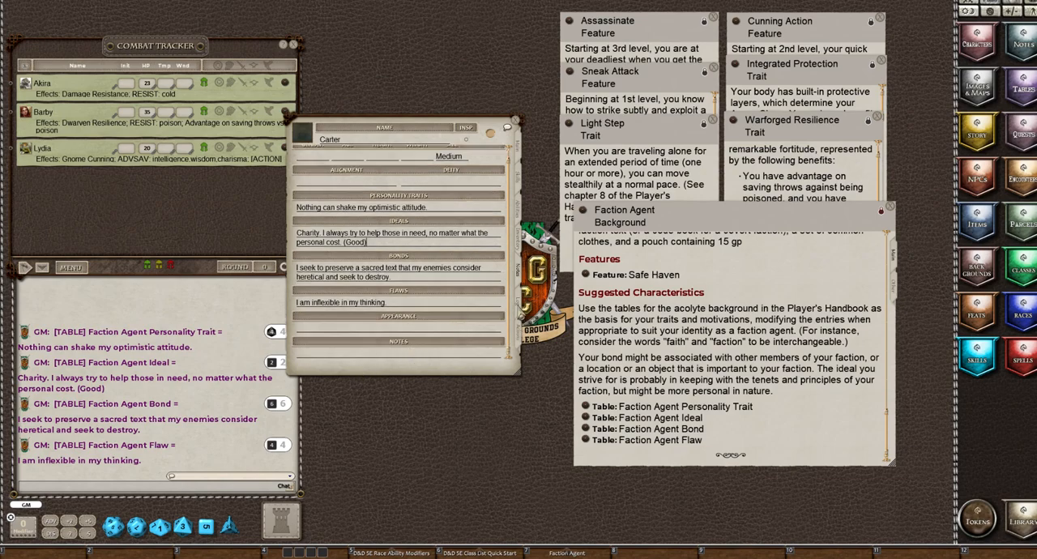
left_click(518, 302)
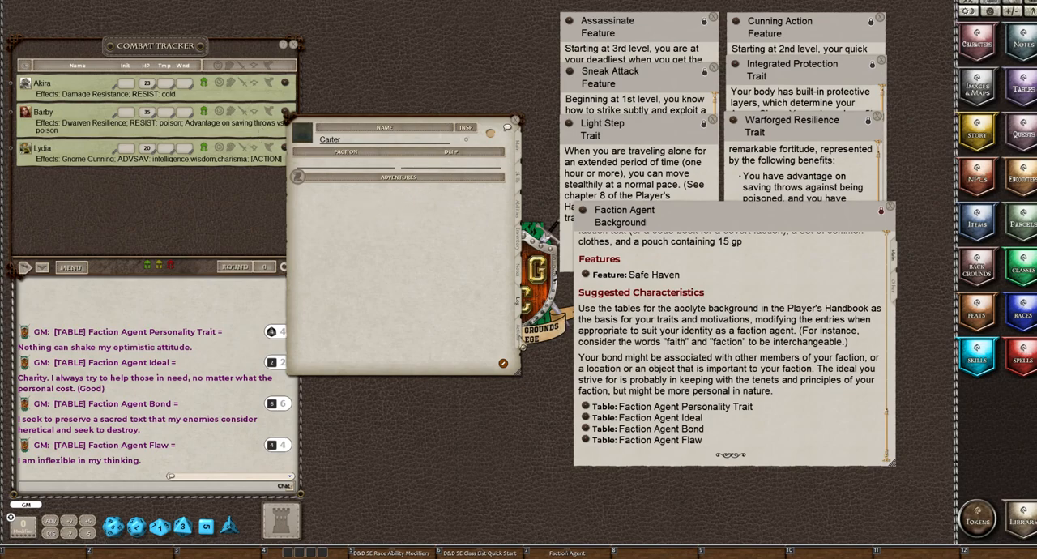
left_click(519, 336)
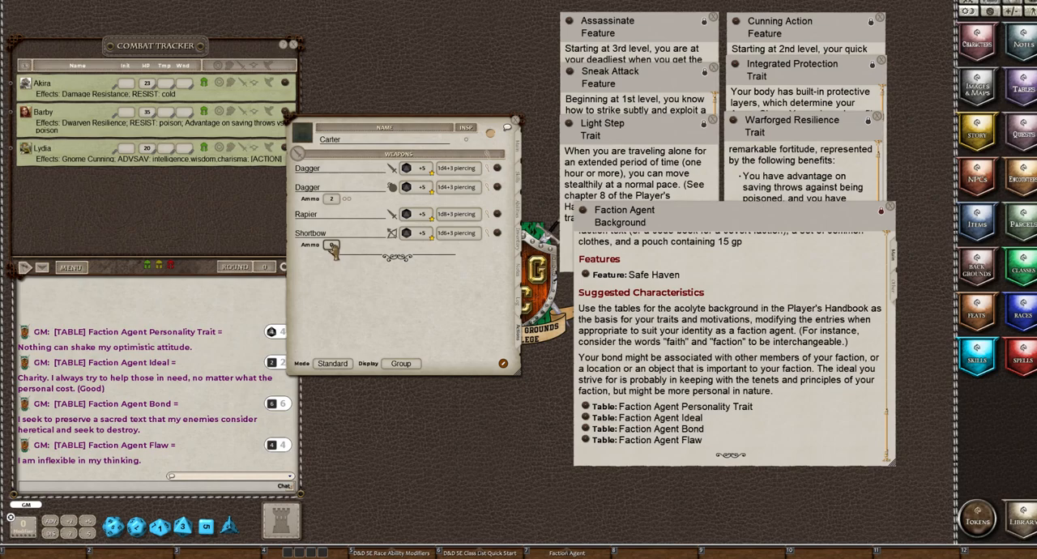
Set the Shortbow's ammo to 20 and add a new power entry with the ability group Consumables
left_click(332, 246)
type("20")
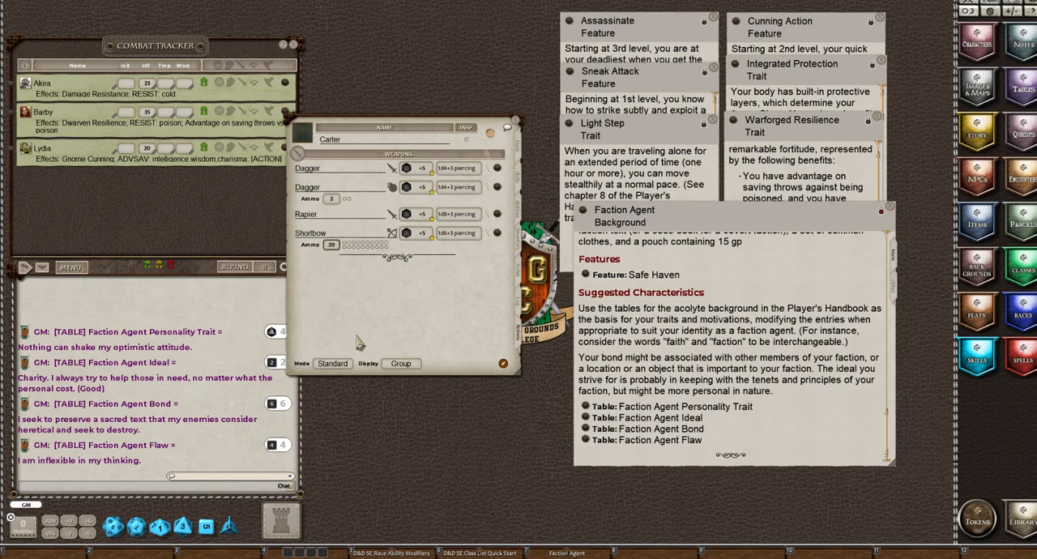
left_click(503, 366)
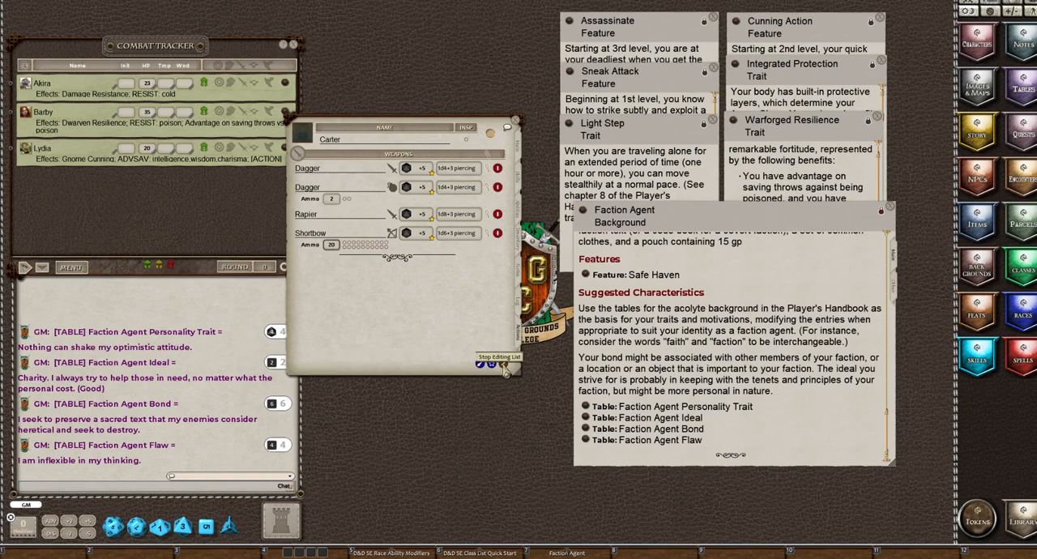
left_click(491, 364)
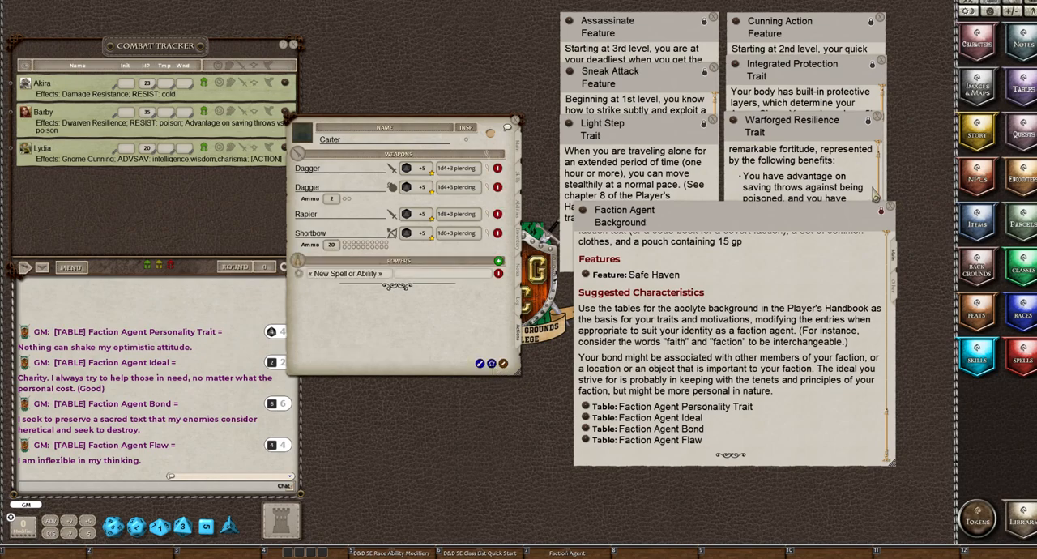
left_click(889, 208)
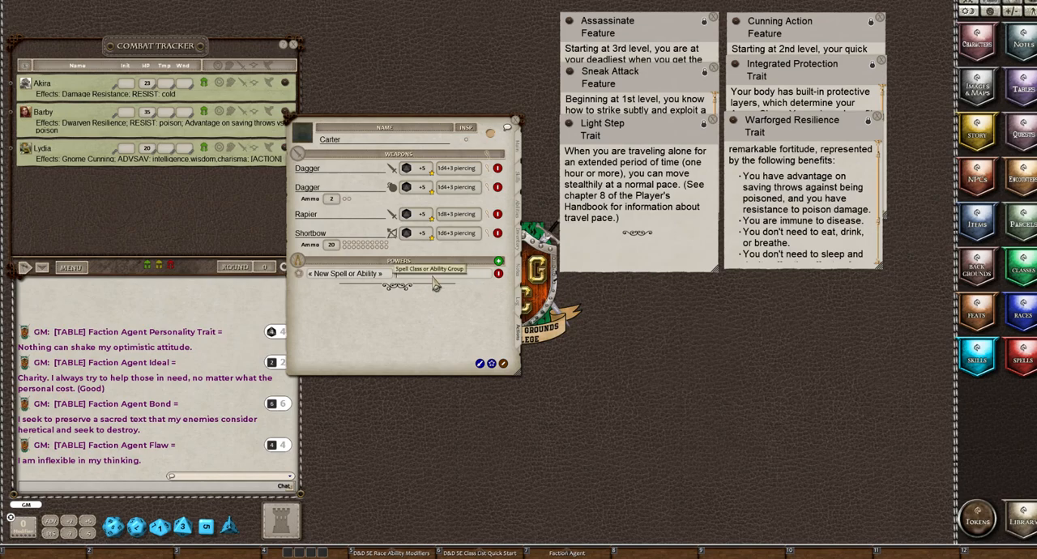
type("Consumables")
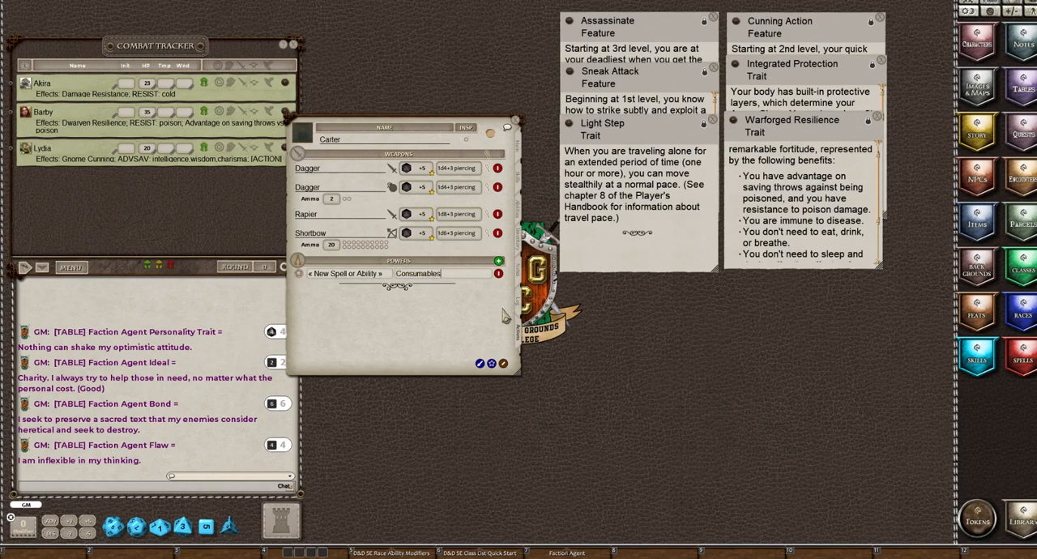
left_click(503, 364)
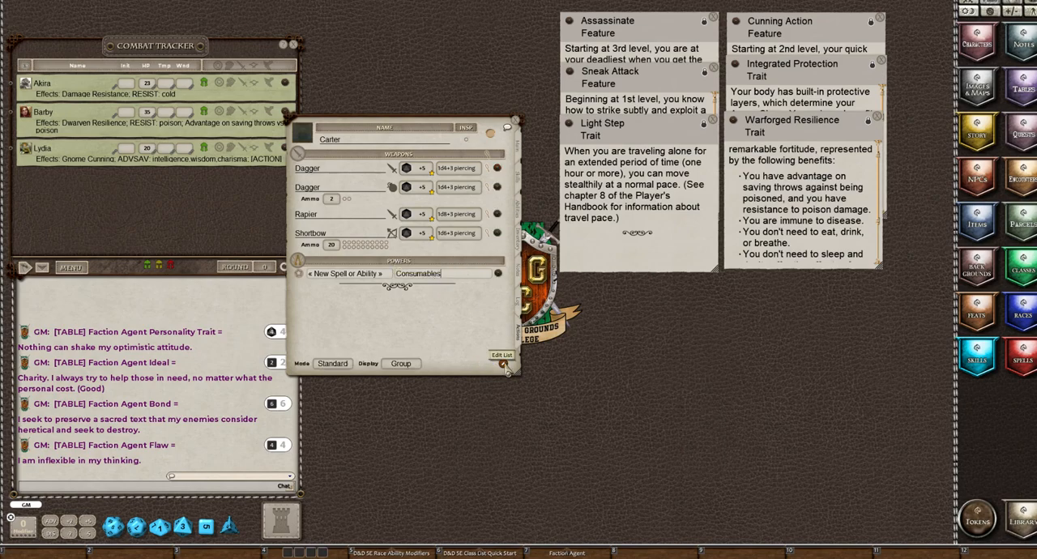
Add another new power entry and assign it to the ability group Racial Traits
left_click(503, 364)
left_click(491, 364)
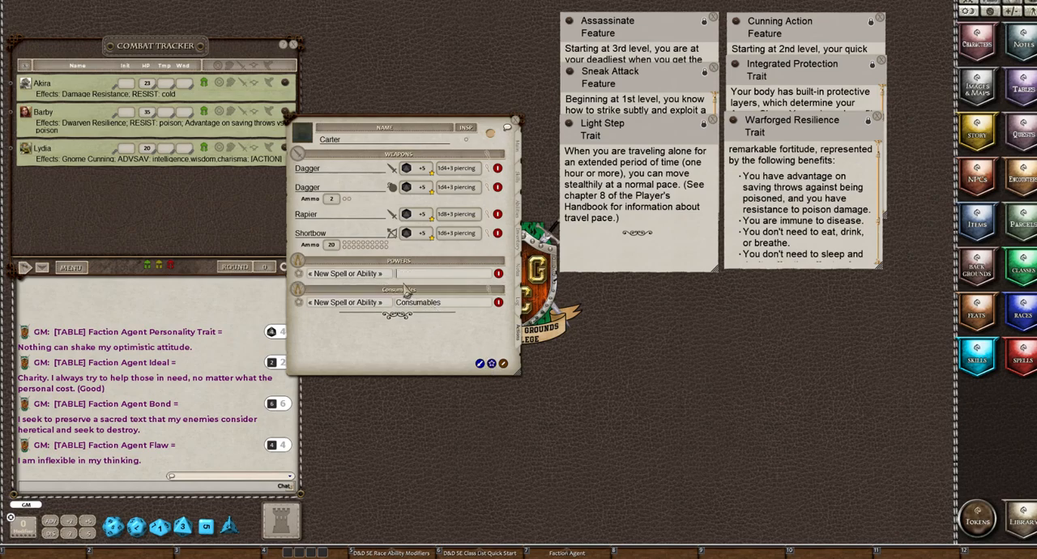
type("Racial Traits")
left_click(503, 365)
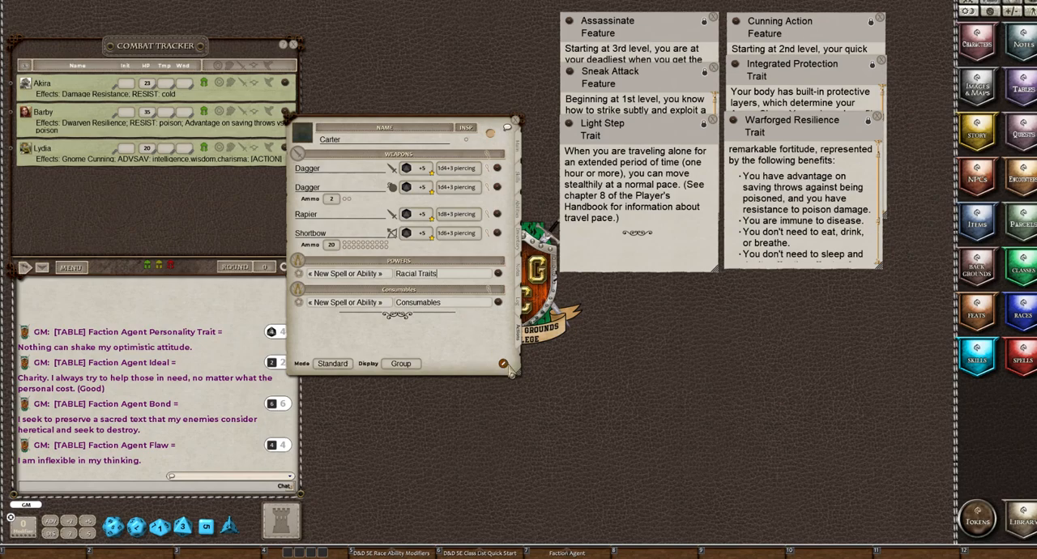
Add a third power entry to the character's actions and assign it to the ability group Standard Actions
left_click(504, 366)
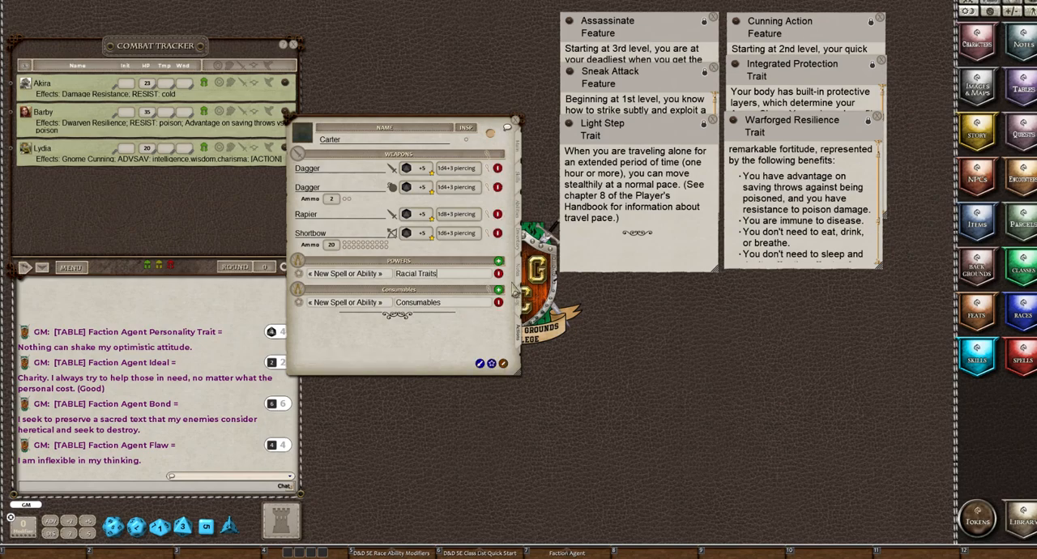
left_click(491, 364)
left_click_drag(357, 127, 403, 74)
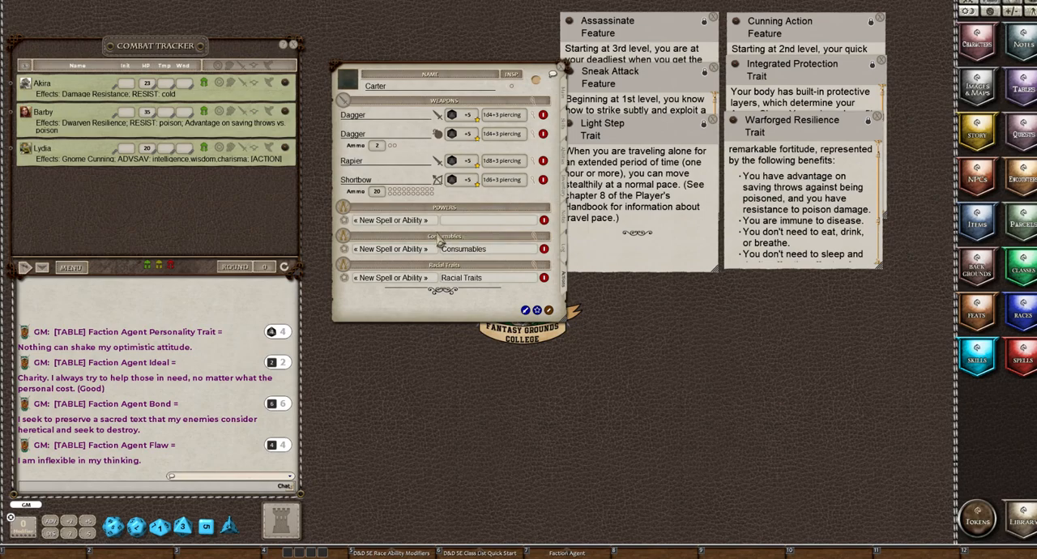
left_click(386, 251)
left_click(369, 219)
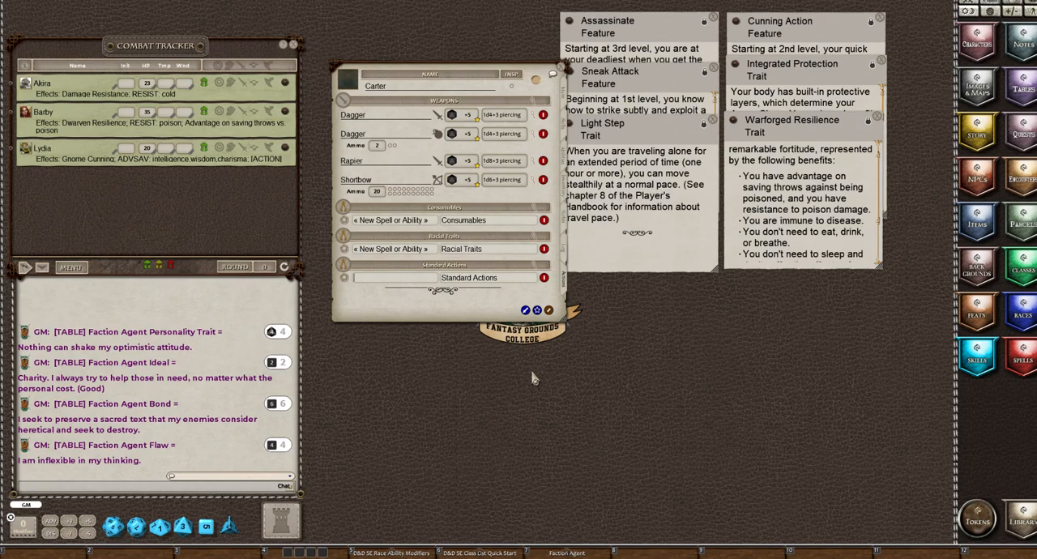
left_click(550, 313)
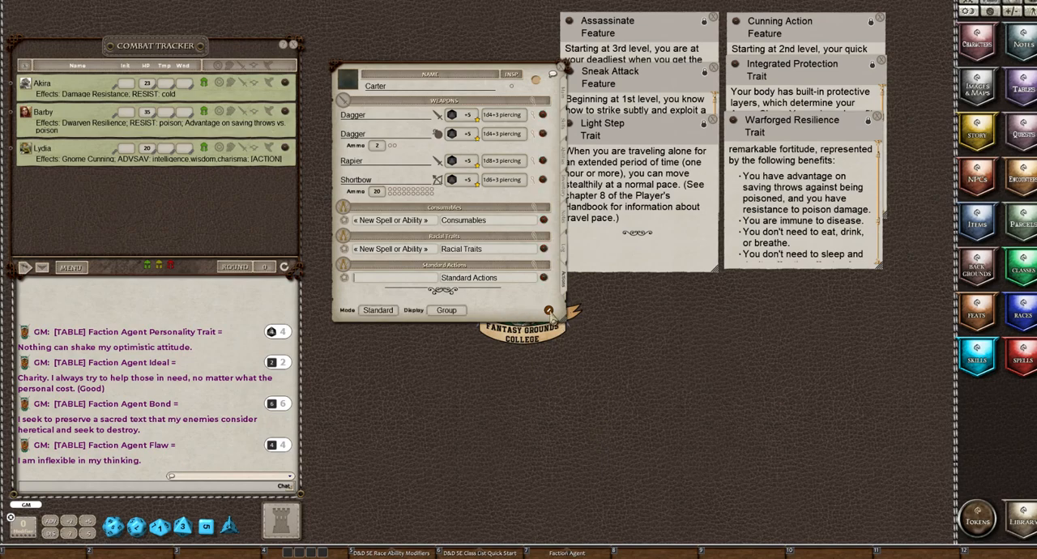
Show the spells of the 5E Effects Coding - Class Features group and add Action: Dodge to the Standard Actions powers
left_click(1023, 357)
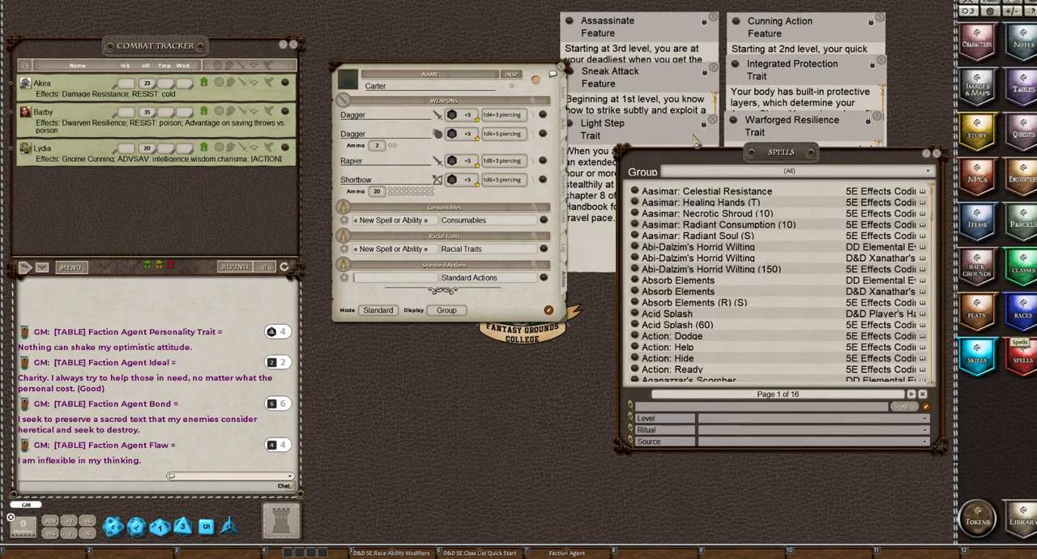
left_click_drag(772, 160, 721, 162)
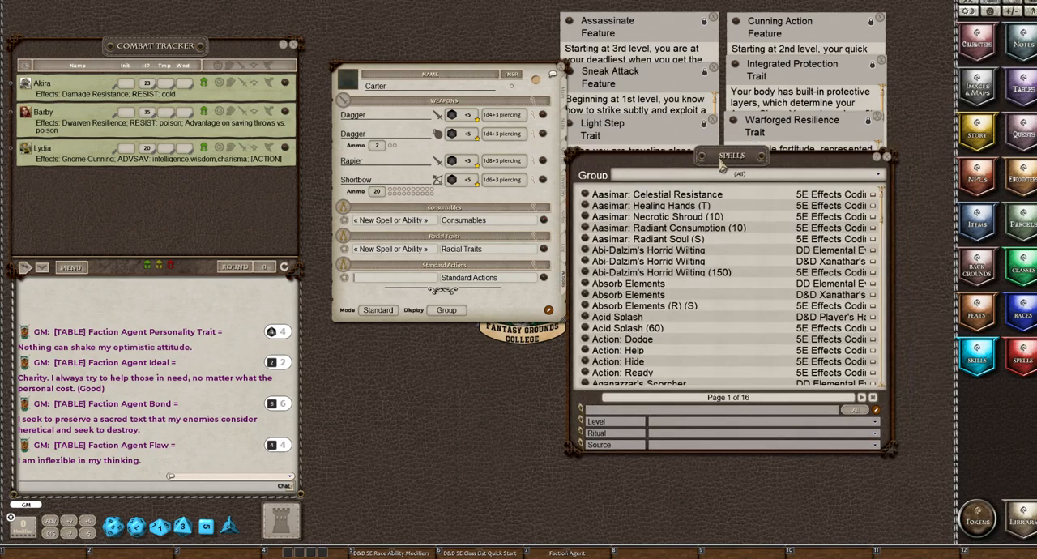
left_click(688, 177)
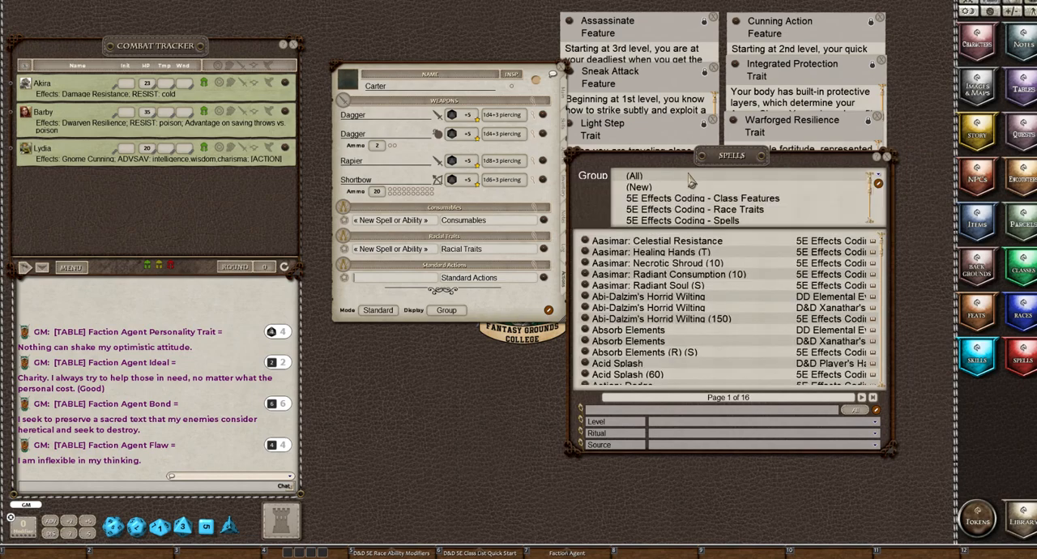
left_click(719, 201)
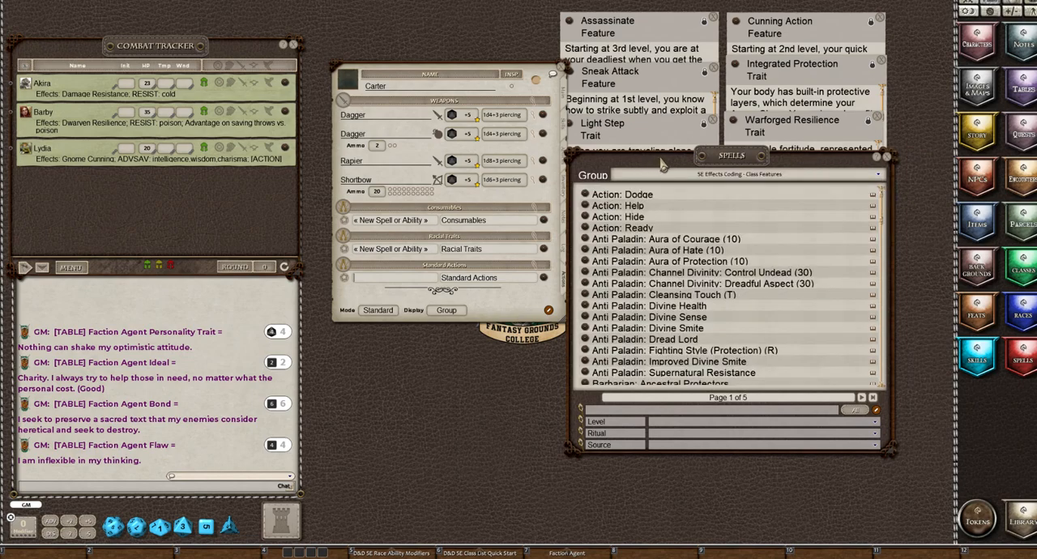
left_click_drag(661, 165, 712, 184)
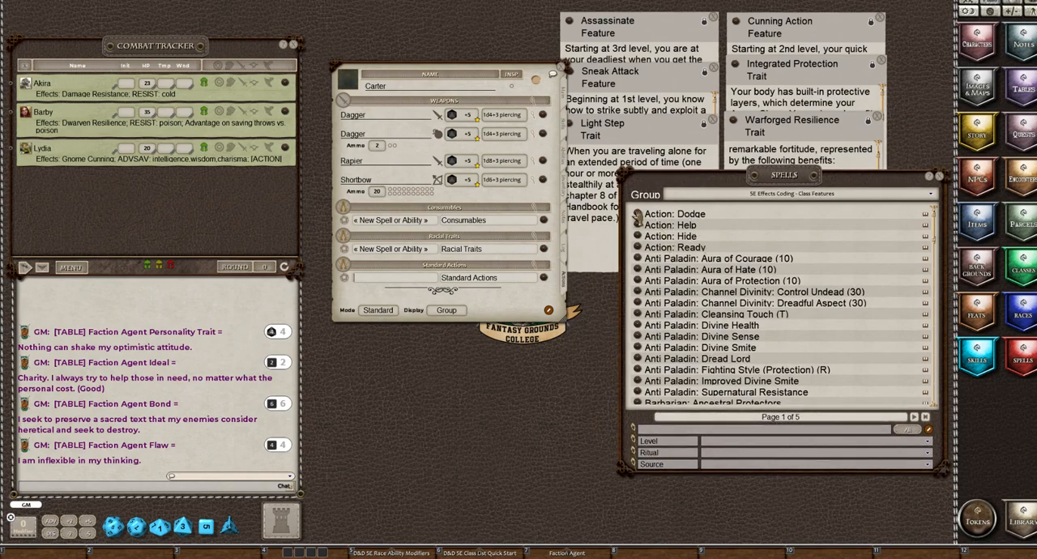
mouse_move(638, 216)
left_mouse_down()
mouse_move(571, 217)
mouse_move(344, 313)
mouse_move(364, 284)
left_mouse_up()
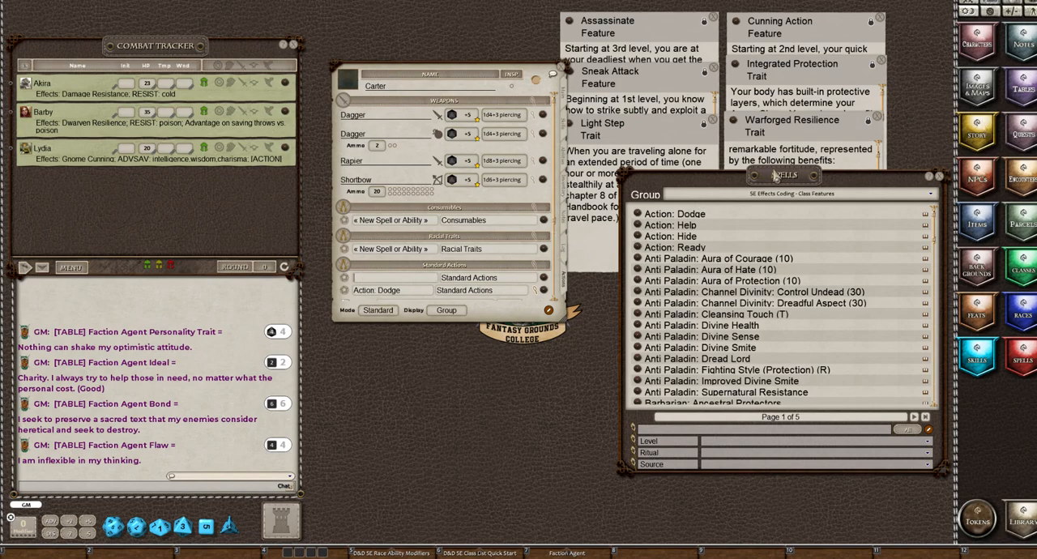
Read and close the Assassinate feature, and look through the coded class features filtered to the source Rogue
left_click_drag(775, 180, 782, 231)
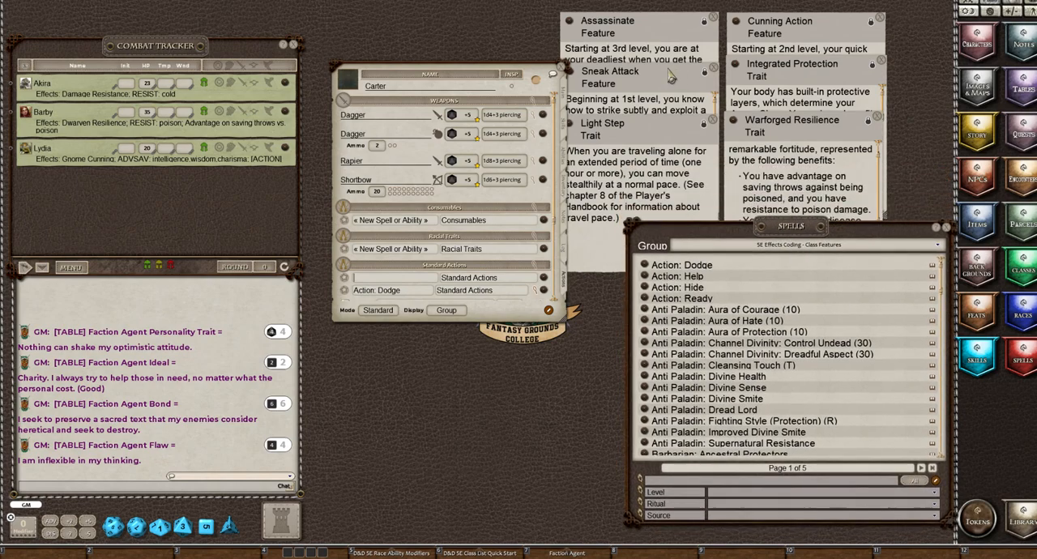
left_click(658, 30)
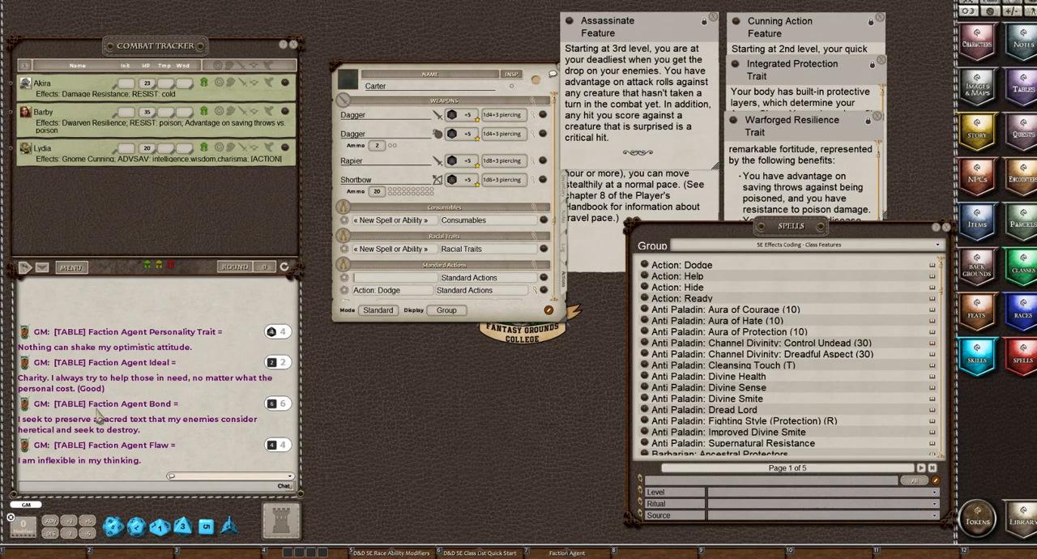
left_click(731, 516)
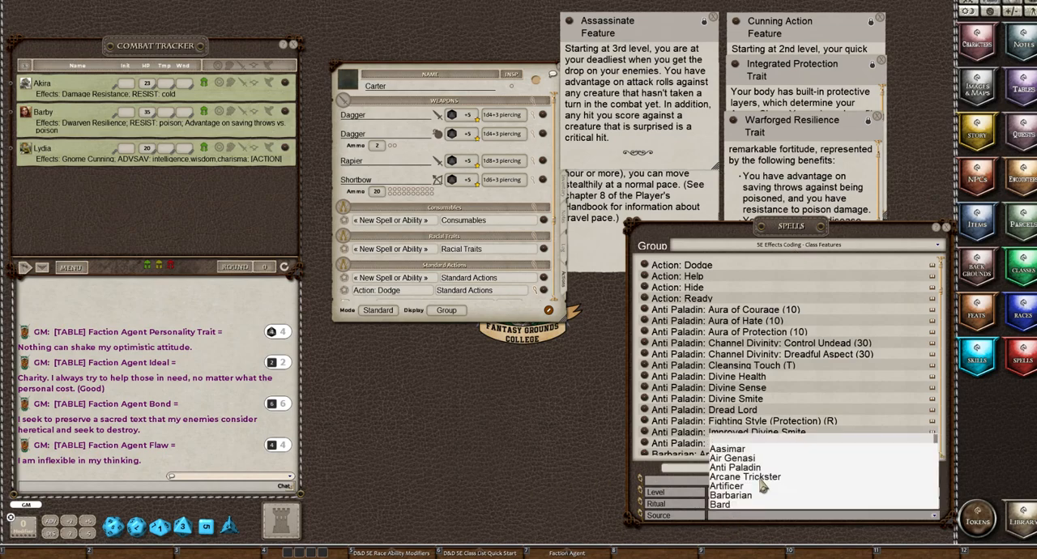
scroll(762, 485, "down", 12)
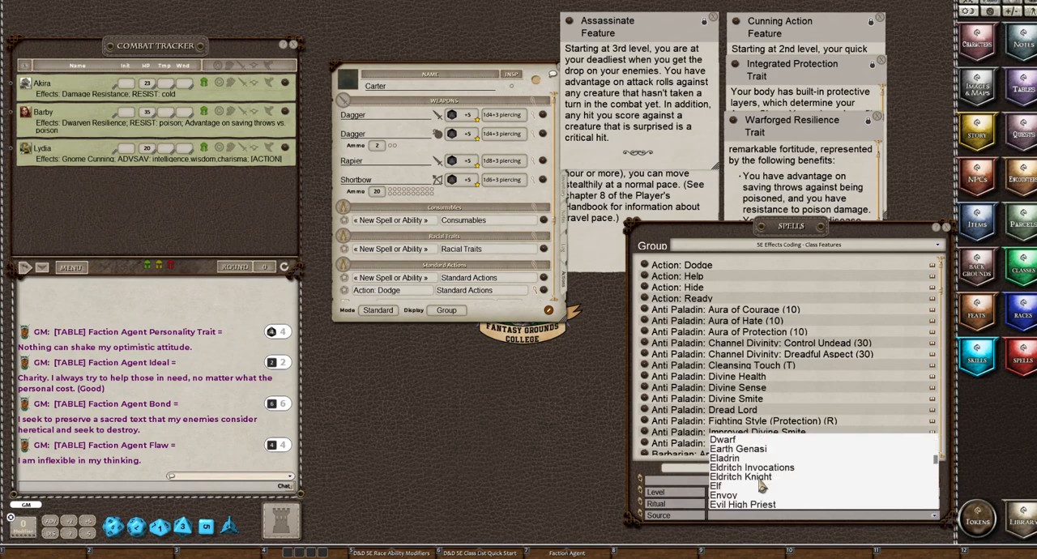
scroll(762, 484, "down", 12)
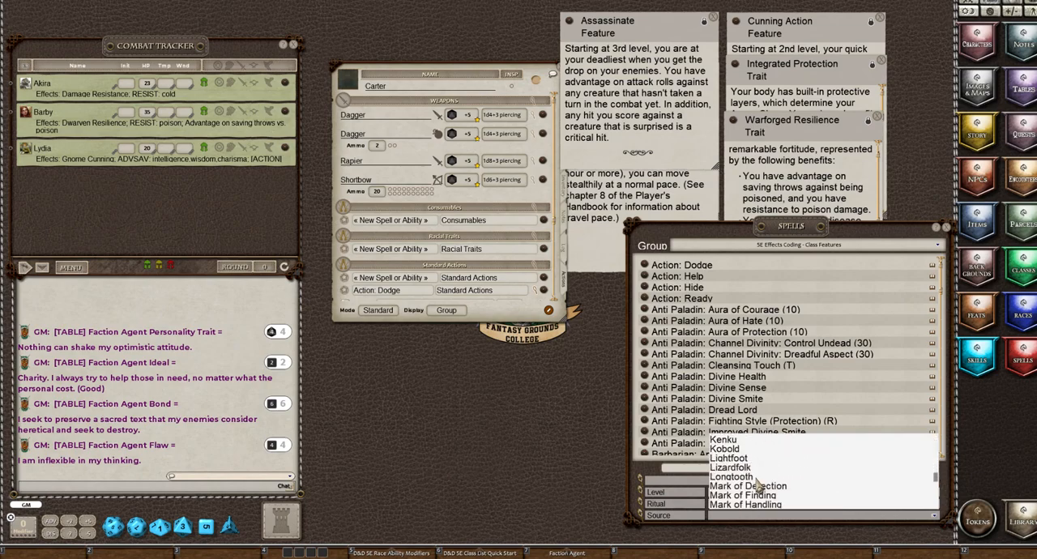
scroll(757, 484, "down", 12)
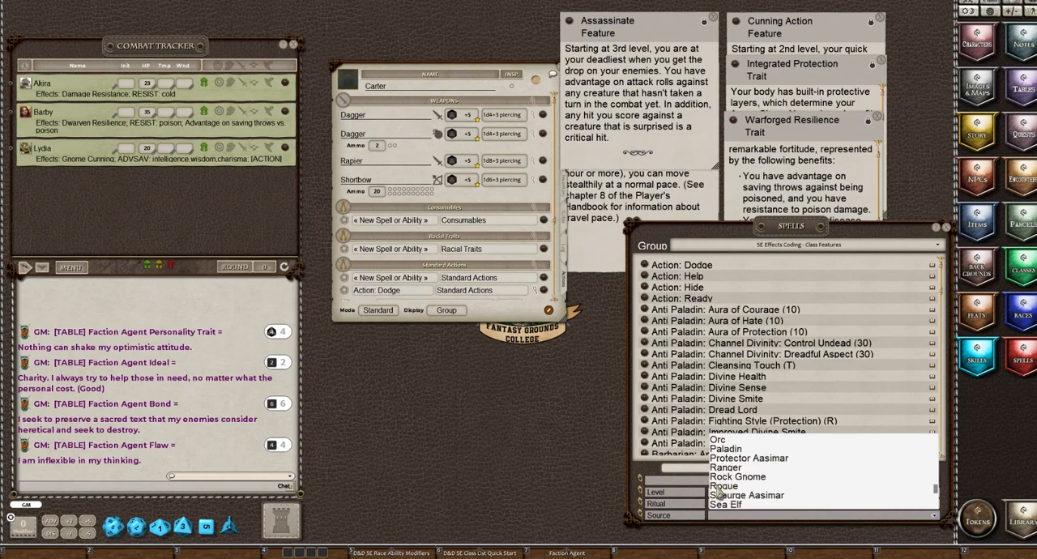
left_click(718, 488)
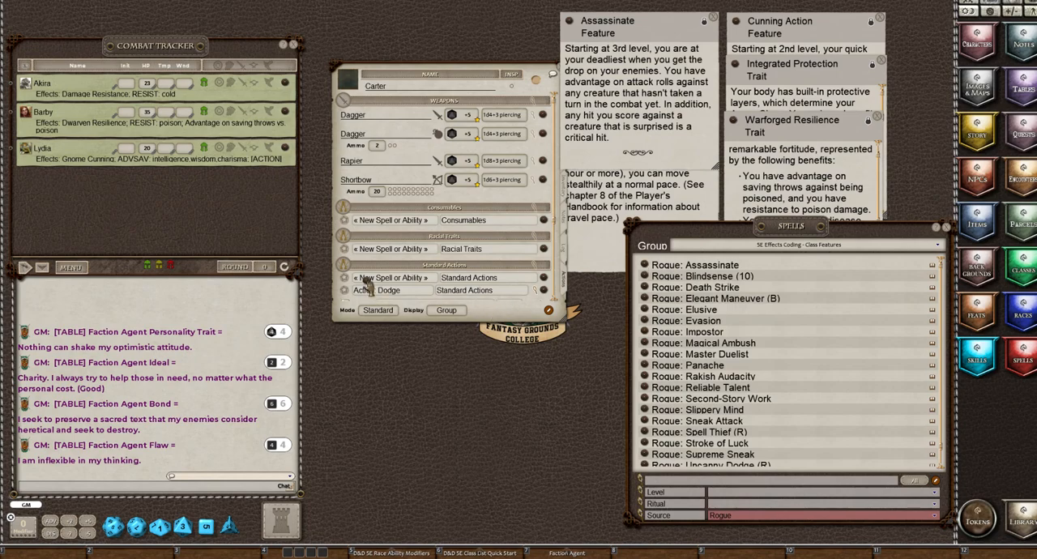
left_click(711, 19)
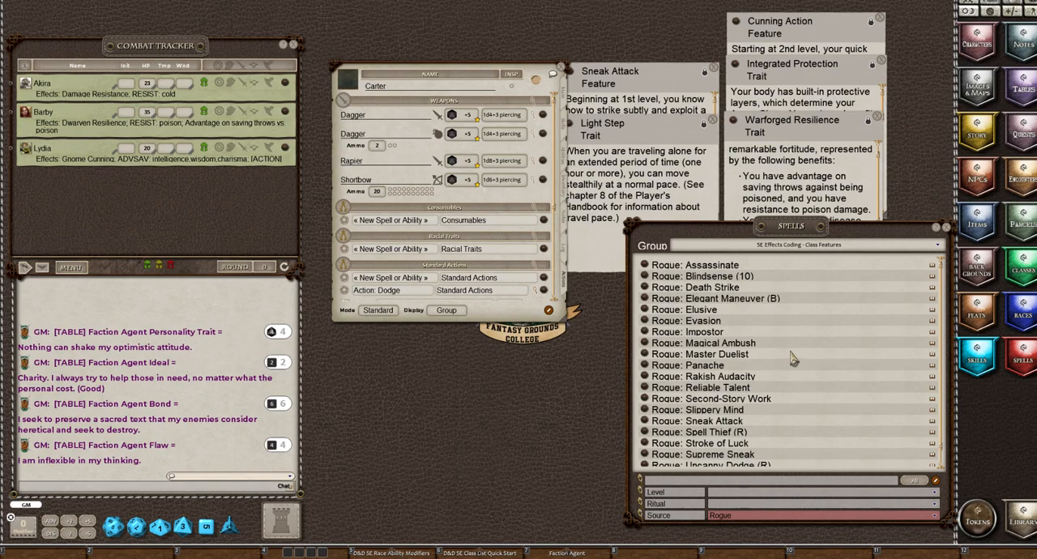
scroll(791, 360, "down", 1)
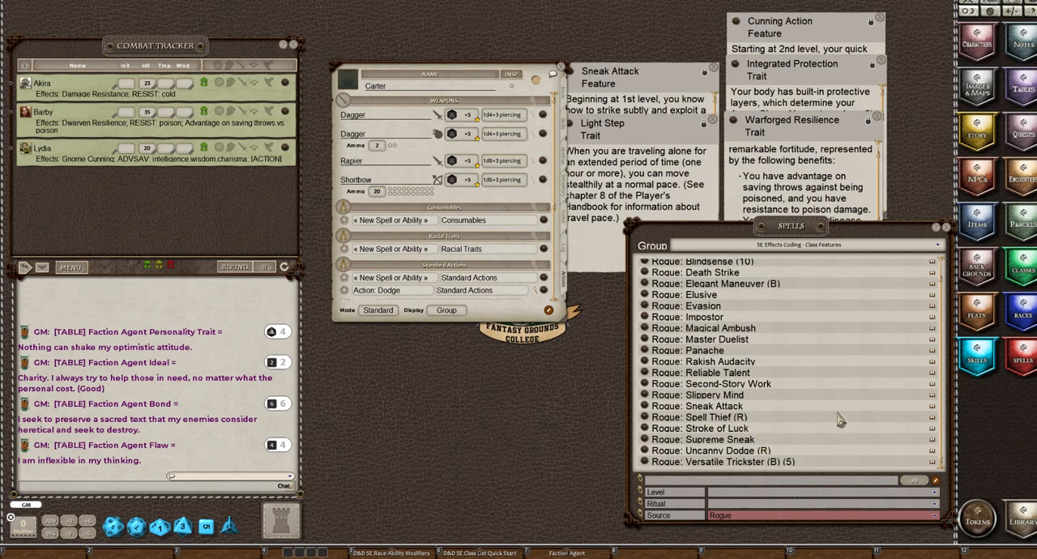
scroll(755, 419, "up", 1)
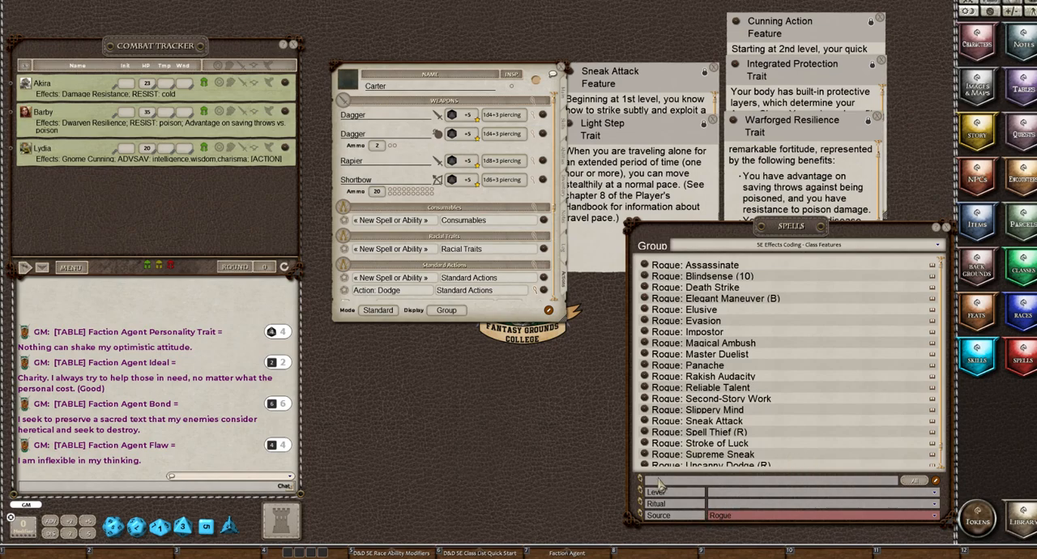
Clear the Rogue source filter so the coded class features are listed for every source
left_click(721, 518)
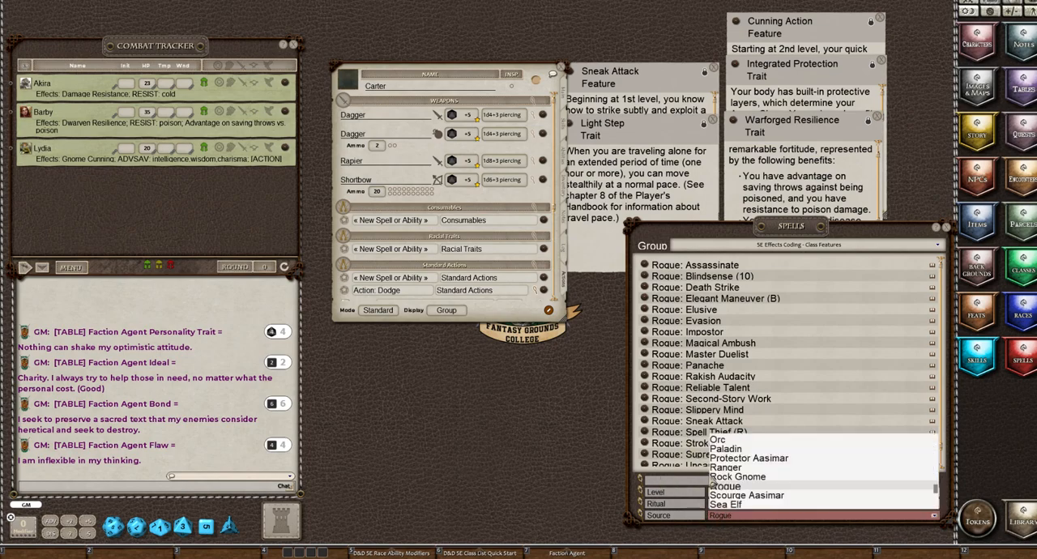
scroll(769, 478, "up", 10)
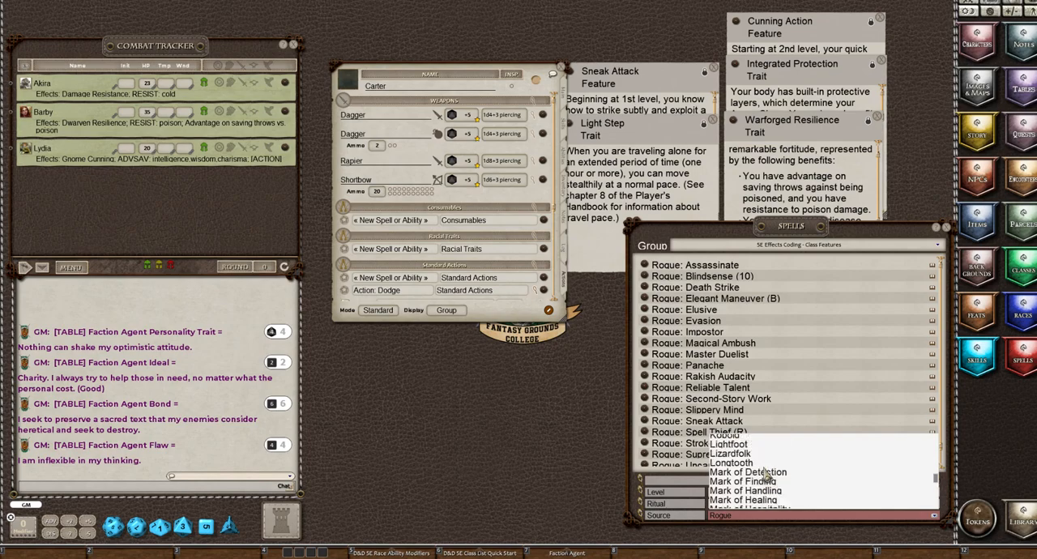
scroll(760, 468, "up", 8)
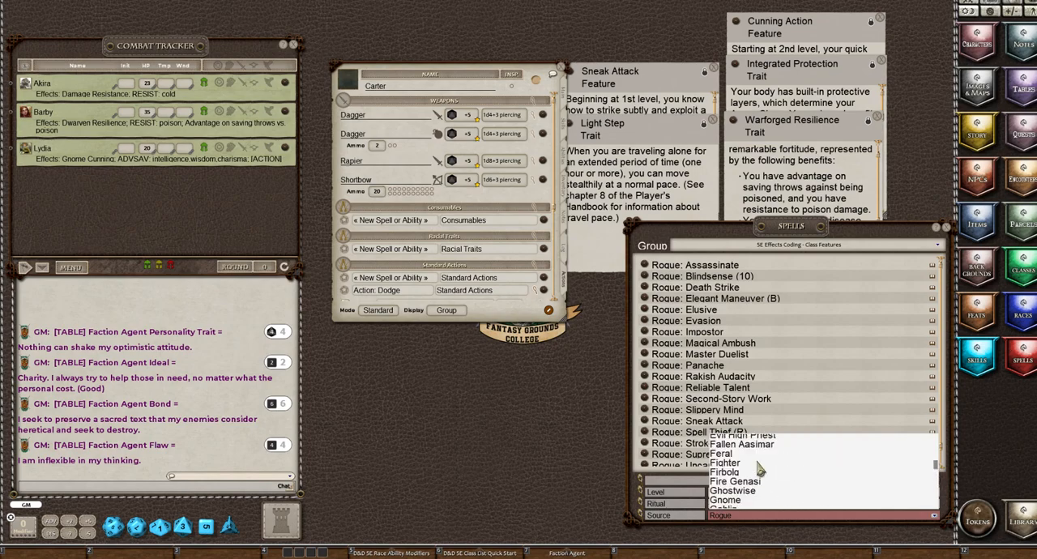
scroll(754, 456, "up", 8)
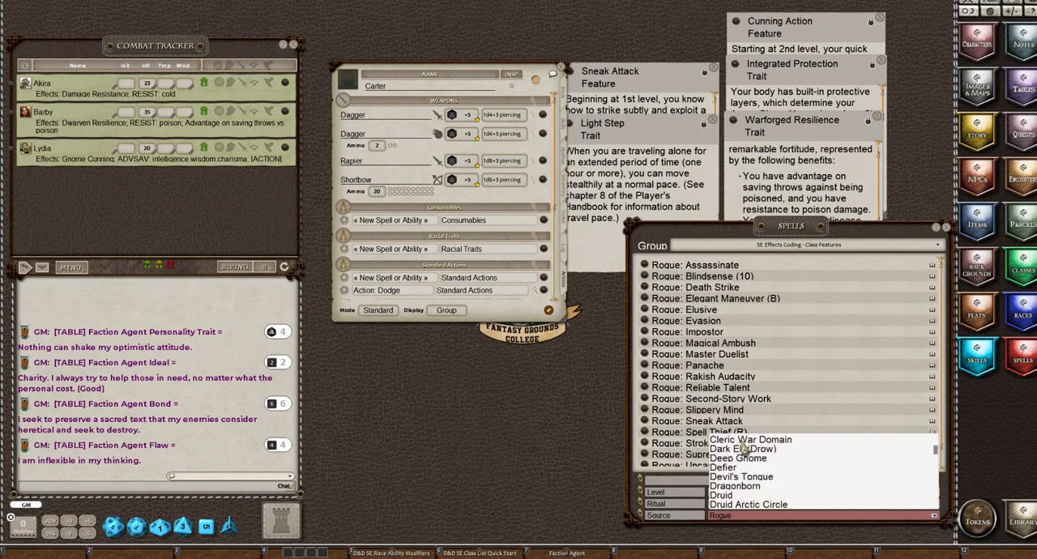
scroll(738, 445, "up", 2)
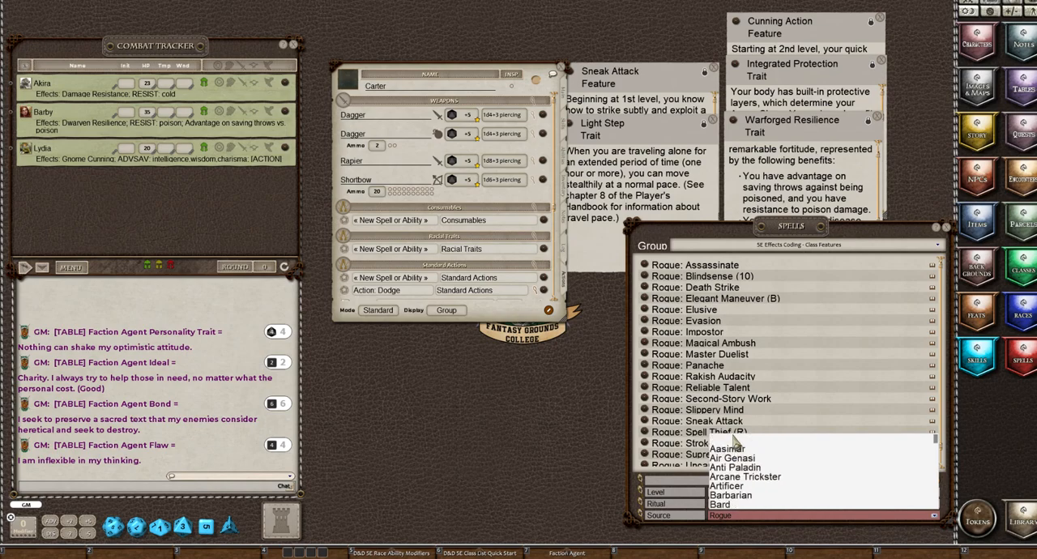
left_click(727, 442)
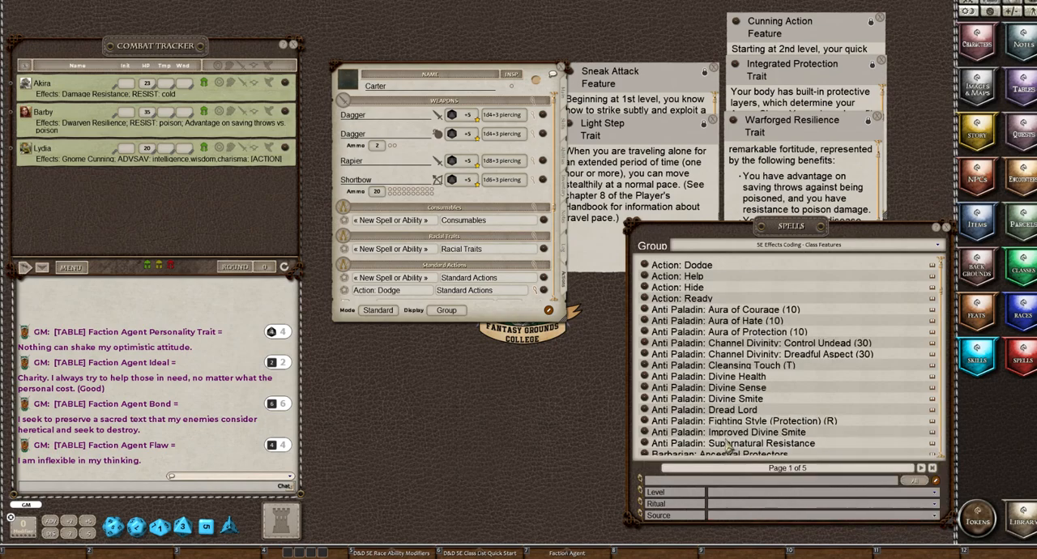
Search the 5E Effects Coding - Class Features group for "Cun" and clear the search text
left_click(665, 481)
type("Cunnin")
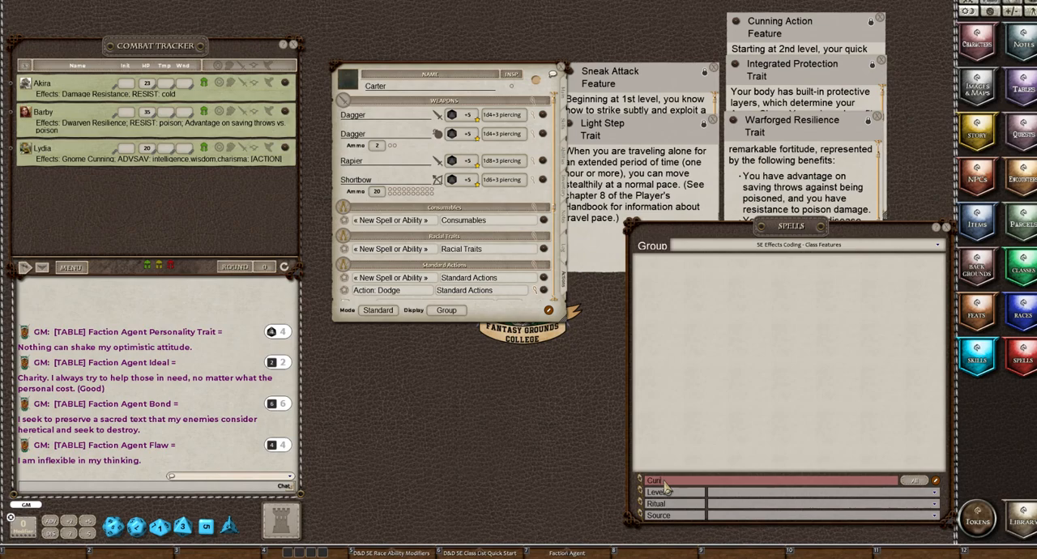
key("BackSpace")
key("BackSpace")
key("BackSpace")
key("BackSpace")
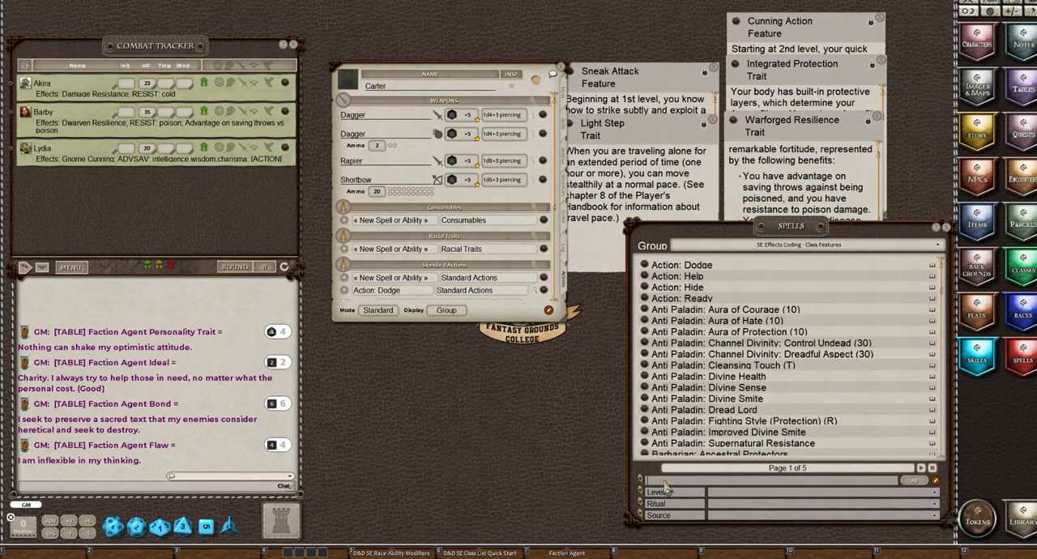
Switch the spells list to the 5E Effects Coding - Spells group, search it for "Cun", and clear the search text
left_click(807, 246)
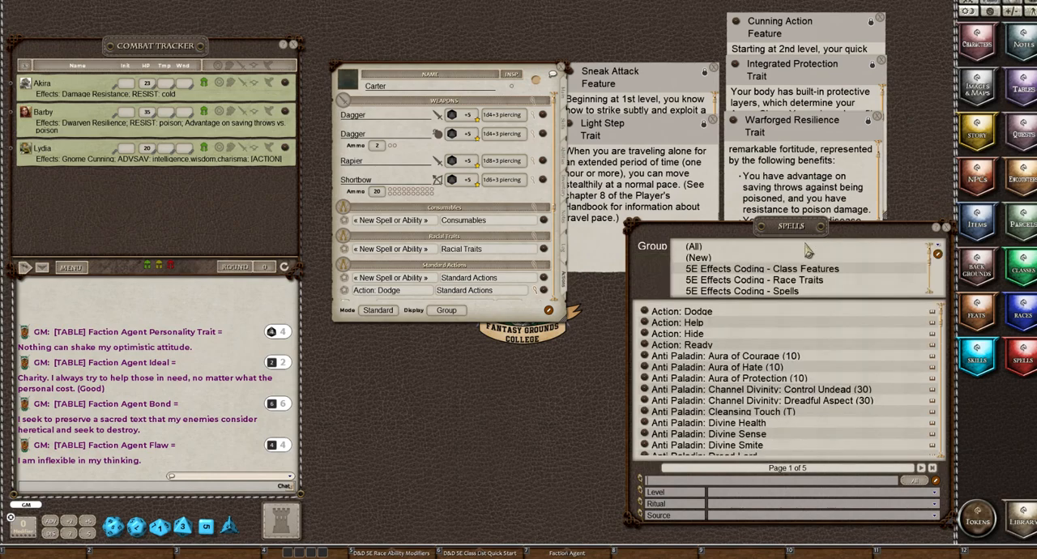
scroll(787, 272, "down", 1)
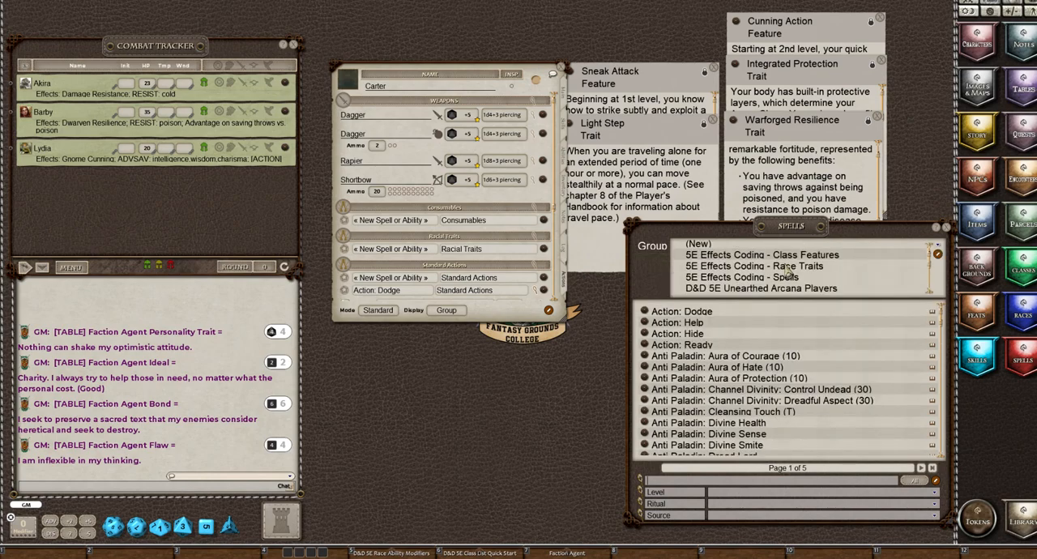
left_click(784, 278)
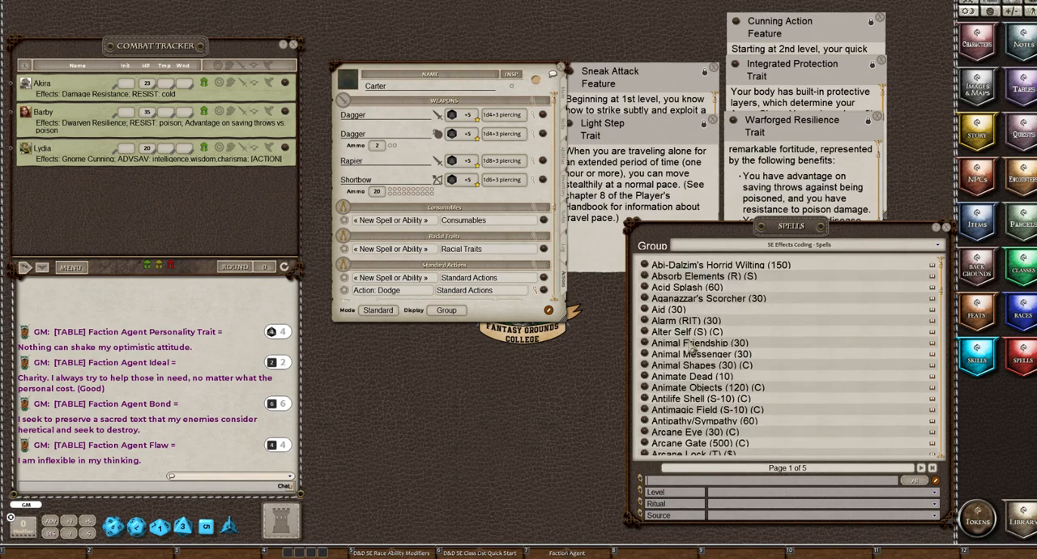
left_click(677, 481)
type("Cun")
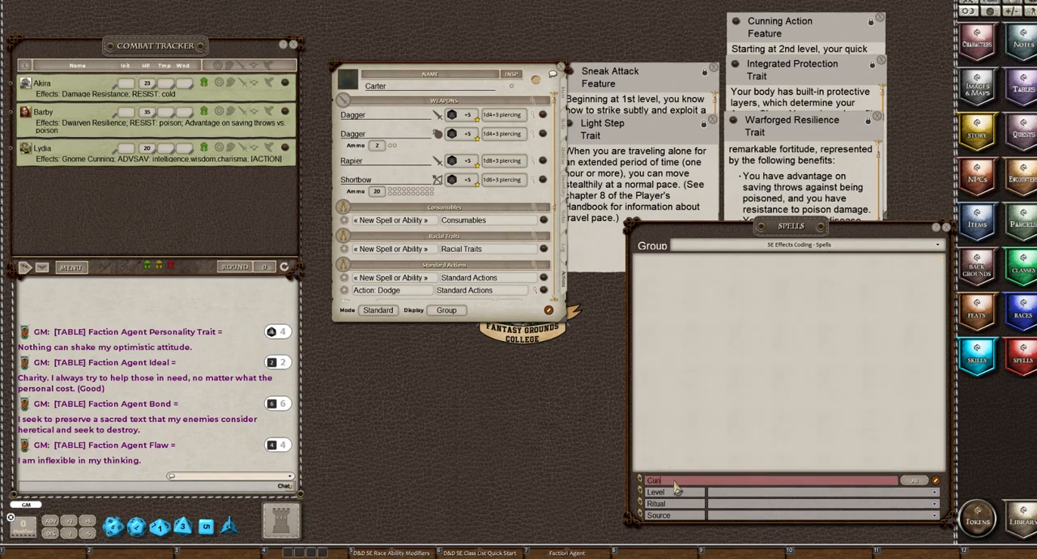
key("BackSpace")
key("BackSpace")
key("BackSpace")
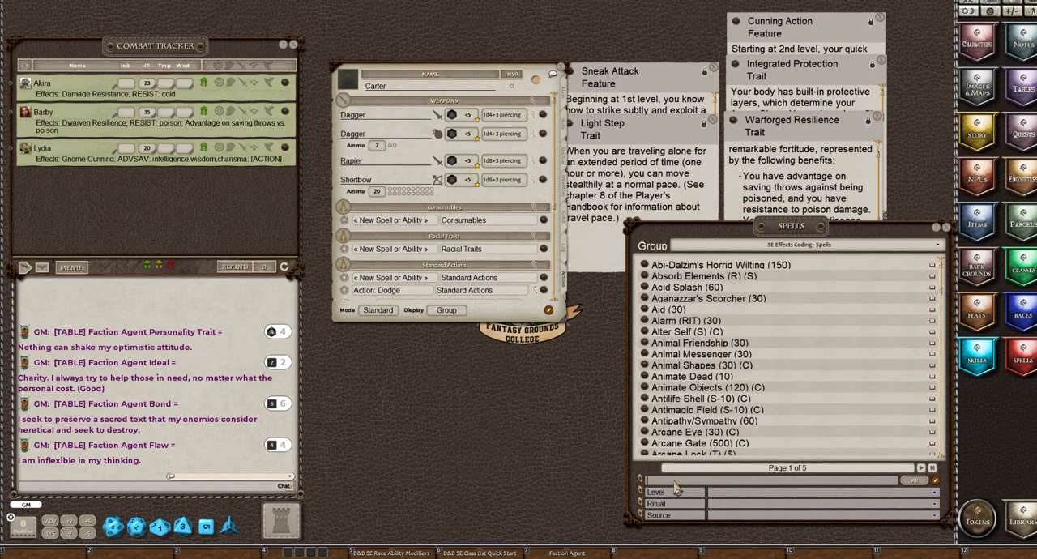
Show spells from all groups, search them for "cun", and clear the search text
left_click(753, 245)
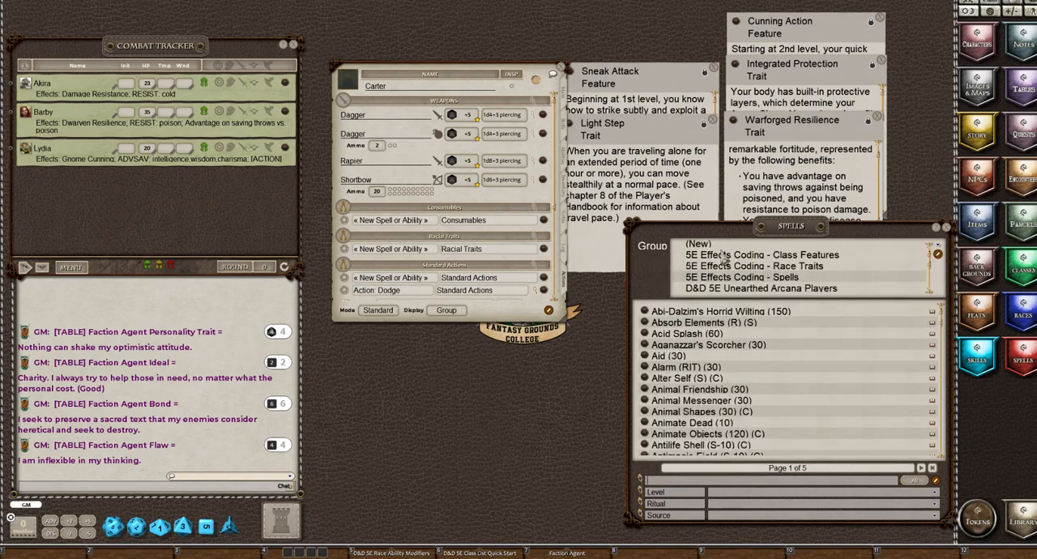
scroll(708, 250, "up", 1)
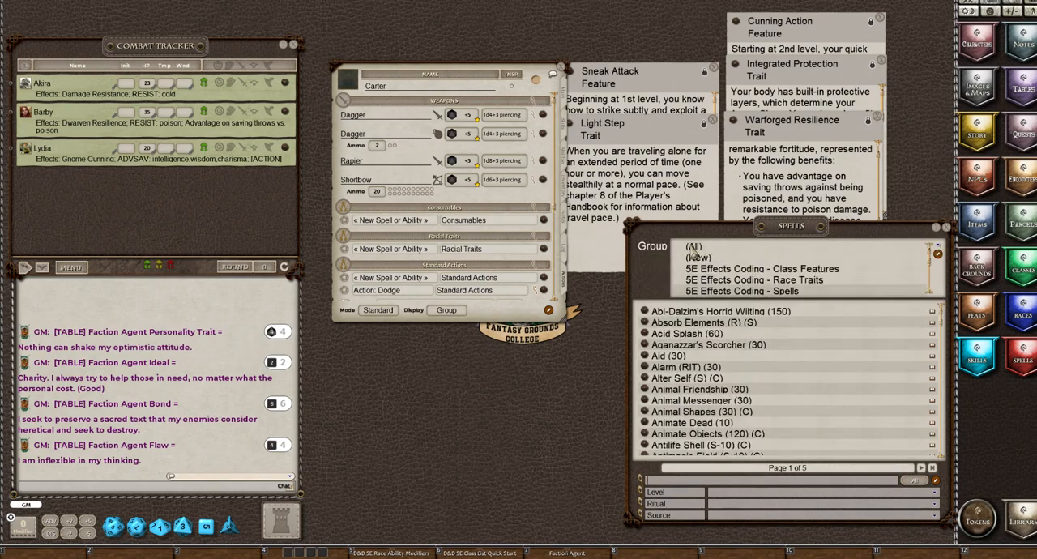
left_click(694, 247)
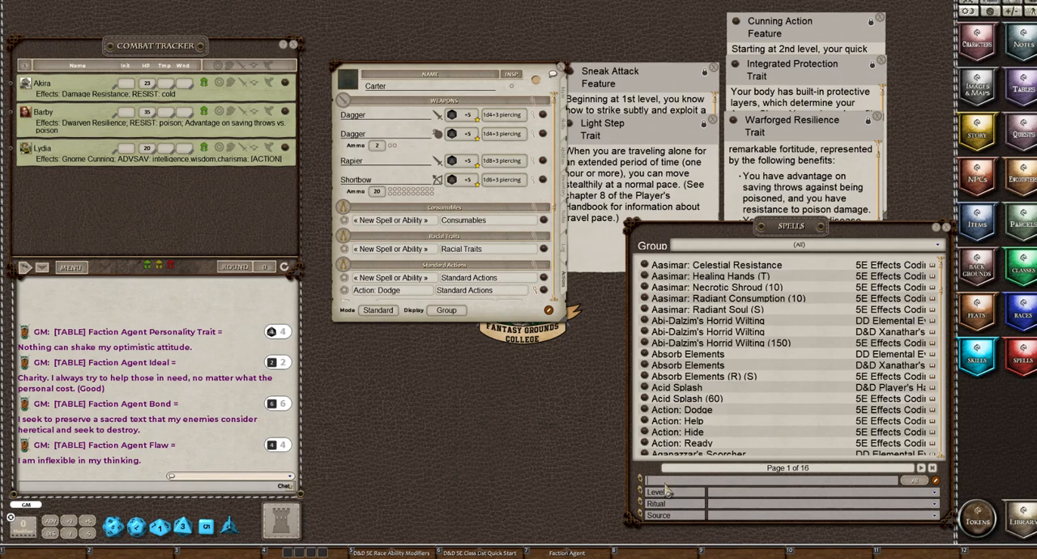
left_click(669, 482)
type("c")
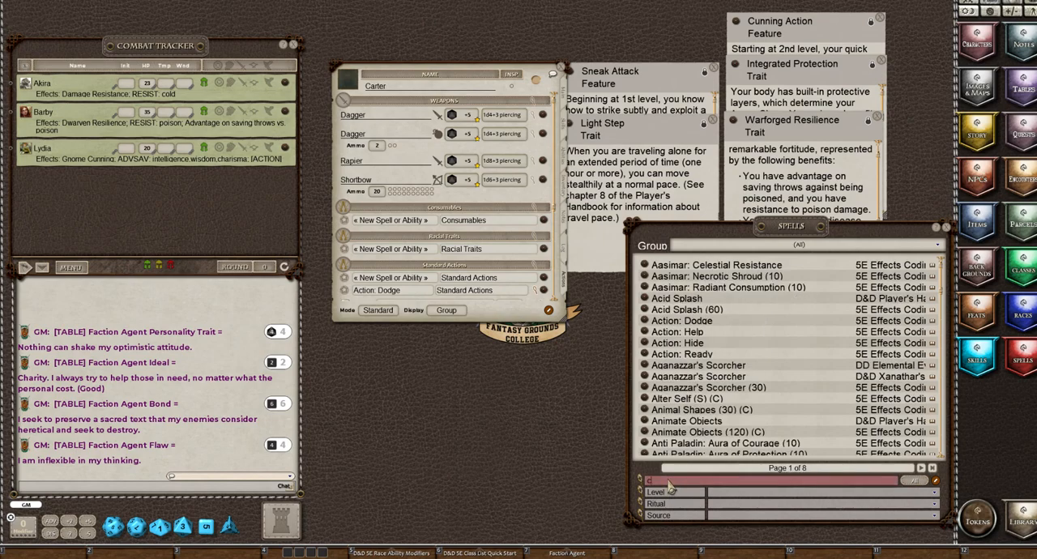
type("un")
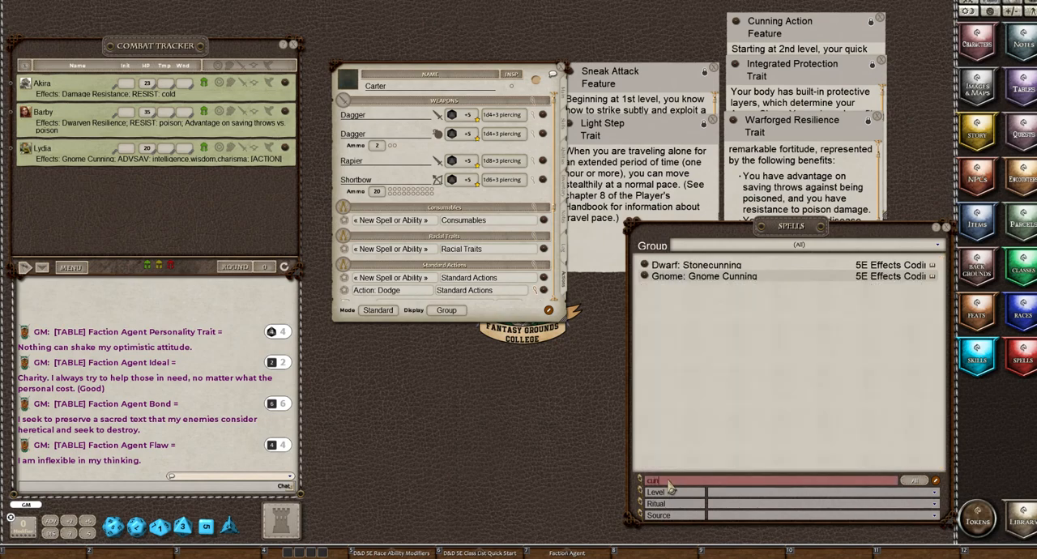
key("BackSpace")
key("BackSpace")
key("BackSpace")
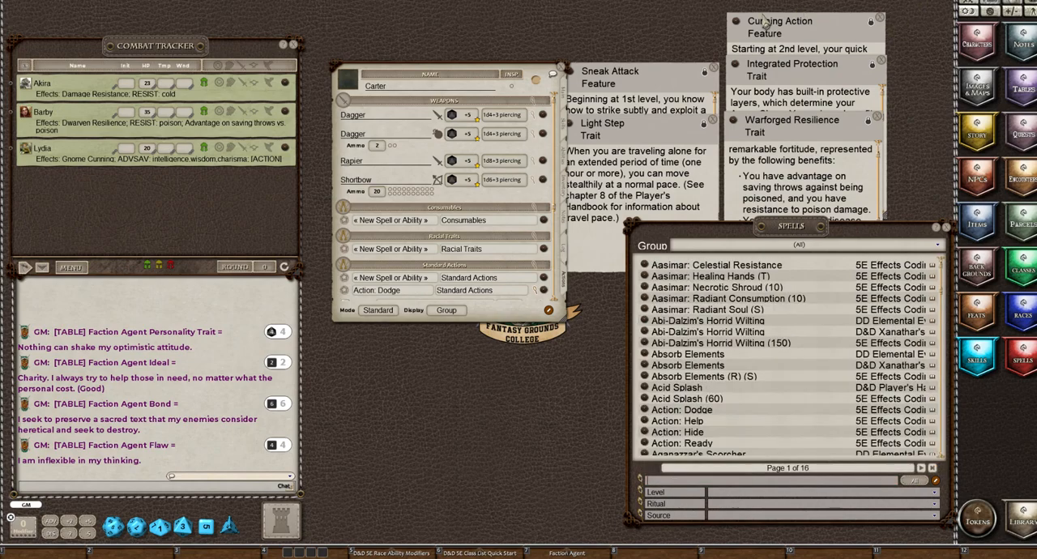
Add the Cunning Action feature from its open description to the character's powers and close the description
left_click(737, 25)
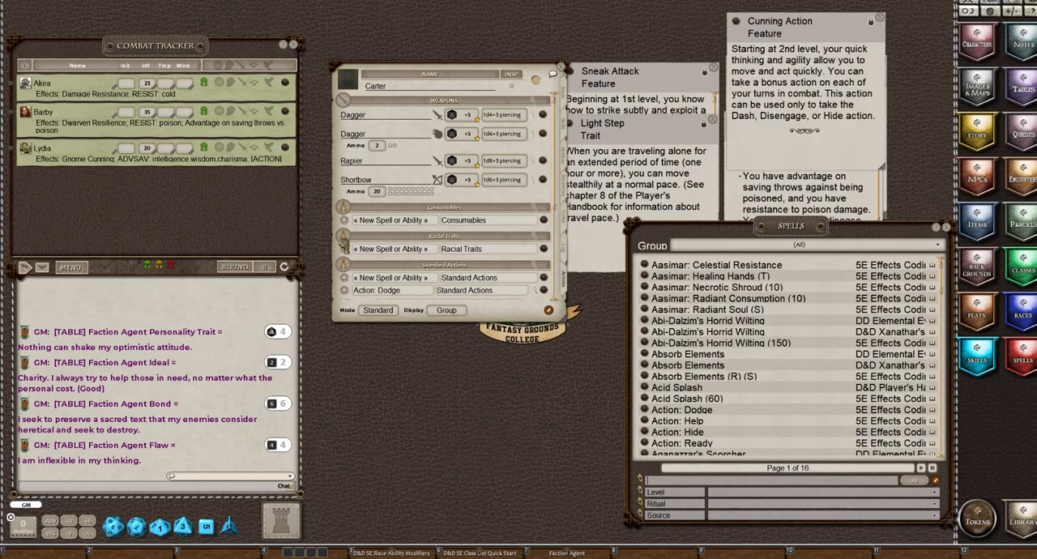
left_click_drag(368, 277, 372, 287)
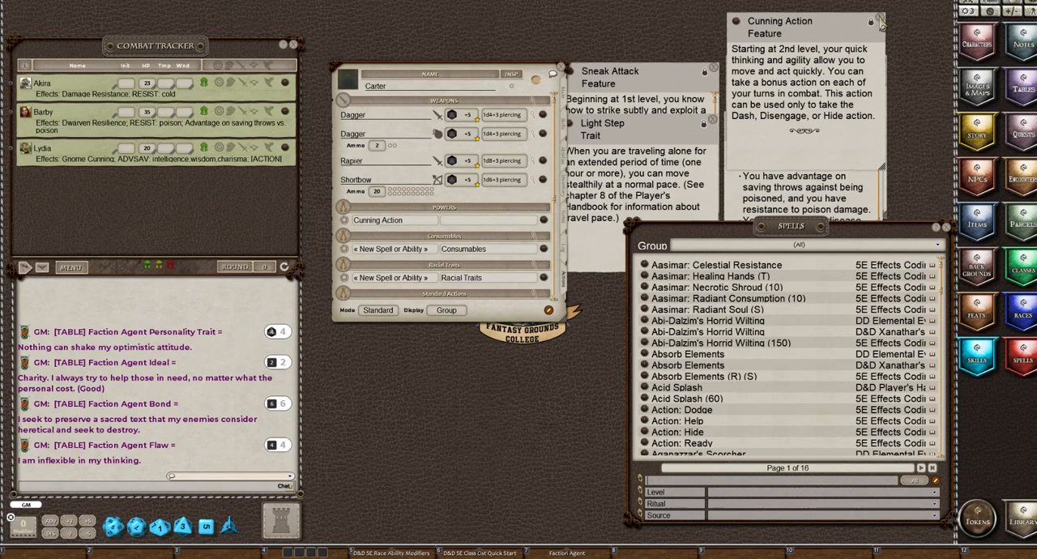
left_click(881, 17)
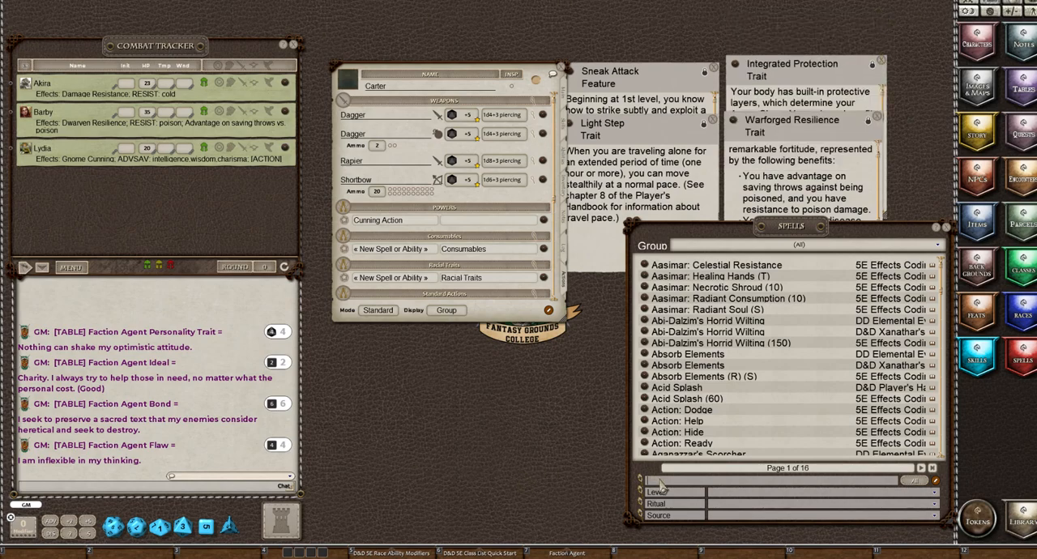
Search the spells of all groups for "sneak" and filter them to the source Rogue
type("sneak")
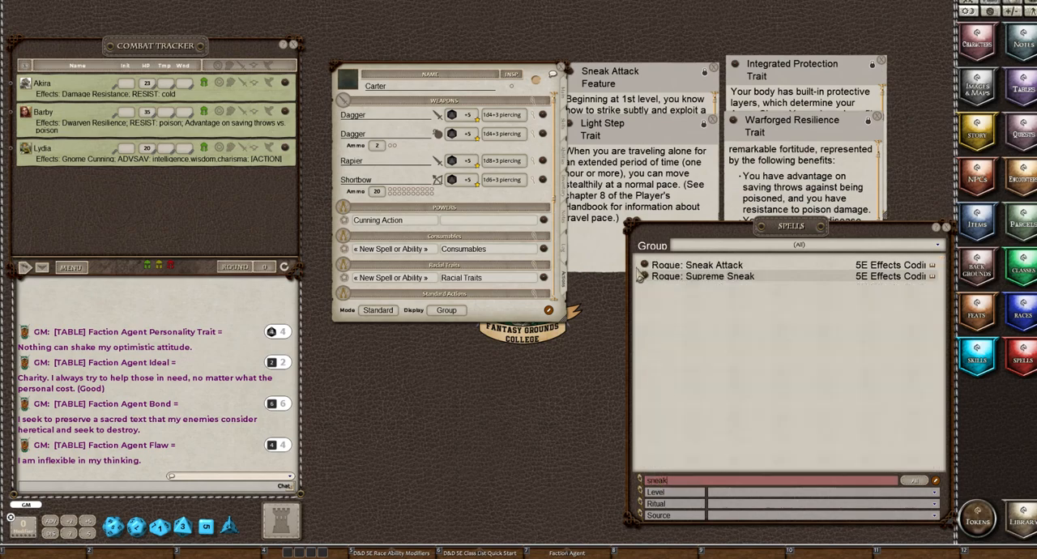
left_click(735, 505)
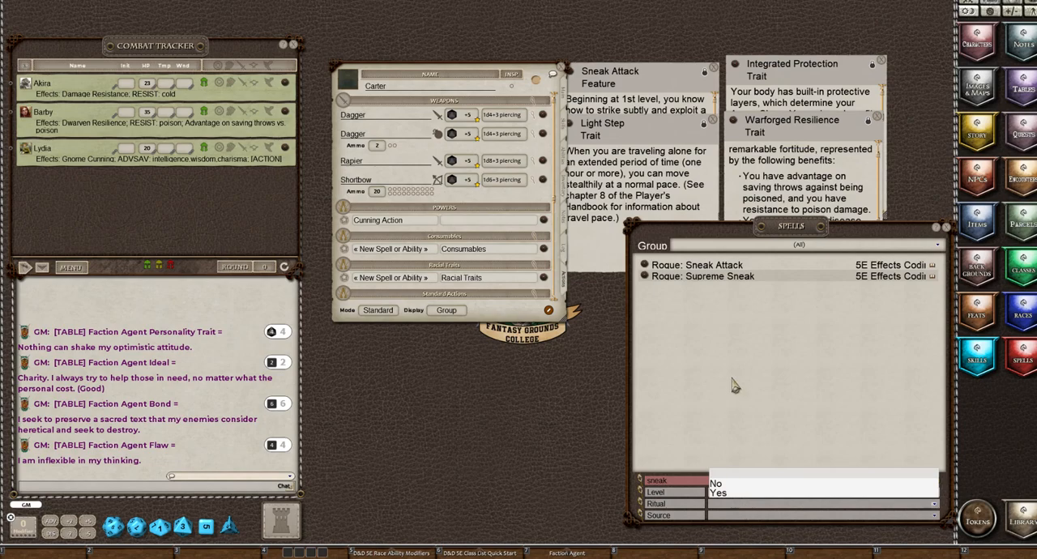
left_click(720, 516)
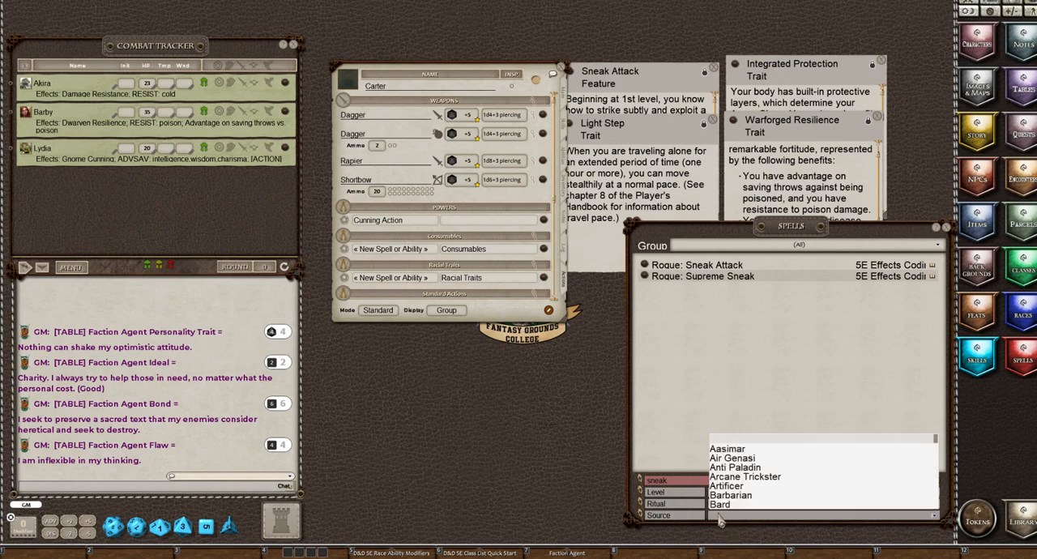
scroll(721, 480, "down", 10)
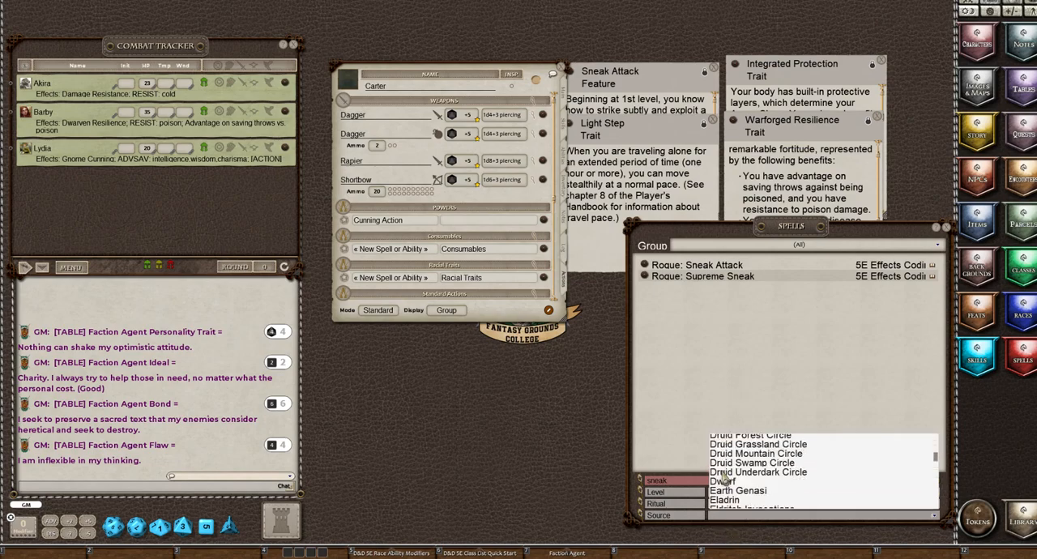
scroll(724, 481, "down", 12)
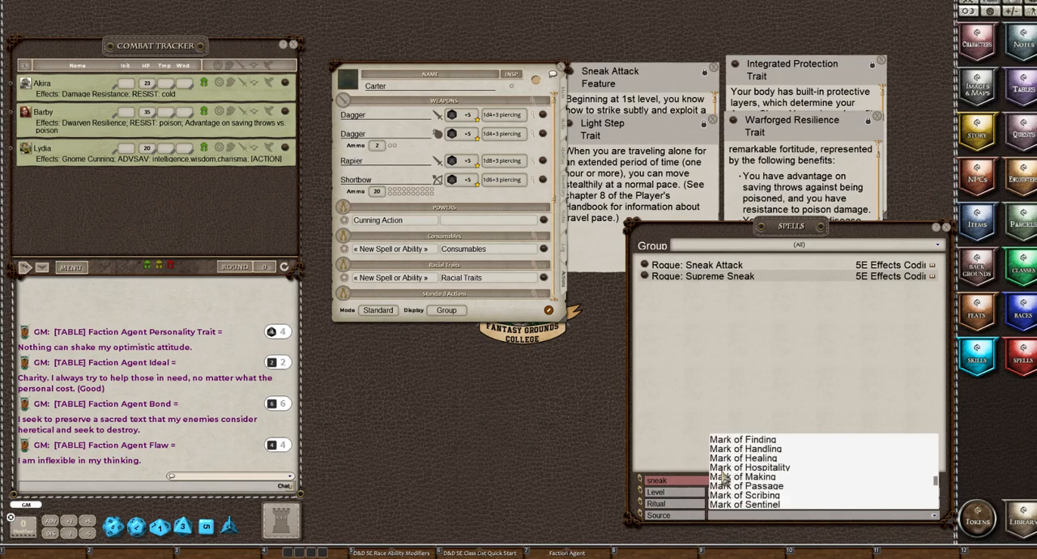
scroll(723, 481, "down", 10)
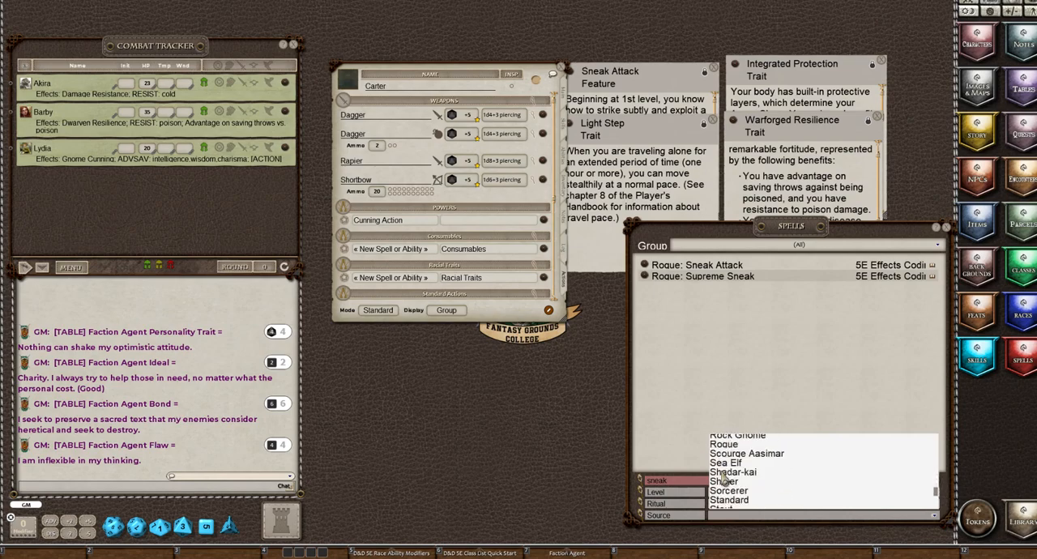
left_click(723, 445)
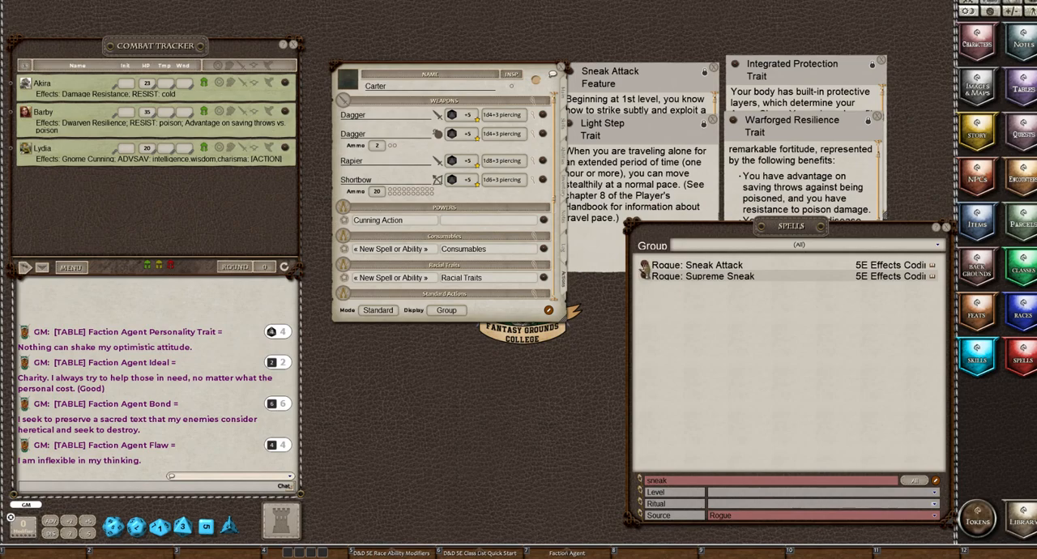
Add Rogue: Sneak Attack to the Standard Actions powers and close the Sneak Attack feature description
left_click_drag(644, 267, 353, 296)
scroll(354, 295, "down", 3)
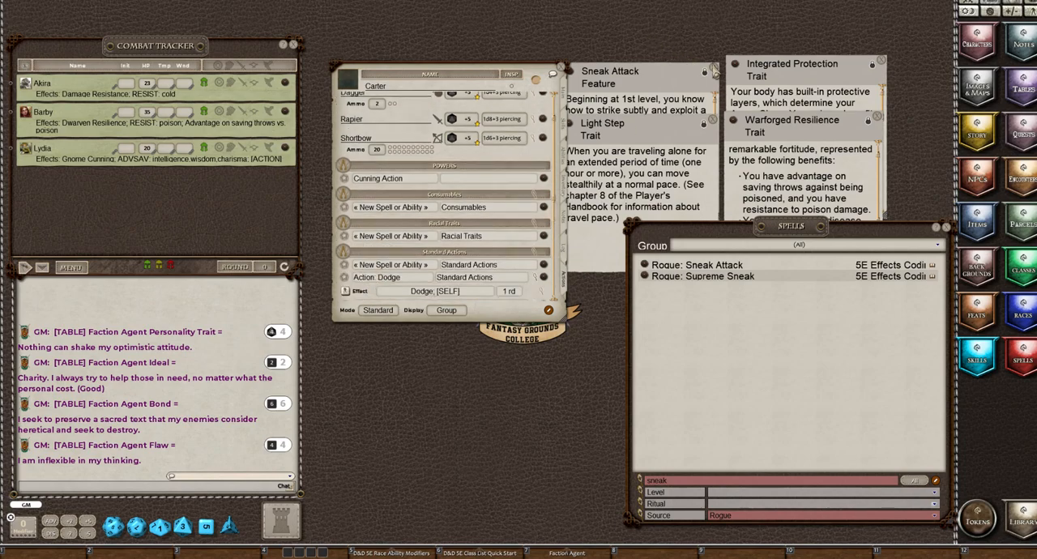
left_click(713, 71)
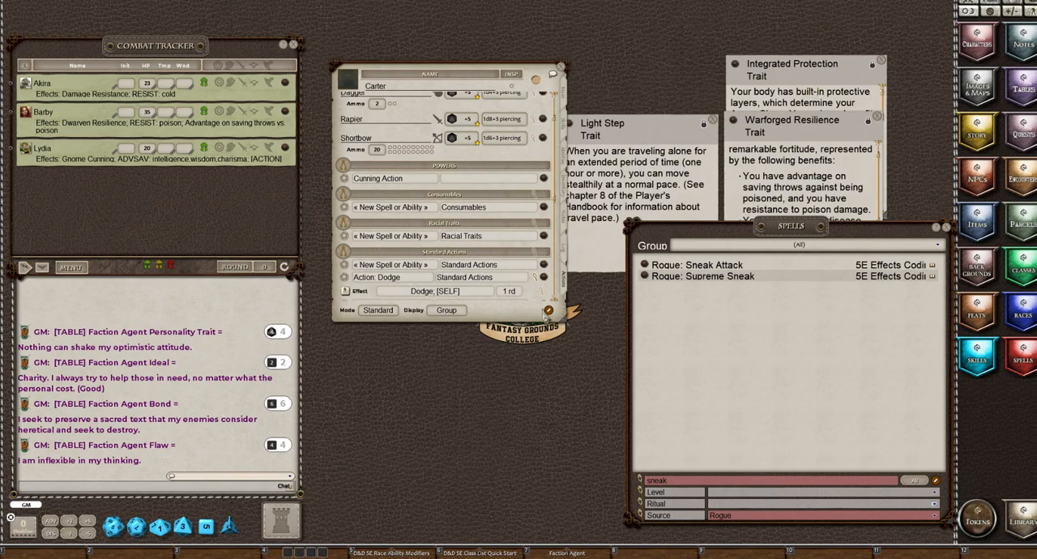
Turn on editing for the character's actions and delete the unnamed placeholder power from Standard Actions
left_click(549, 311)
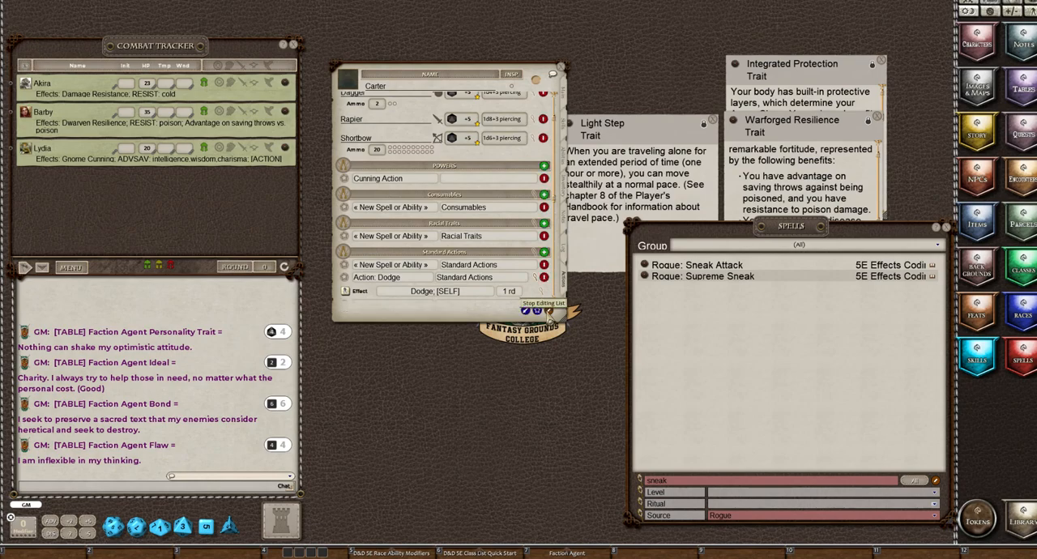
left_click(545, 277)
left_click(547, 277)
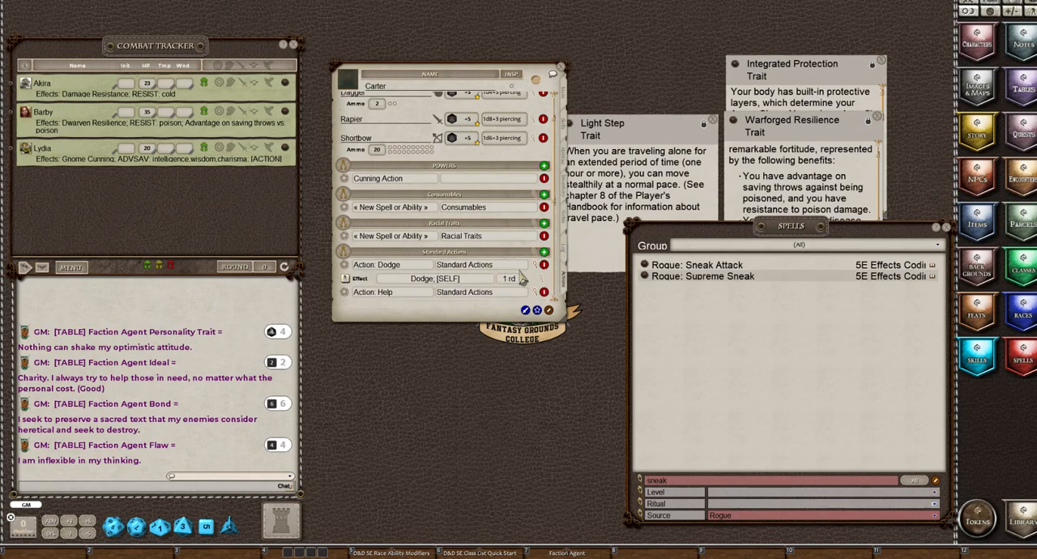
Collapse the effect details of Action: Dodge in the Standard Actions group
scroll(522, 278, "down", 2)
scroll(523, 278, "down", 1)
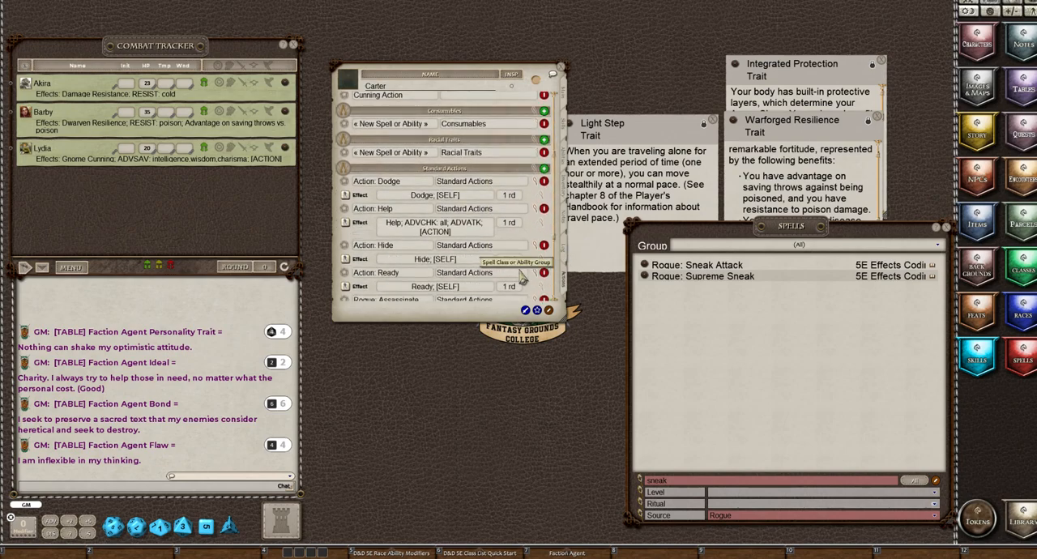
left_click(535, 195)
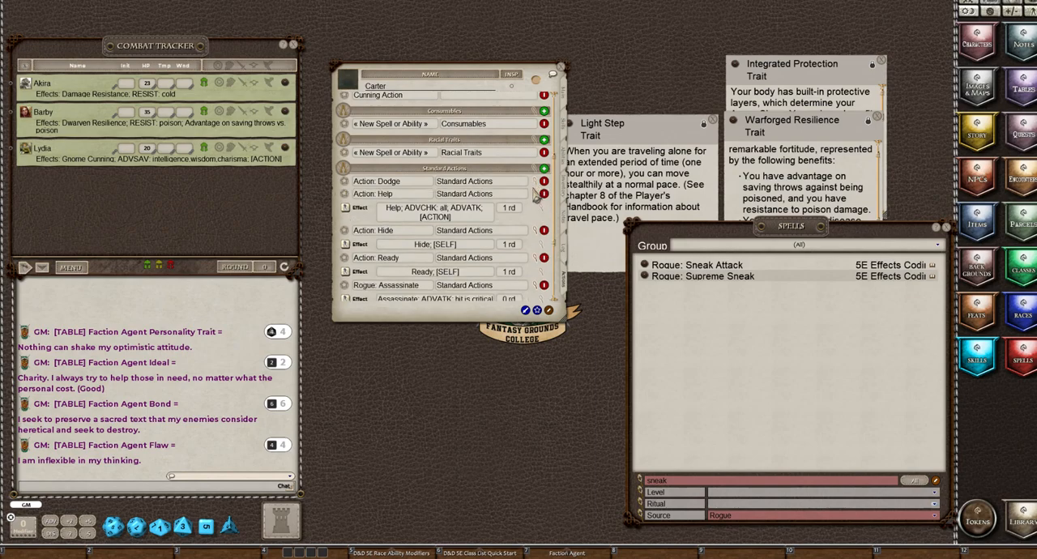
Collapse the effect details of Action: Help, Hide and Ready and Rogue: Assassinate and Sneak Attack in the Standard Actions group
left_click(536, 204)
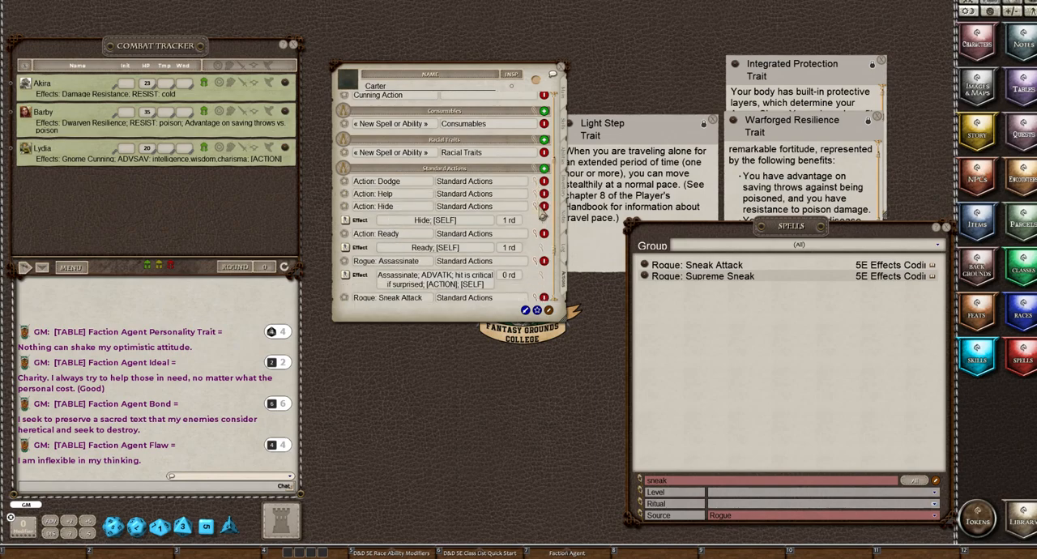
left_click(540, 219)
left_click(539, 232)
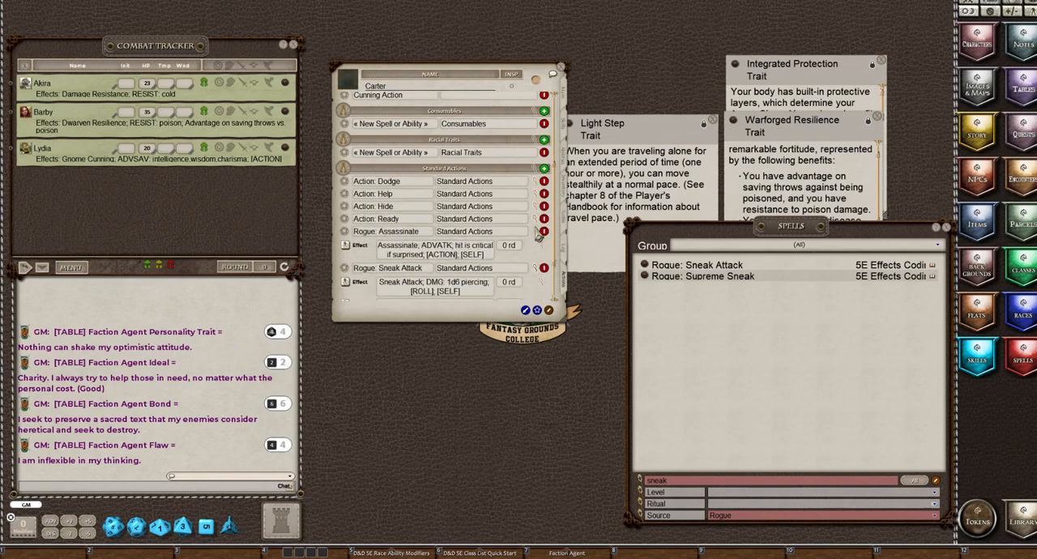
left_click(539, 244)
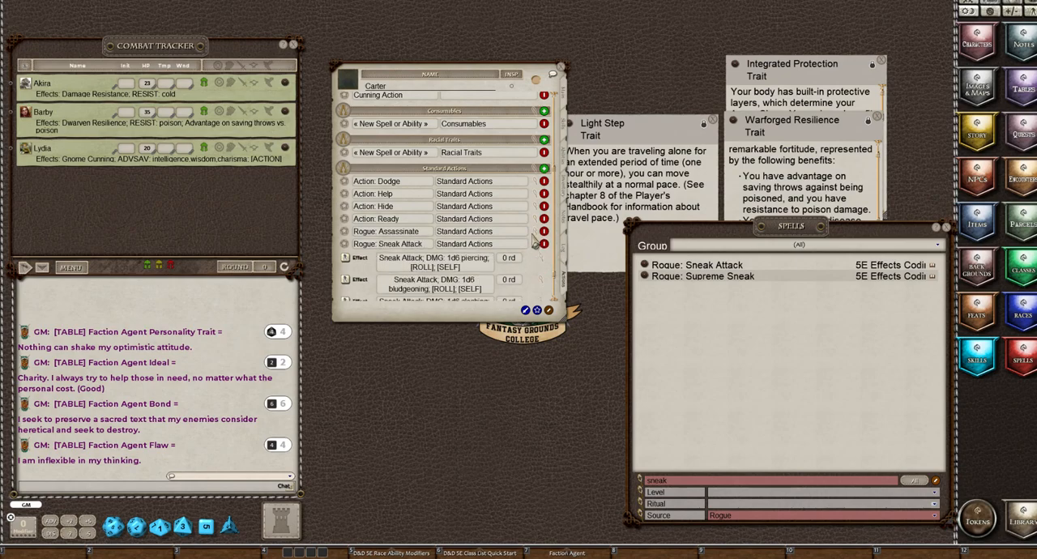
left_click(534, 254)
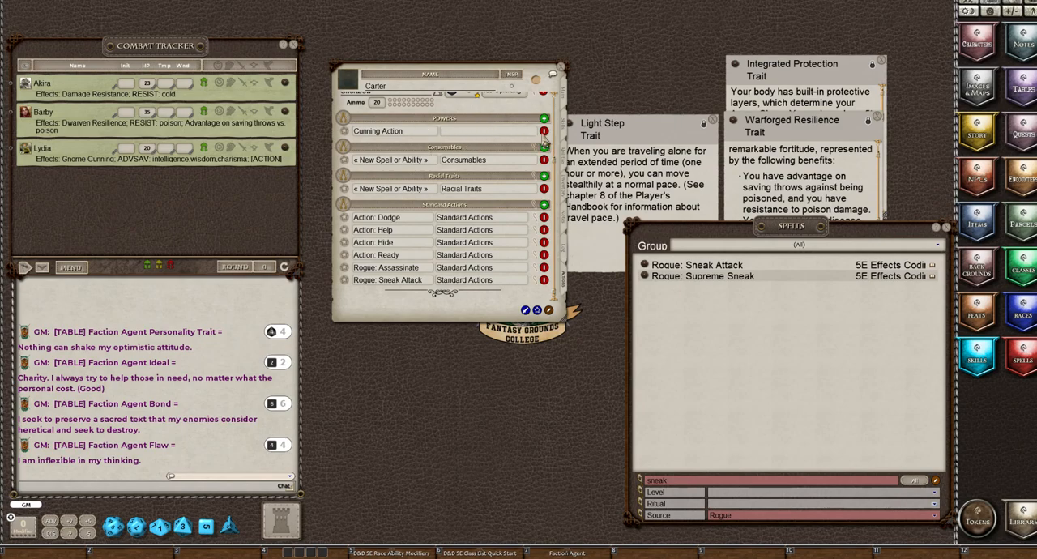
Delete Cunning Action from the ungrouped powers and turn off editing of the character's actions
left_click(544, 133)
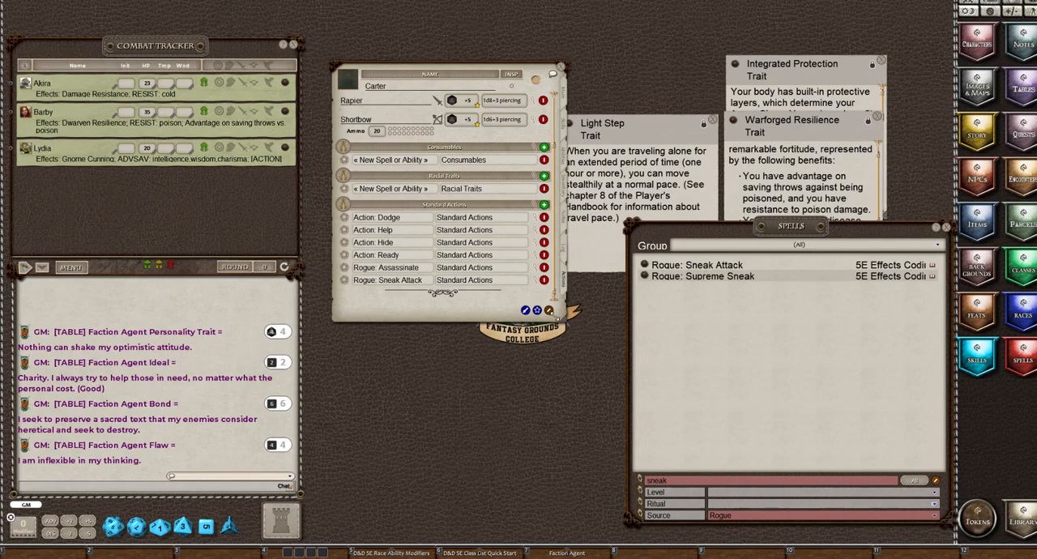
left_click(548, 311)
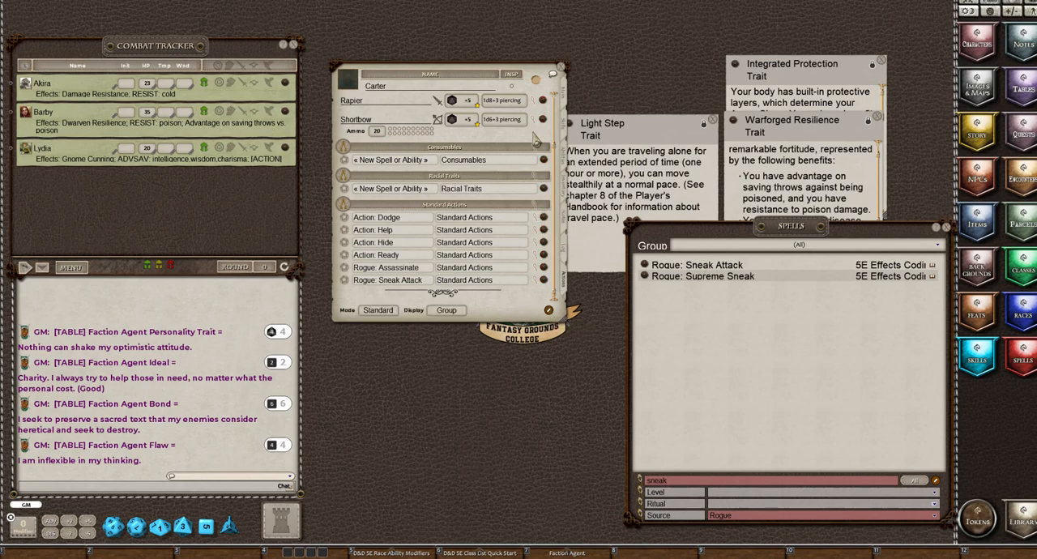
Open the Cunning Action feature from the character's abilities, add it to the action powers and check its description
left_click(565, 162)
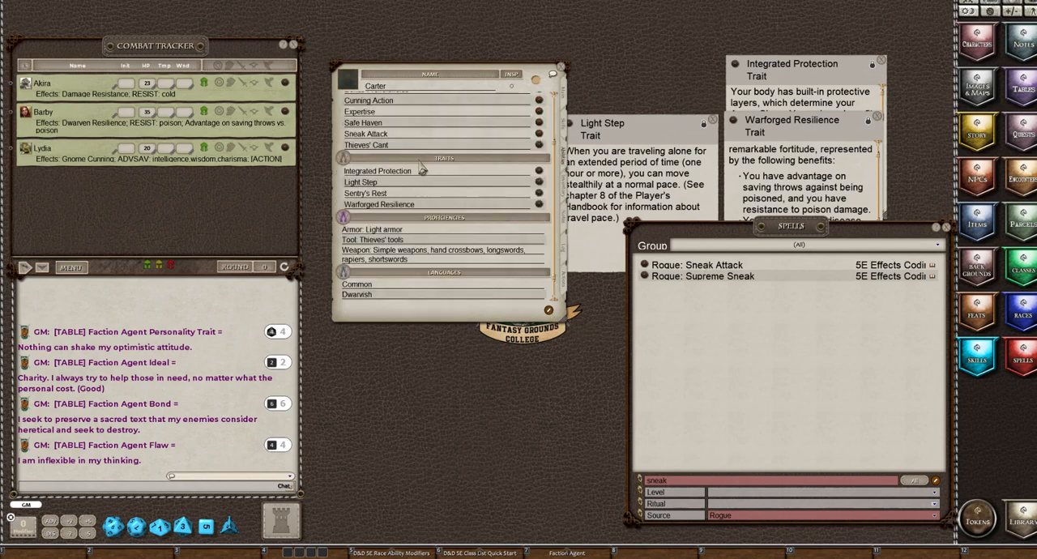
left_click(538, 100)
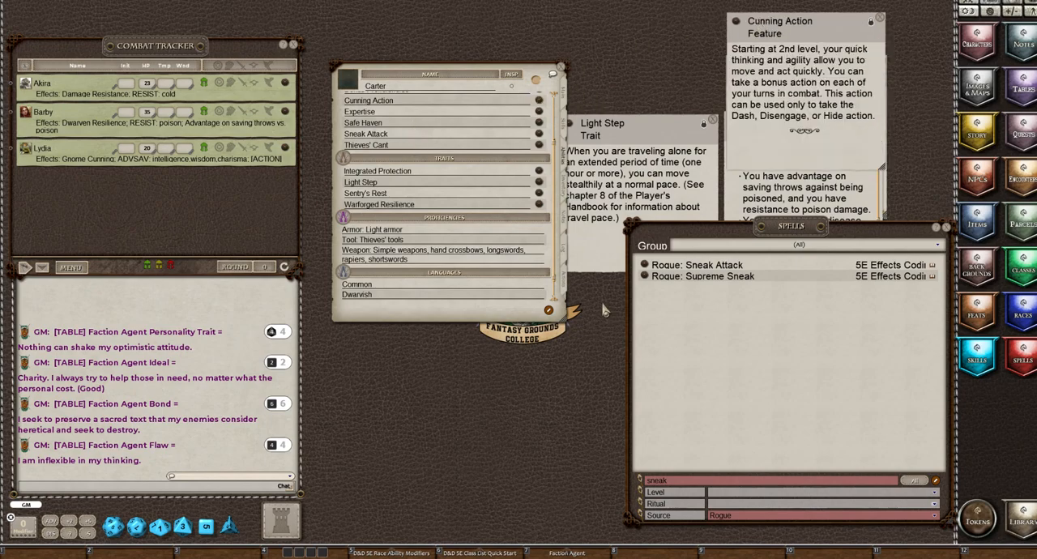
left_click(565, 279)
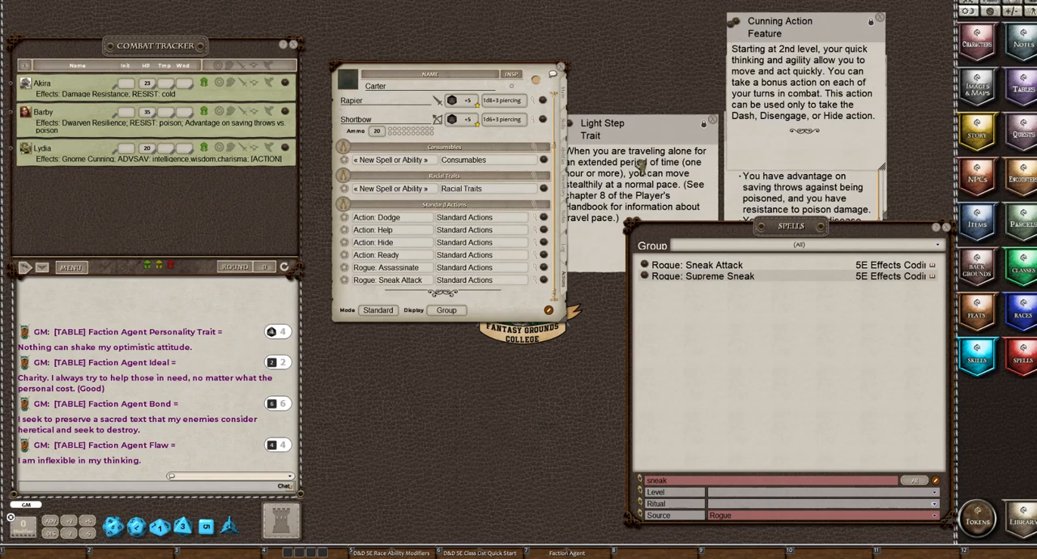
left_click_drag(372, 223, 372, 231)
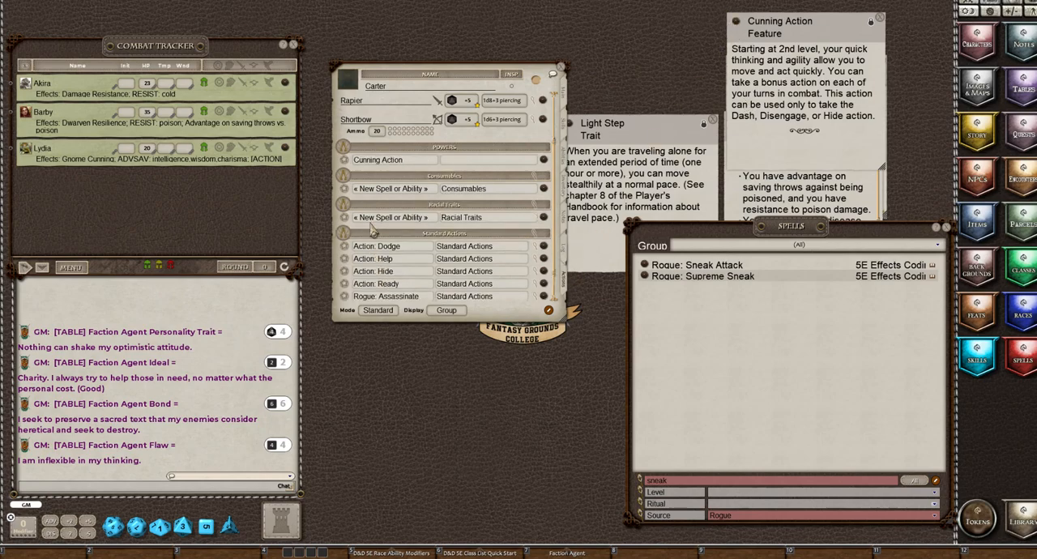
left_click(543, 161)
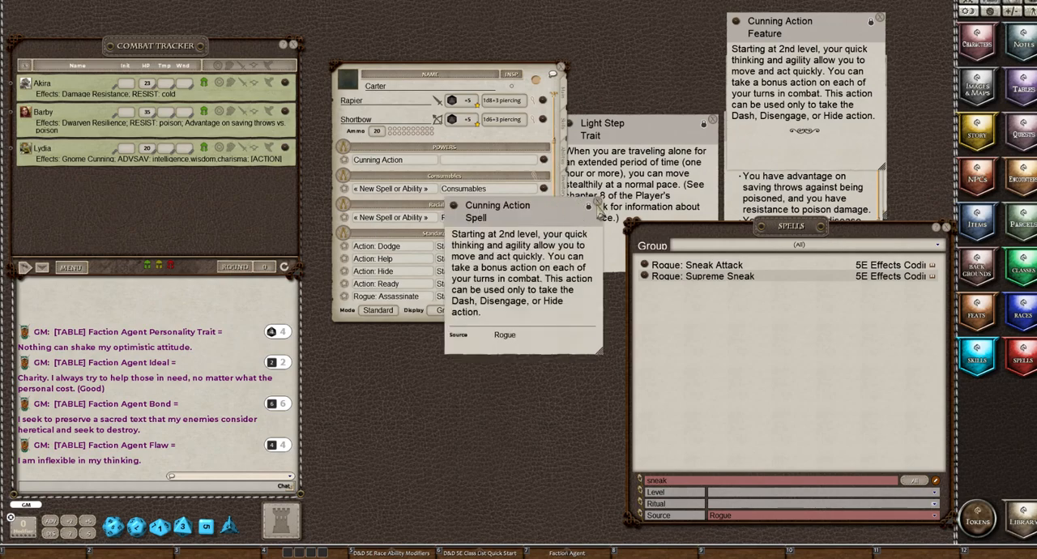
left_click(597, 209)
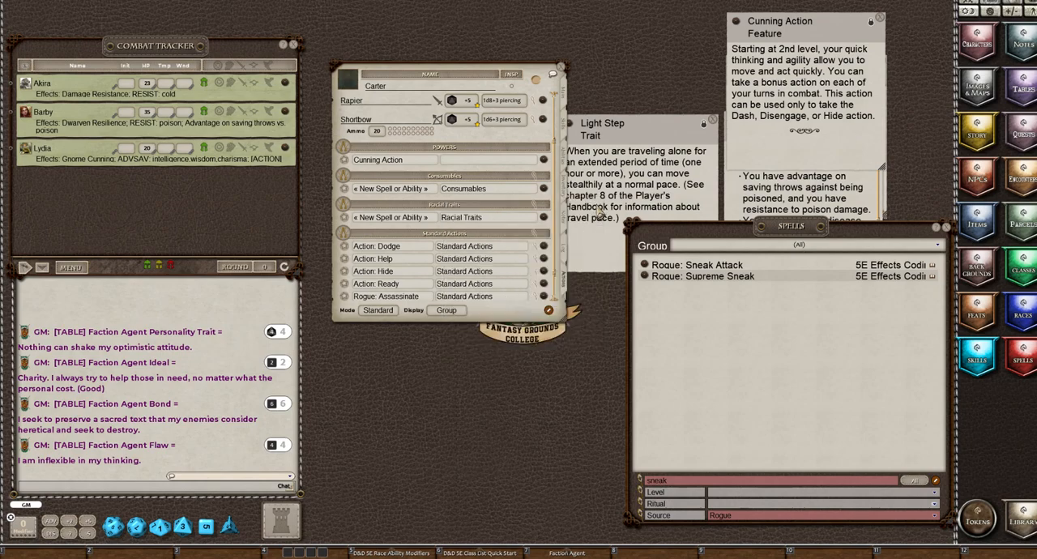
Set the ability group of the Cunning Action power to Class Features
left_click(465, 162)
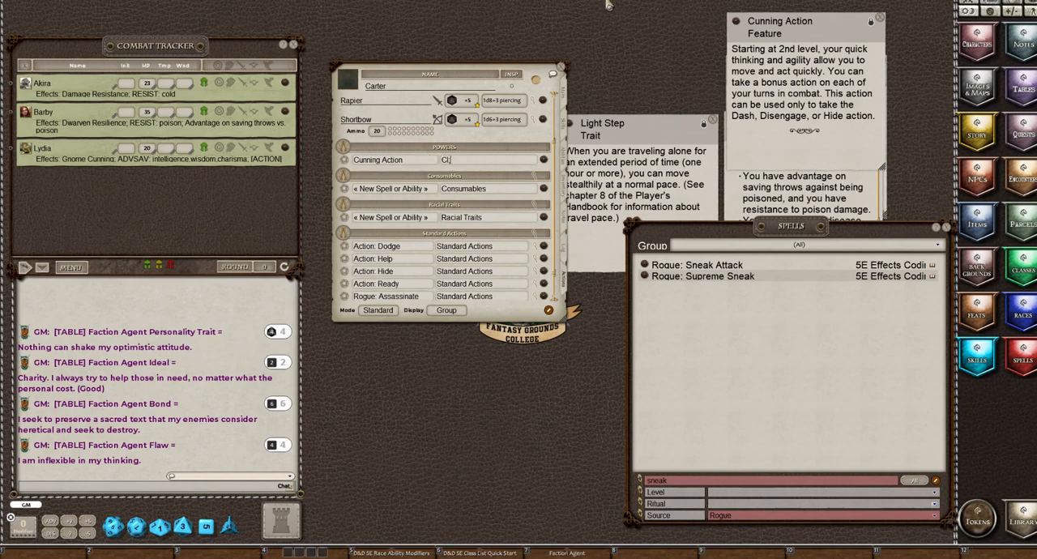
type("Class Features")
Check and collapse the effect details of Action: Dodge and Rogue: Sneak Attack, and close the Cunning Action feature description
left_click(537, 247)
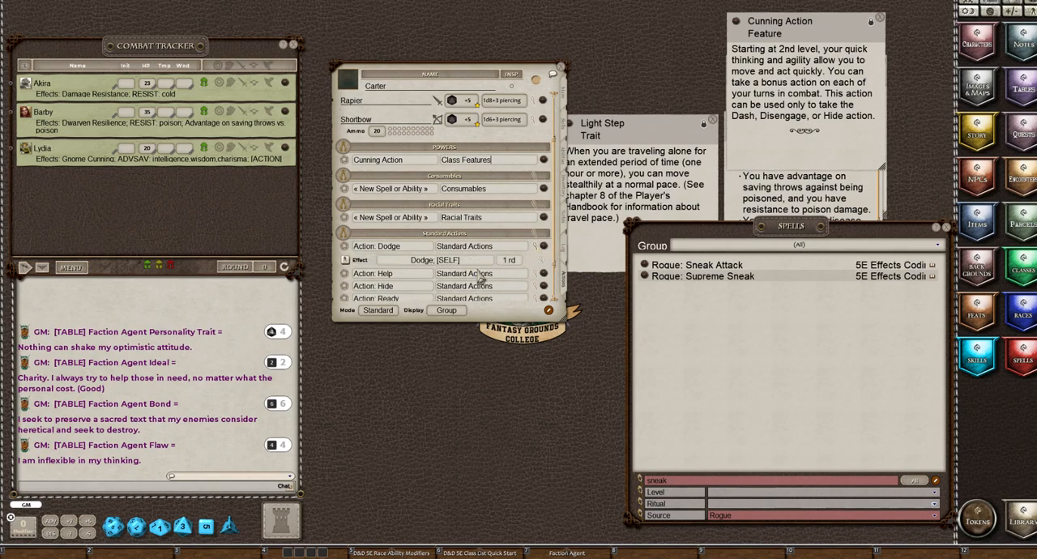
left_click(538, 247)
scroll(526, 281, "down", 1)
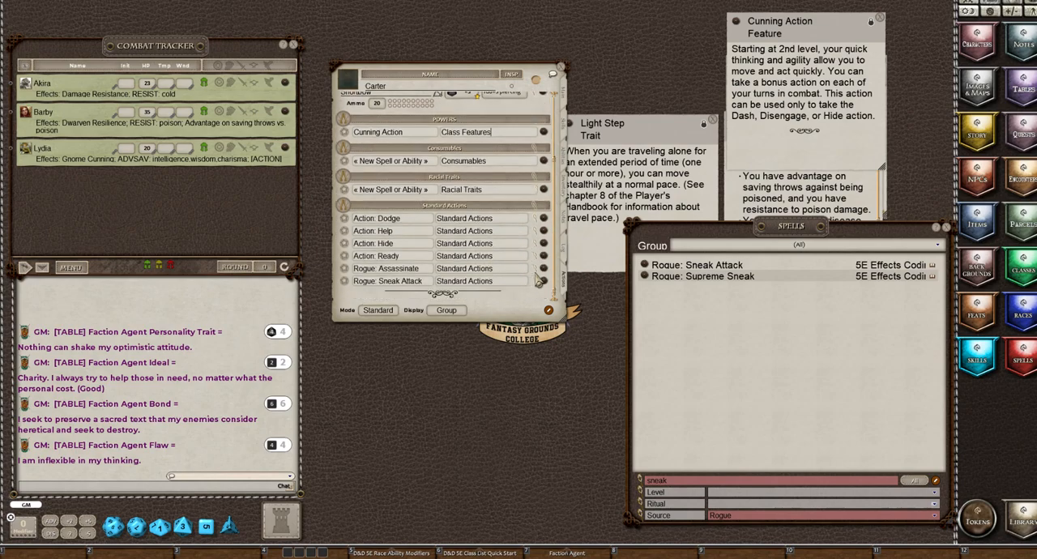
left_click(536, 274)
left_click(539, 278)
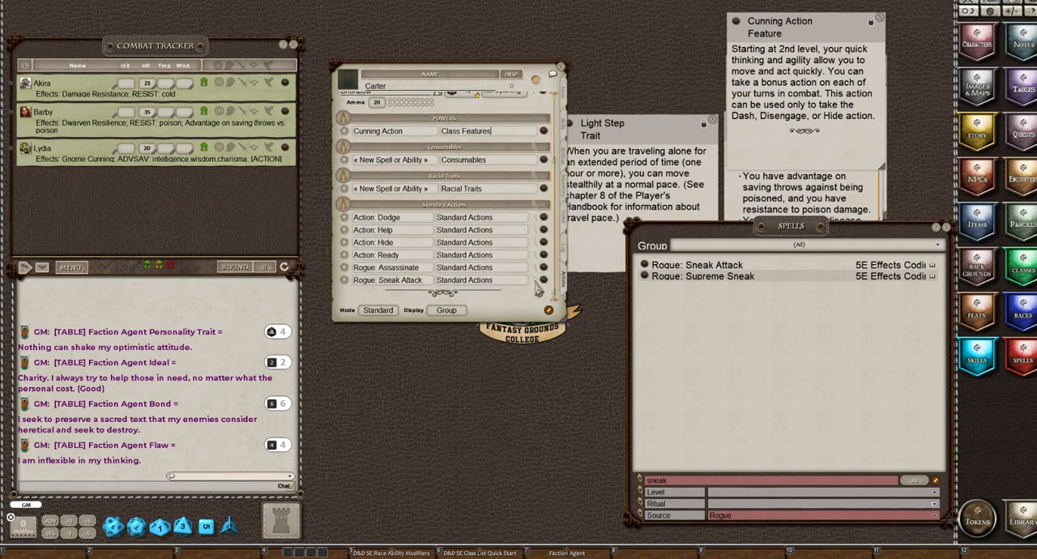
left_click(536, 282)
scroll(502, 235, "up", 2)
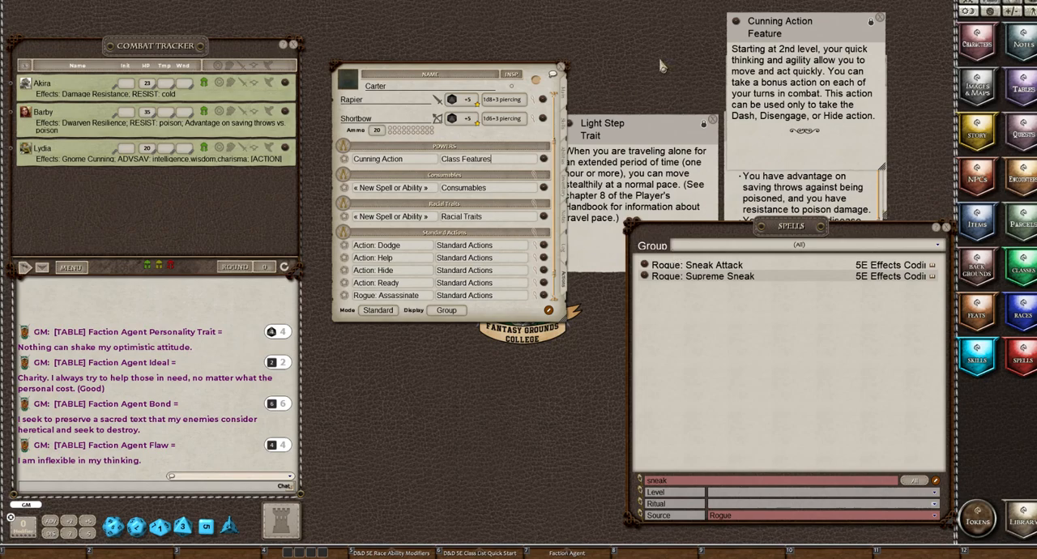
left_click(880, 18)
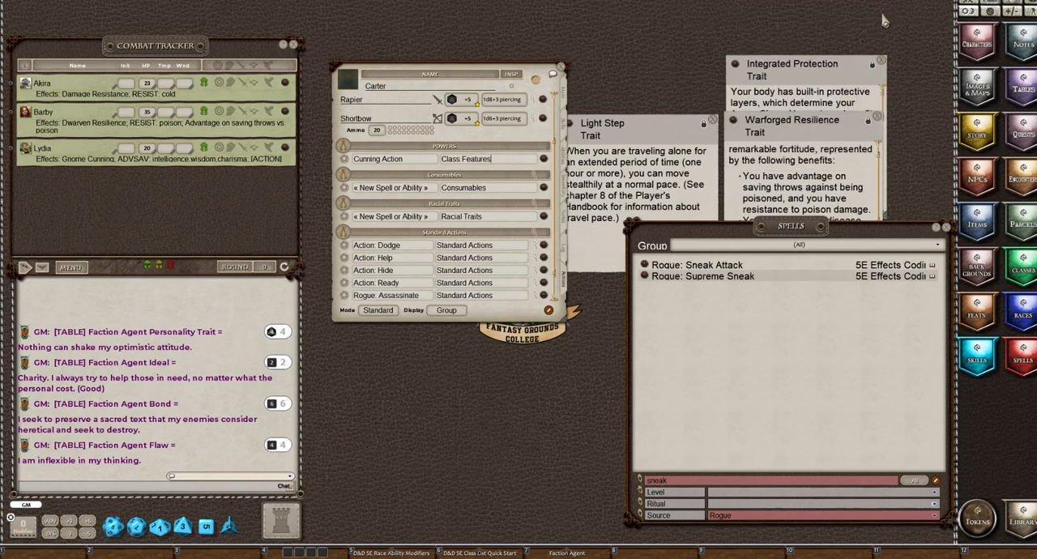
Clear the "sneak" search from the spells list and filter it to the source Warforged
double_click(687, 481)
key("BackSpace")
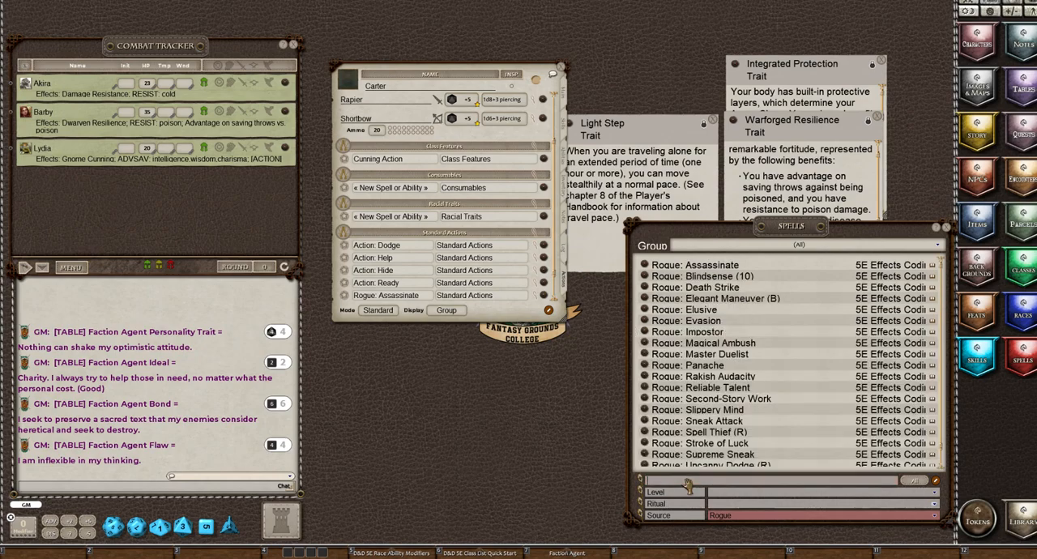
left_click(729, 521)
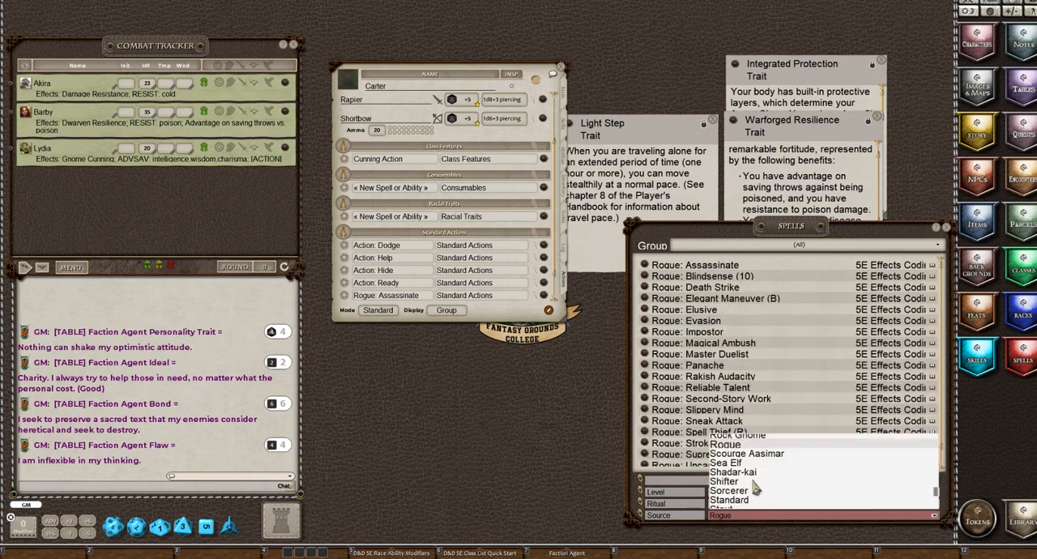
scroll(755, 486, "up", 2)
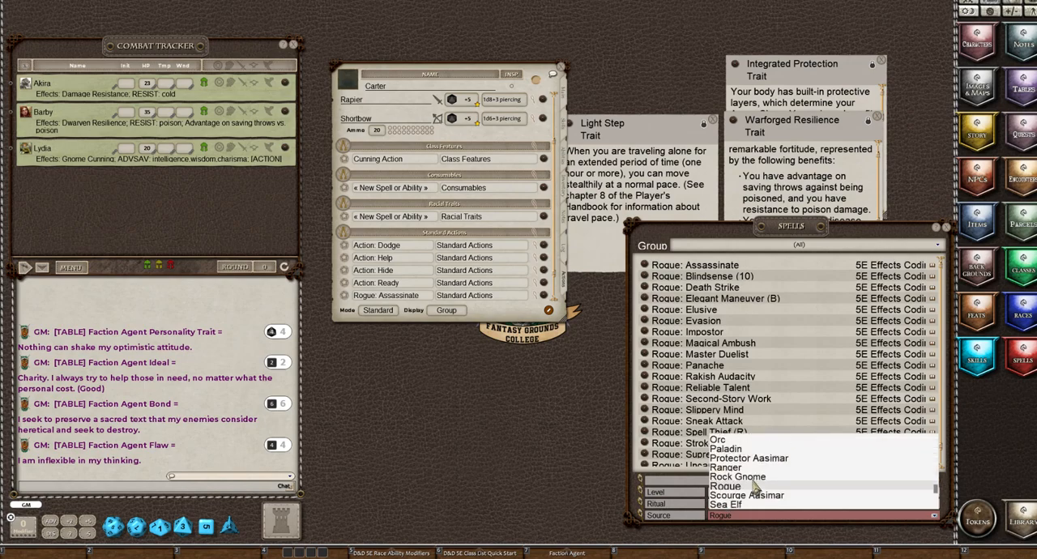
scroll(755, 487, "up", 1)
scroll(755, 487, "up", 1)
scroll(751, 483, "down", 12)
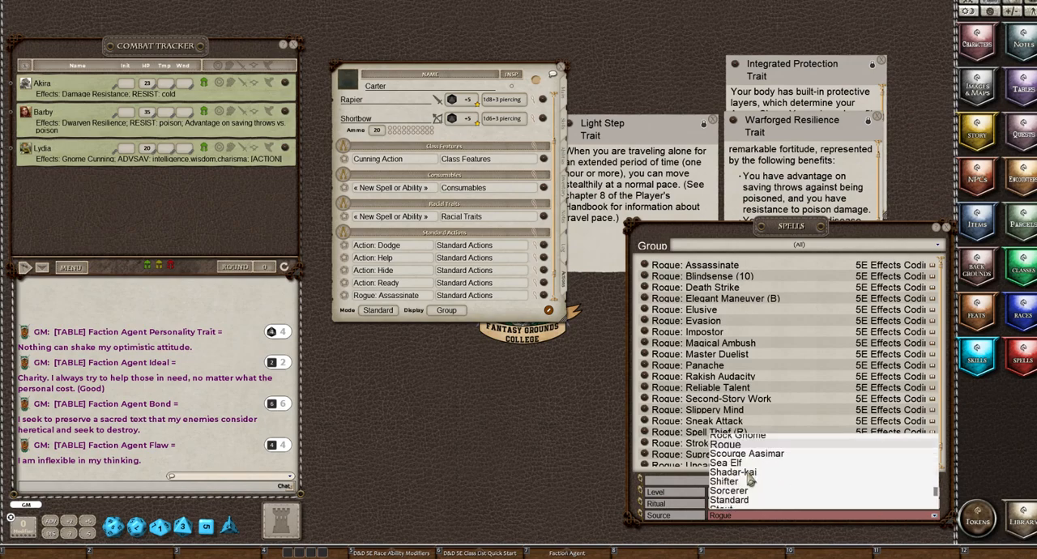
scroll(748, 481, "up", 1)
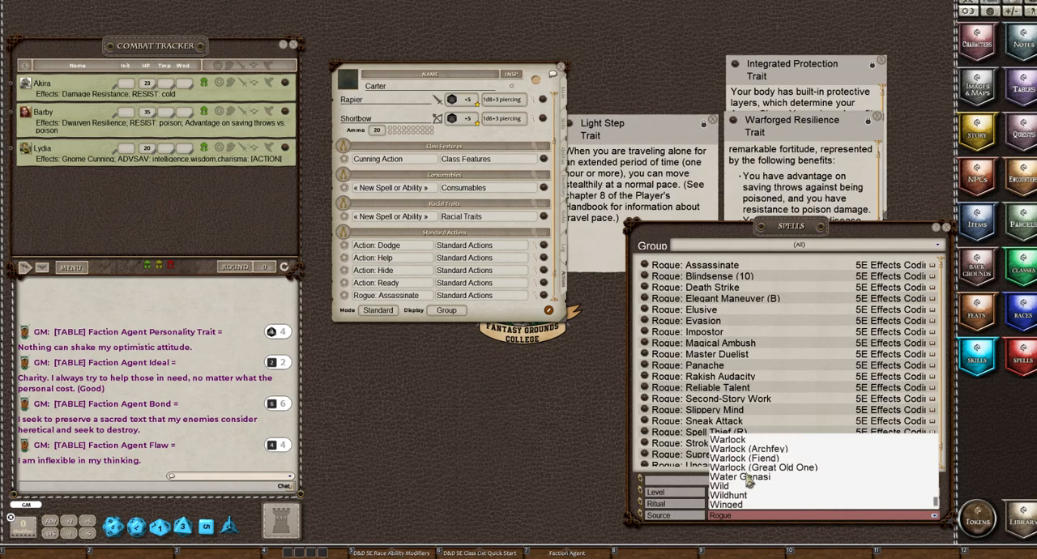
scroll(748, 481, "up", 1)
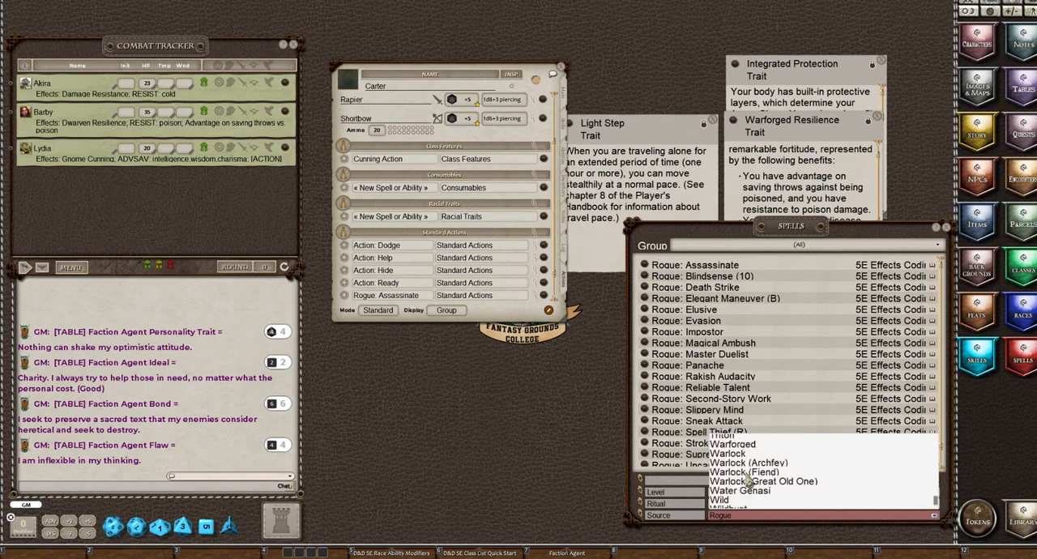
scroll(748, 480, "up", 1)
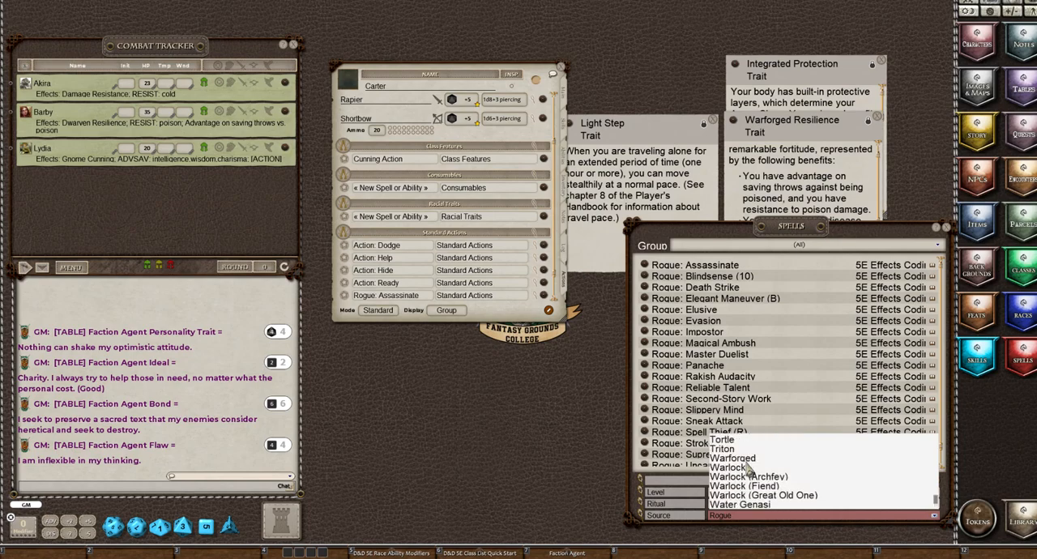
left_click(743, 459)
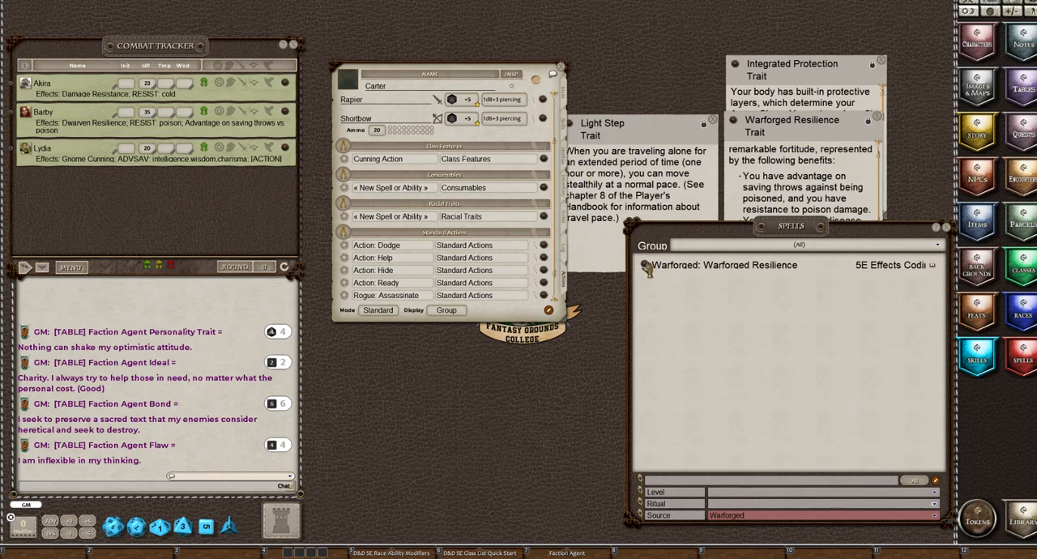
Add Warforged: Warforged Resilience to the Racial Traits powers and close the placeholder power's details
left_click_drag(646, 267, 388, 222)
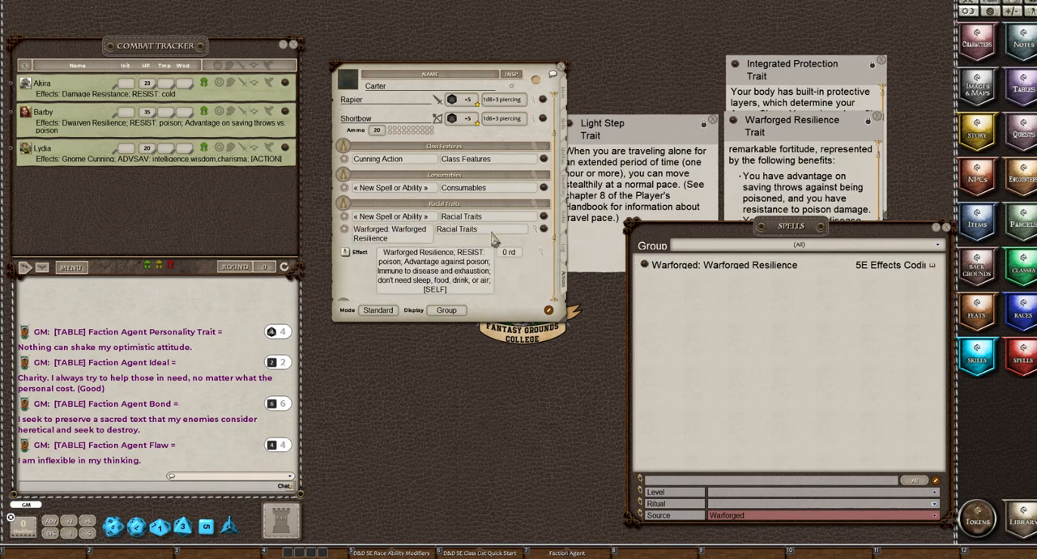
left_click(545, 224)
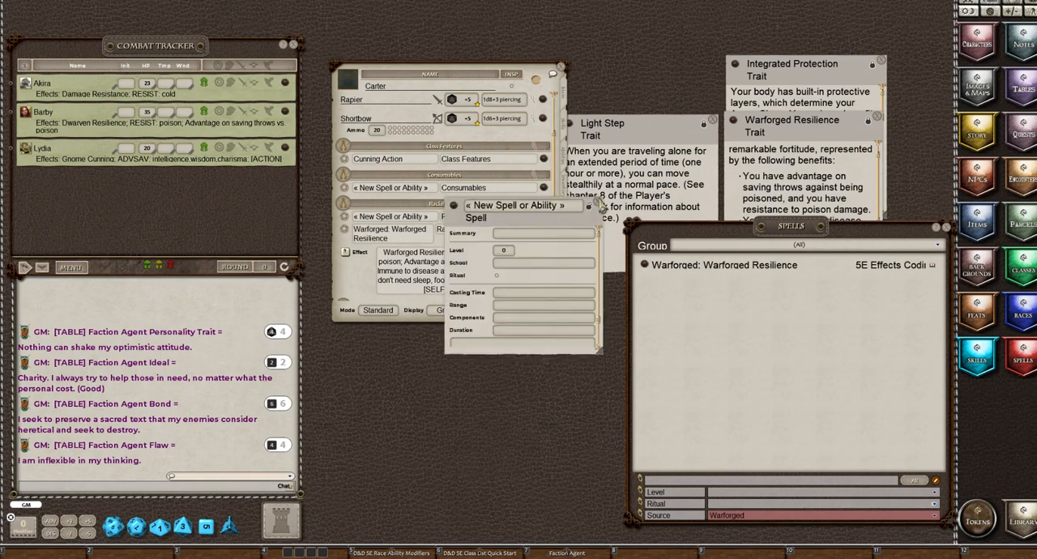
left_click(600, 203)
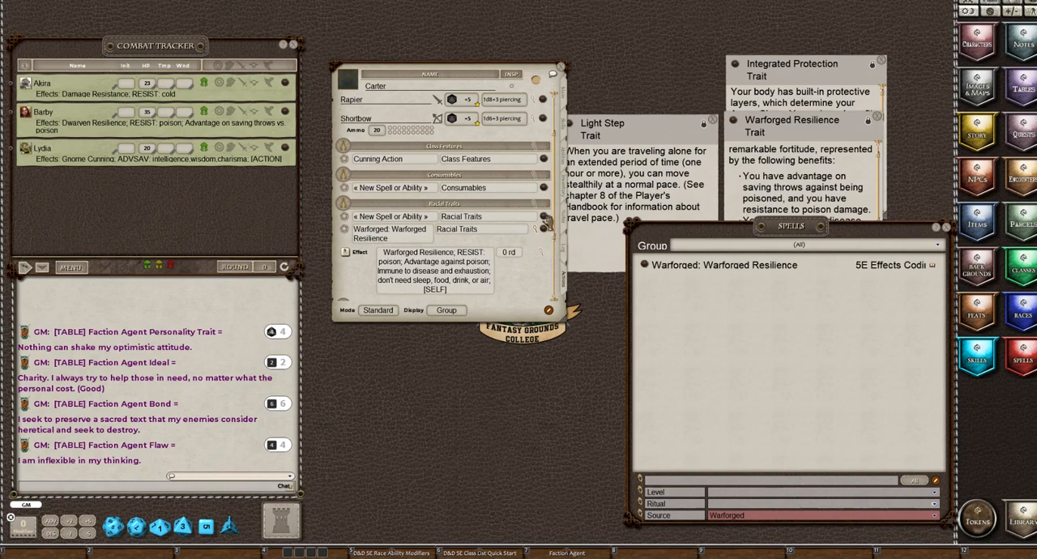
Delete the unnamed placeholder power from Racial Traits and collapse the effect details of Warforged: Warforged Resilience
left_click(548, 310)
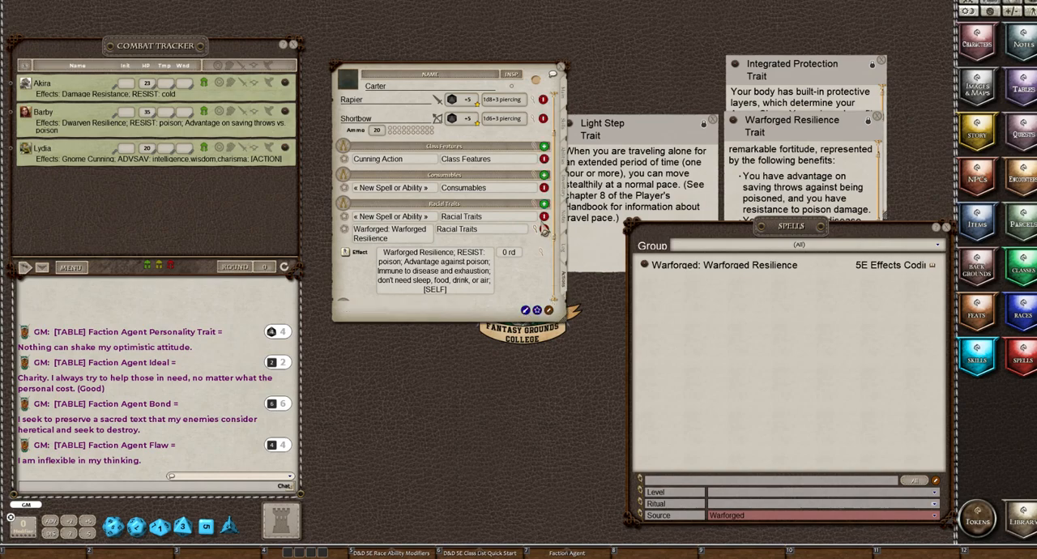
left_click(546, 227)
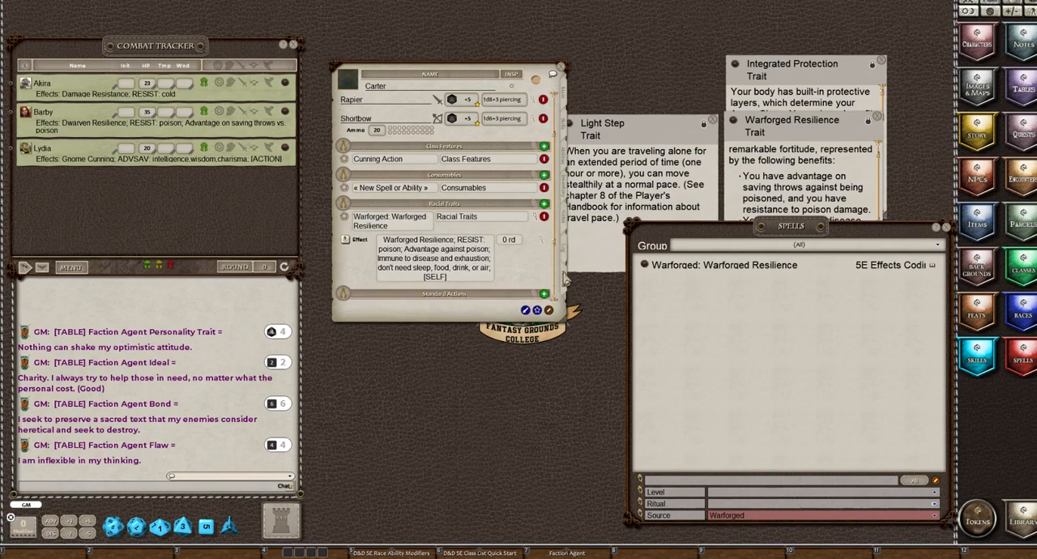
left_click(538, 227)
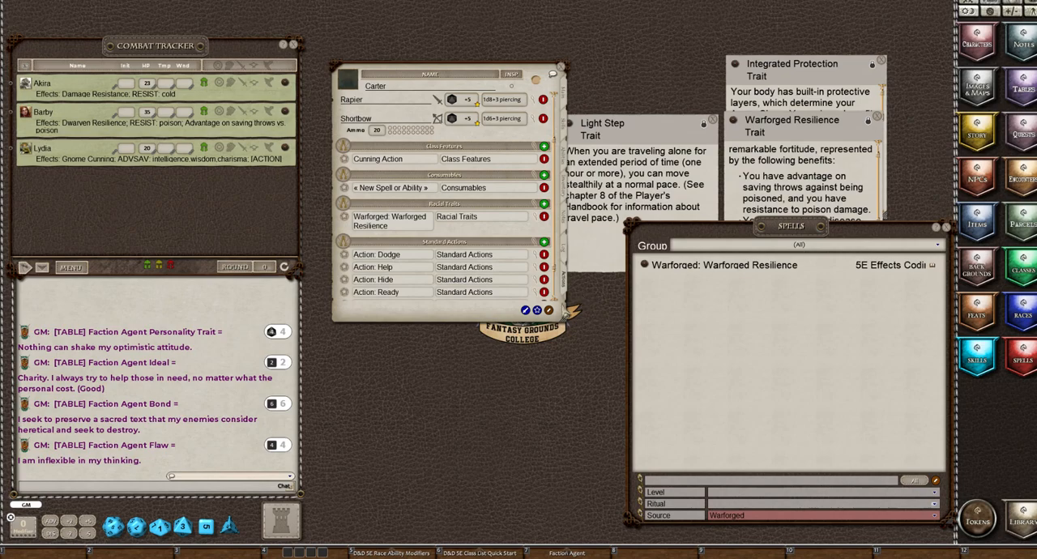
left_click(549, 310)
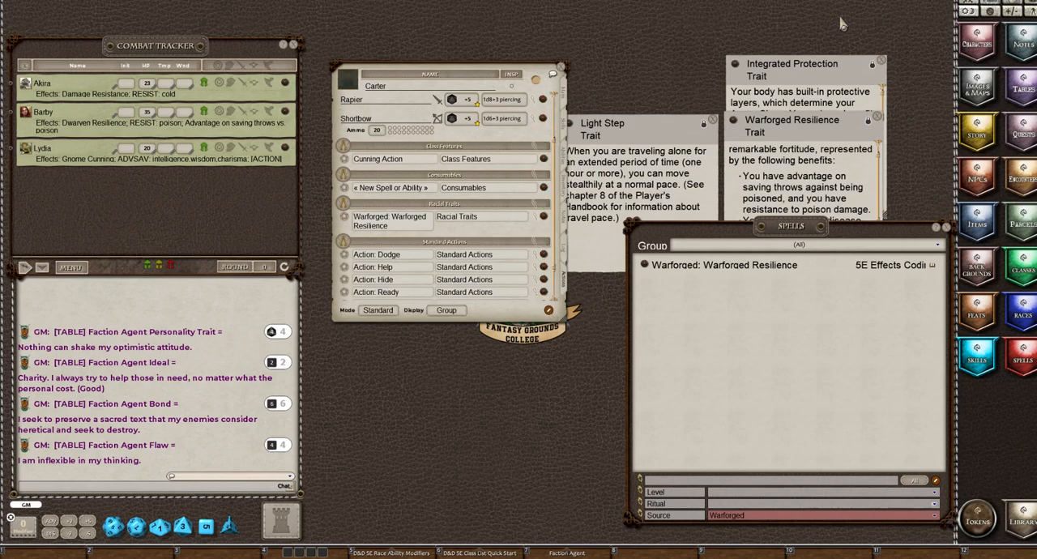
Bring the Integrated Protection trait description to the front and move it clear of the spells window
left_click(832, 79)
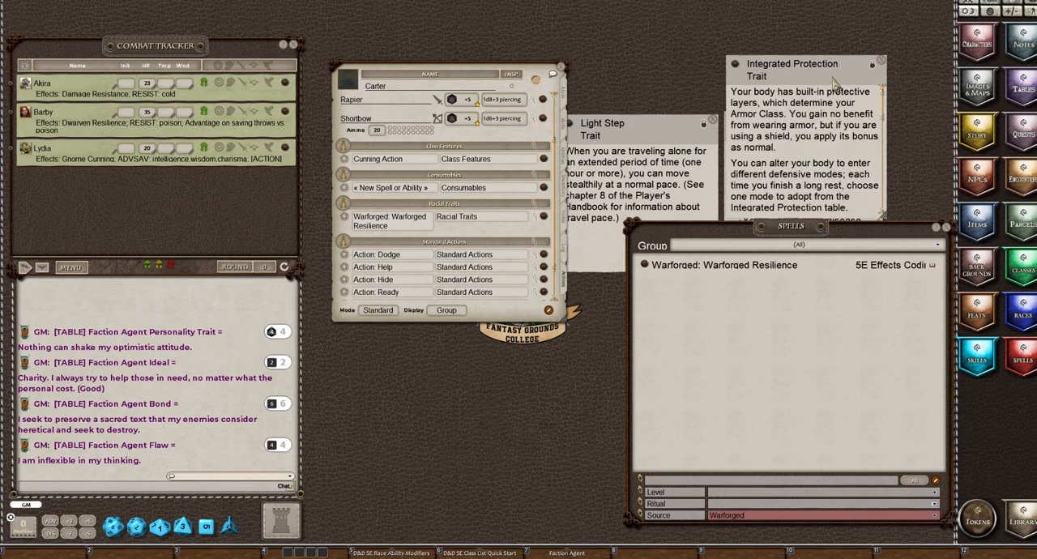
left_click_drag(831, 78, 812, 38)
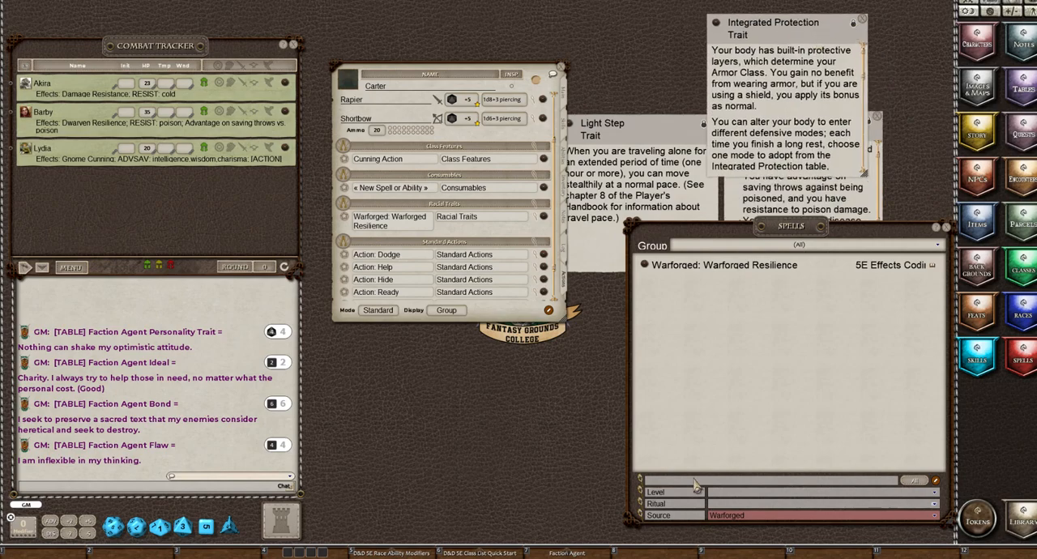
Remove the Warforged source filter from the spells list
left_click(731, 516)
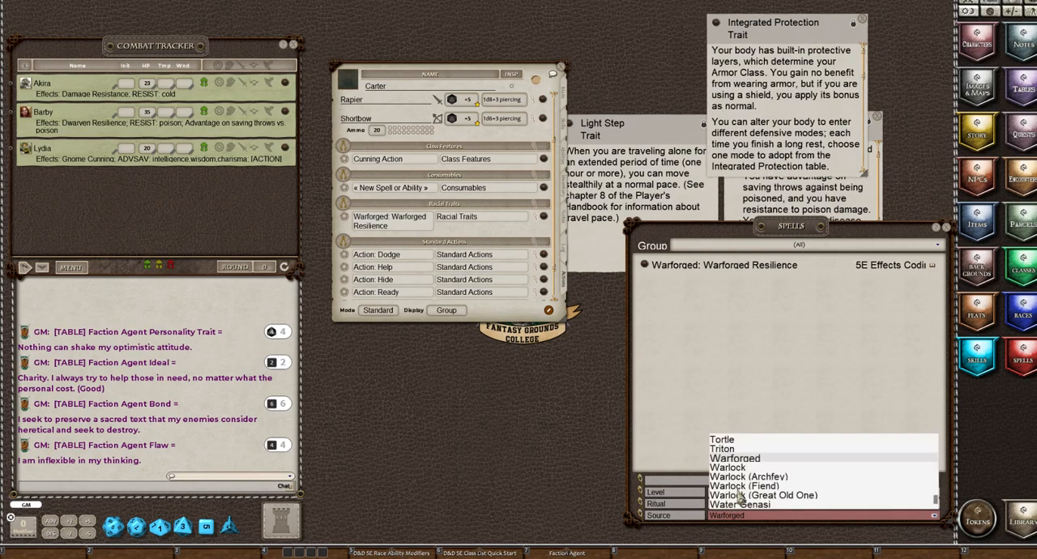
scroll(743, 461, "up", 6)
scroll(744, 459, "up", 10)
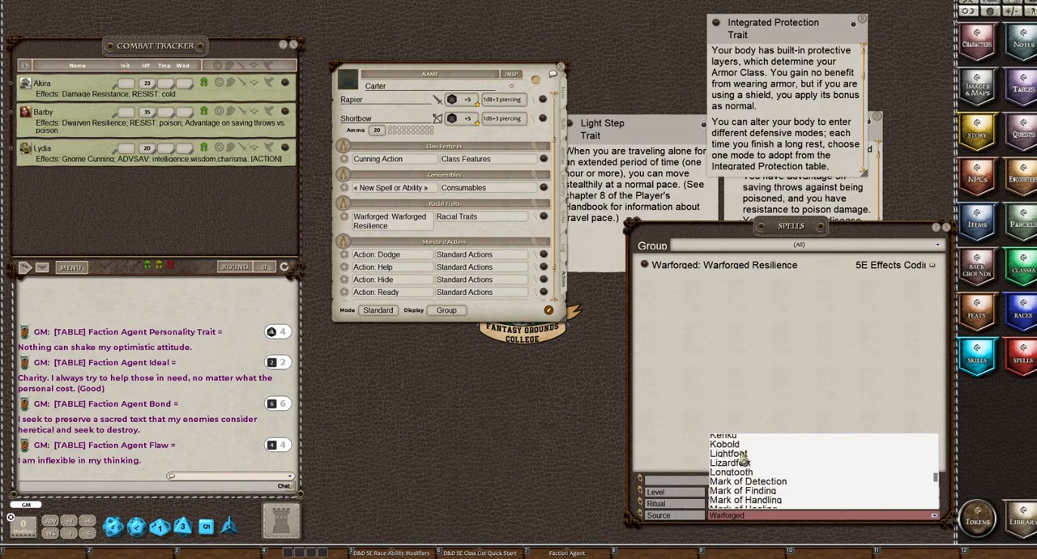
scroll(743, 458, "up", 7)
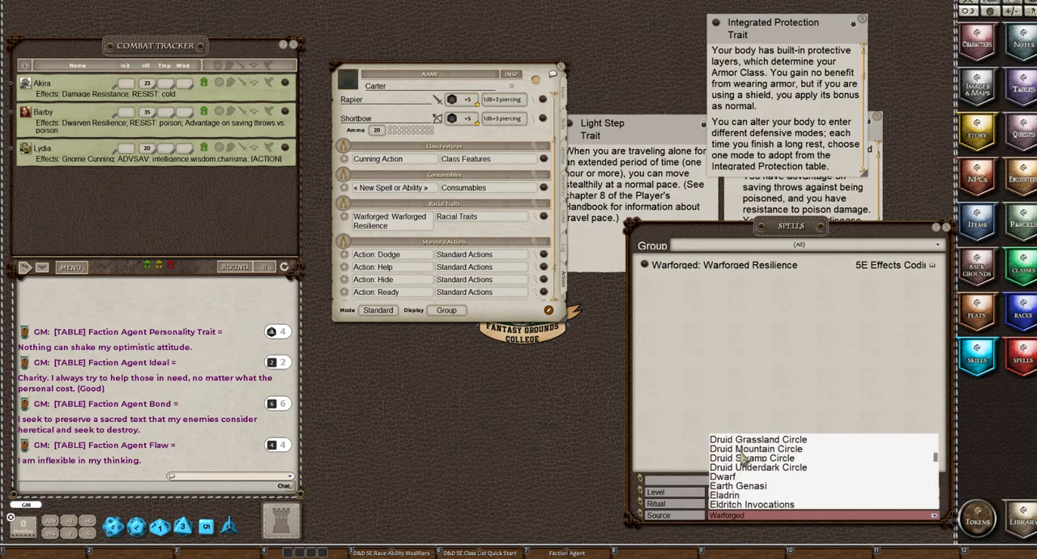
scroll(739, 454, "up", 5)
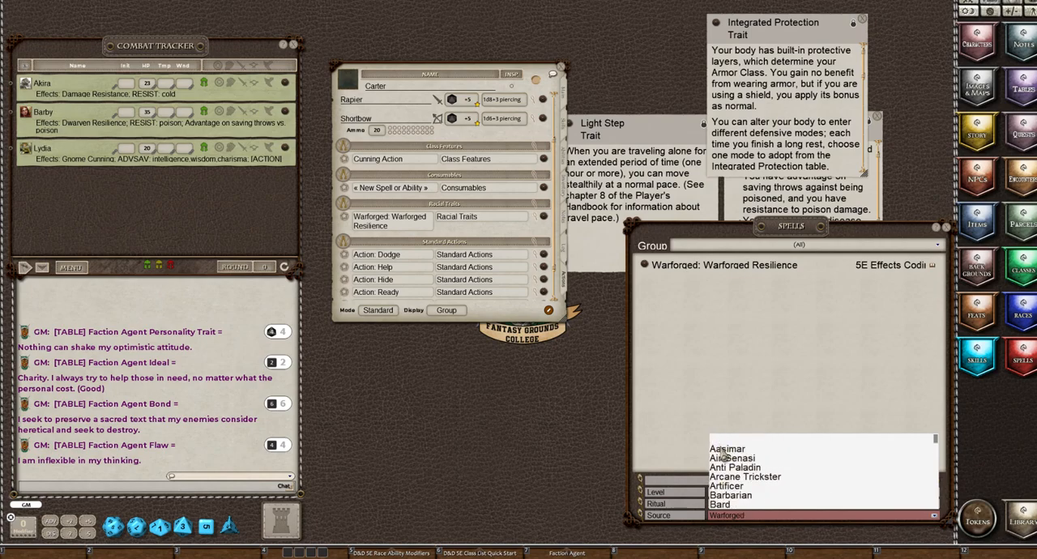
left_click(722, 441)
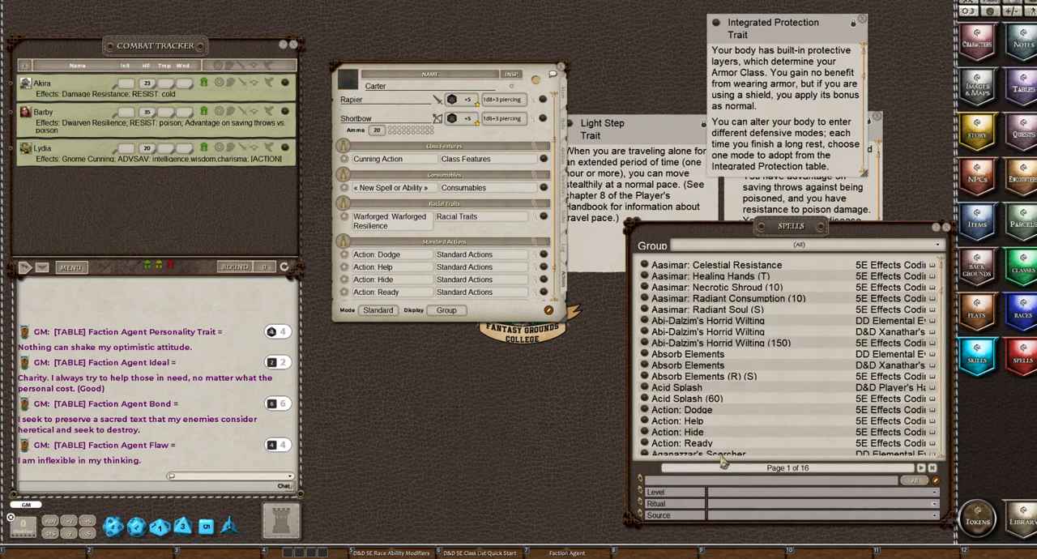
Search the spells list for "inte", look over the matches and clear the search text
left_click(658, 483)
type("in")
type("e")
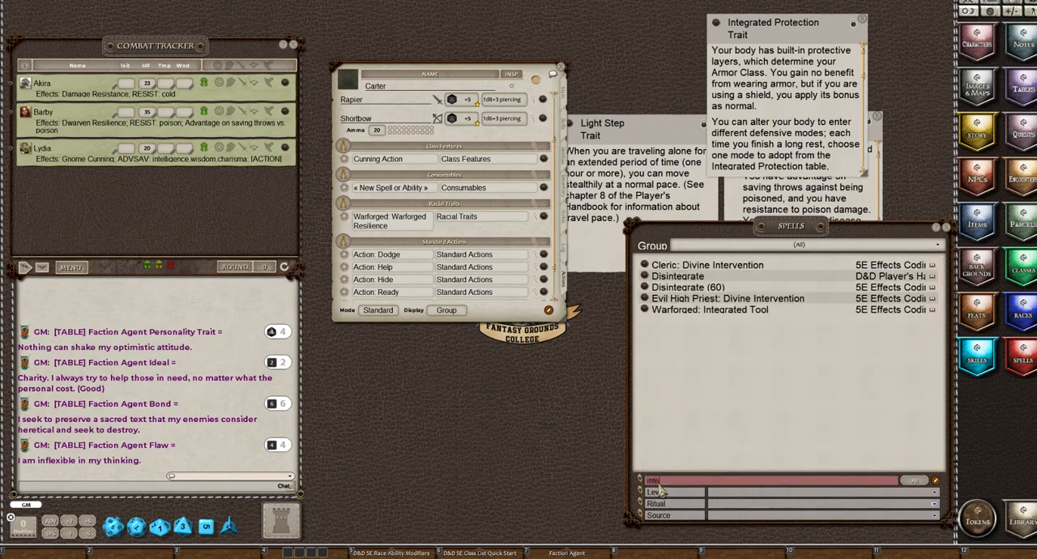
key("BackSpace")
key("BackSpace")
key("BackSpace")
key("BackSpace")
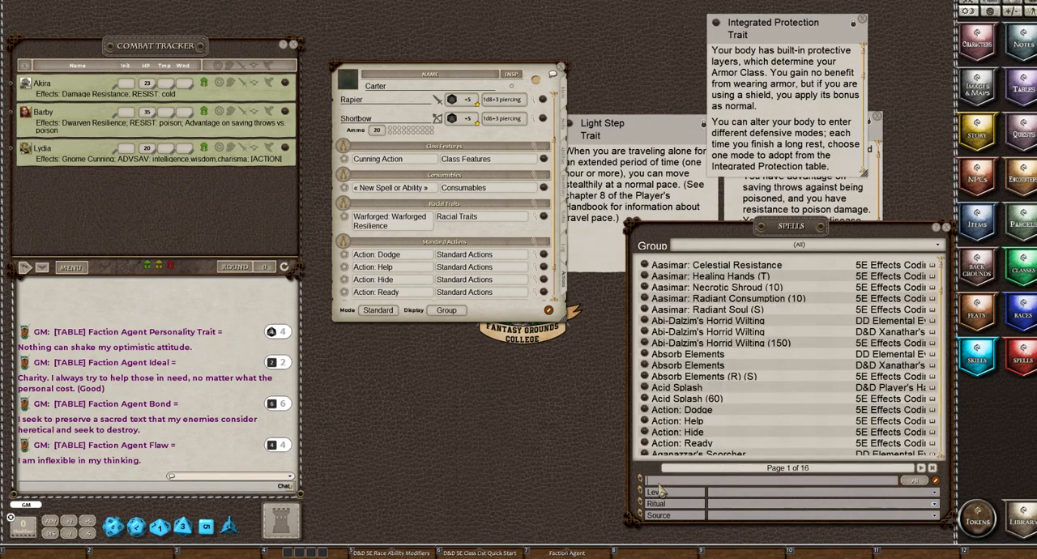
Search the spells list for "light s" to look for Light Step, and shorten the search text to "lig"
type("light")
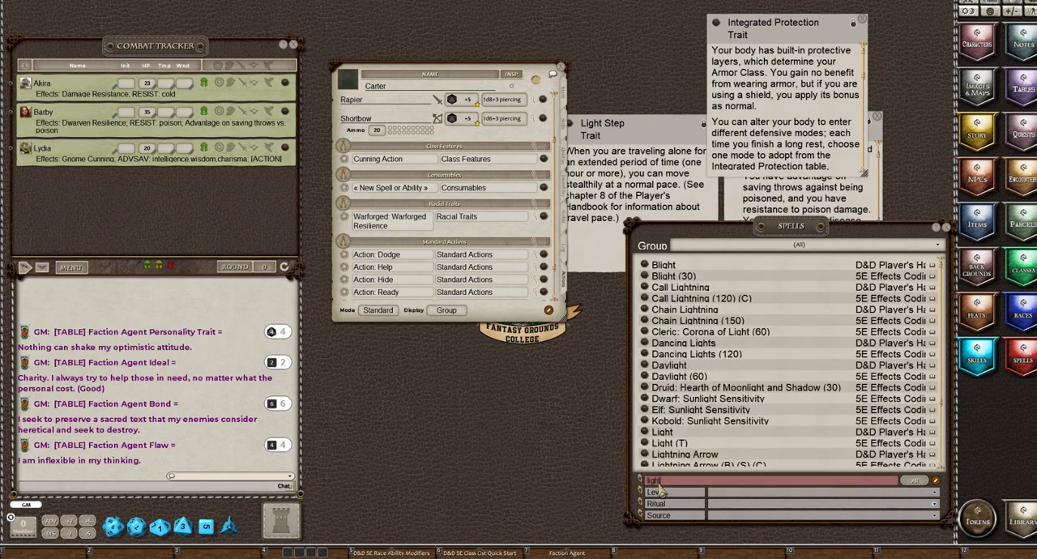
type(" s")
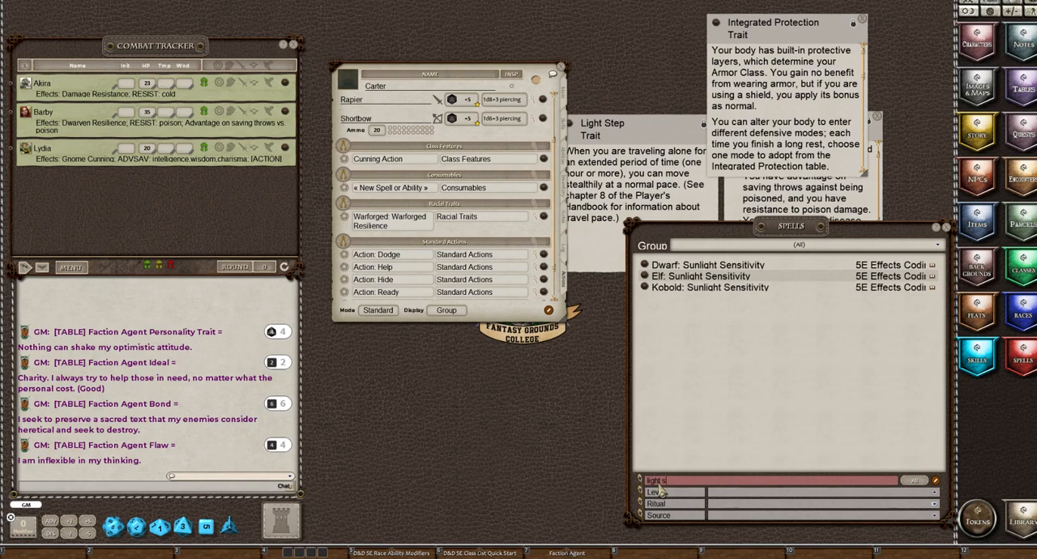
key("BackSpace")
key("BackSpace")
key("BackSpace")
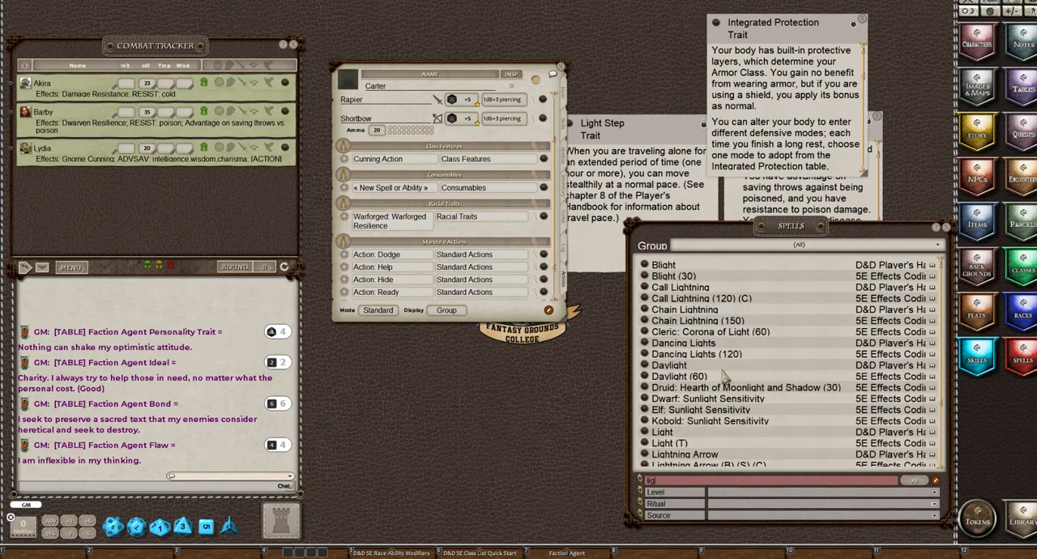
Close the Warforged Resilience, Integrated Protection and Light Step trait descriptions
left_click(787, 201)
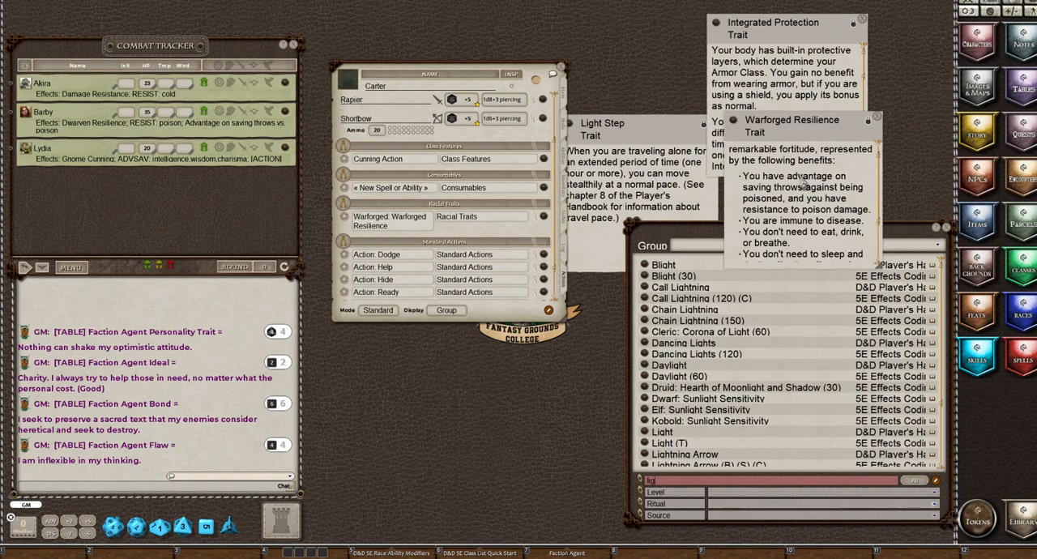
left_click(877, 117)
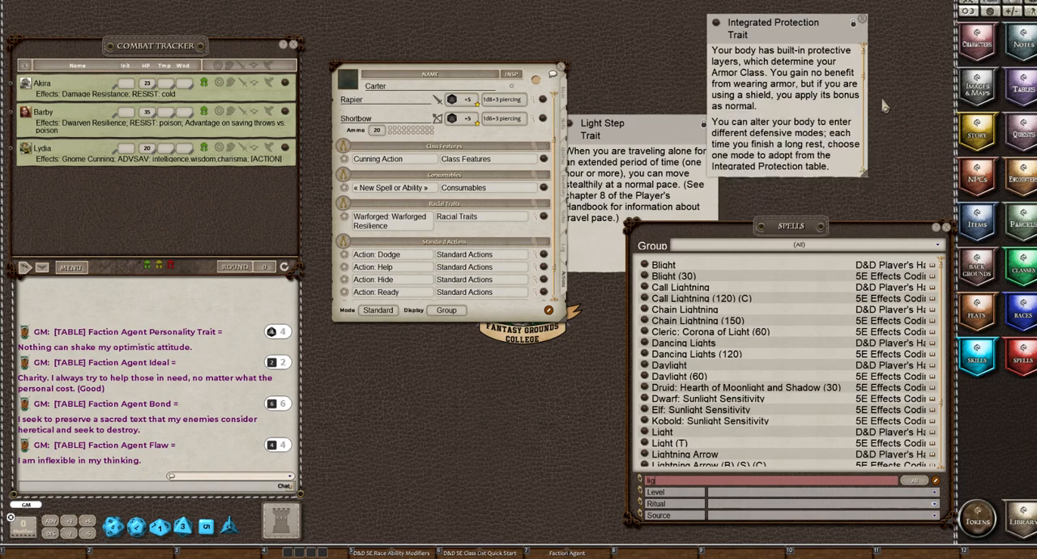
left_click(864, 21)
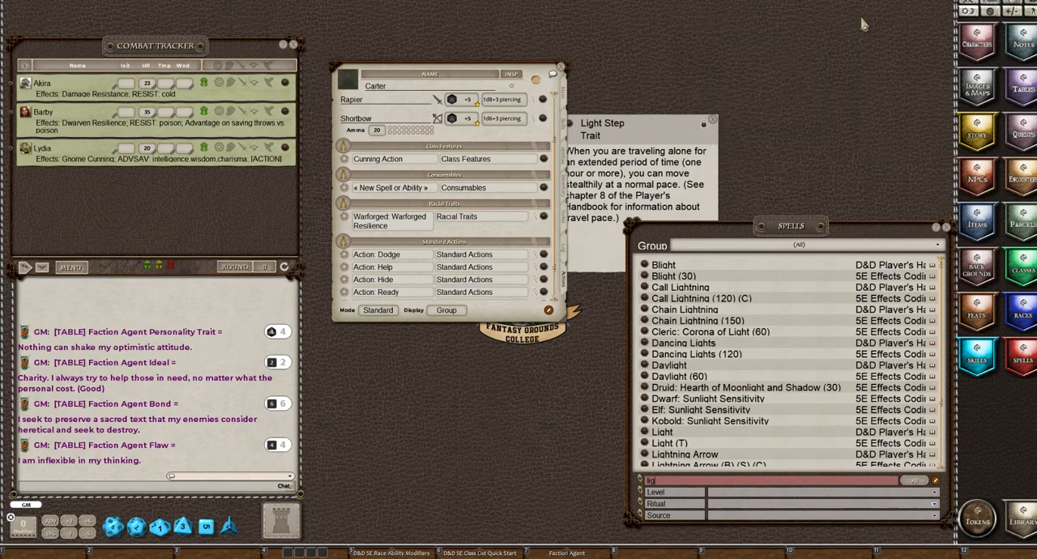
left_click(712, 121)
left_click(712, 121)
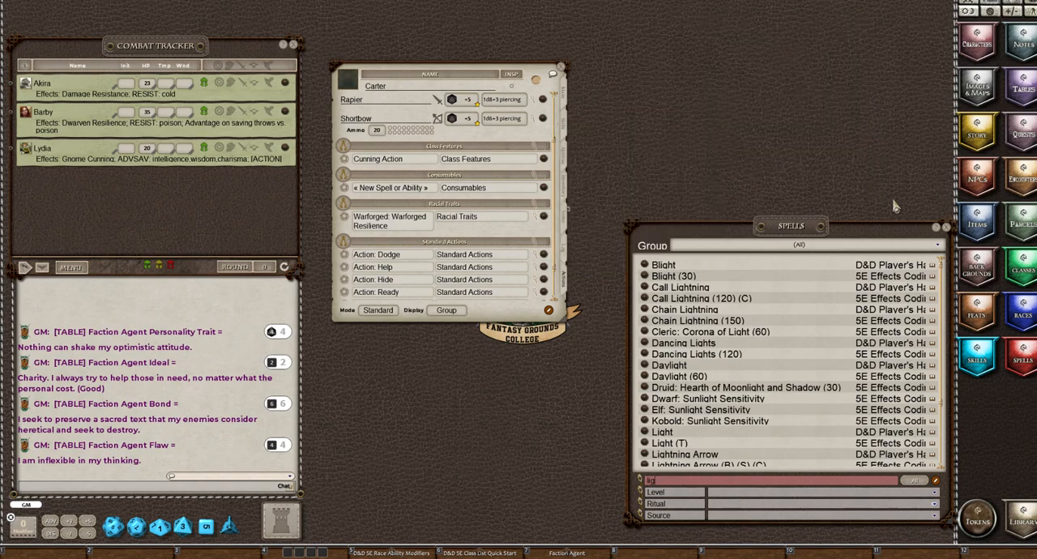
Close and reopen the spells list, and clear its "lig" search text
left_click(946, 228)
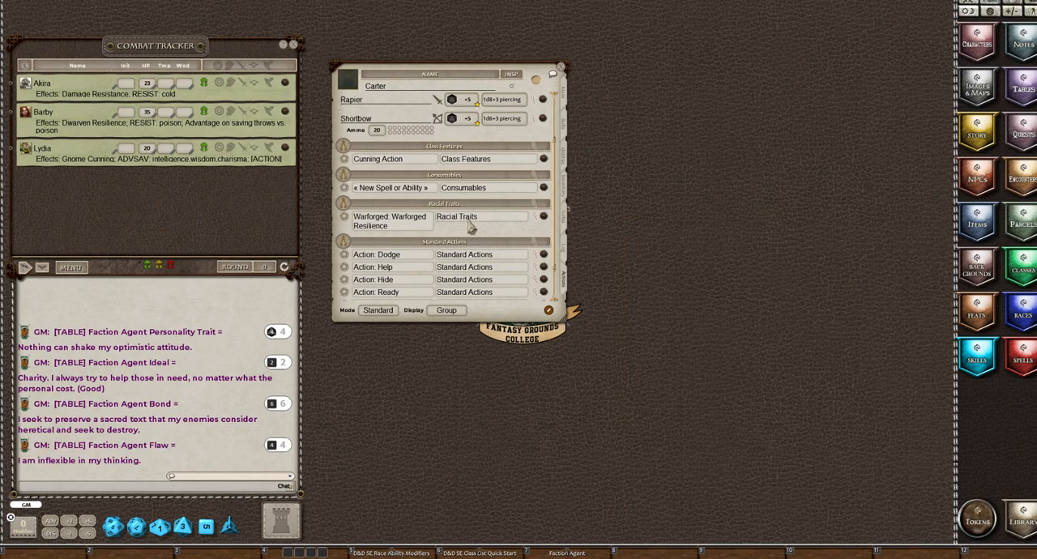
left_click(1022, 361)
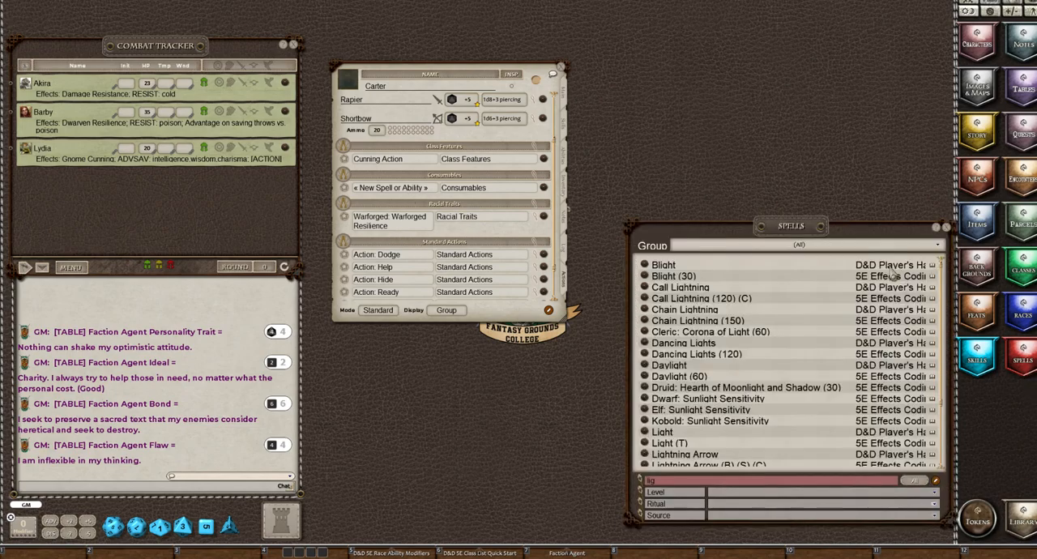
double_click(670, 480)
scroll(386, 213, "up", 2)
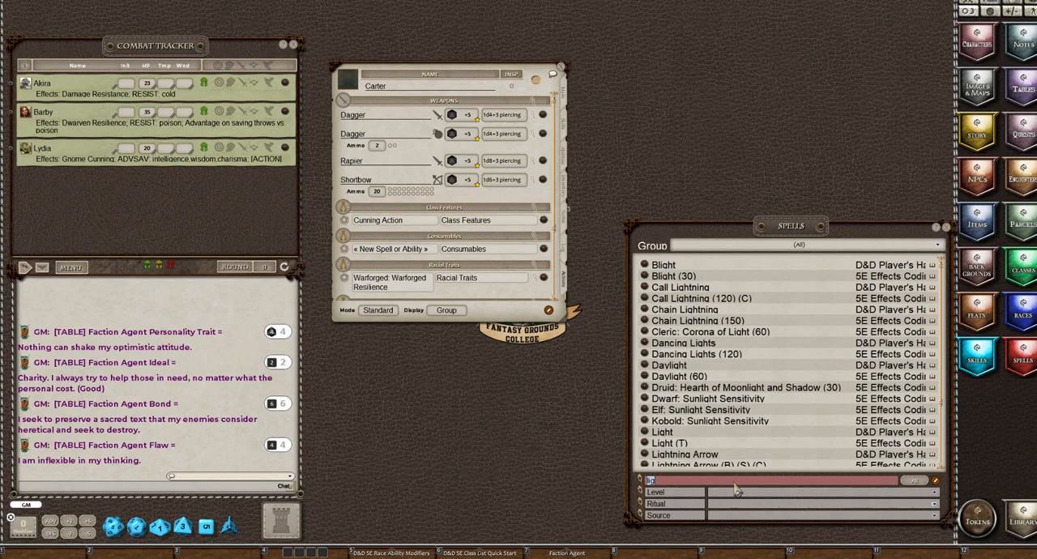
key("BackSpace")
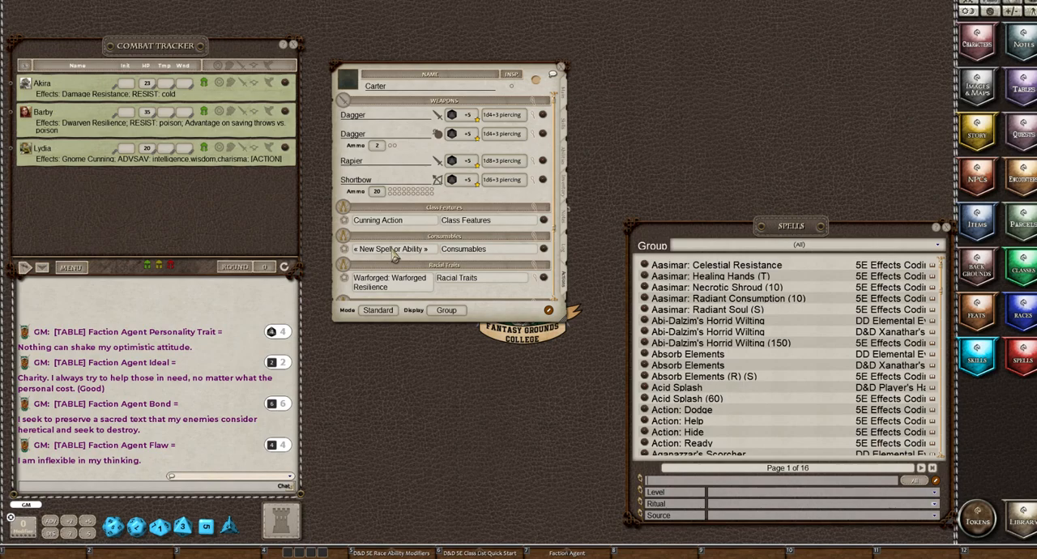
Add a second power to the Consumables group, name the two entries Lantern and Waterskin, and leave list editing
left_click(548, 311)
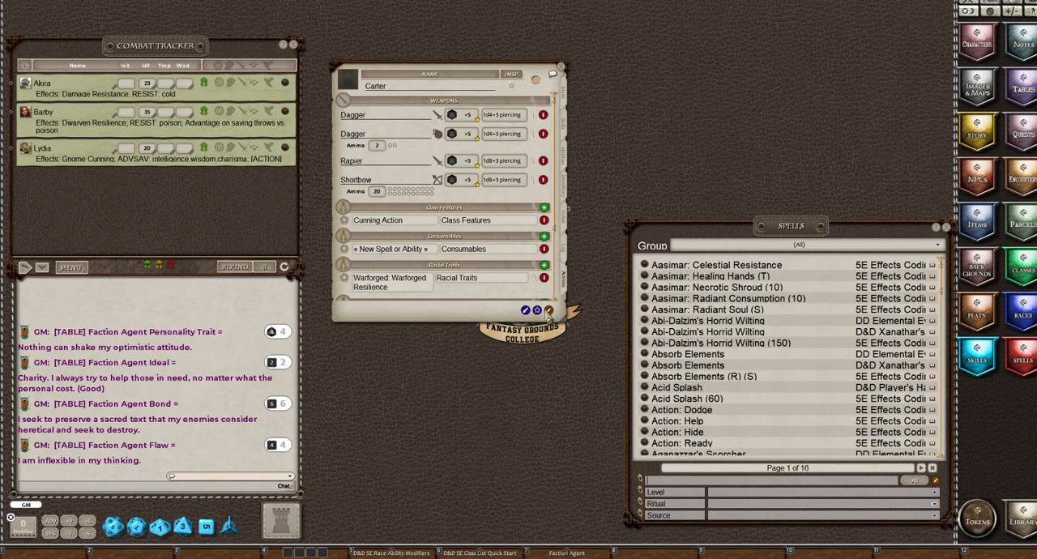
left_click(543, 236)
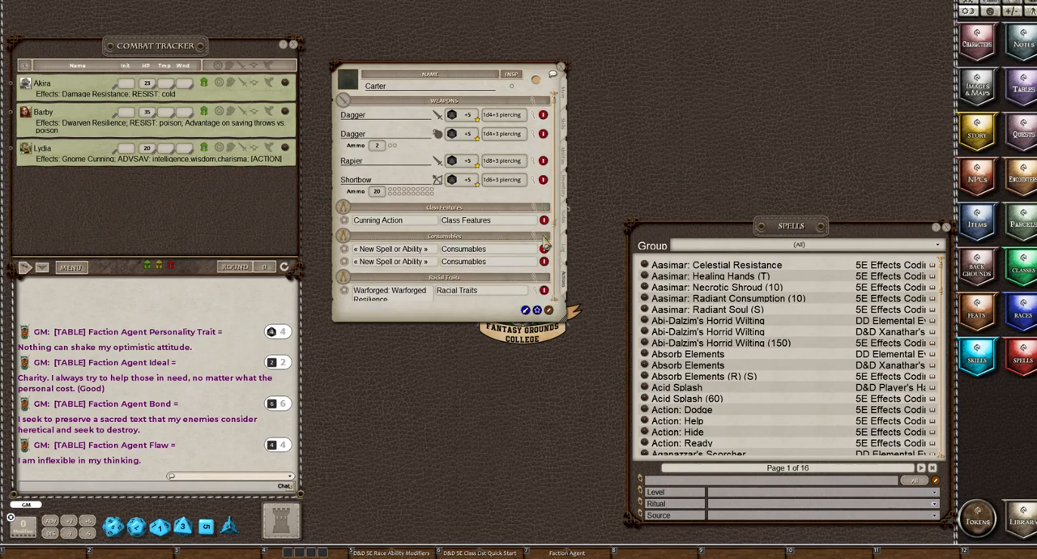
left_click(402, 251)
type("Lantern")
left_click(372, 264)
type("Waterskin")
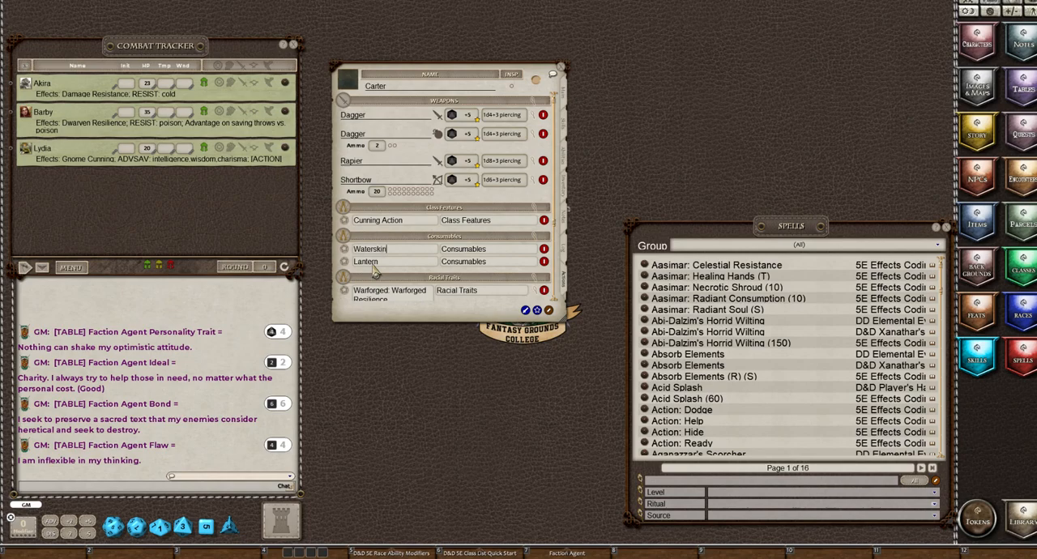
left_click(549, 310)
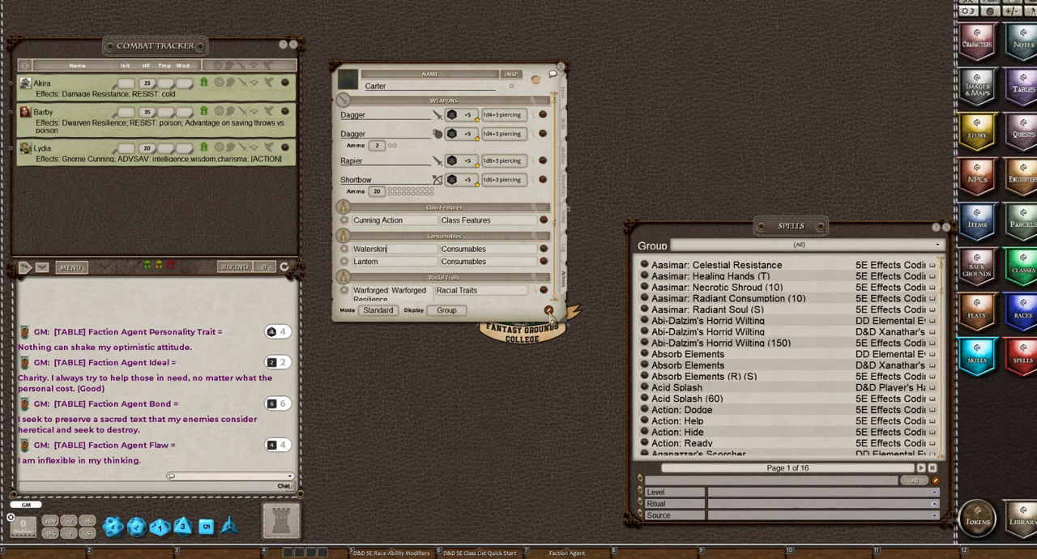
Add another blank power to Consumables and check the character's inventory for more consumable items
left_click(550, 314)
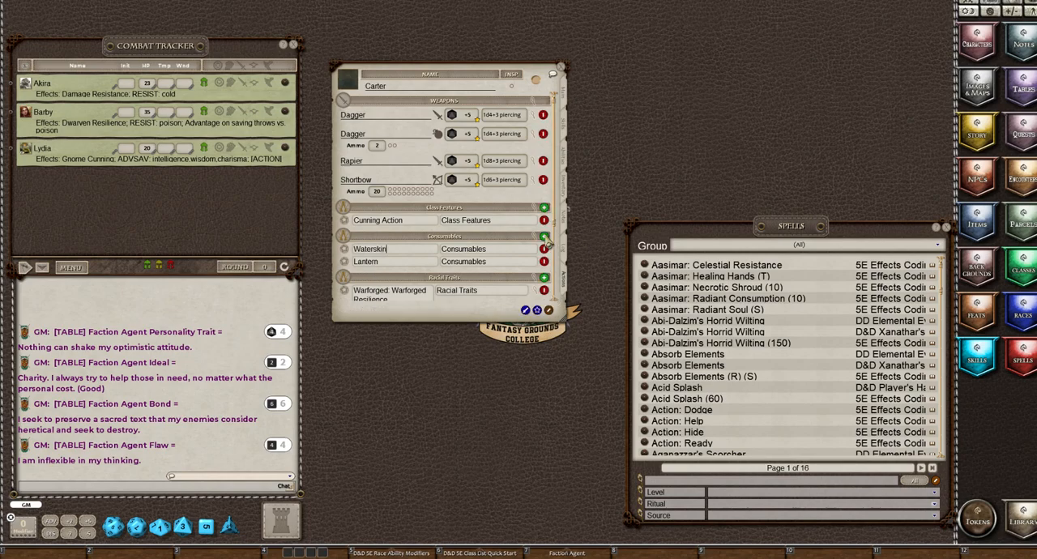
left_click(544, 236)
left_click(566, 197)
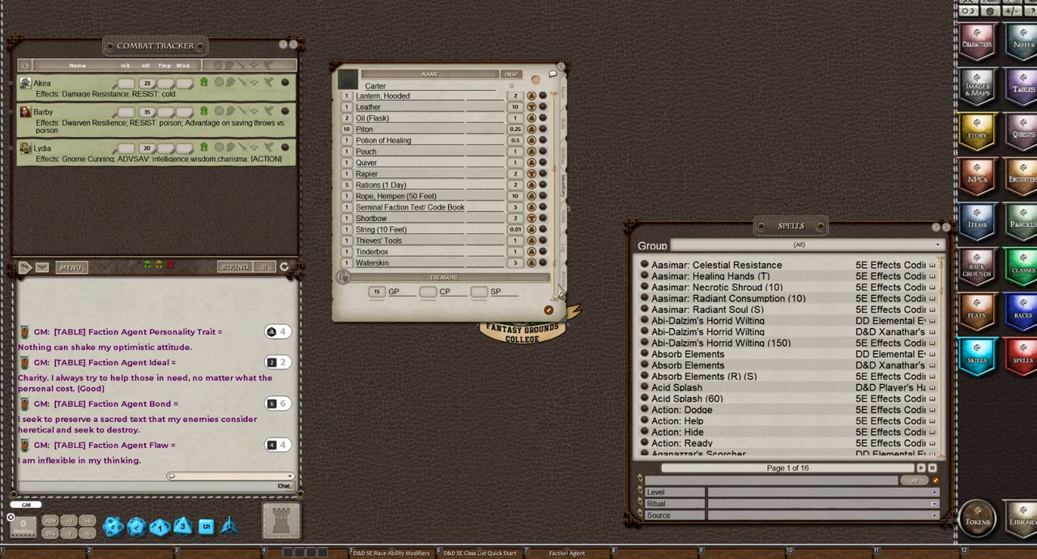
left_click(562, 282)
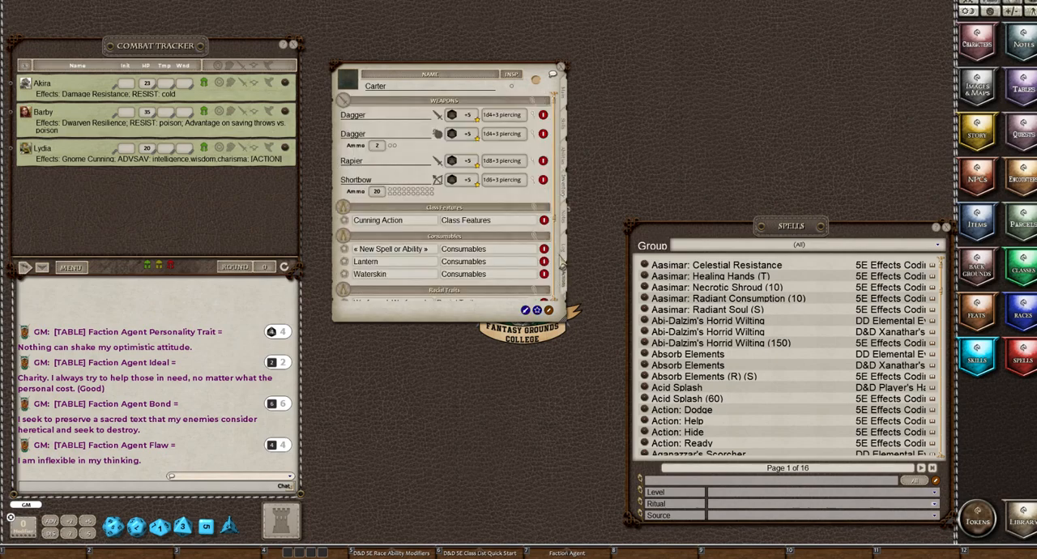
Add one more power to Consumables, name the two blank entries Rations and Pitons, and leave list editing
left_click(550, 311)
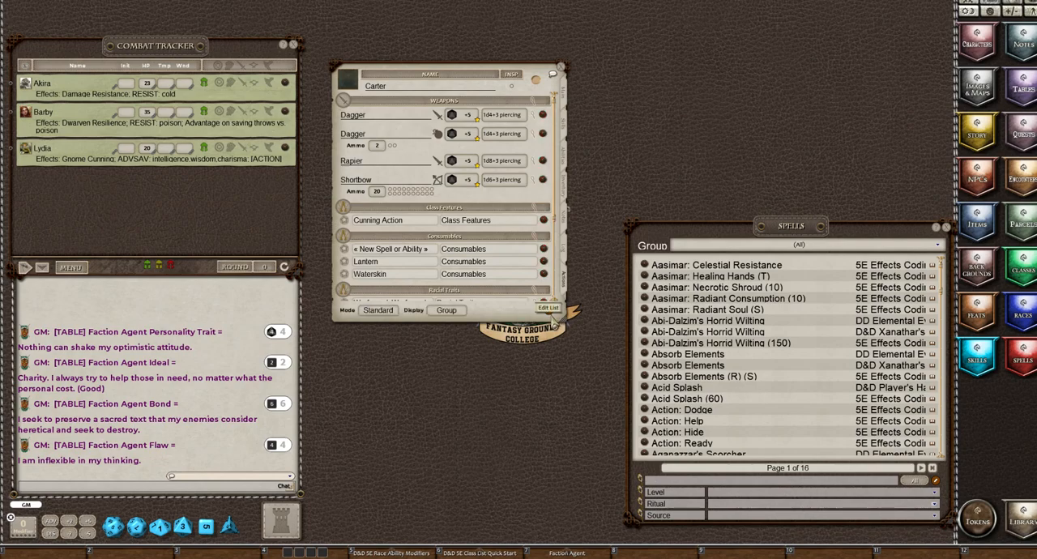
left_click(550, 312)
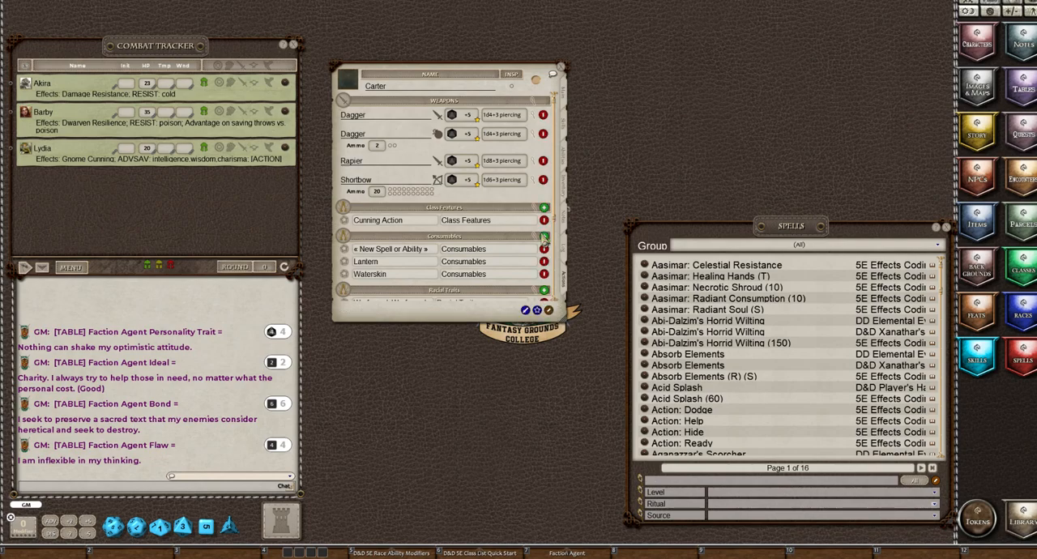
left_click(544, 237)
left_click(366, 264)
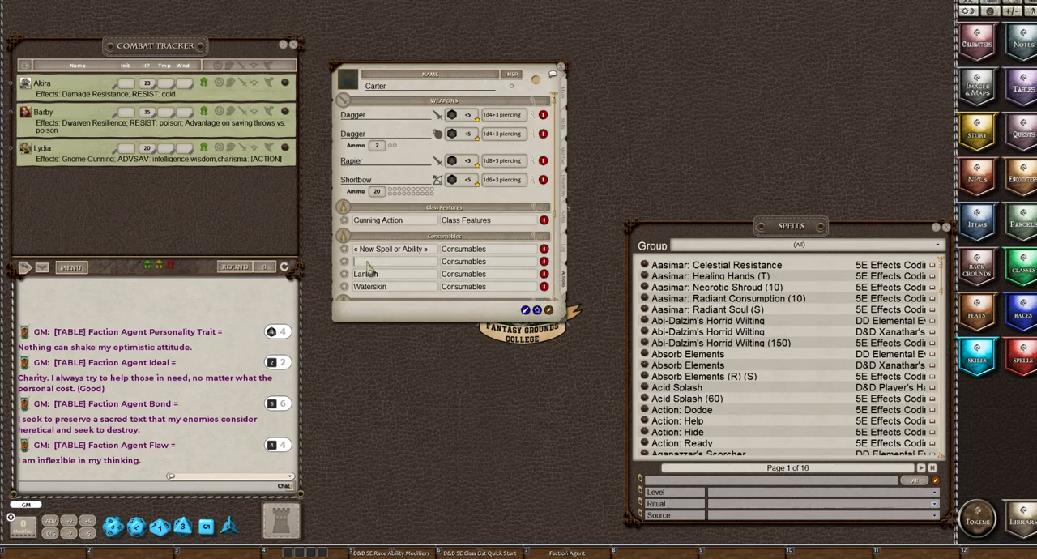
type("Rations")
left_click(363, 250)
type("Pl")
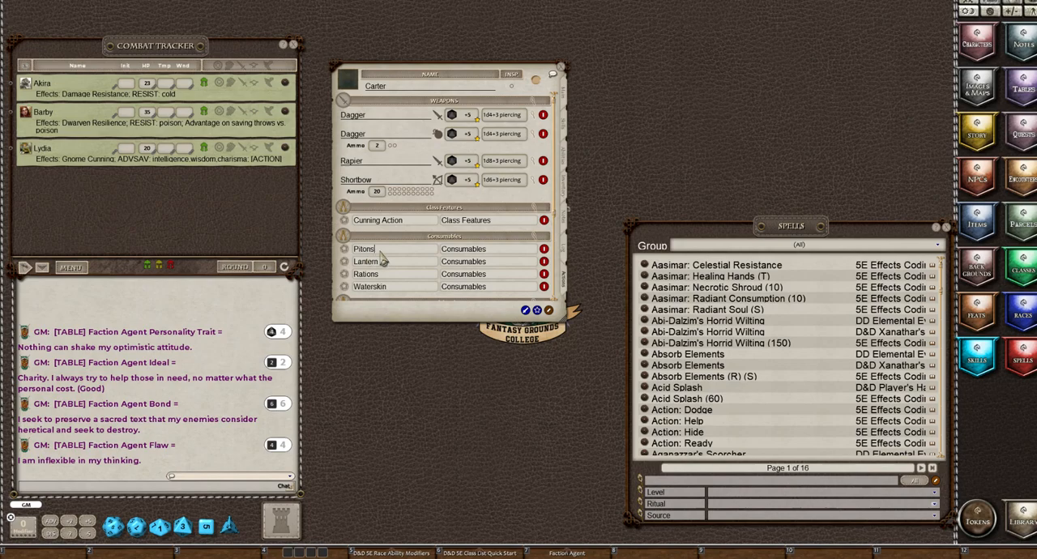
left_click(549, 311)
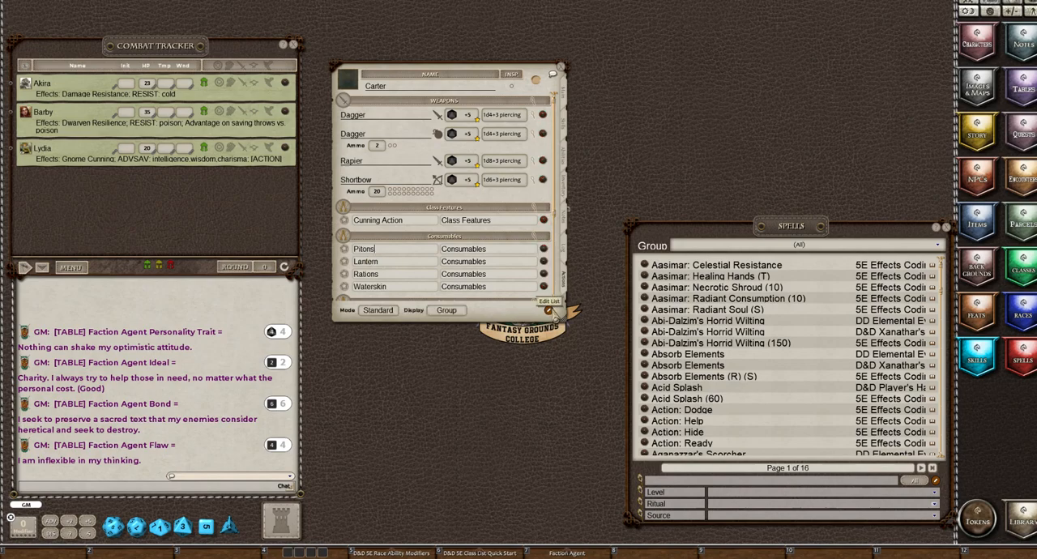
Add a new power named Healing Potions to the Consumables group
left_click(549, 311)
left_click(545, 237)
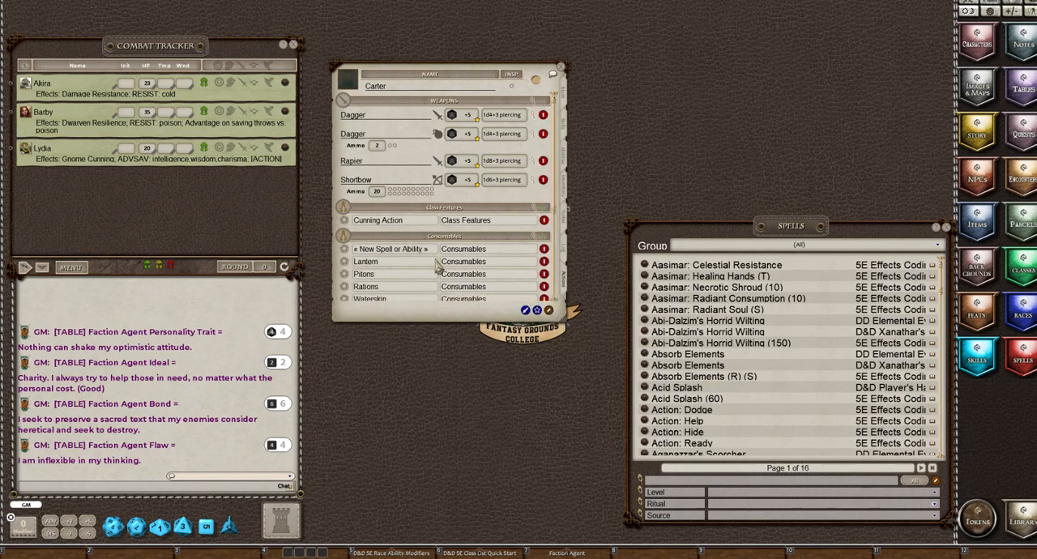
type("Healing Potions")
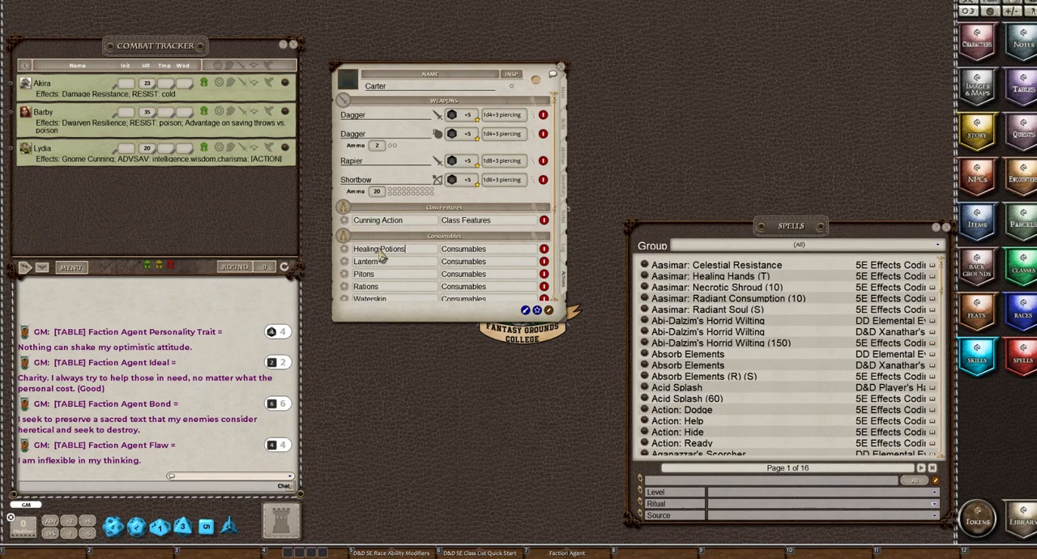
Add a heal action to the Healing Potions power in Consumables
right_click(381, 252)
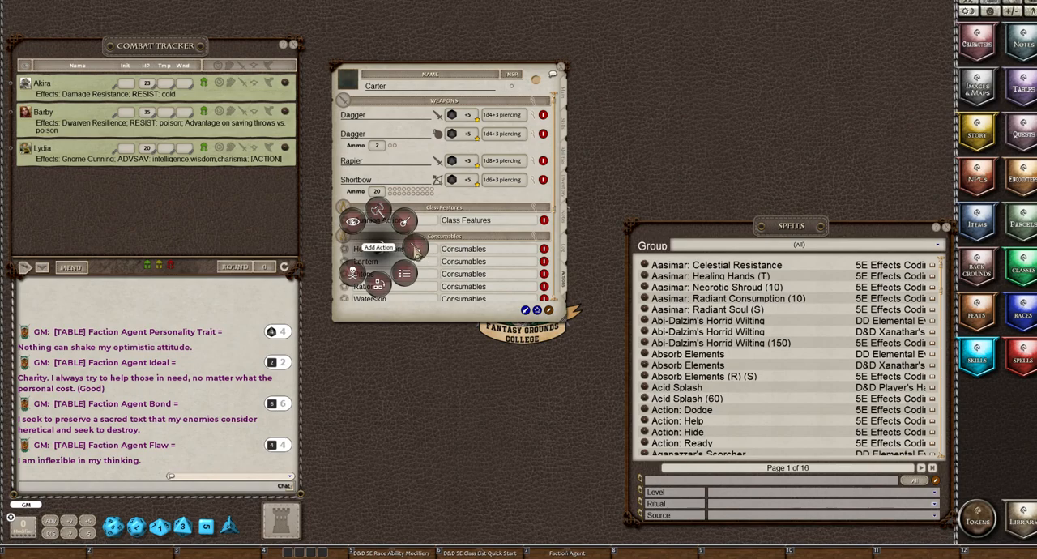
left_click(416, 249)
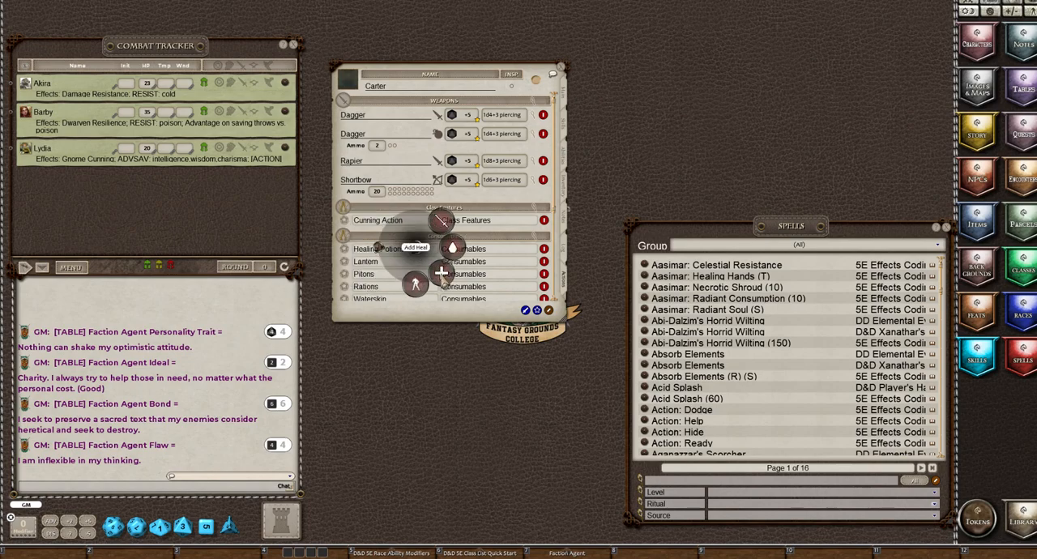
left_click(452, 247)
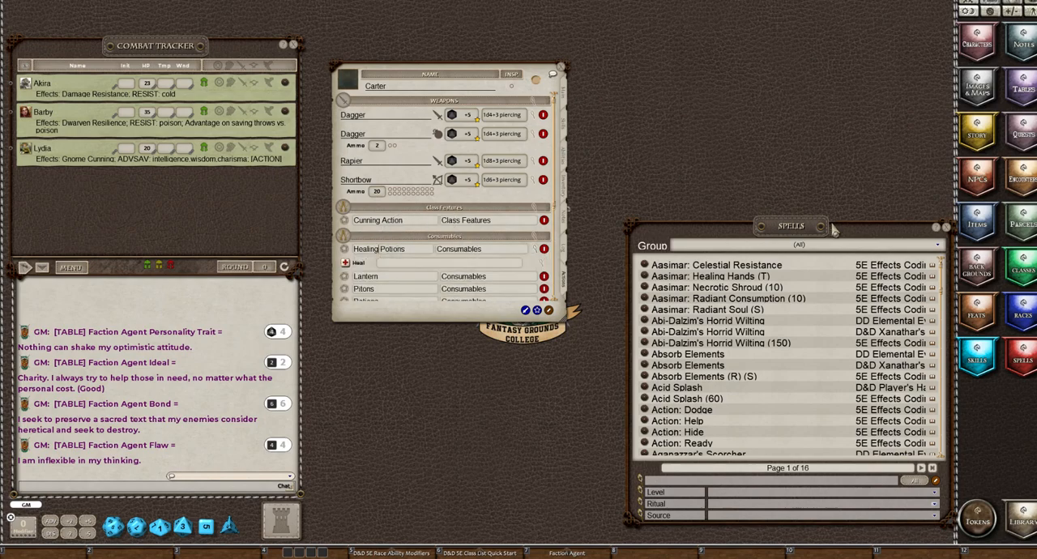
Set the Healing Potions heal action to 2d4+2, clearing the chat log along the way, and collapse the power's details
left_click(542, 274)
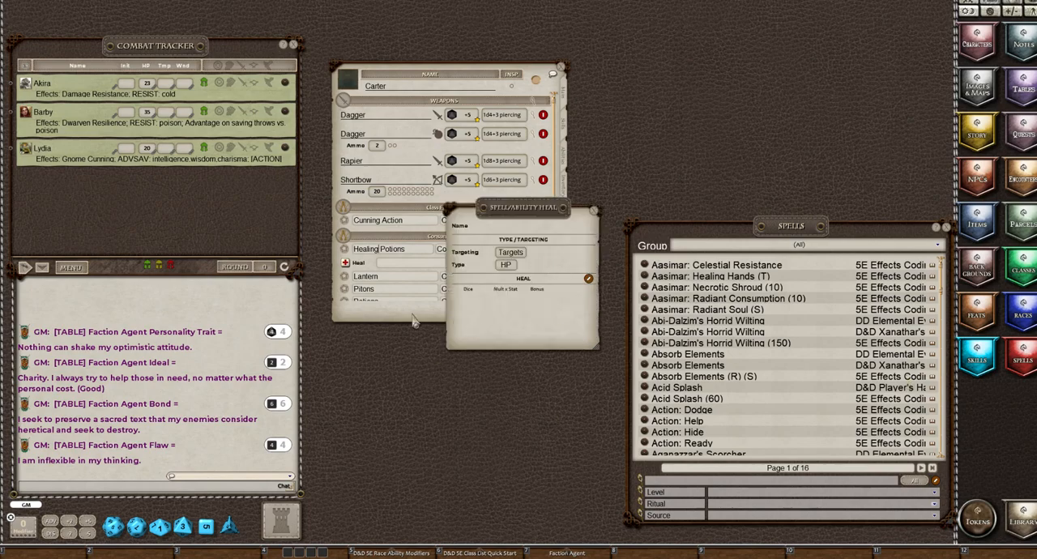
right_click(115, 303)
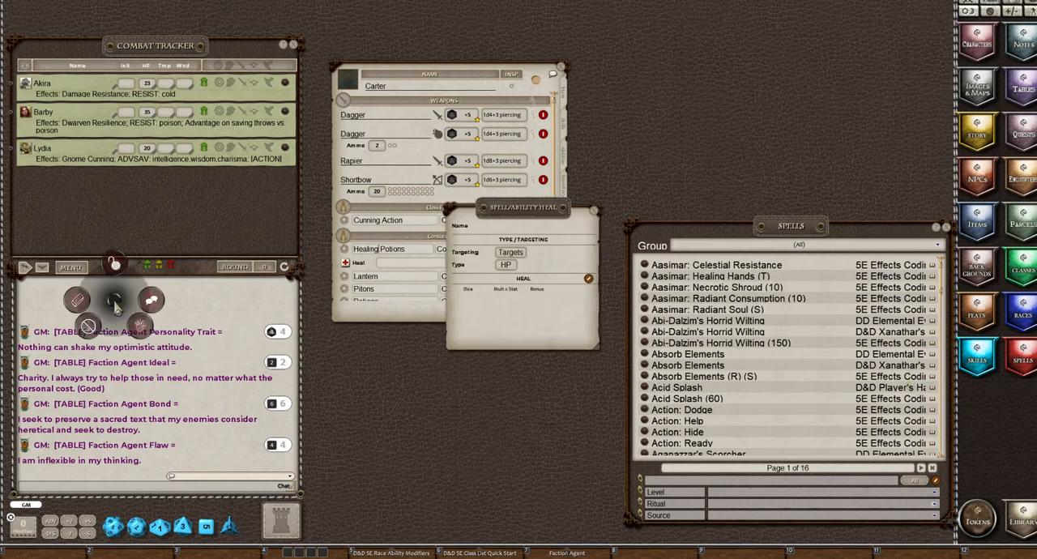
left_click(78, 305)
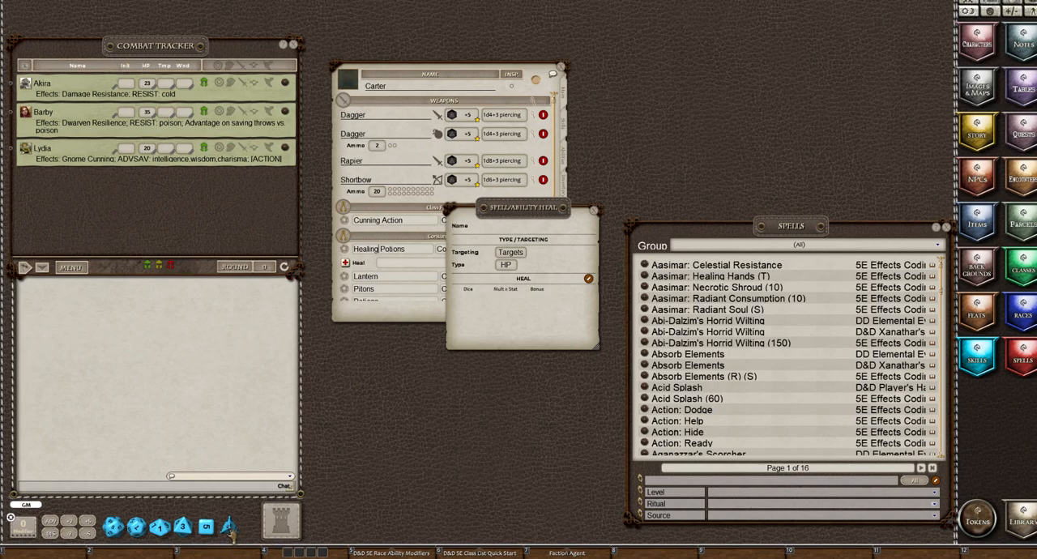
mouse_move(230, 527)
left_mouse_down()
mouse_move(181, 370)
mouse_move(179, 381)
mouse_move(438, 340)
mouse_move(508, 298)
left_mouse_up()
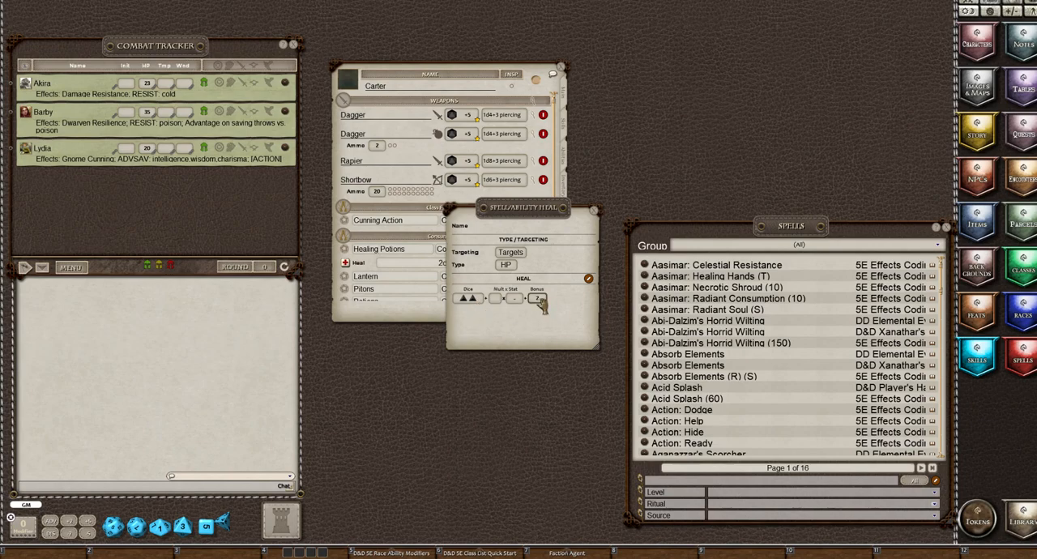
left_click(594, 211)
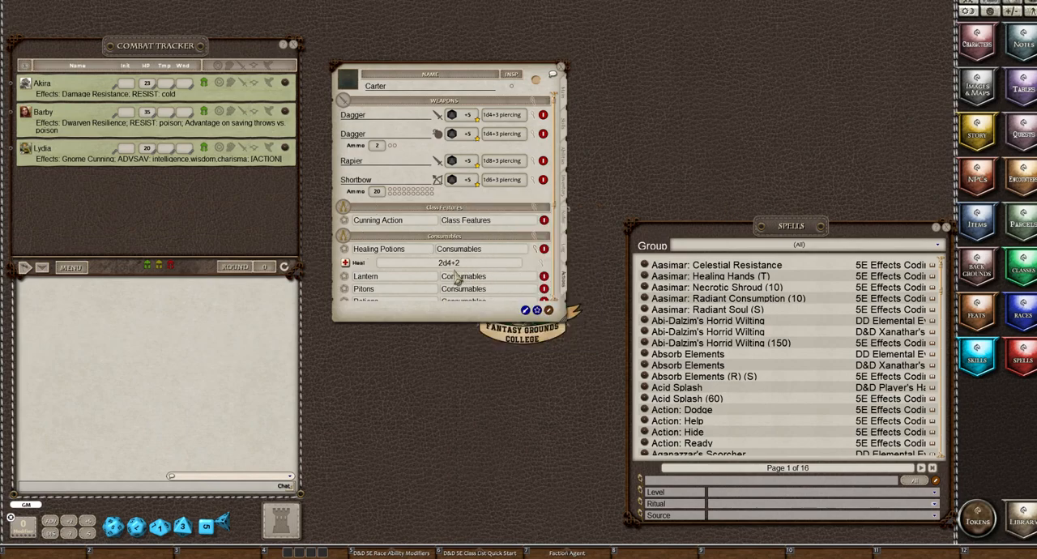
left_click(534, 250)
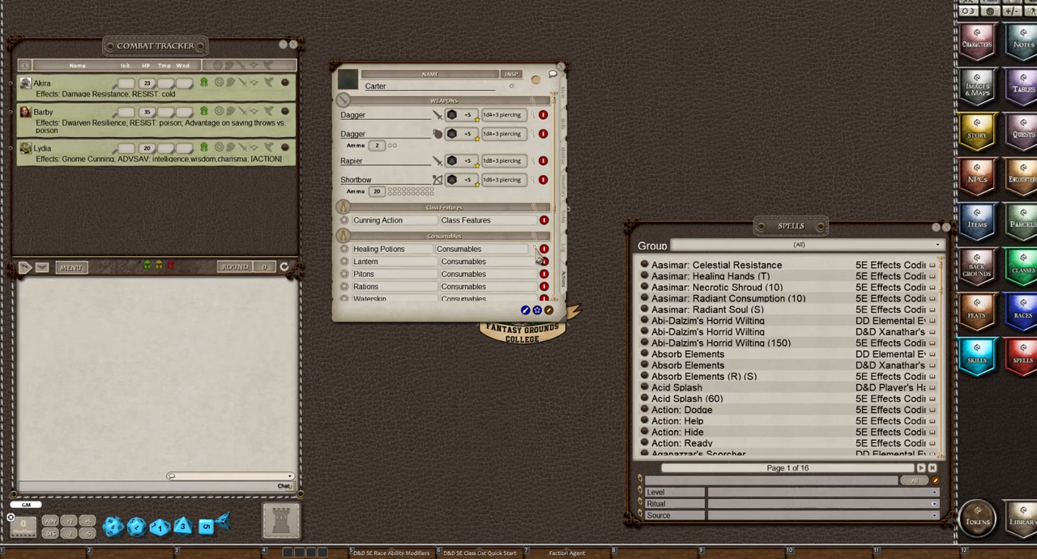
Use Preparation mode to set daily uses: Healing Potions 1, Lantern 1, Pitons 10, Rations 5 and Waterskin 1
left_click(548, 311)
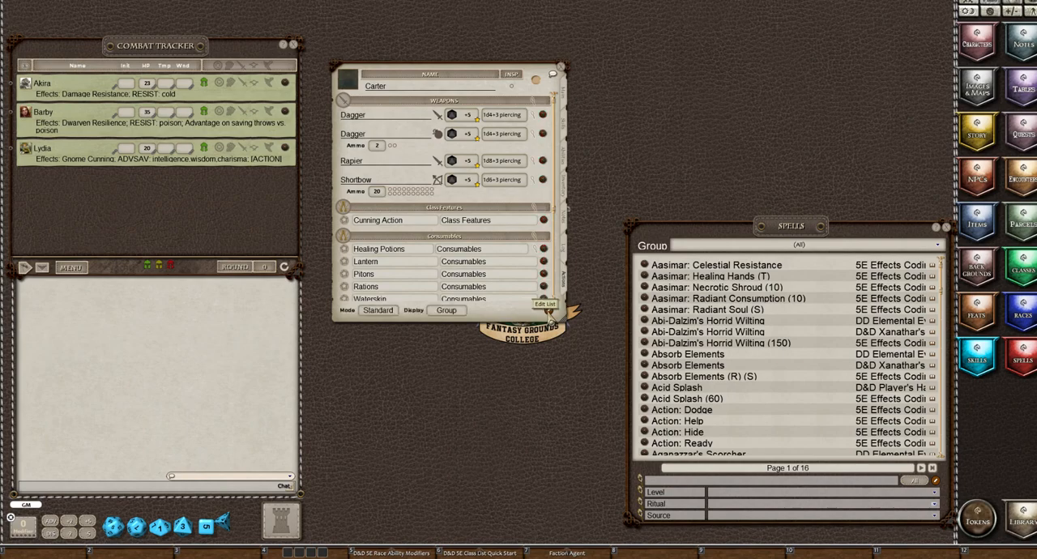
left_click(379, 311)
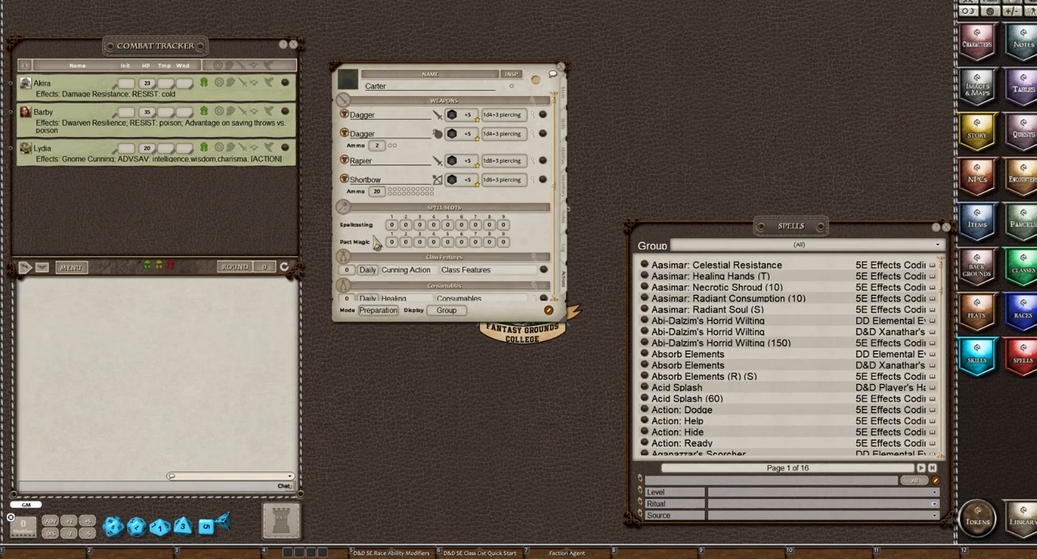
scroll(375, 245, "down", 5)
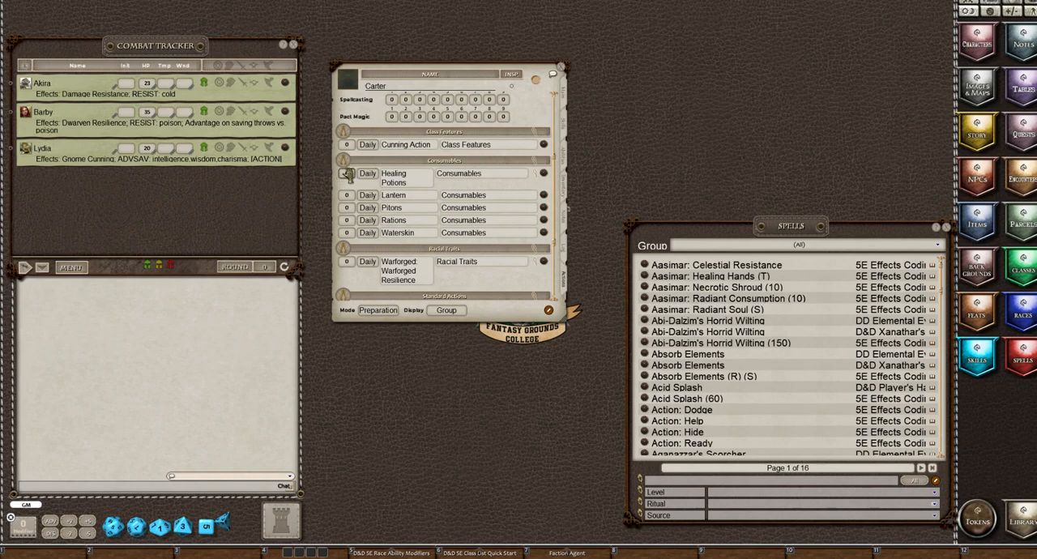
left_click(347, 173)
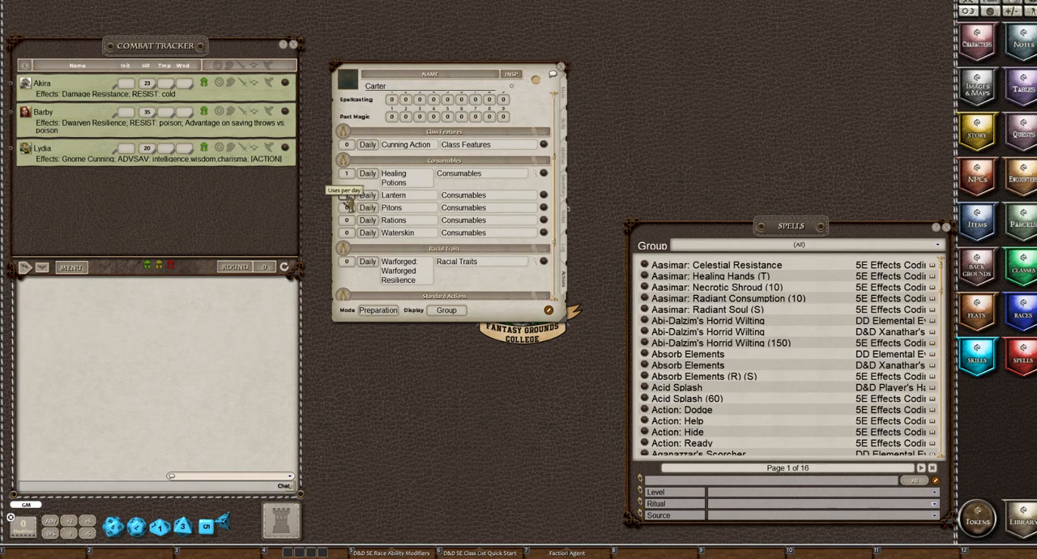
left_click(347, 195)
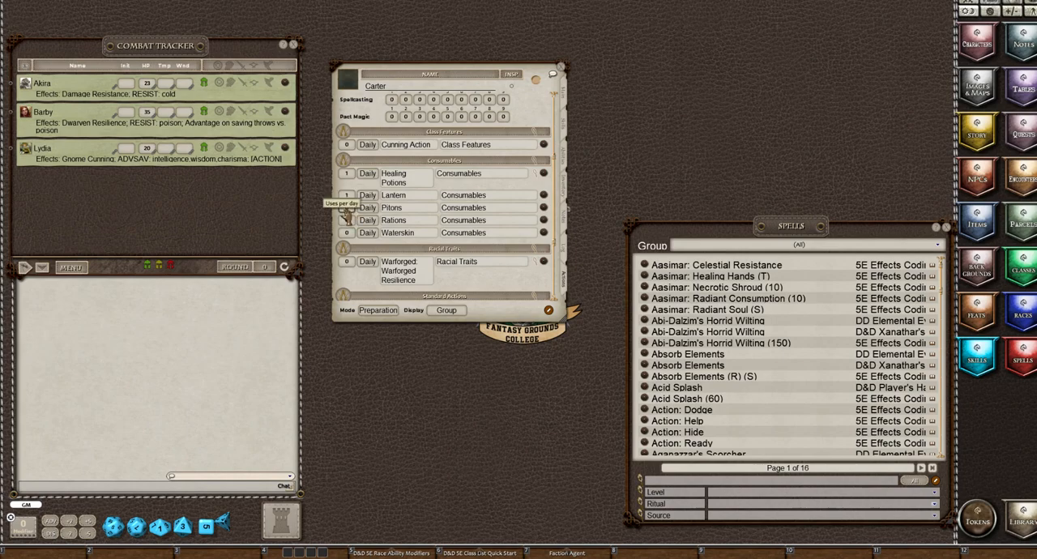
scroll(346, 212, "up", 10)
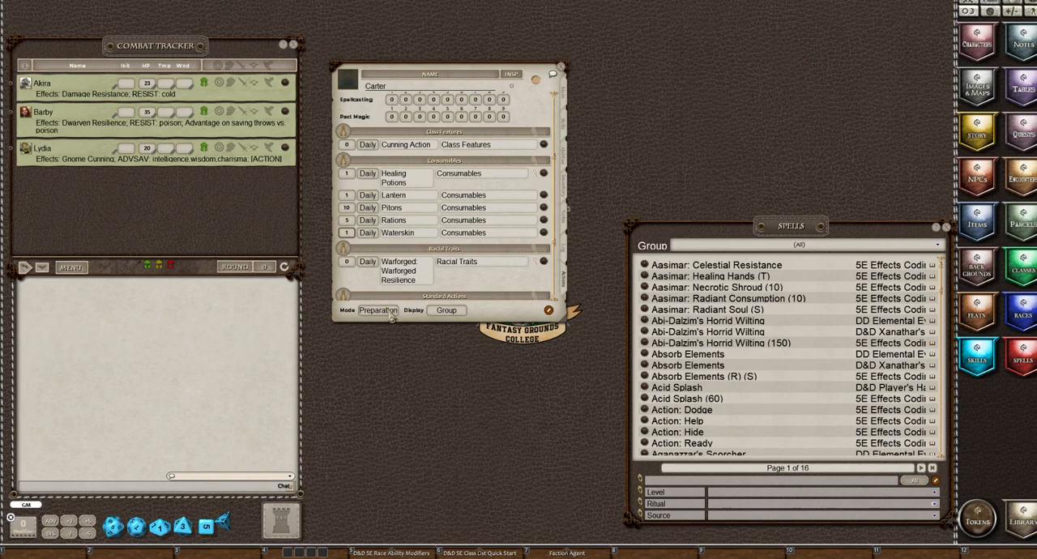
Switch the action list to Combat mode, try out a use of Pitons and review the consumables' use counters
left_click(377, 310)
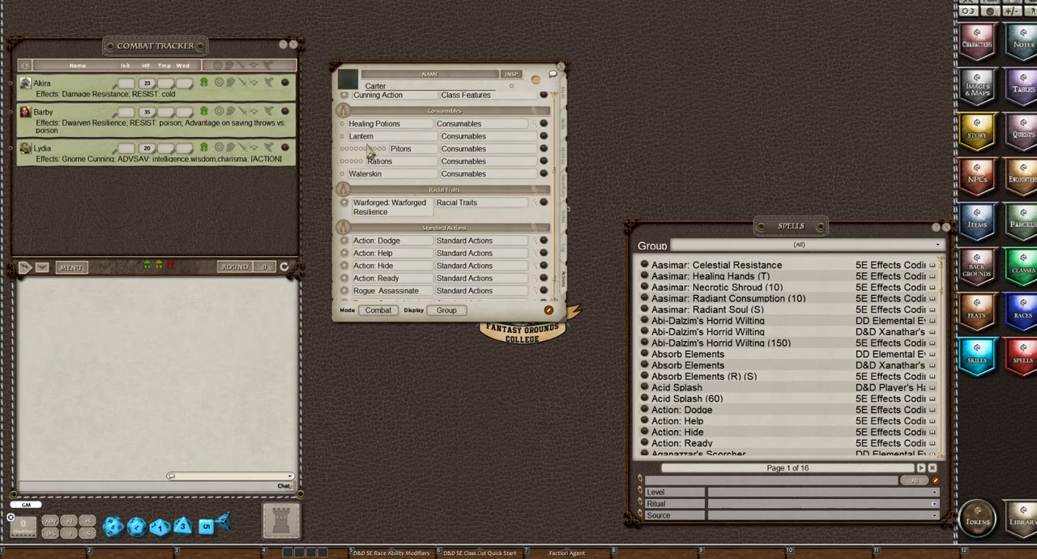
scroll(388, 162, "up", 3)
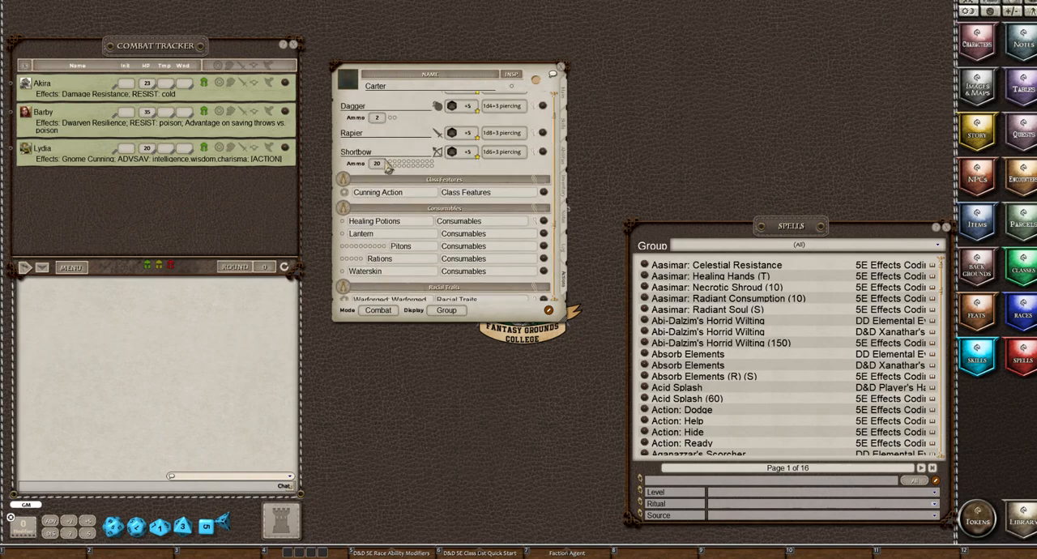
scroll(400, 140, "down", 1)
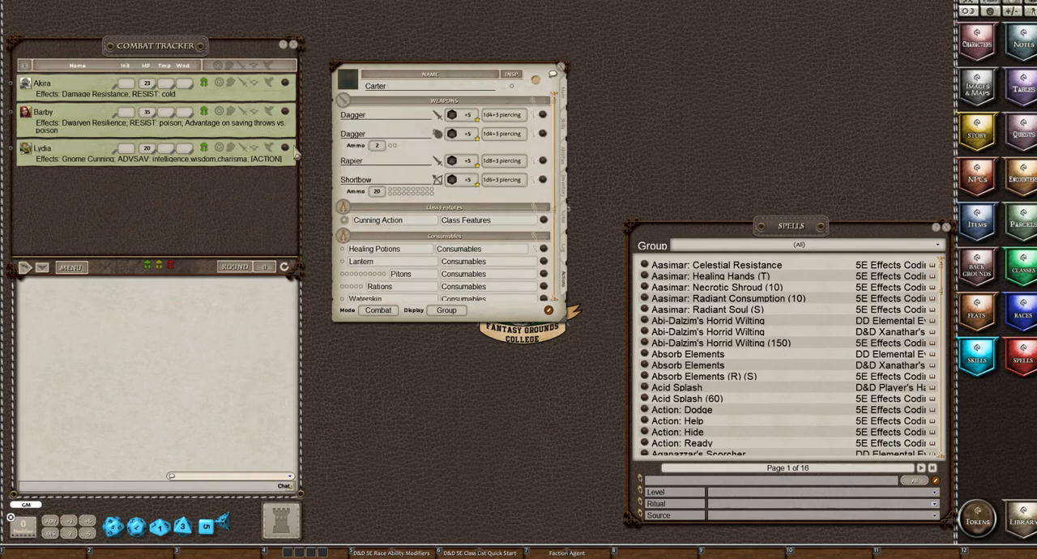
scroll(485, 222, "down", 3)
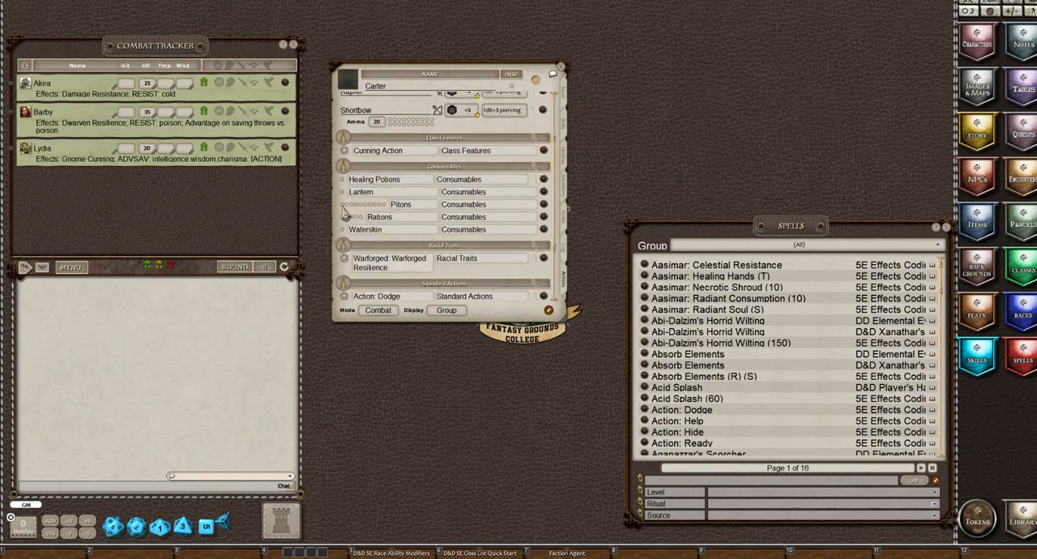
left_click(345, 207)
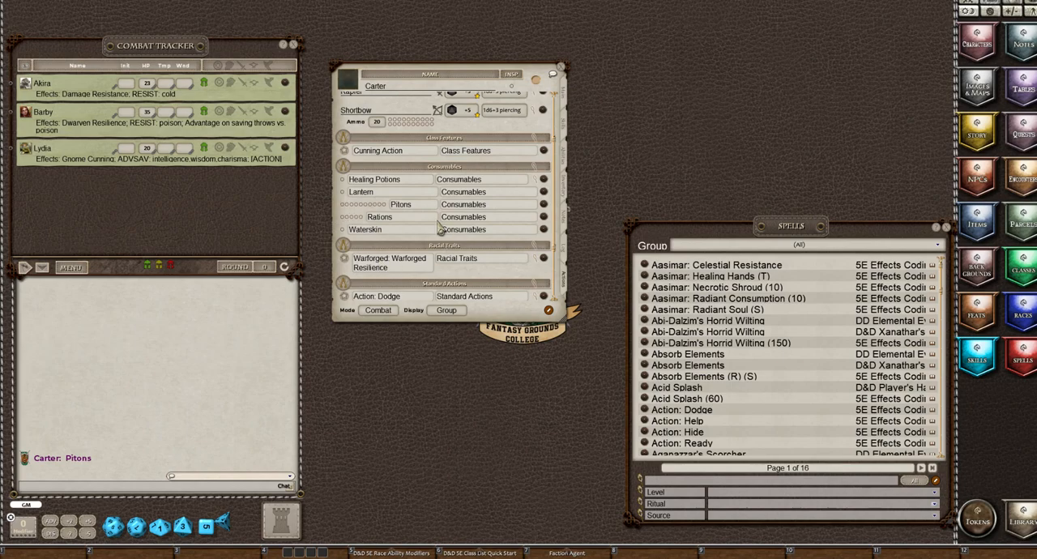
scroll(442, 229, "up", 3)
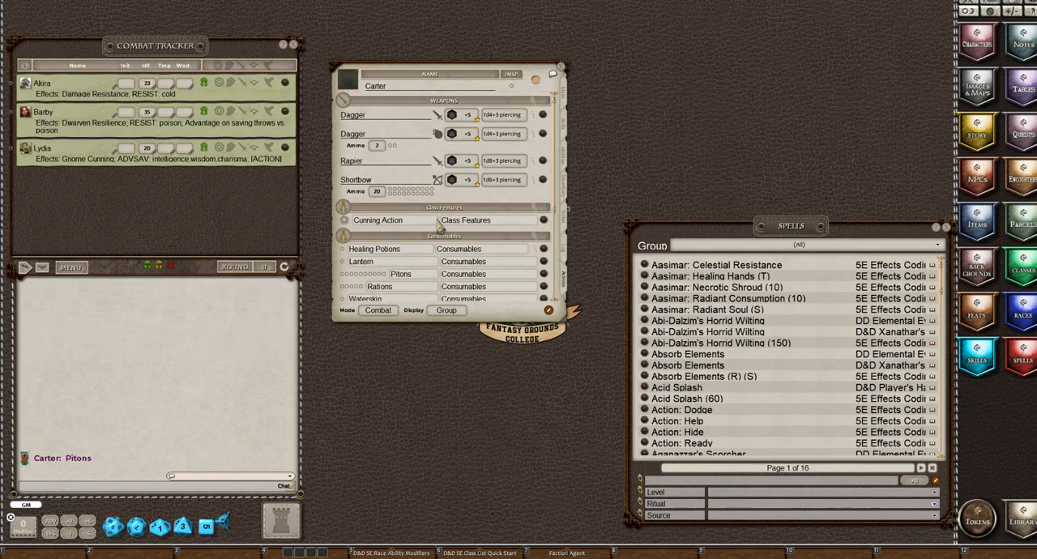
scroll(439, 226, "down", 3)
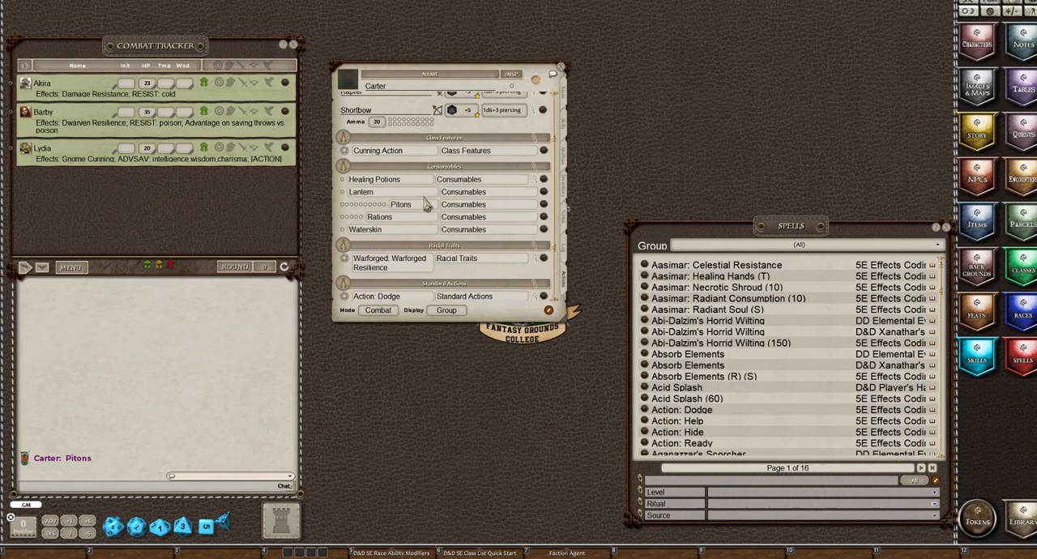
scroll(427, 204, "down", 2)
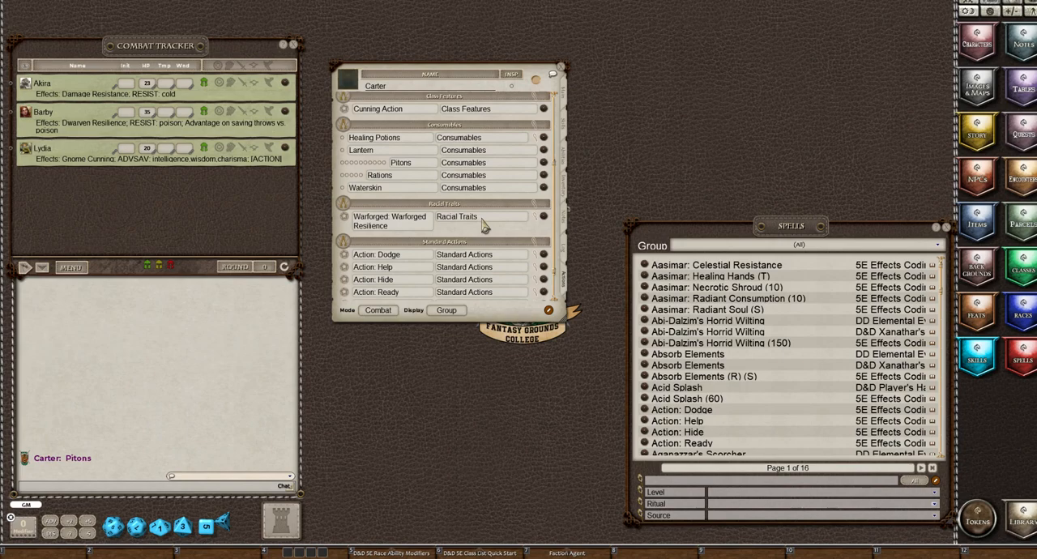
Add the character to the combat tracker and give it the Triton.jpg portrait from the DND5E portrait folders
left_click(541, 219)
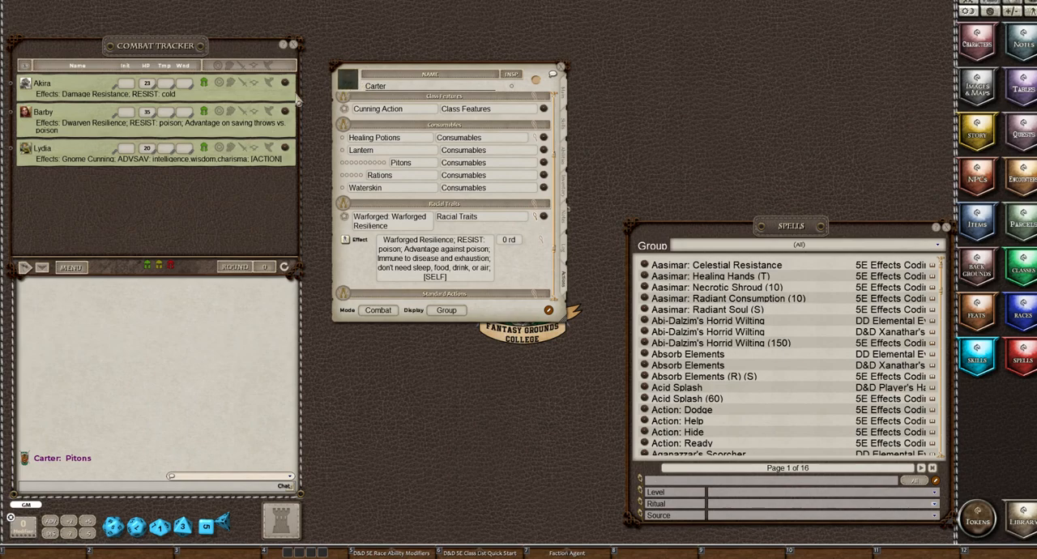
left_click_drag(298, 99, 52, 187)
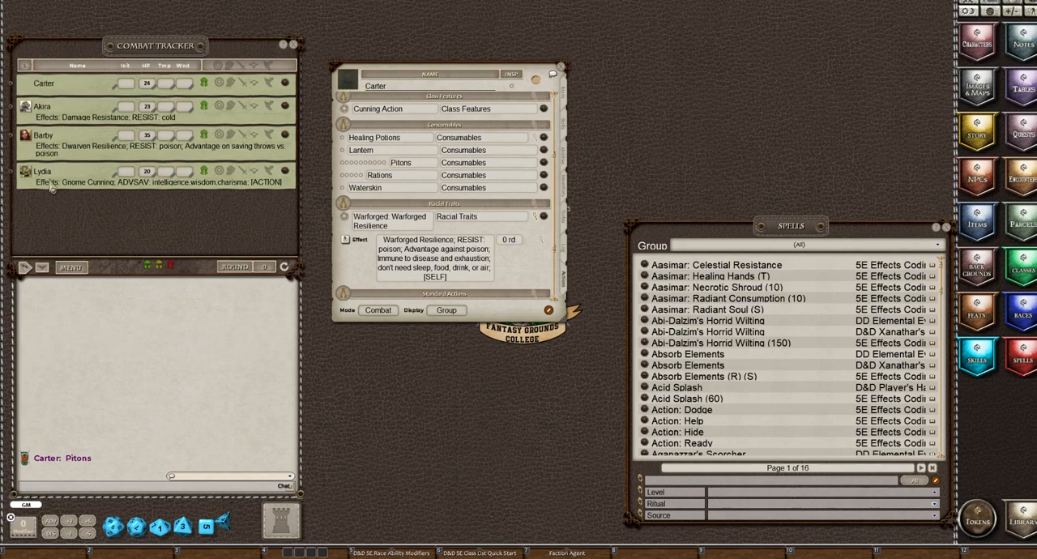
left_click(347, 81)
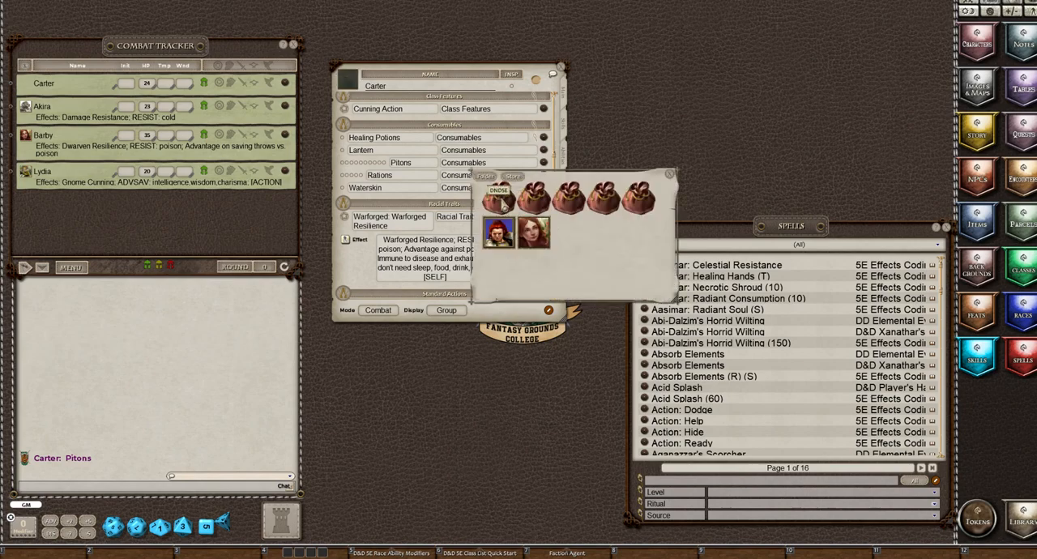
left_click(503, 202)
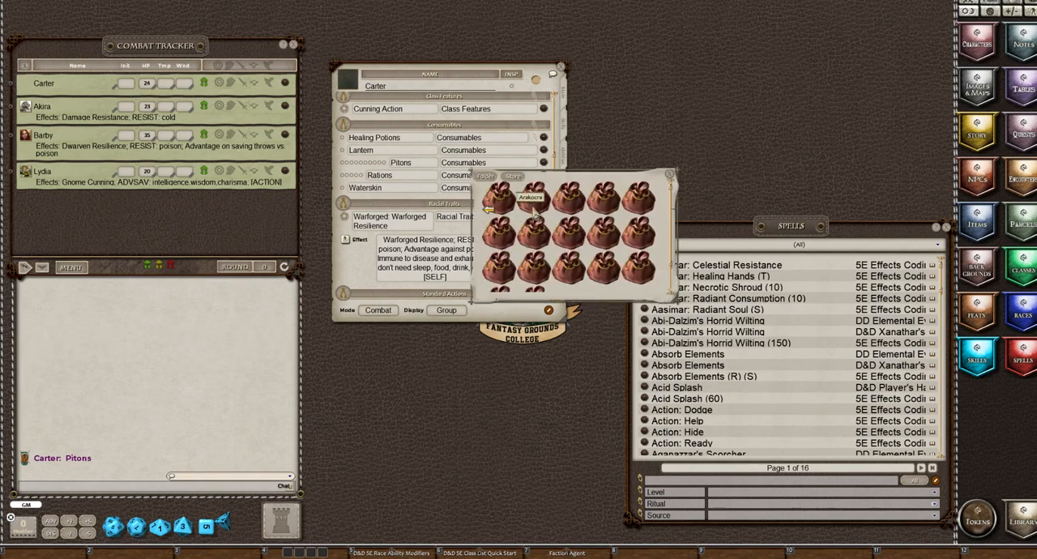
left_click(642, 273)
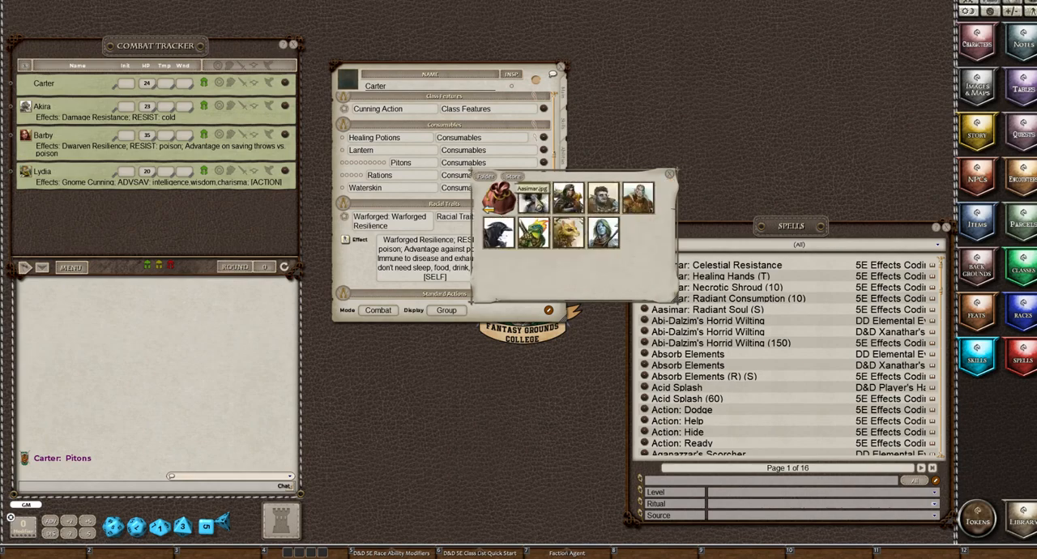
mouse_move(669, 283)
left_mouse_down()
mouse_move(526, 183)
mouse_move(521, 203)
mouse_move(656, 291)
left_mouse_up()
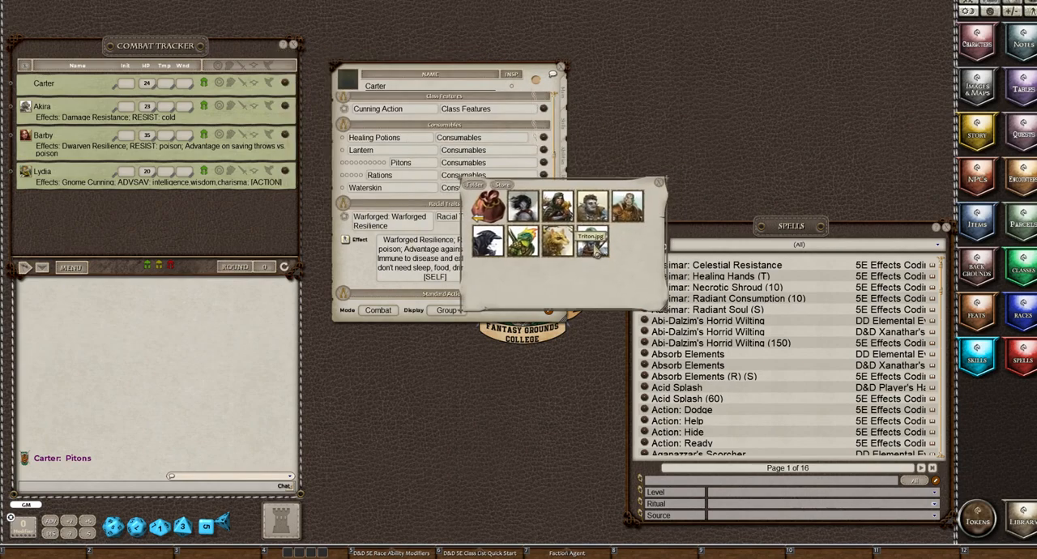
left_click(593, 243)
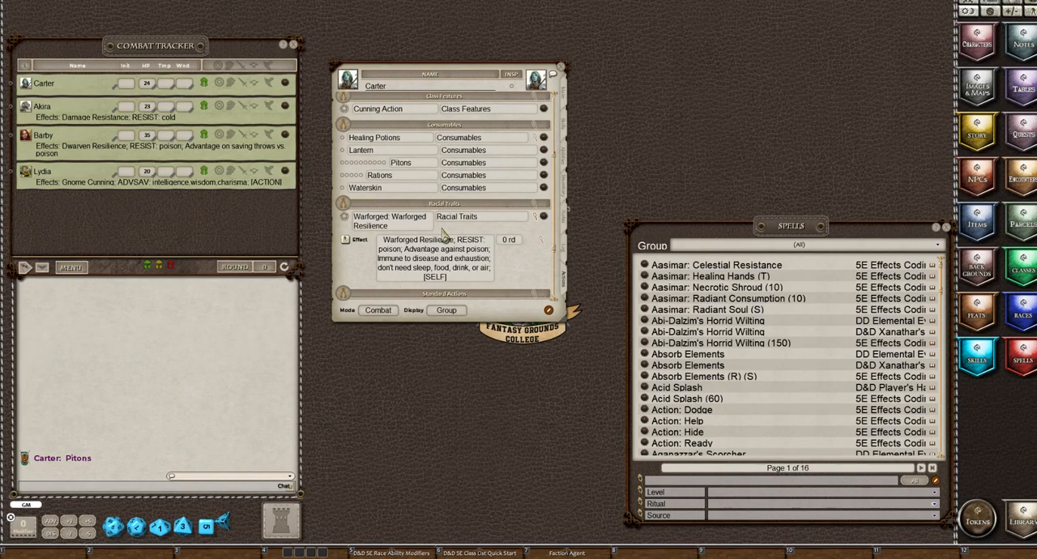
Apply the Warforged Resilience effect to the character and delete the duplicate effect entry in the combat tracker
double_click(346, 243)
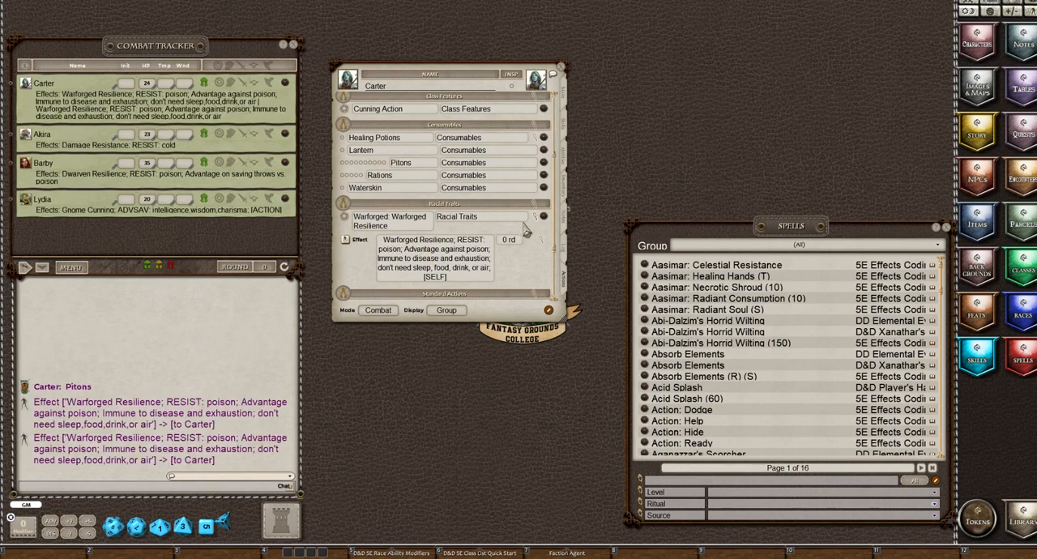
left_click(270, 83)
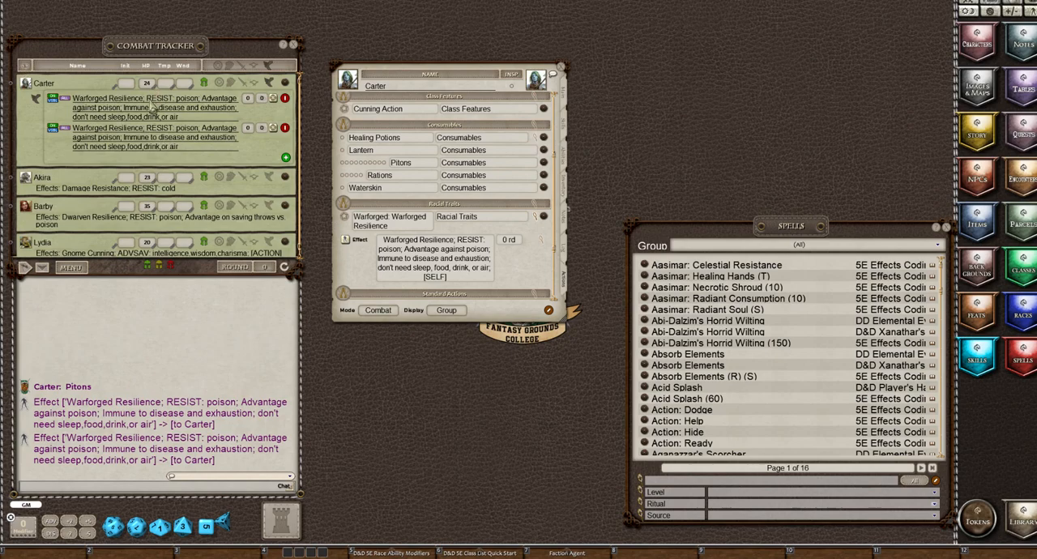
left_click(285, 101)
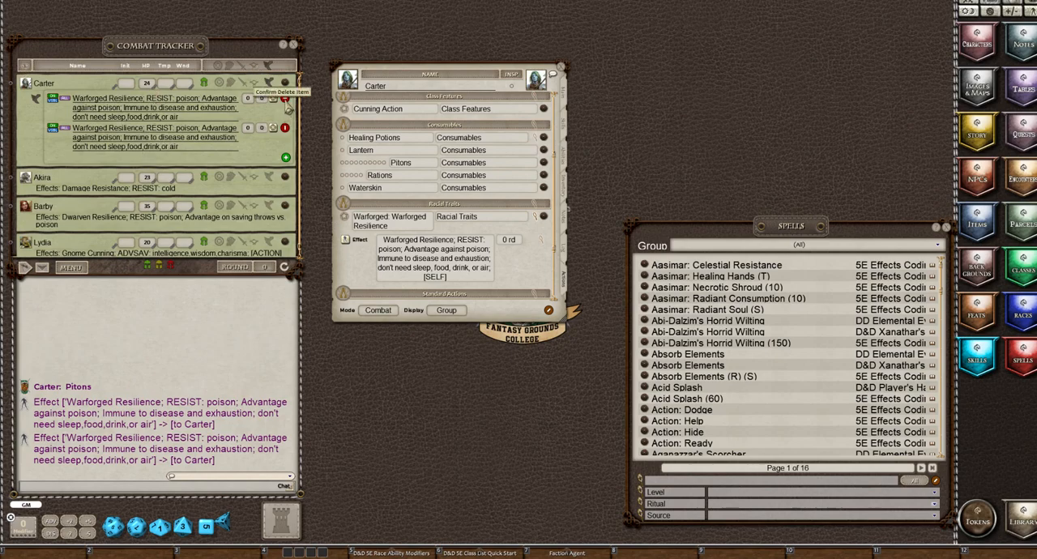
left_click(285, 101)
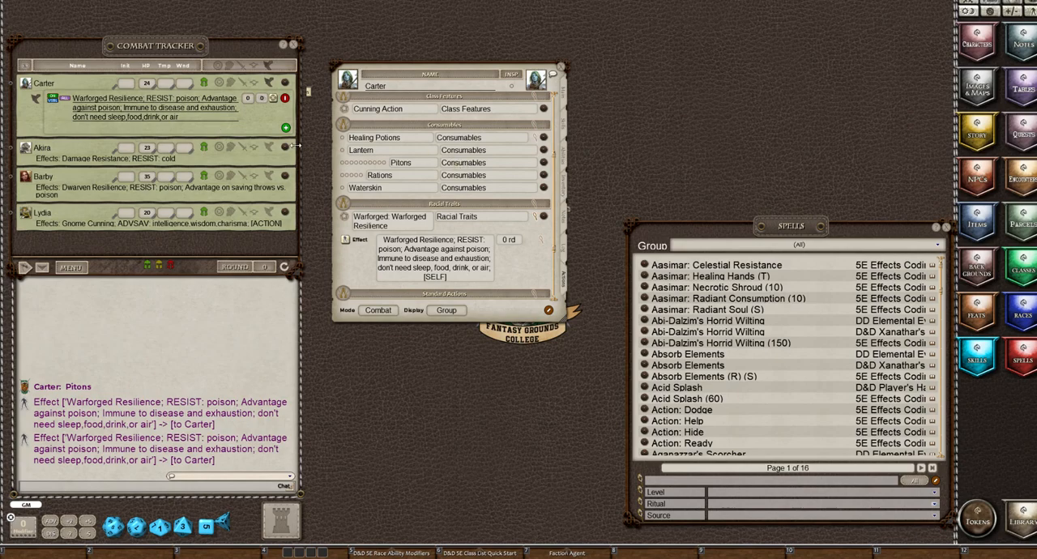
left_click(270, 84)
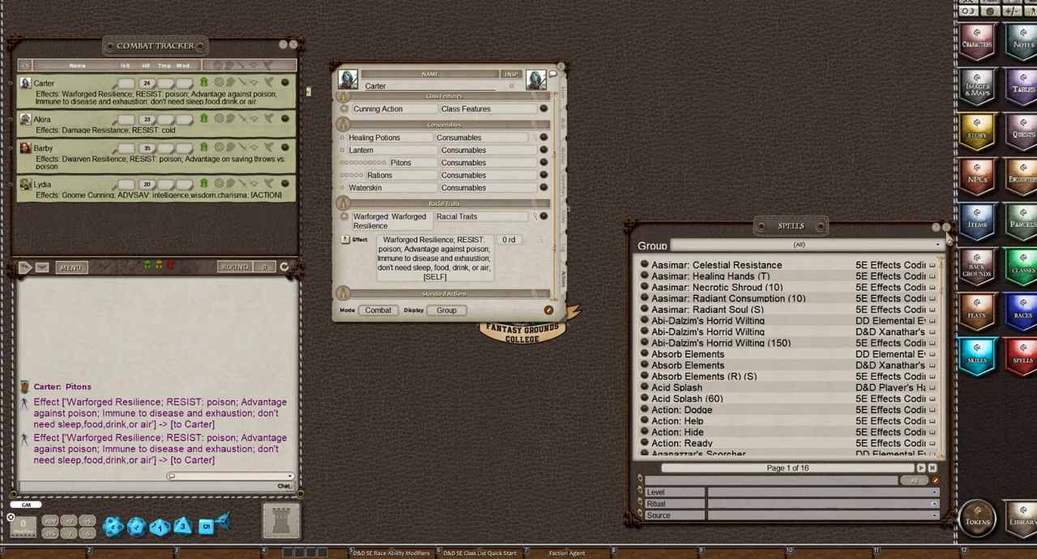
Close the Spells list and collapse the Warforged Resilience power's effect details
left_click(945, 228)
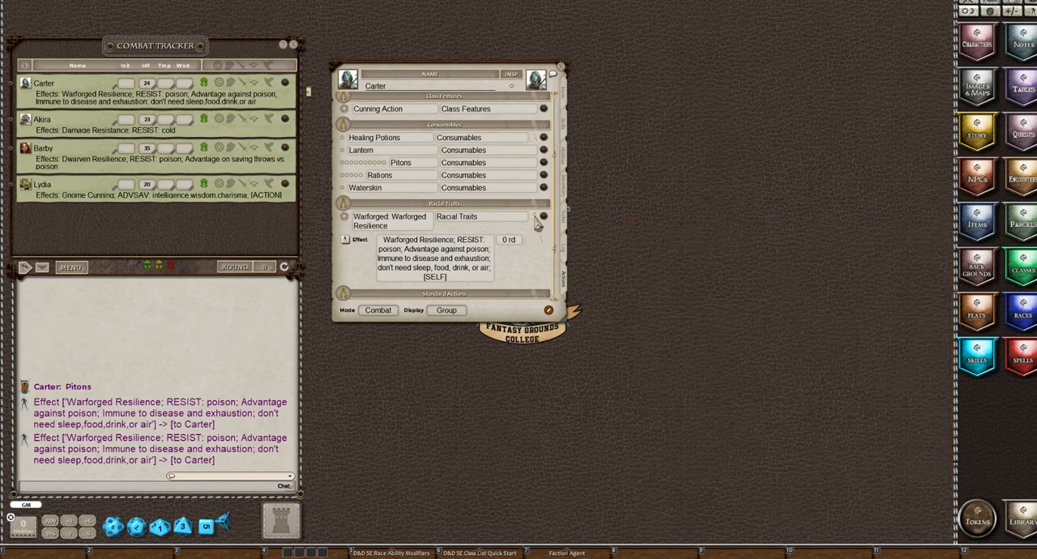
left_click(535, 217)
scroll(516, 209, "down", 2)
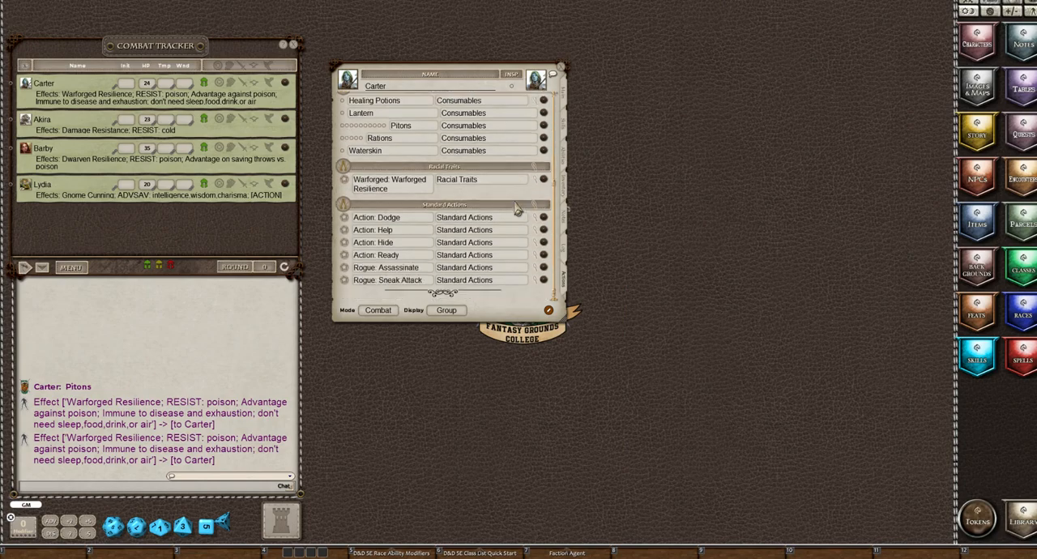